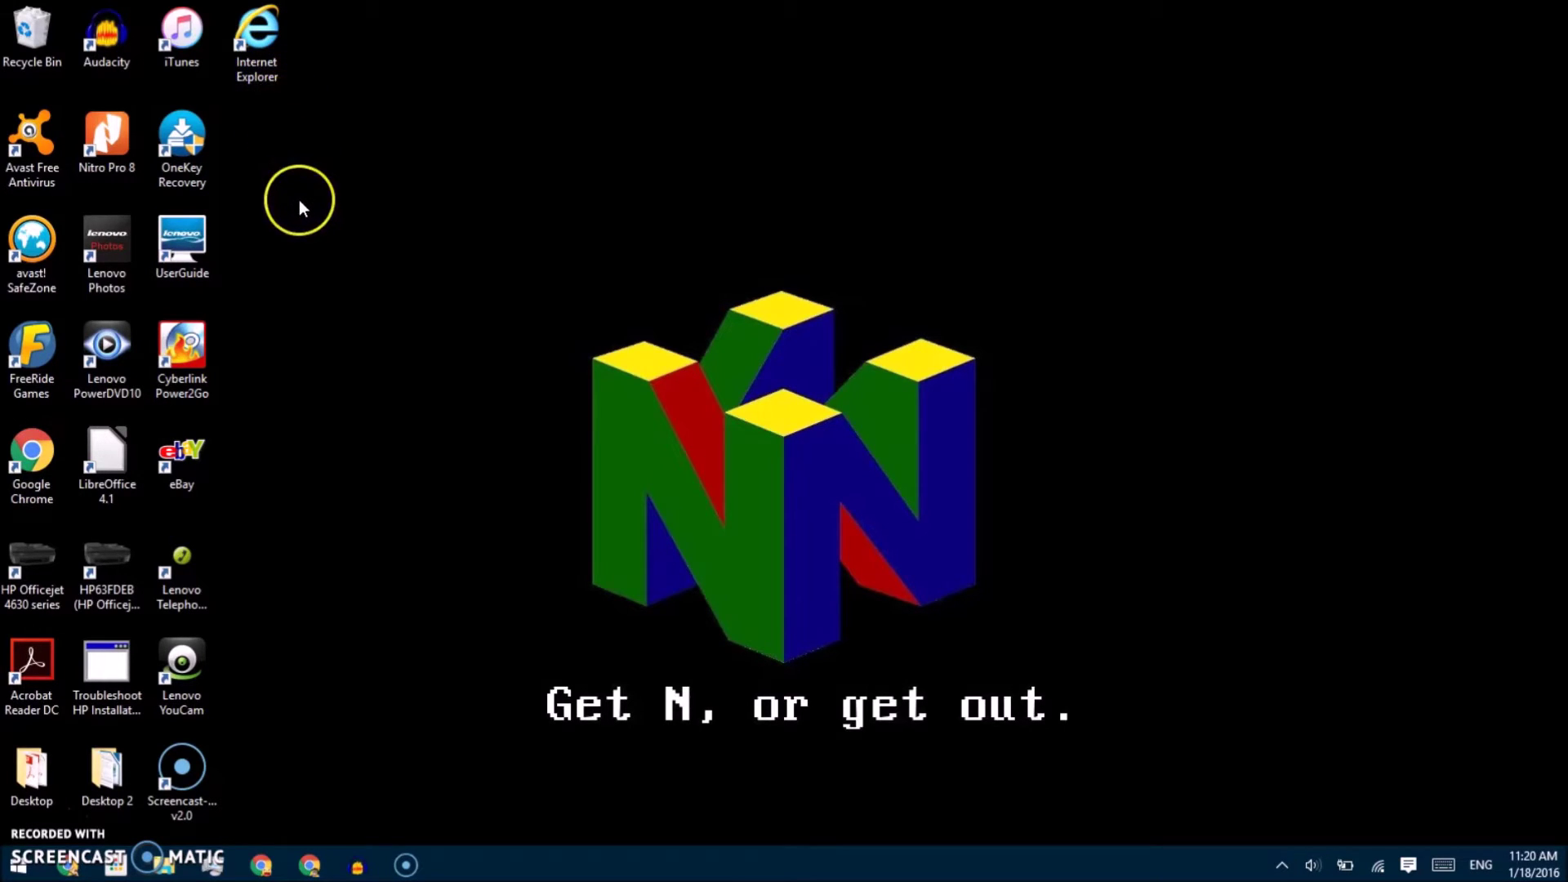
- Create a new desktop shortcut and enter shutdown.exe -s -t 30 as the item's location
{"action": "right_click", "coordinate": [326, 209]}
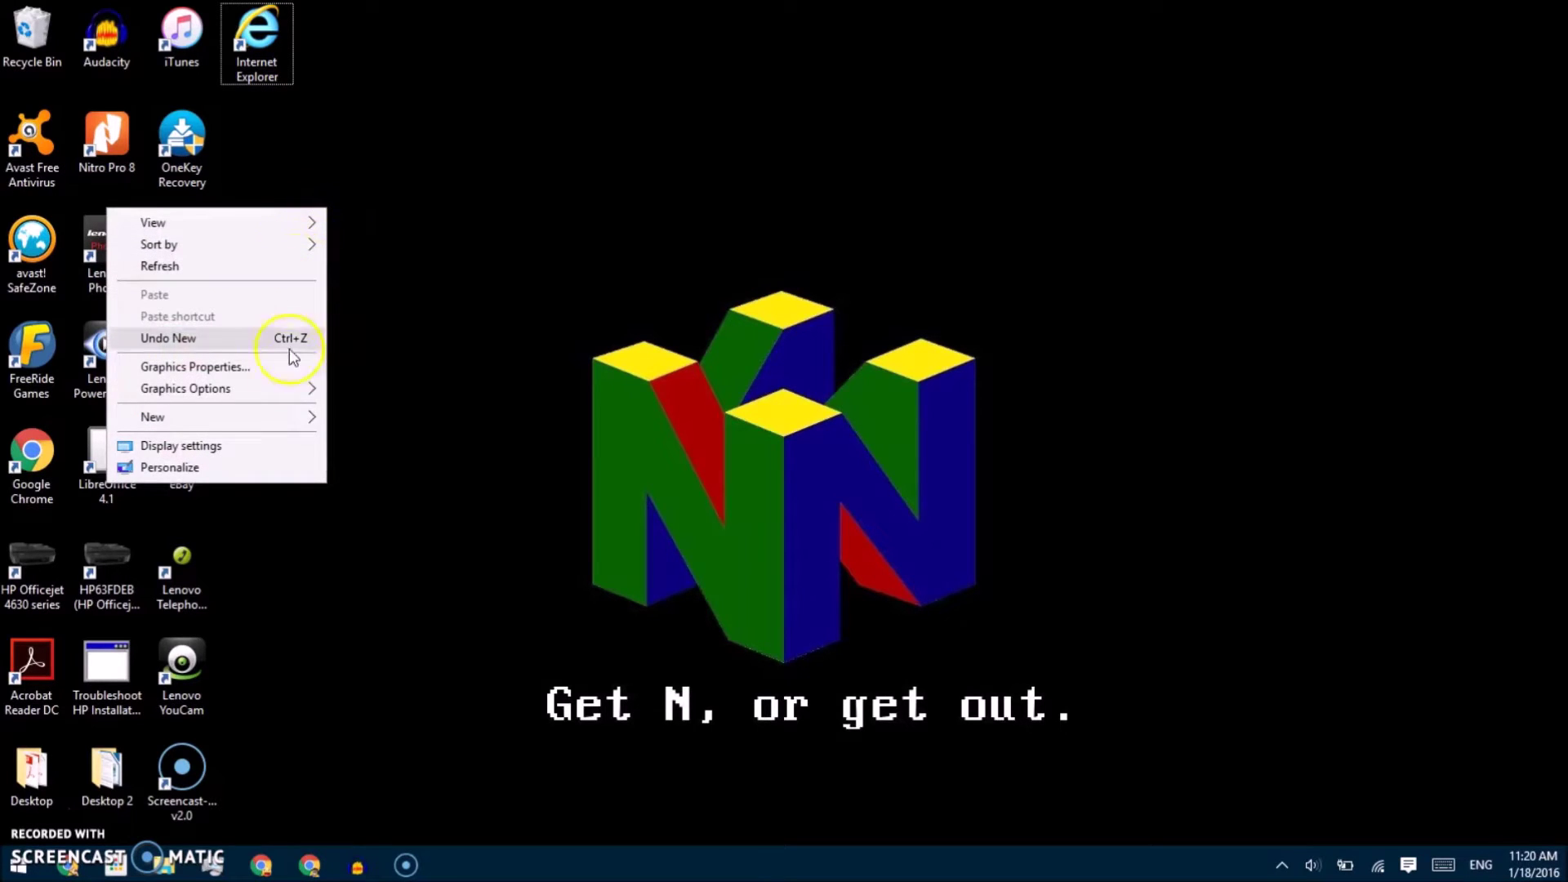
{"action": "mouse_move", "coordinate": [299, 413]}
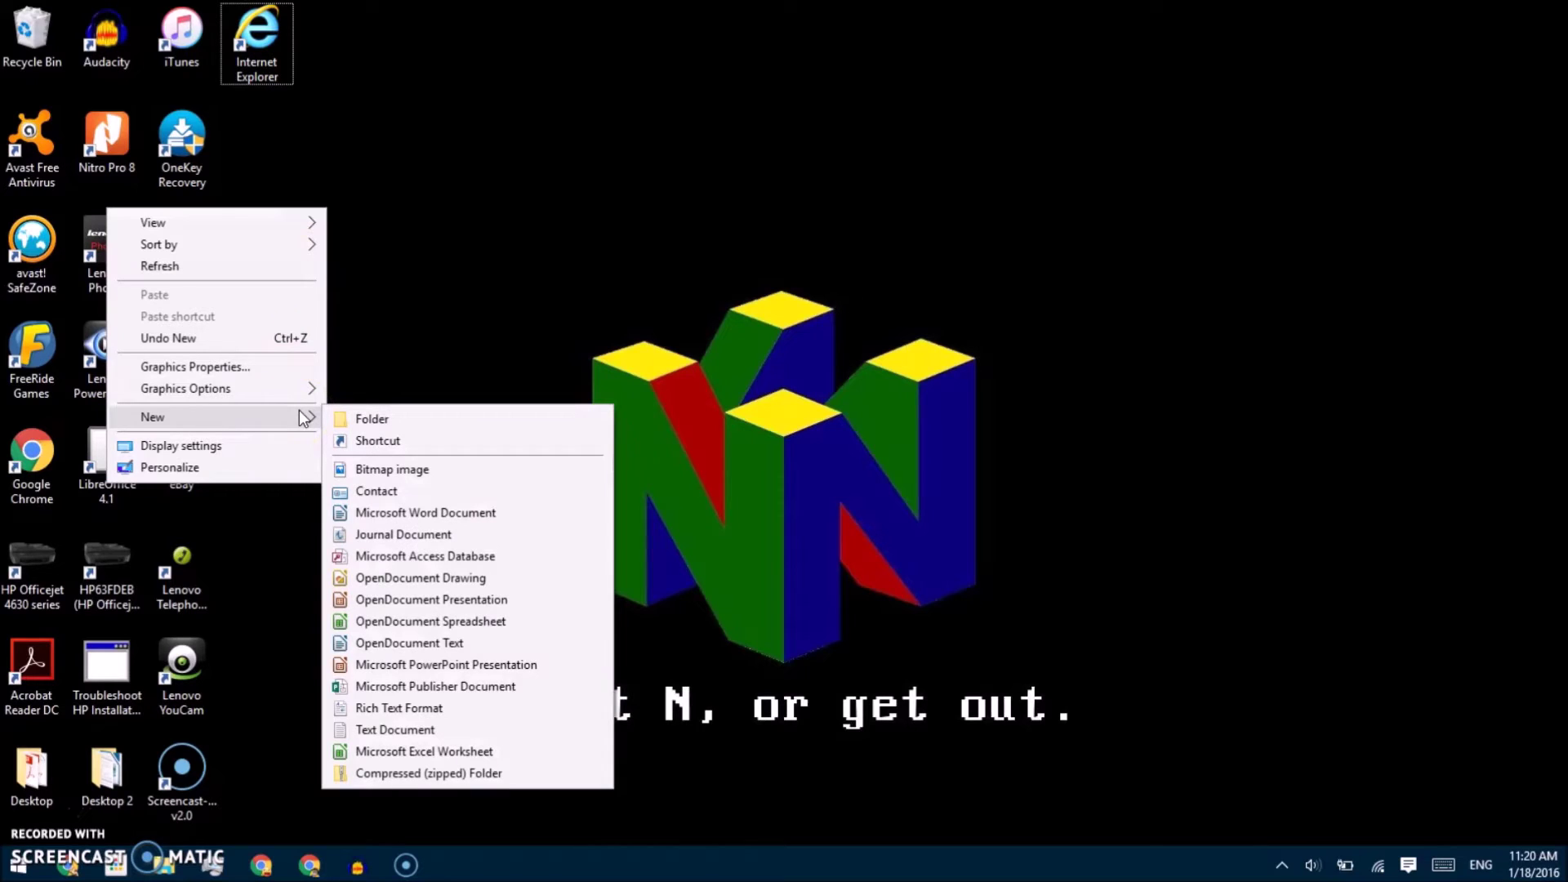
{"action": "left_click", "coordinate": [386, 448]}
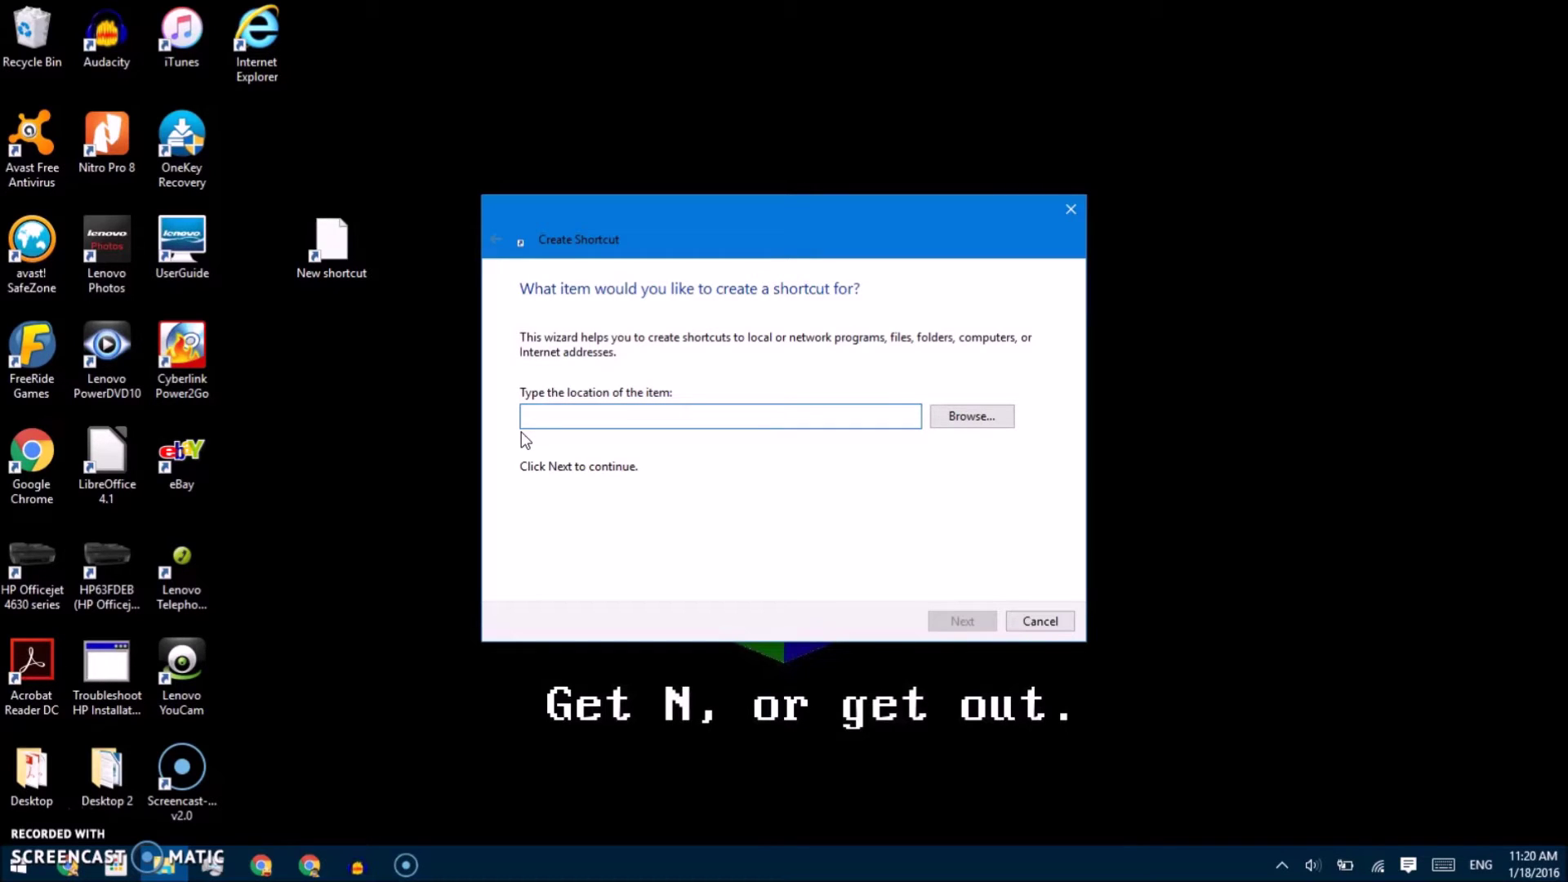
{"action": "type", "text": "shut"}
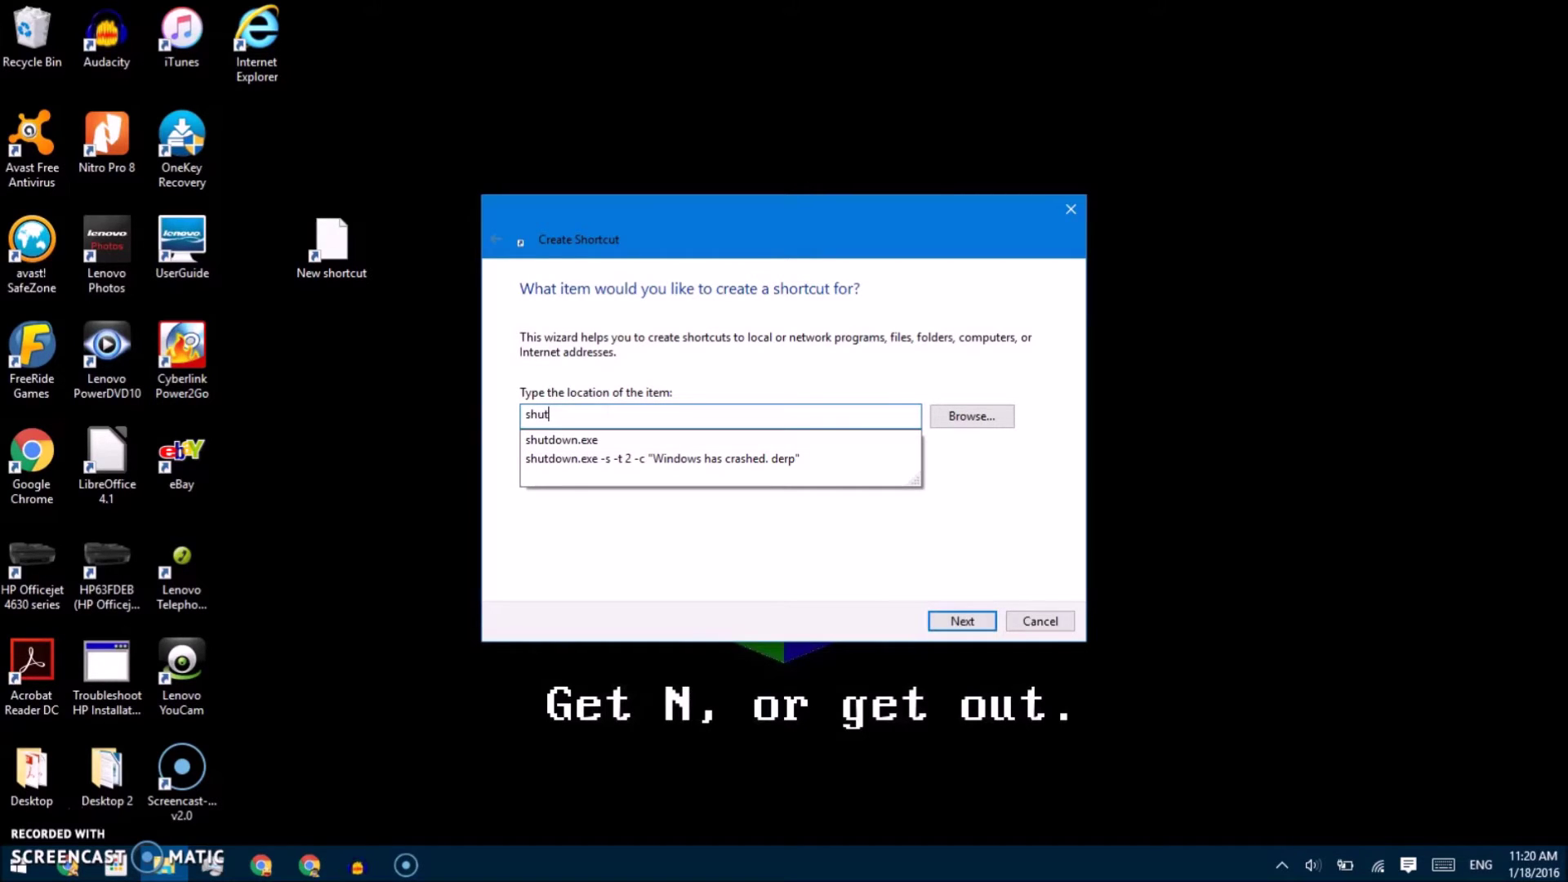
{"action": "type", "text": "down.exe"}
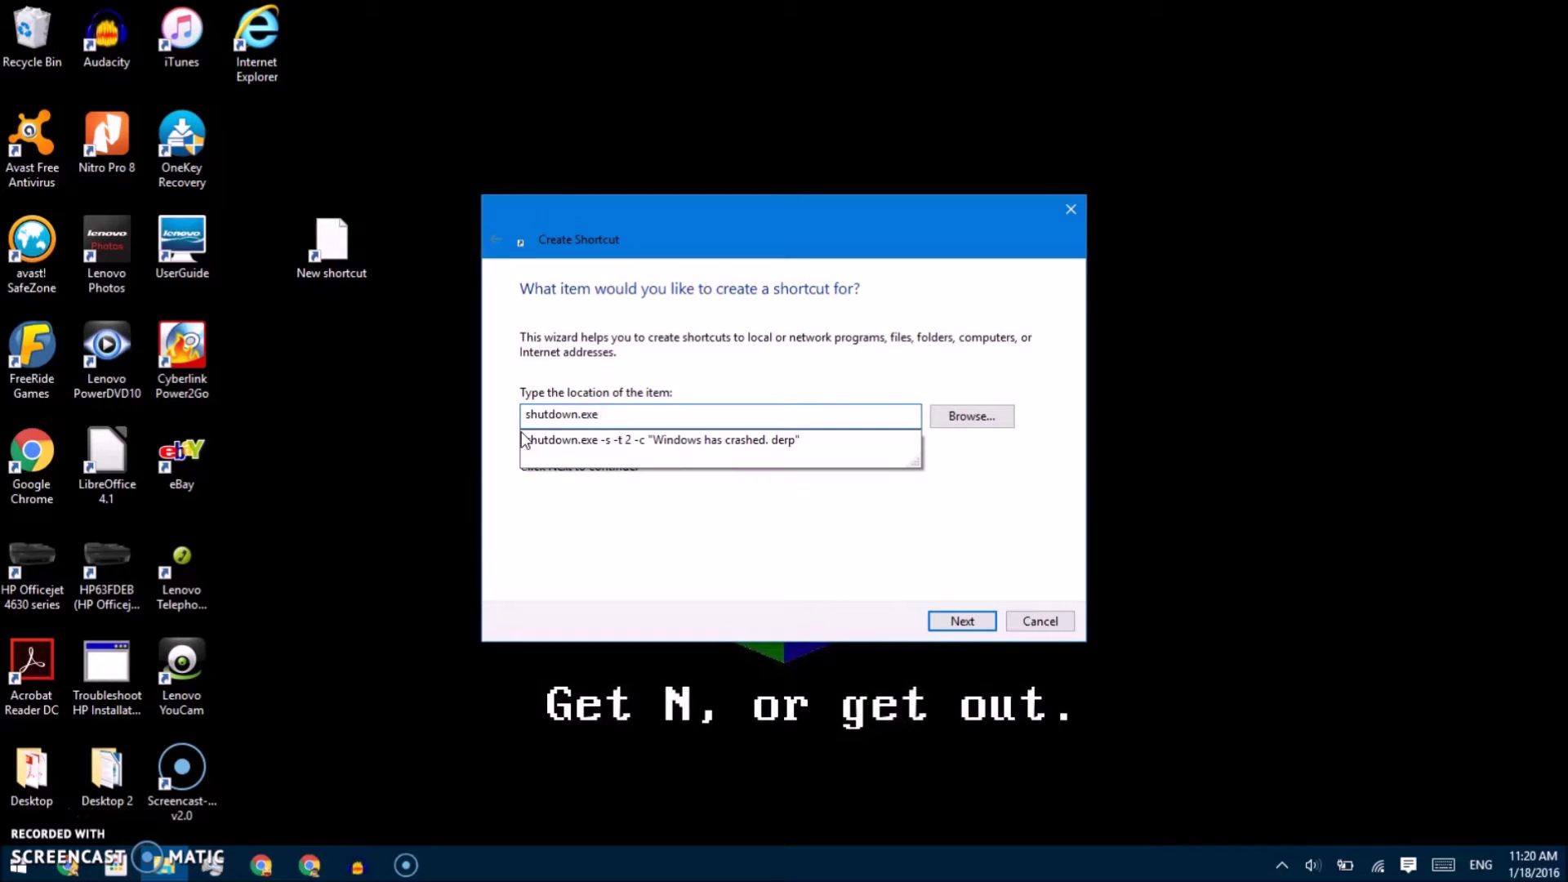
{"action": "type", "text": " -s -t"}
{"action": "type", "text": "30"}
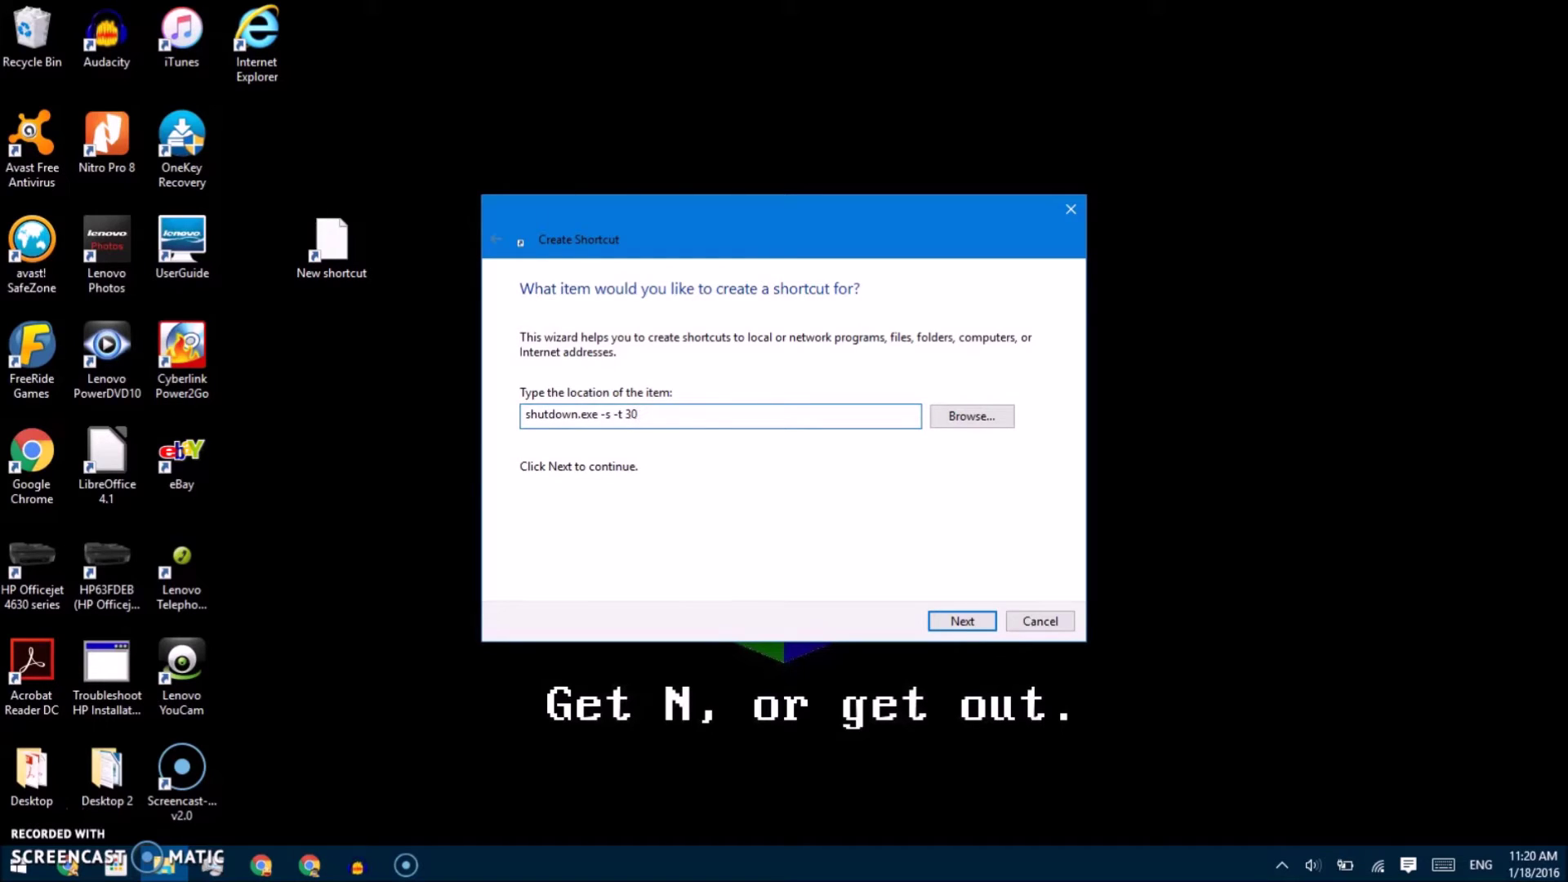
- Extend the shortcut's command with -c "A message from Microsoft: Internet Explorer is junk. Use Chrome instead." and continue to naming
{"action": "type", "text": " -c \"A message from Microsoft: Internet E"}
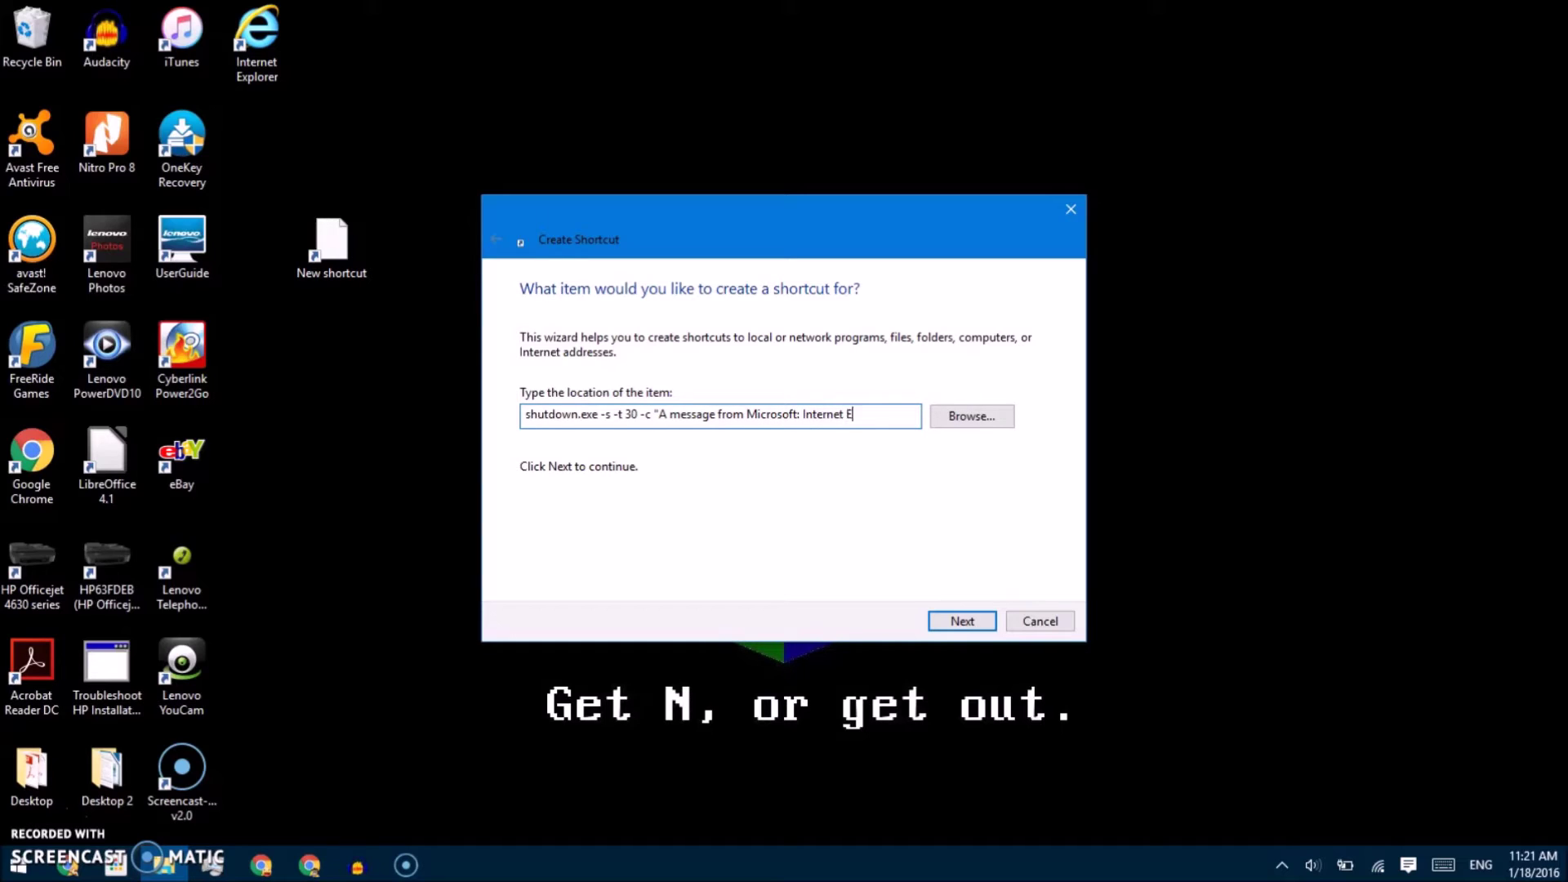
{"action": "type", "text": "xplorer is junk."}
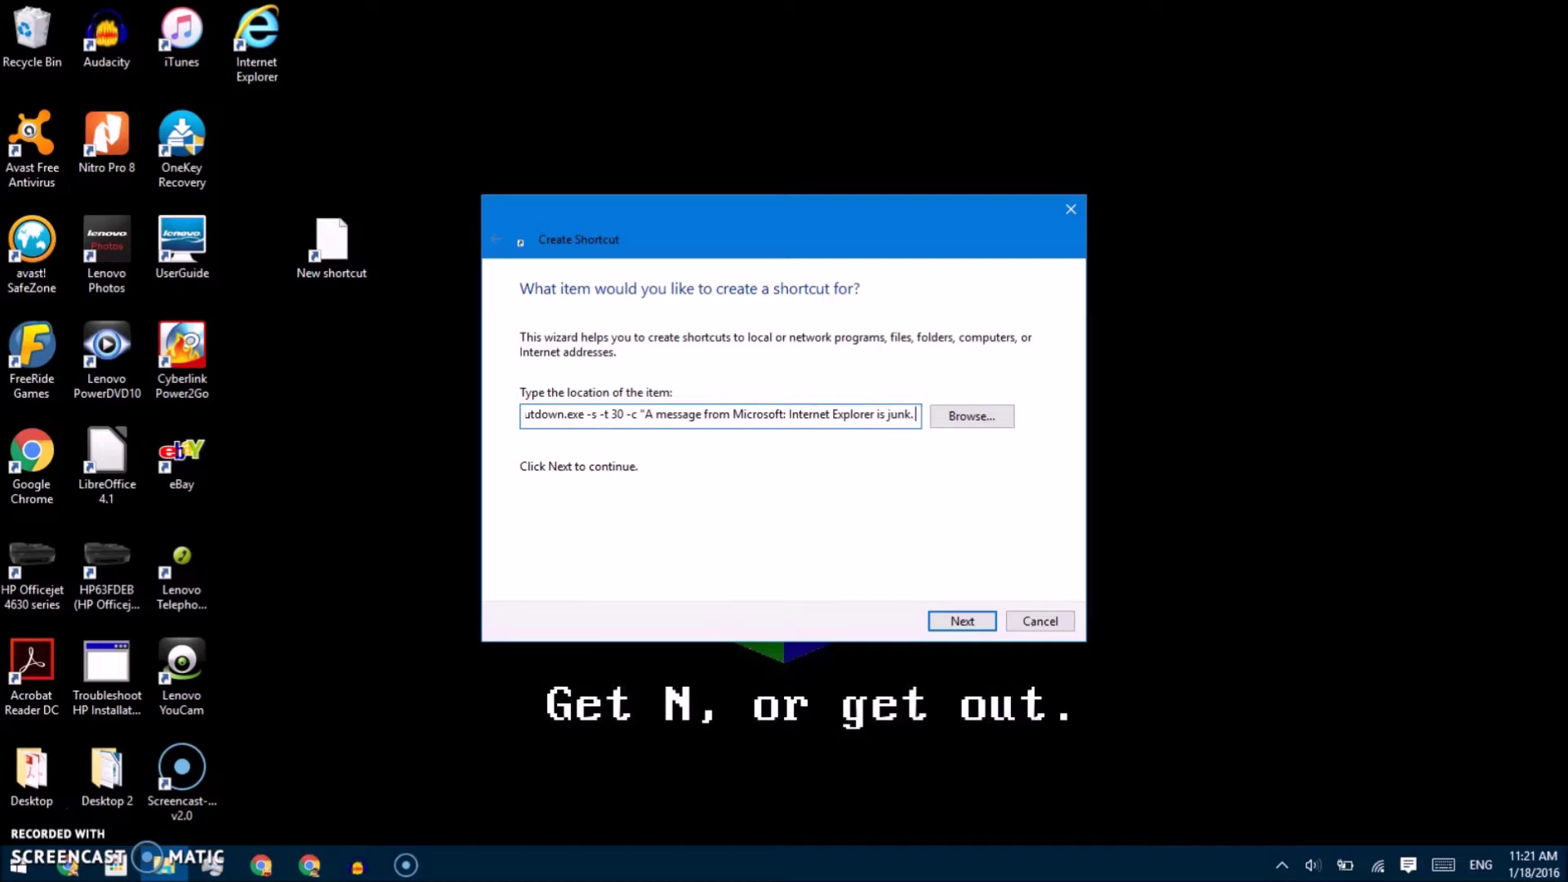
{"action": "type", "text": " Use"}
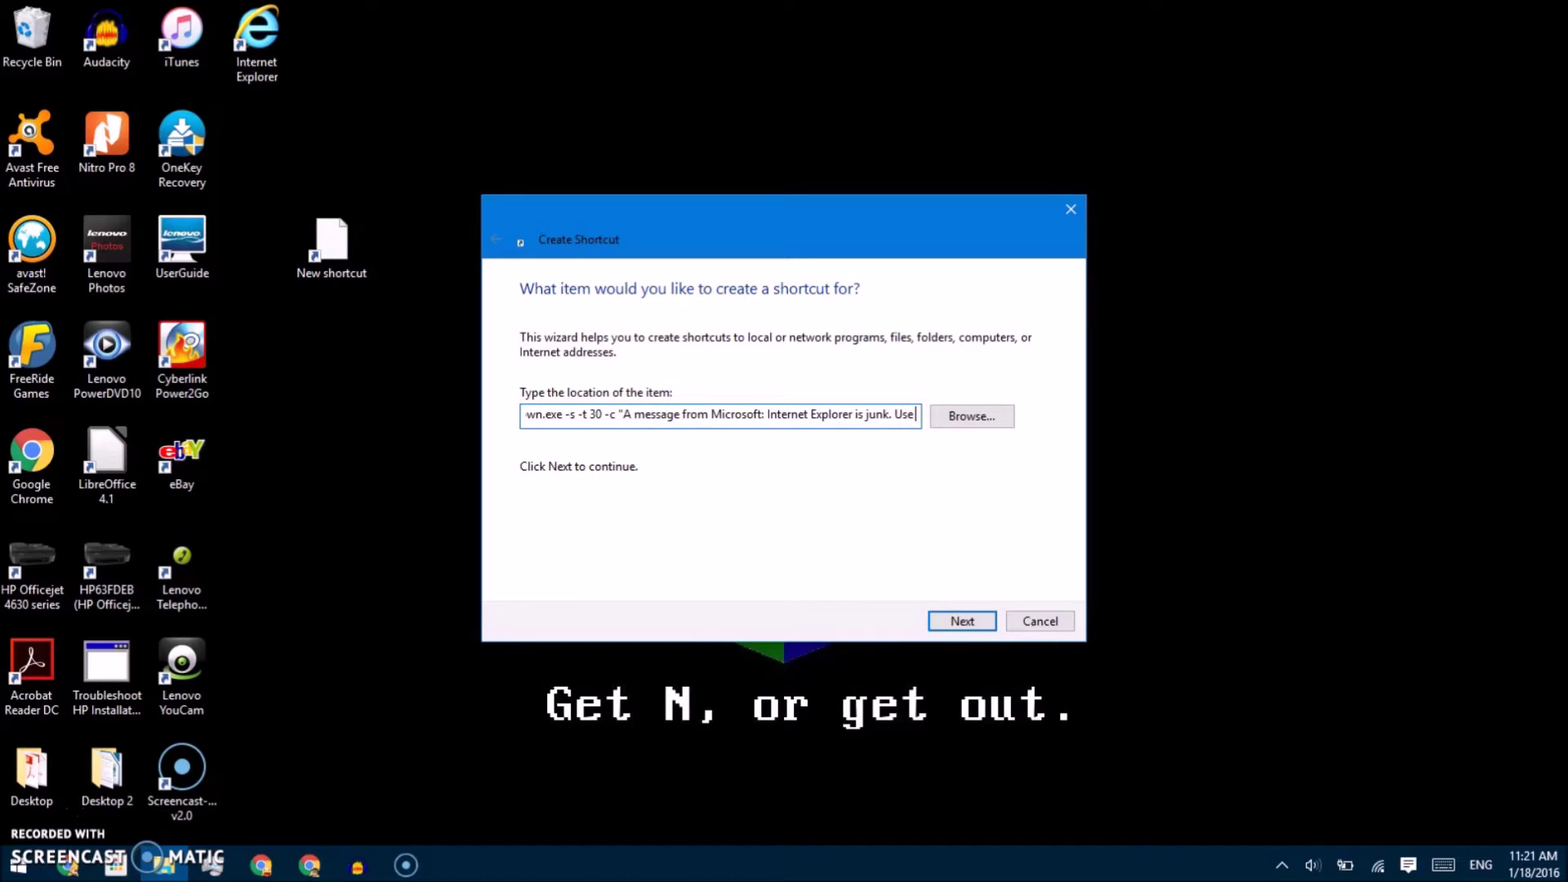
{"action": "type", "text": " Chrome"}
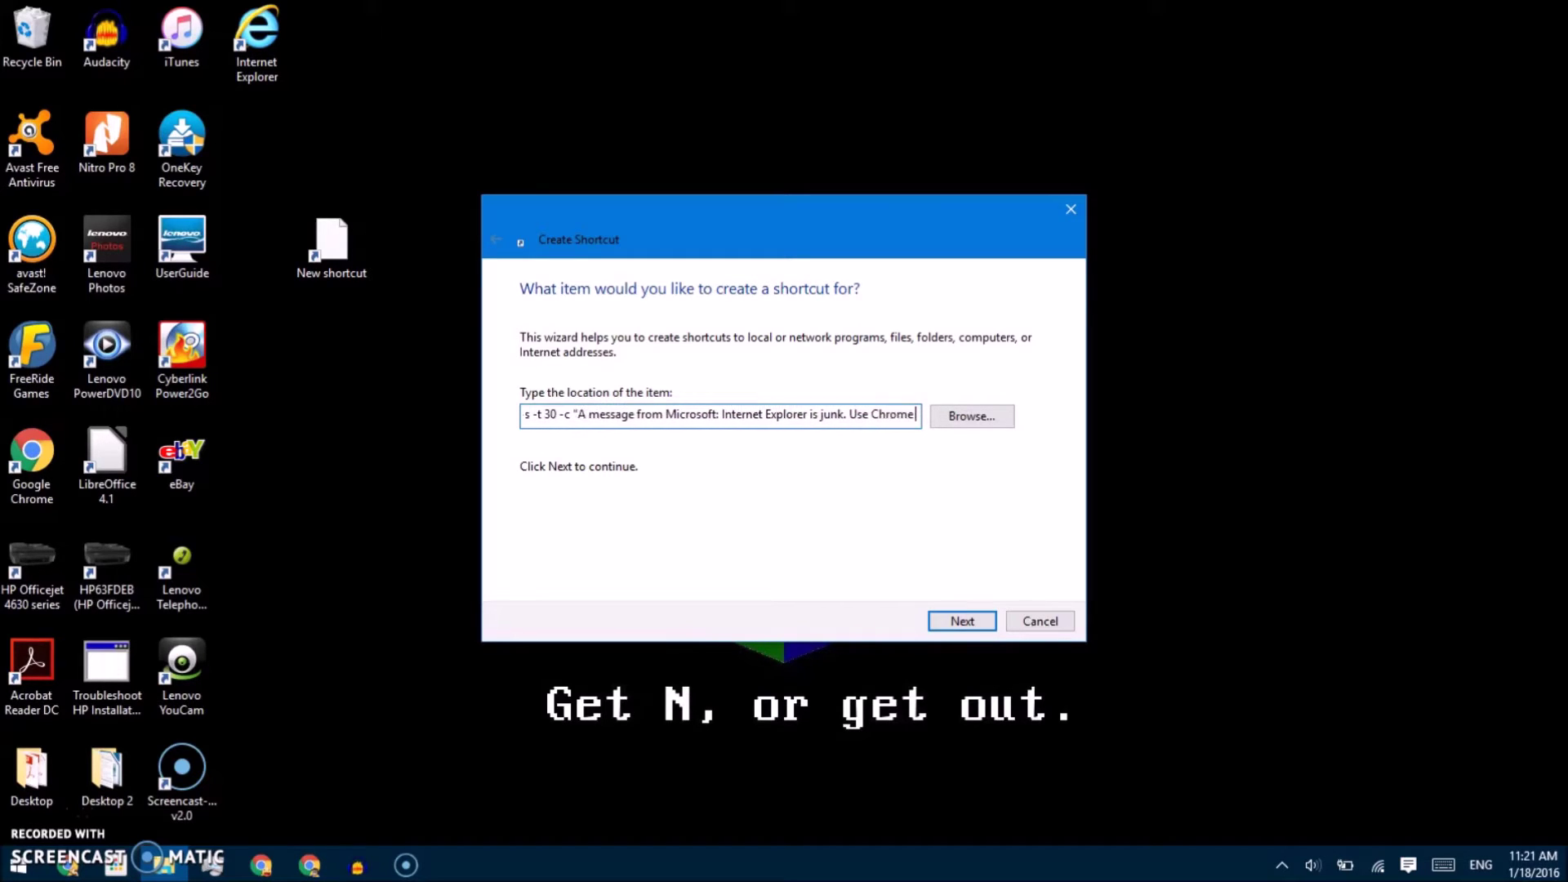
{"action": "type", "text": " instead."}
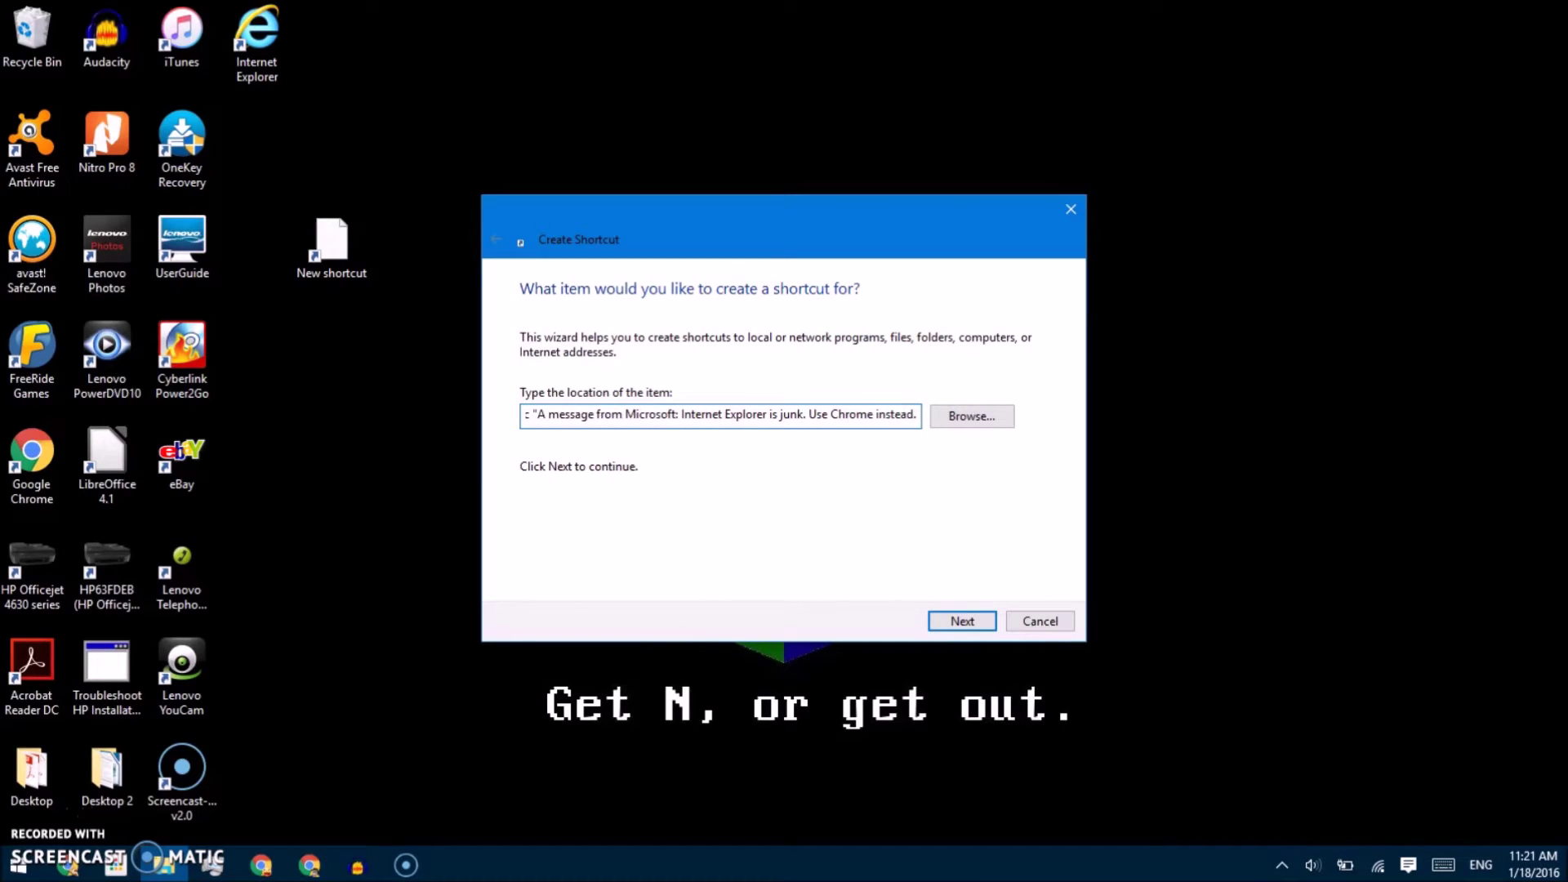
{"action": "type", "text": "\""}
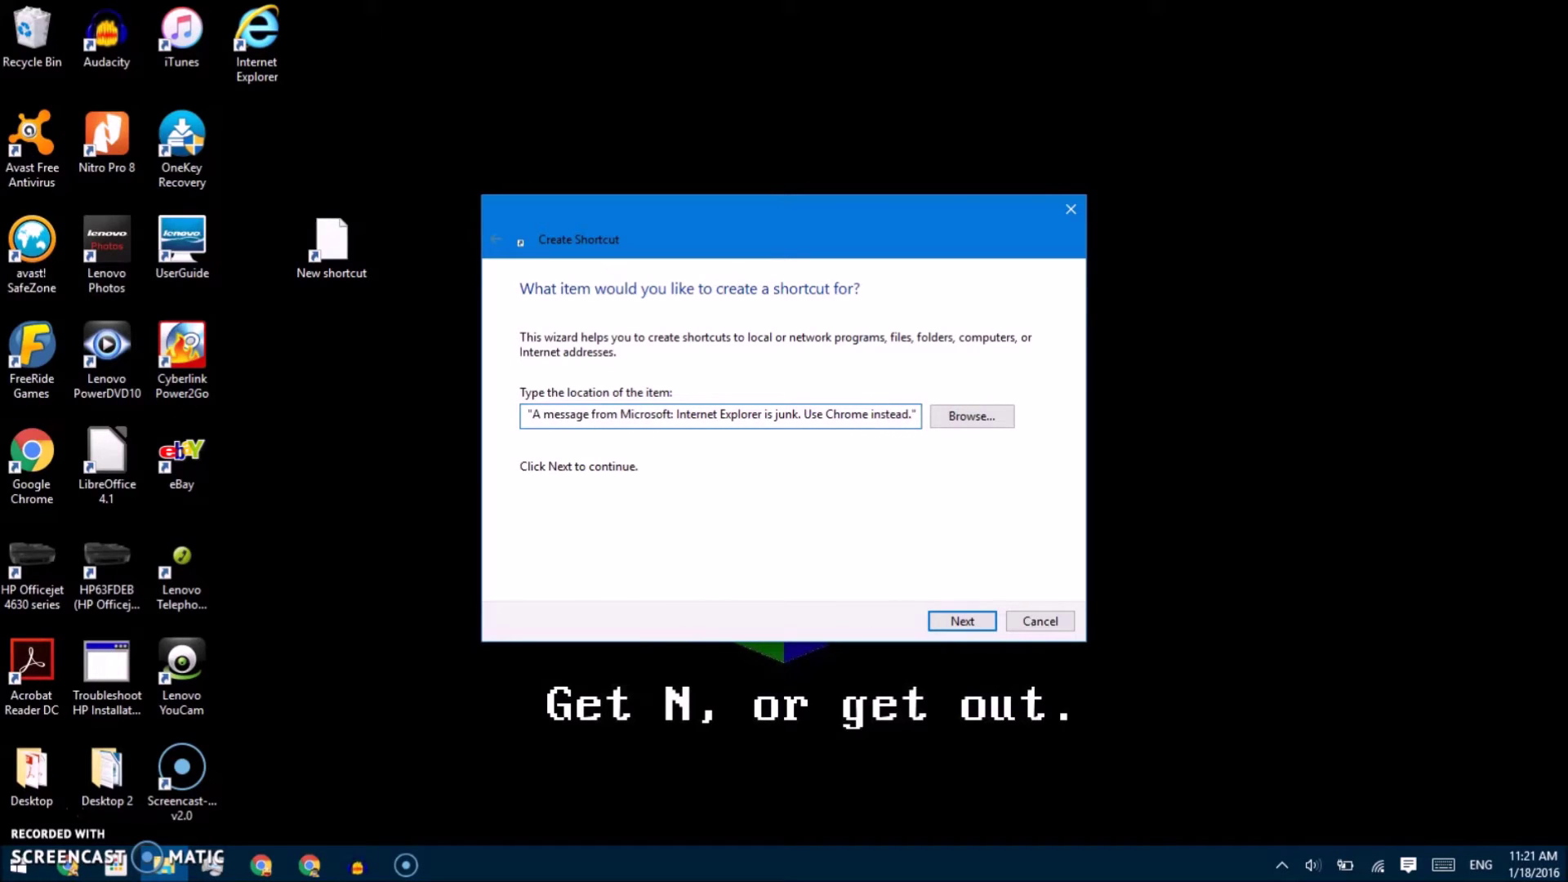
{"action": "key", "text": "Home"}
{"action": "type", "text": "shutdown.exe -s -t 30 -c"}
{"action": "left_click", "coordinate": [952, 621]}
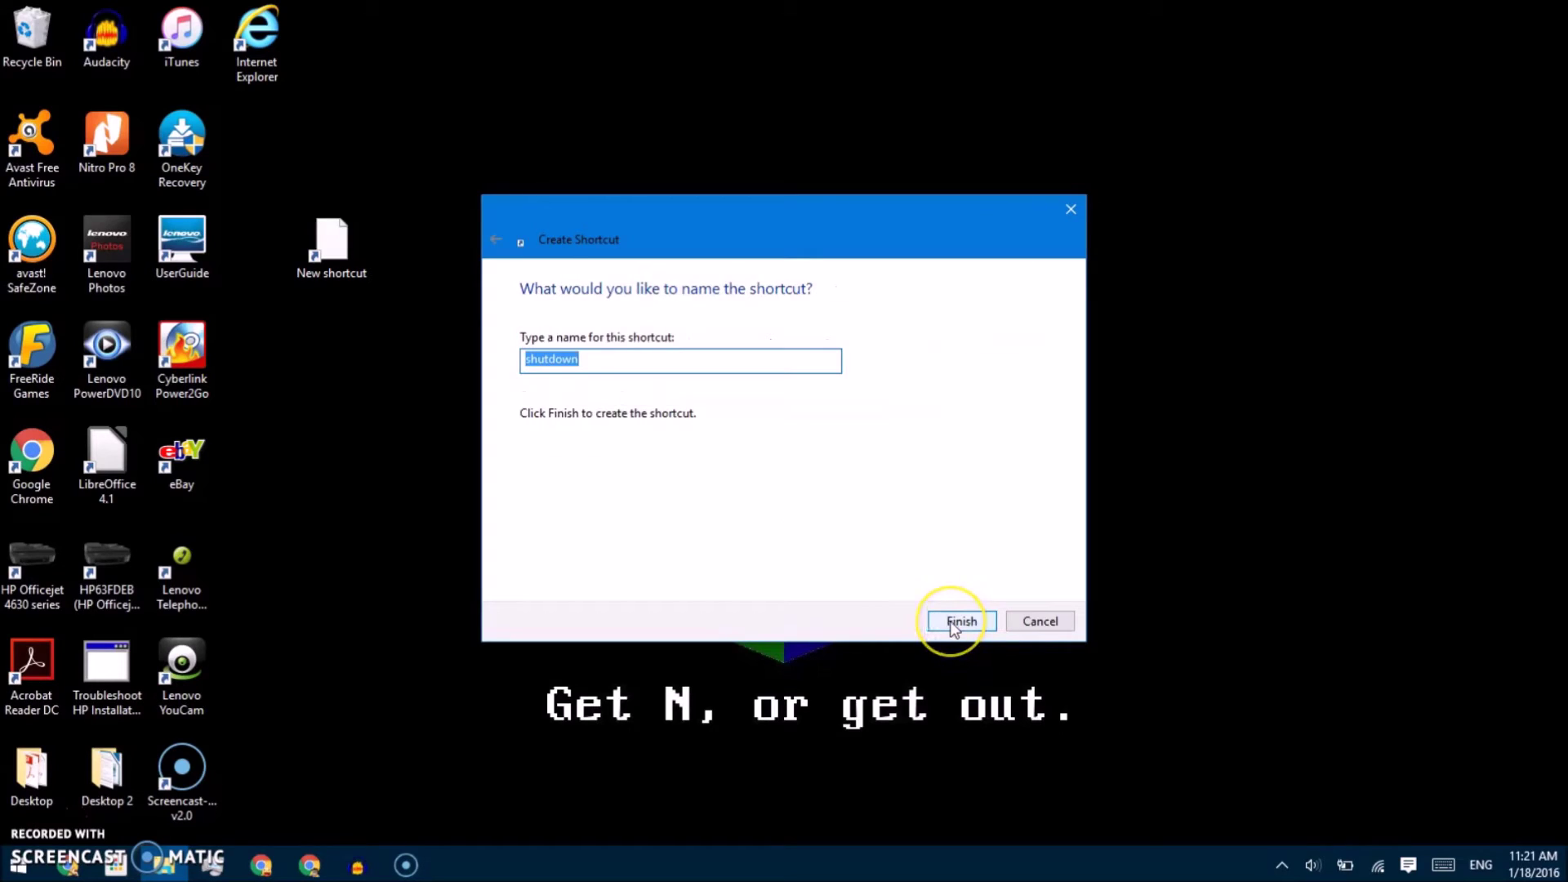
- Try the shortcut name Internet Explorer, decline replacing the existing shortcut, and finish creating it as Internet Explorer 2
{"action": "type", "text": "INter"}
{"action": "key", "text": "BackSpace"}
{"action": "key", "text": "BackSpace"}
{"action": "key", "text": "BackSpace"}
{"action": "key", "text": "BackSpace"}
{"action": "type", "text": "nternet Explore"}
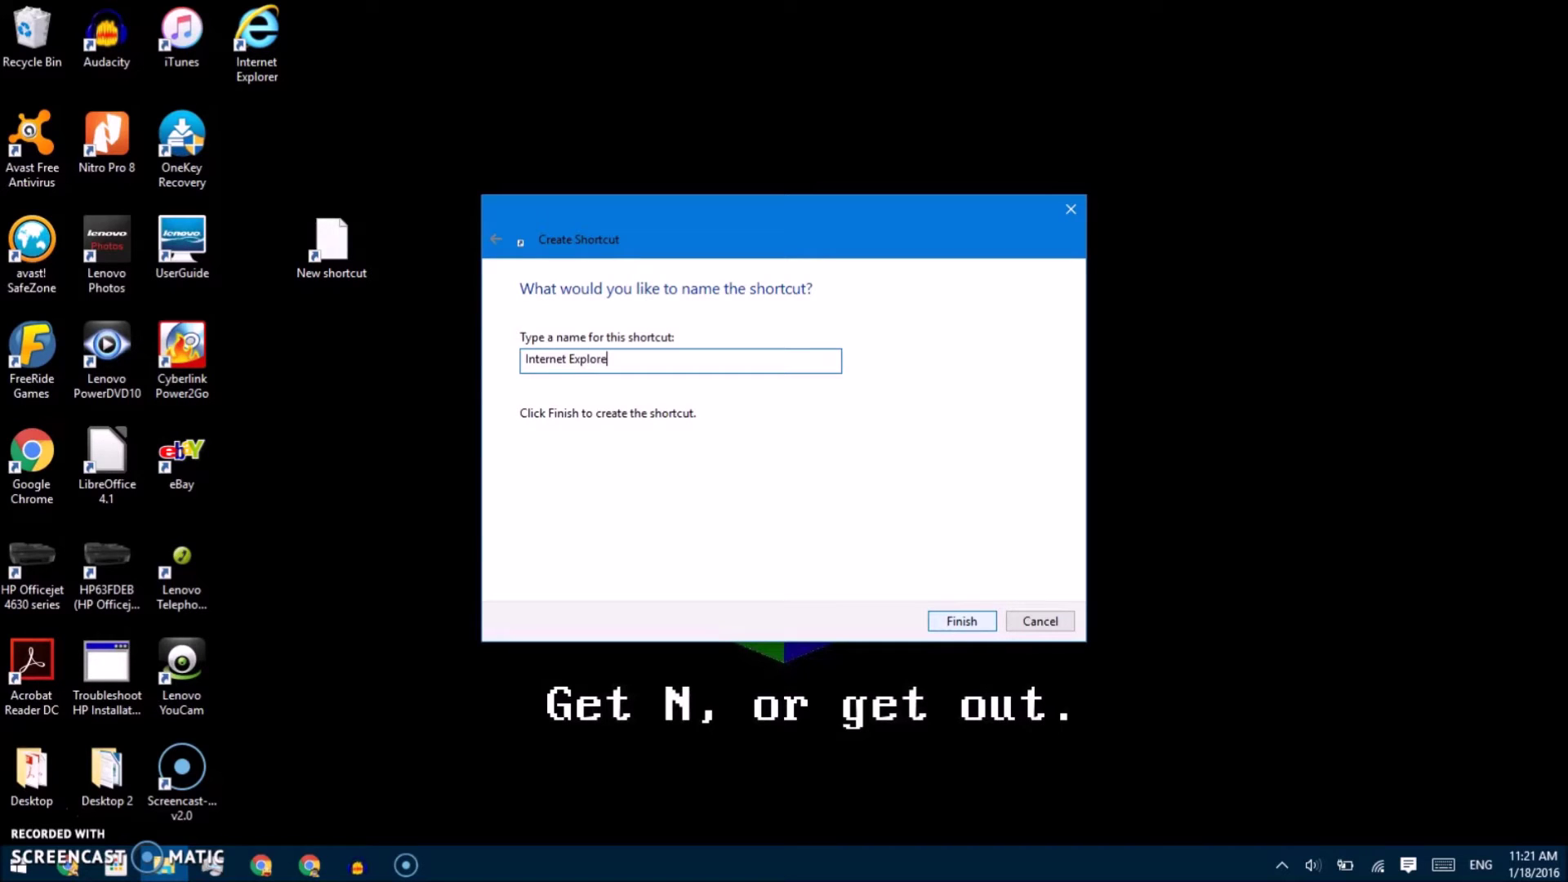
{"action": "type", "text": "r"}
{"action": "key", "text": "Return"}
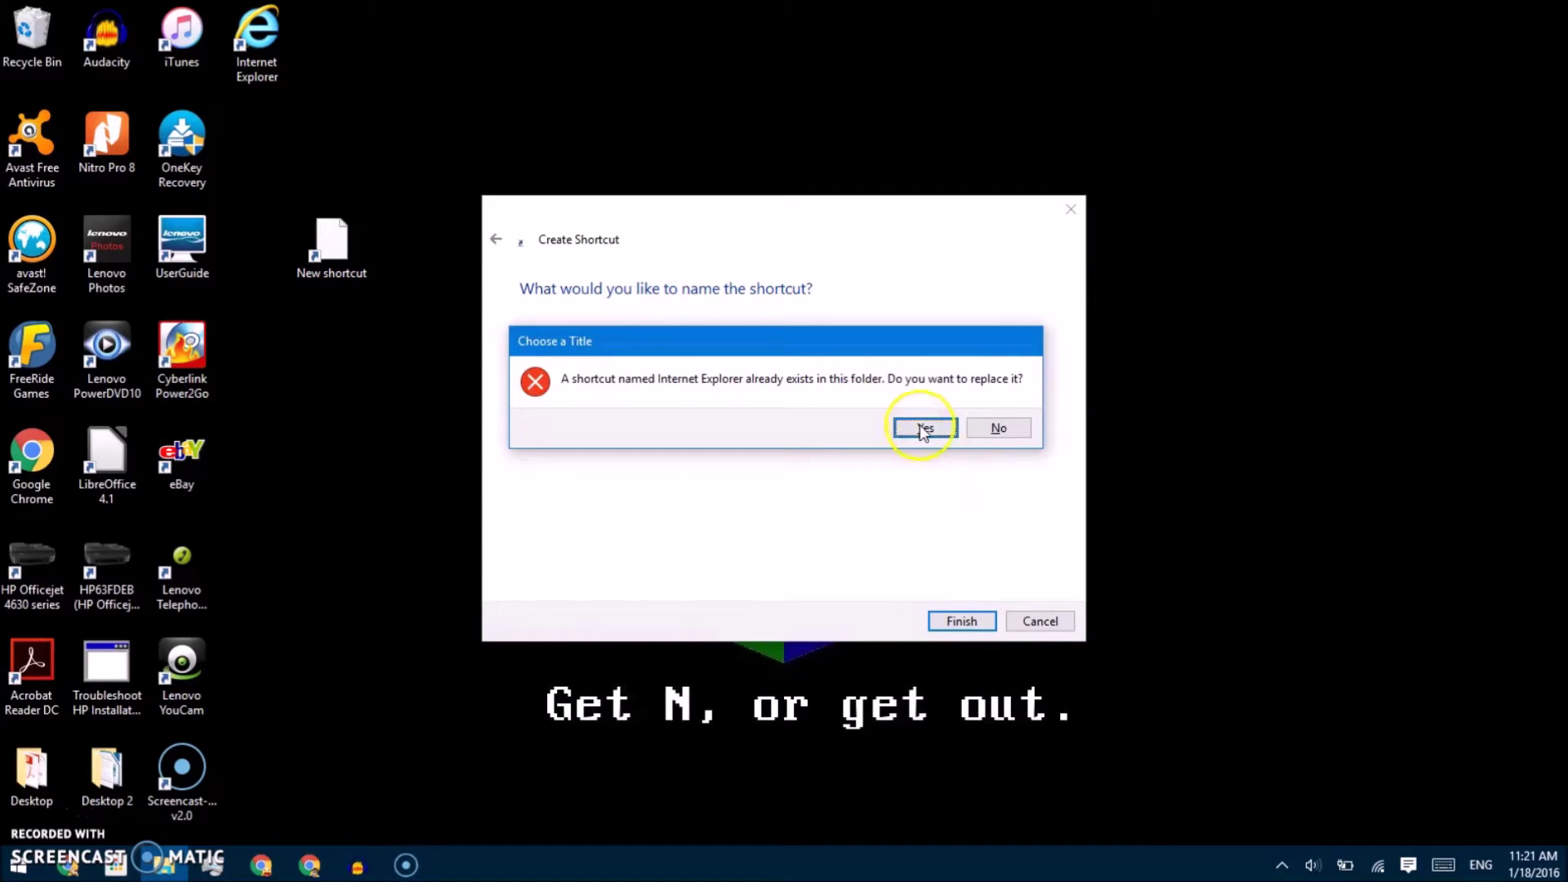
{"action": "left_click", "coordinate": [992, 427]}
{"action": "left_click", "coordinate": [762, 369]}
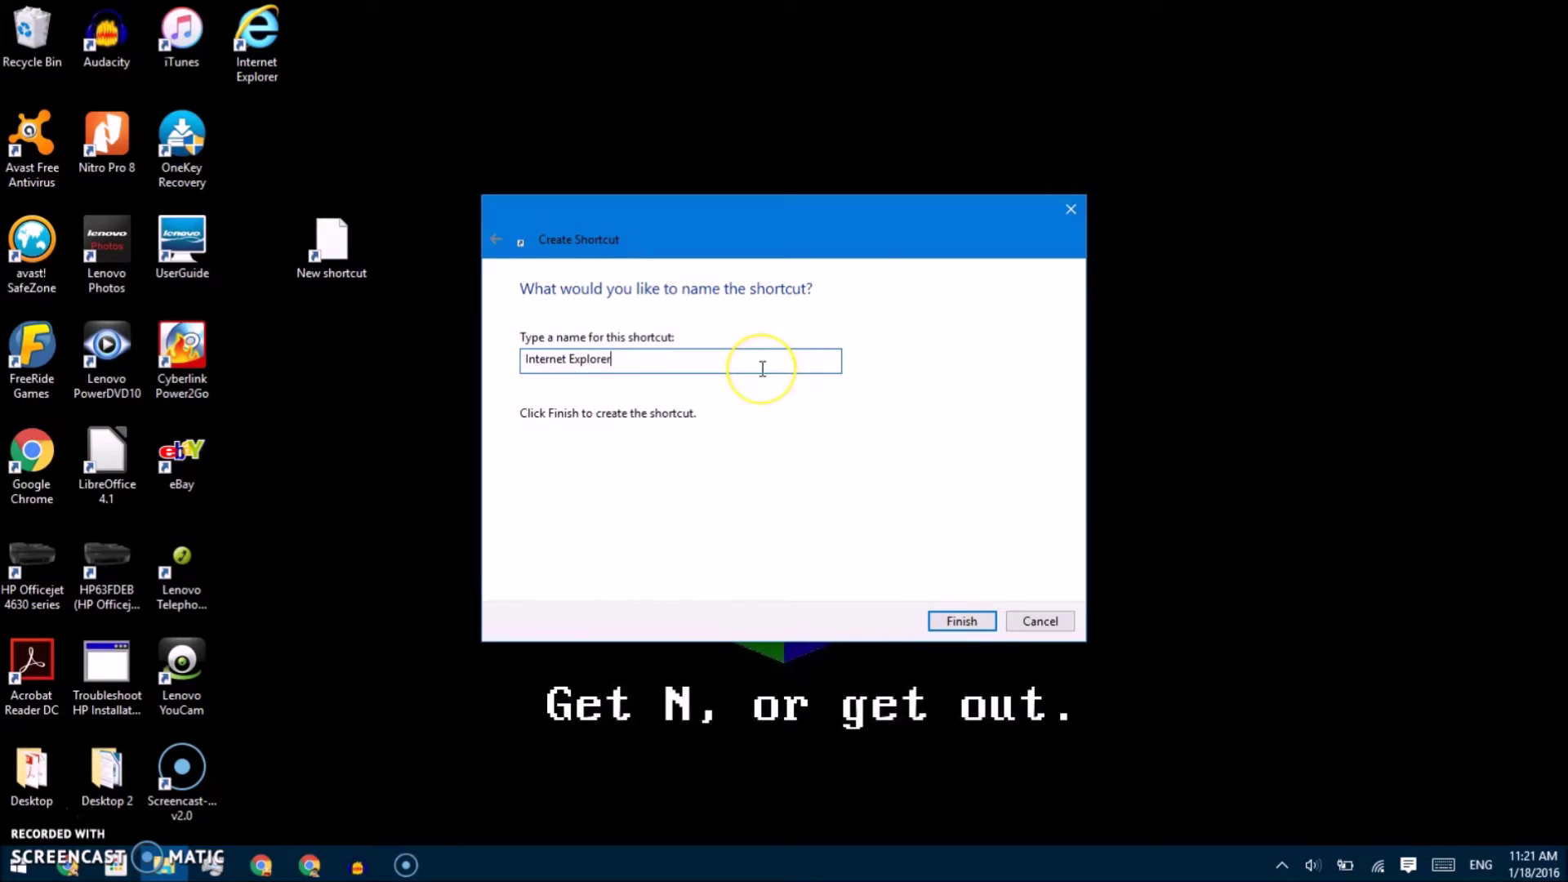
{"action": "type", "text": "2"}
{"action": "key", "text": "Return"}
- Move the original Internet Explorer shortcut to the Recycle Bin and rename the new shortcut Internet Explorer
{"action": "left_click", "coordinate": [336, 61]}
{"action": "left_click_drag", "start_coordinate": [275, 47], "coordinate": [46, 47]}
{"action": "left_click", "coordinate": [334, 243]}
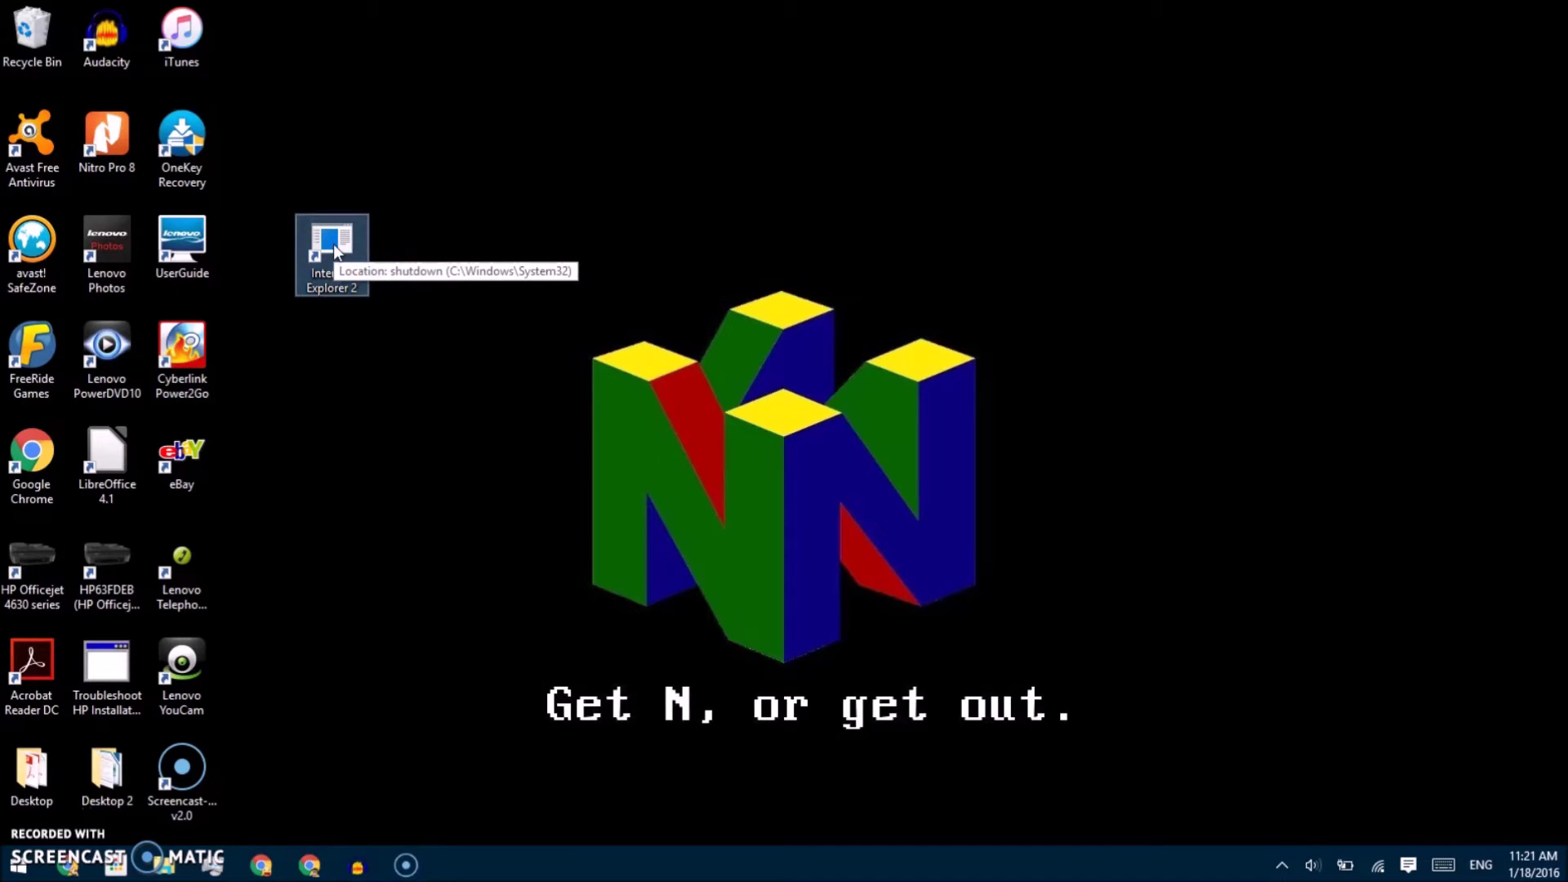
{"action": "key", "text": "F2"}
{"action": "key", "text": "End"}
{"action": "key", "text": "BackSpace"}
{"action": "key", "text": "BackSpace"}
{"action": "left_click", "coordinate": [413, 248]}
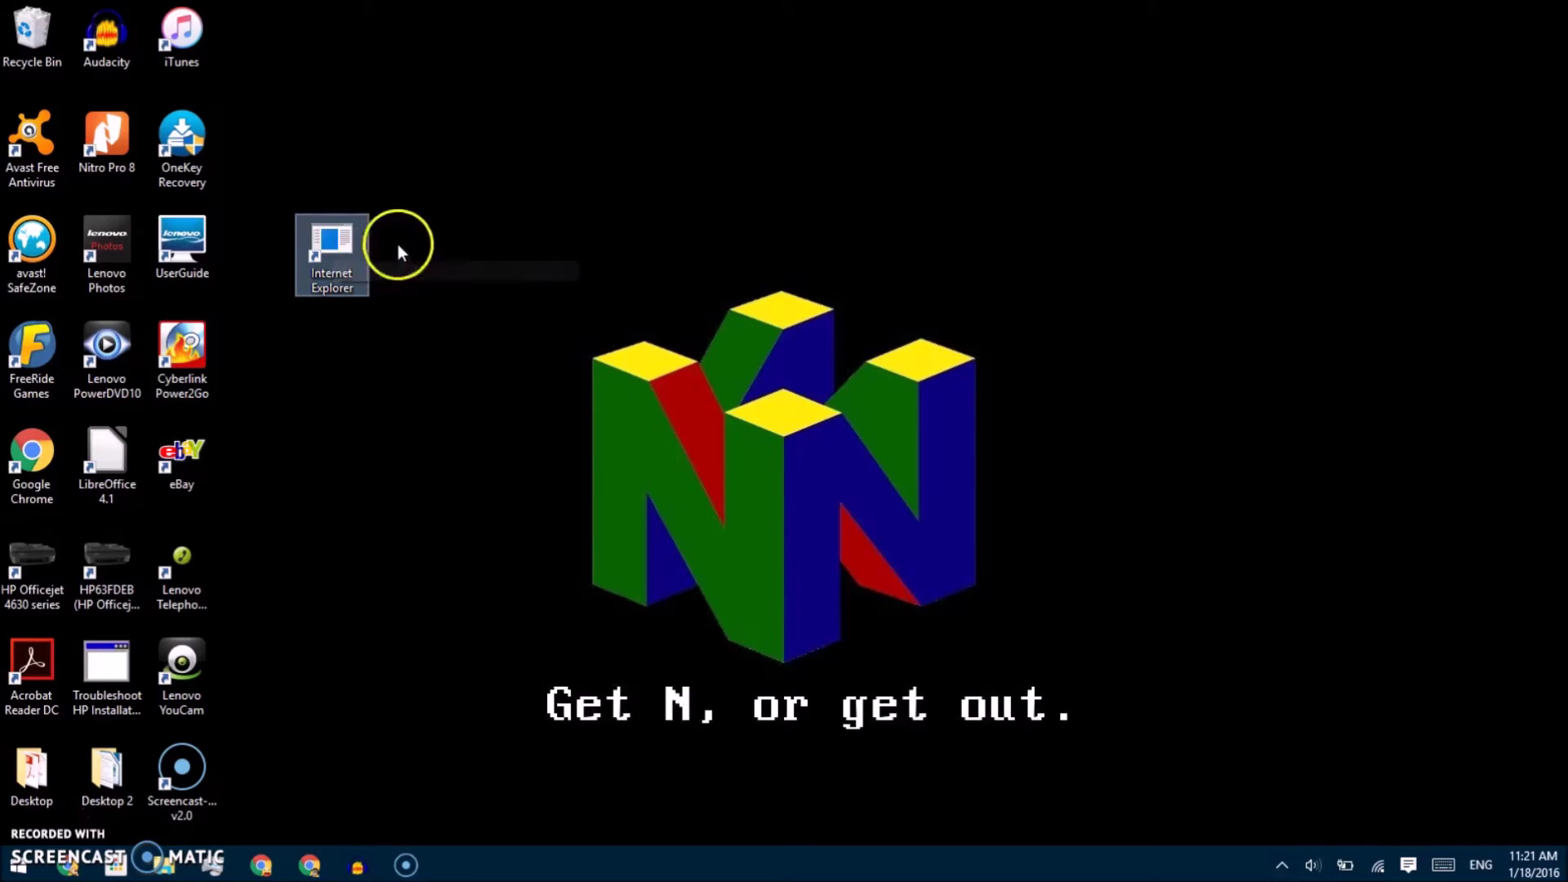
- Open the new shortcut's properties and start browsing for a different icon file
{"action": "right_click", "coordinate": [312, 232]}
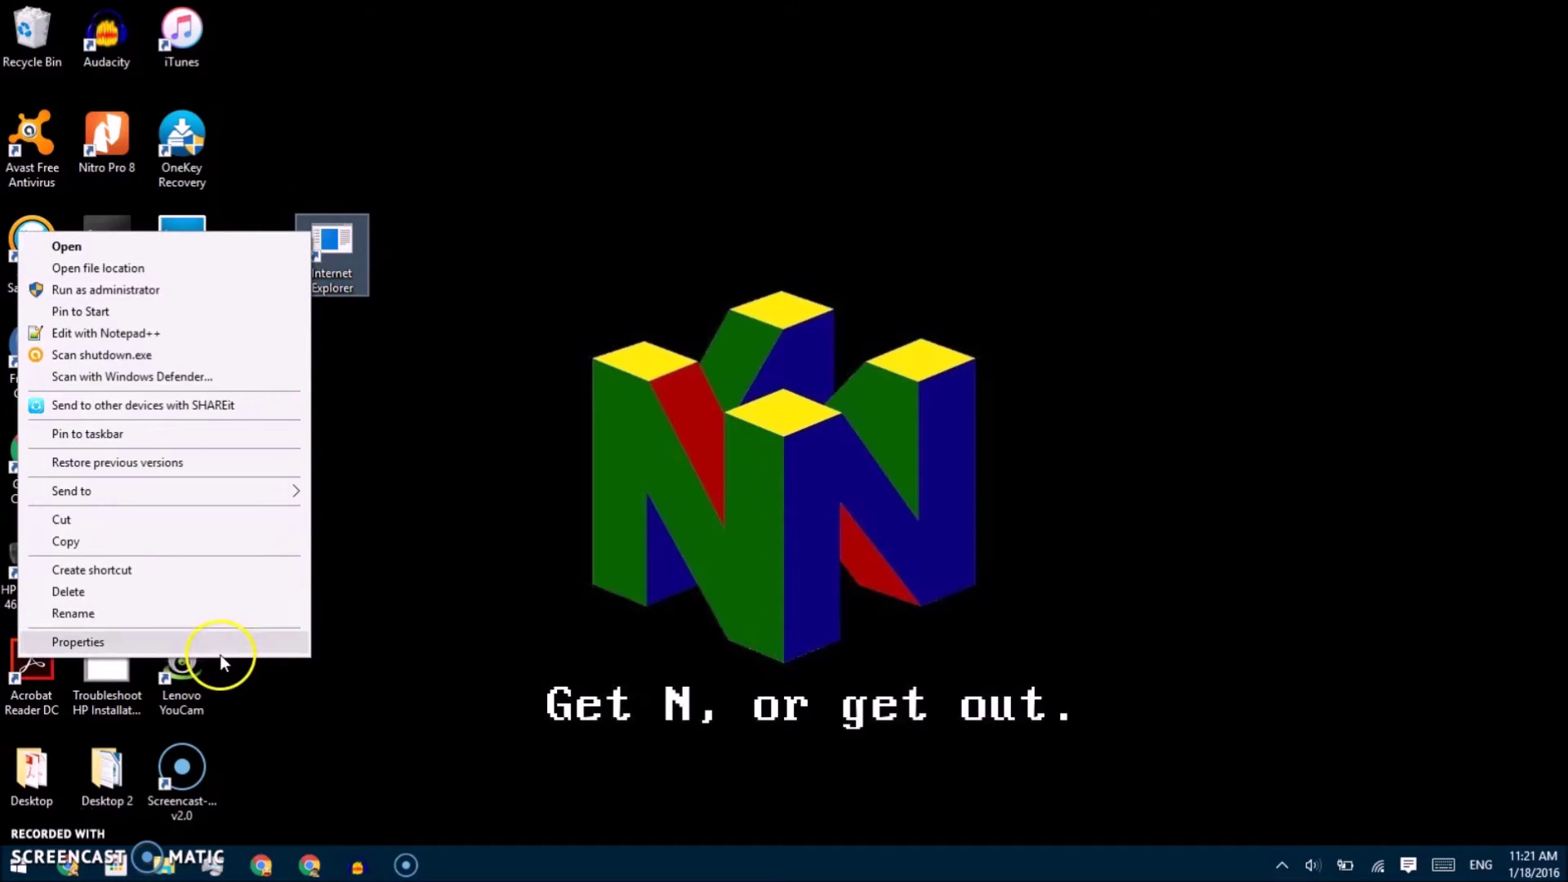
{"action": "left_click", "coordinate": [222, 647]}
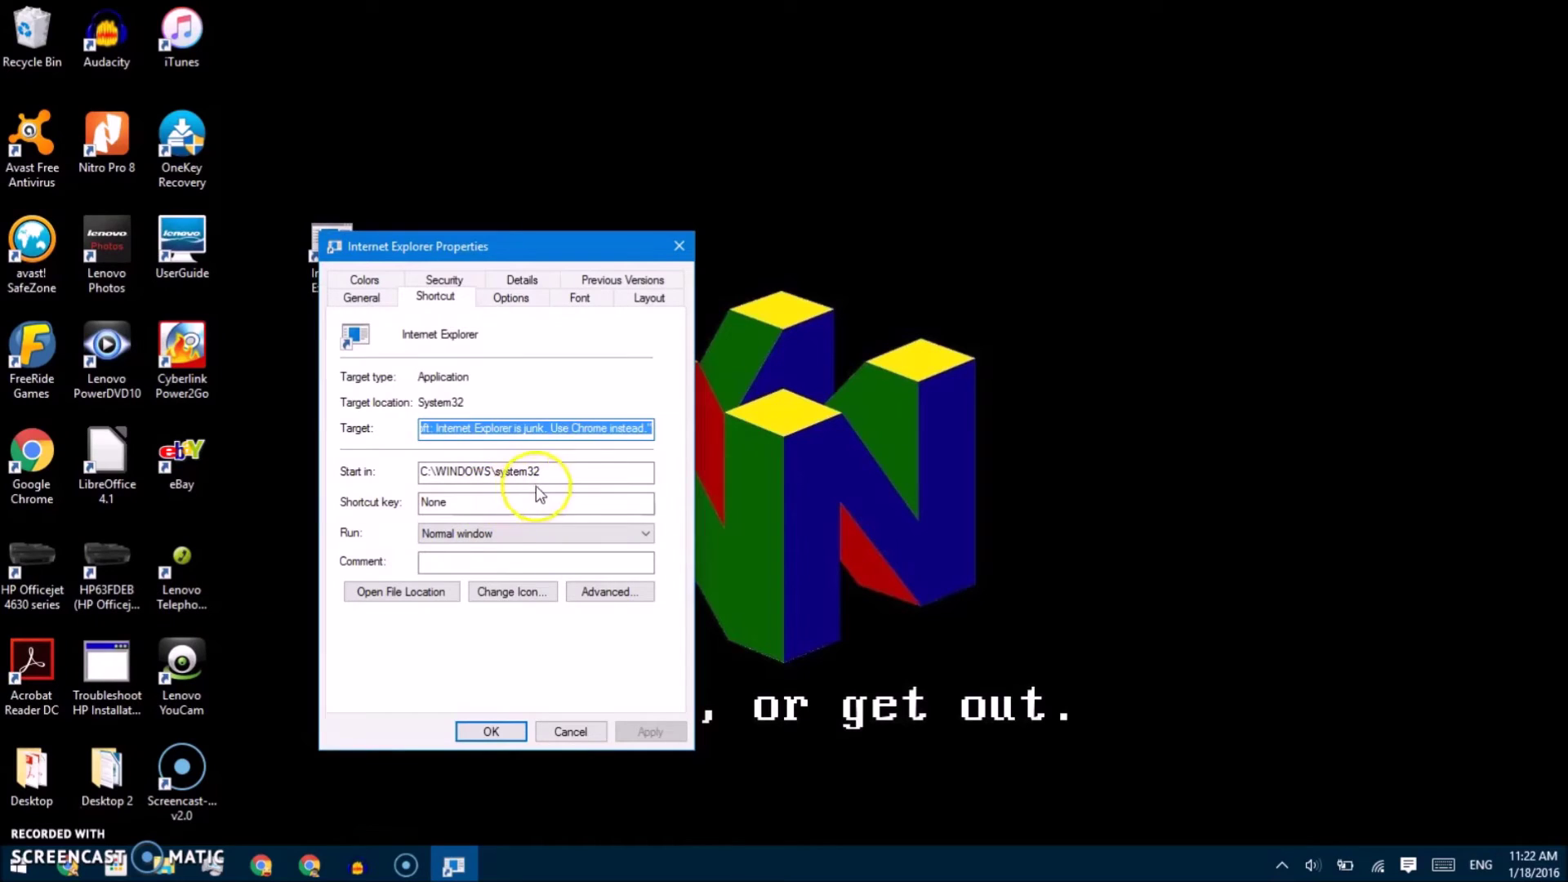
{"action": "left_click", "coordinate": [532, 594]}
{"action": "left_click", "coordinate": [935, 439]}
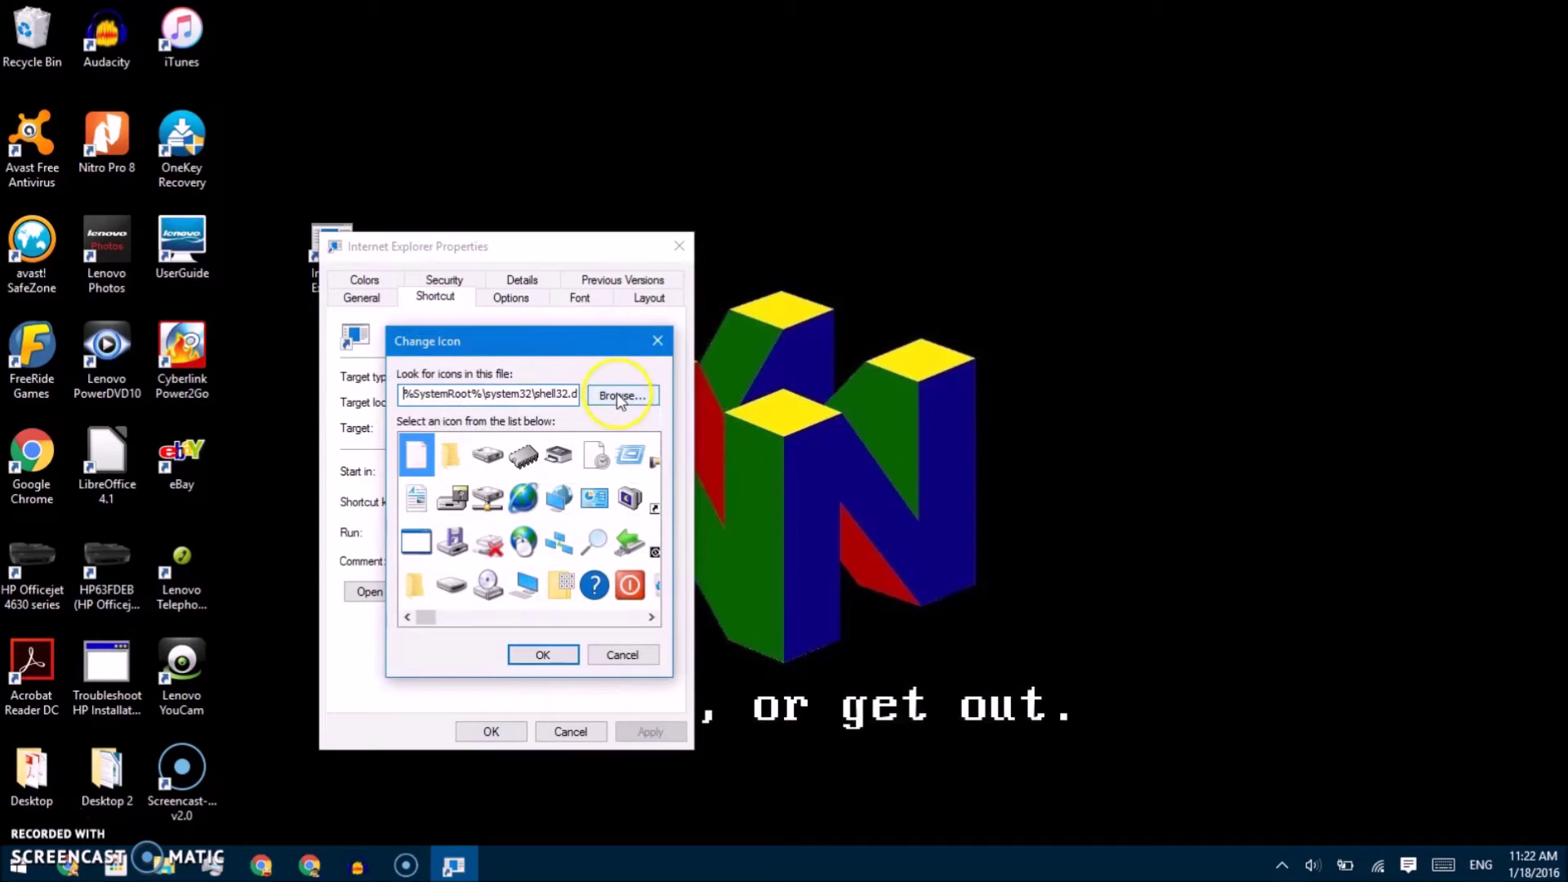
{"action": "mouse_move", "coordinate": [425, 617]}
{"action": "left_mouse_down"}
{"action": "mouse_move", "coordinate": [572, 617]}
{"action": "mouse_move", "coordinate": [454, 616]}
{"action": "left_mouse_up"}
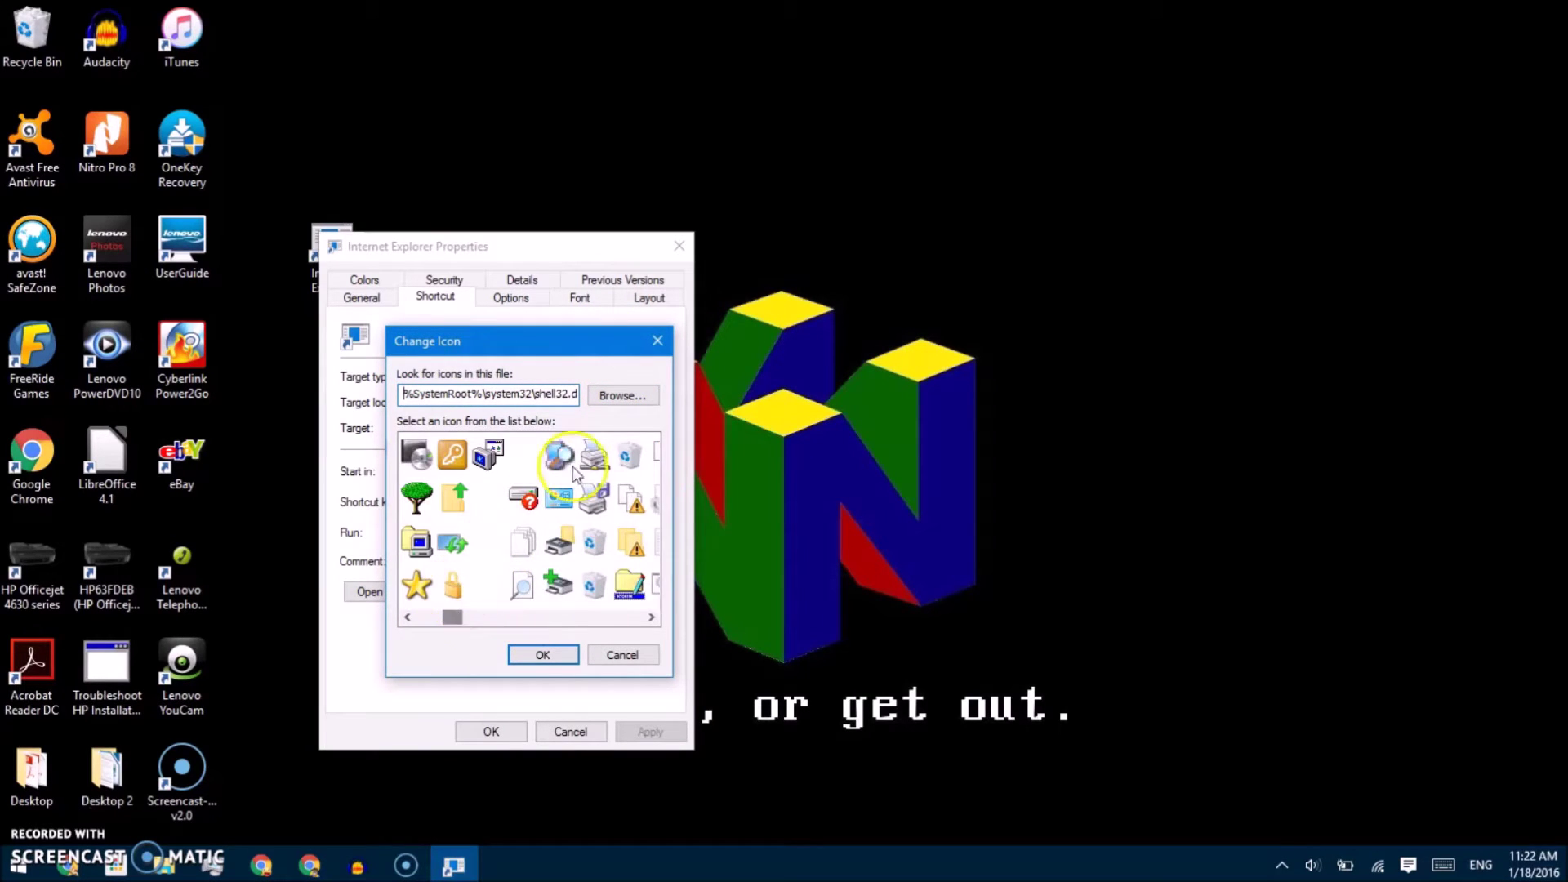
{"action": "left_click", "coordinate": [623, 404]}
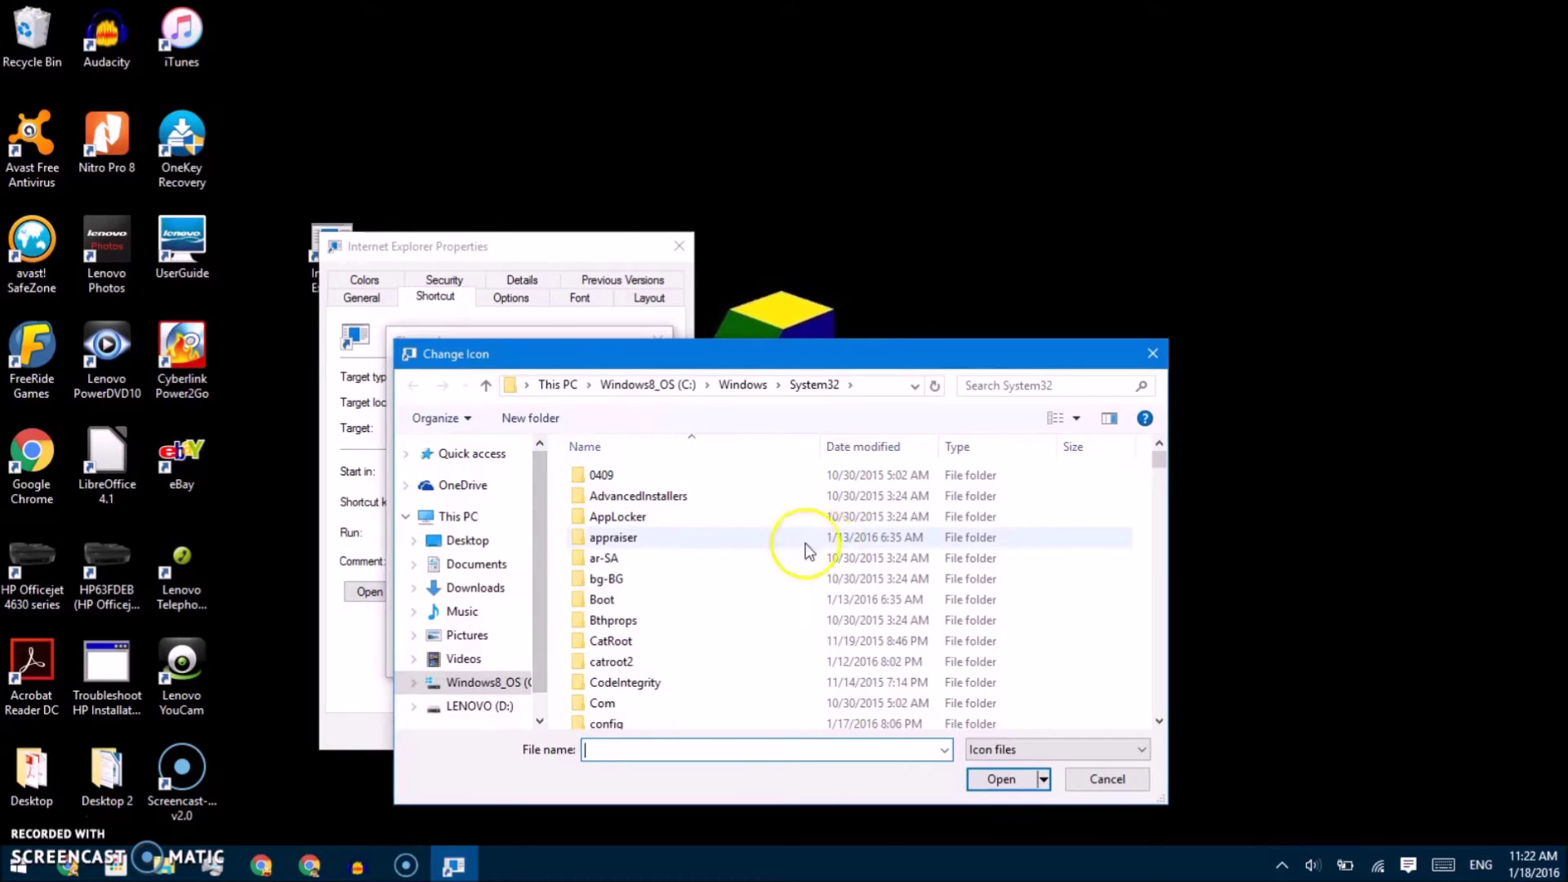
- Load the icons of iexplore from the Internet Explorer folder in Program Files (x86) on drive C
{"action": "left_click", "coordinate": [668, 390]}
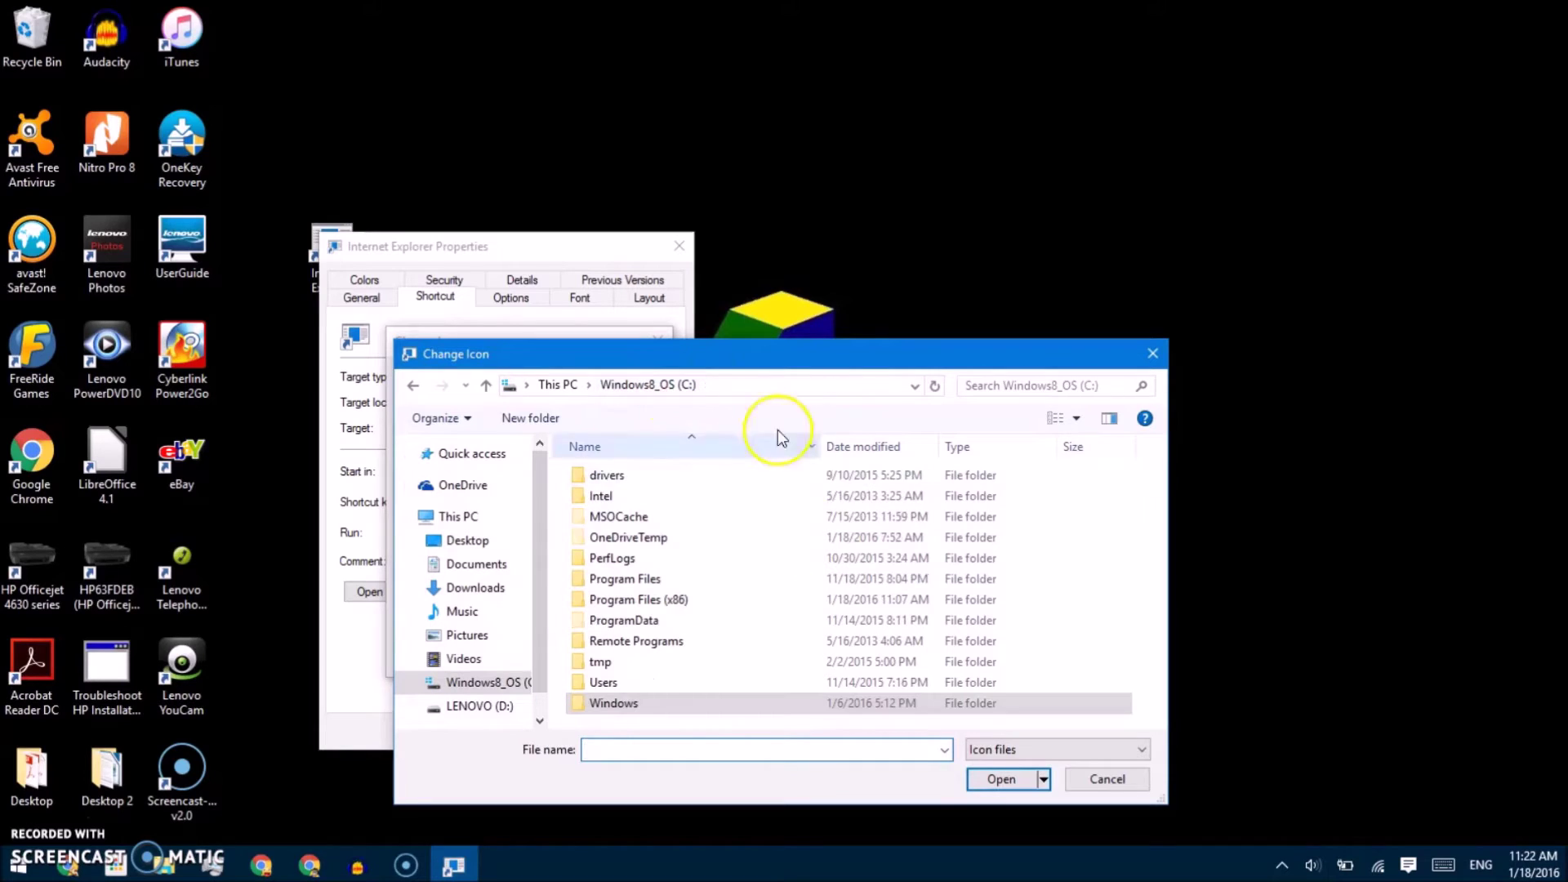
{"action": "double_click", "coordinate": [662, 598]}
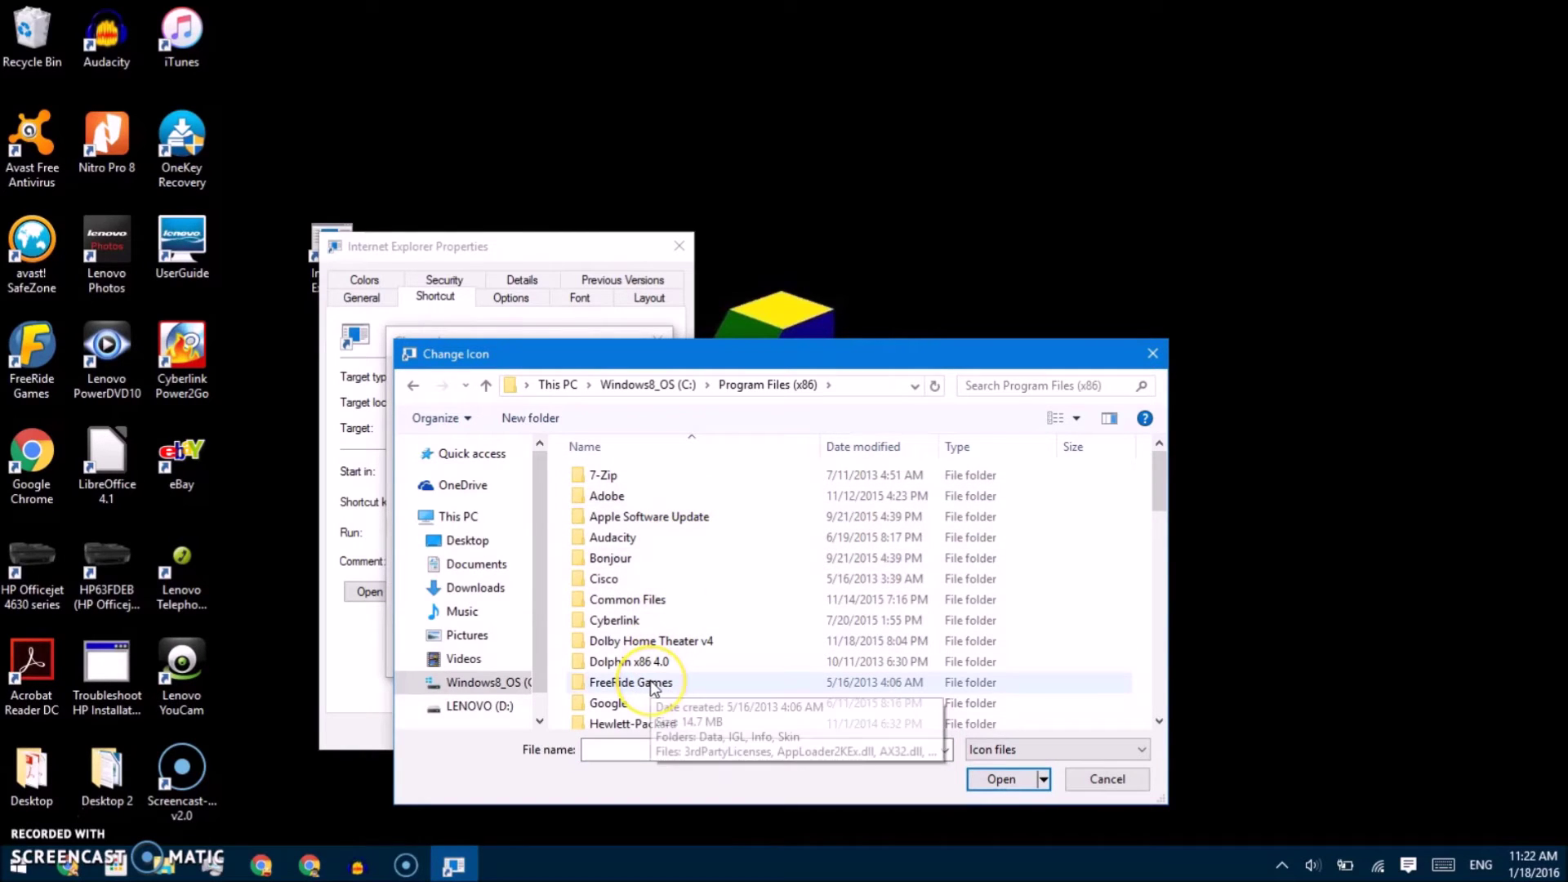
{"action": "scroll", "coordinate": [654, 686], "scroll_direction": "down", "scroll_amount": 6}
{"action": "scroll", "coordinate": [651, 680], "scroll_direction": "up", "scroll_amount": 2}
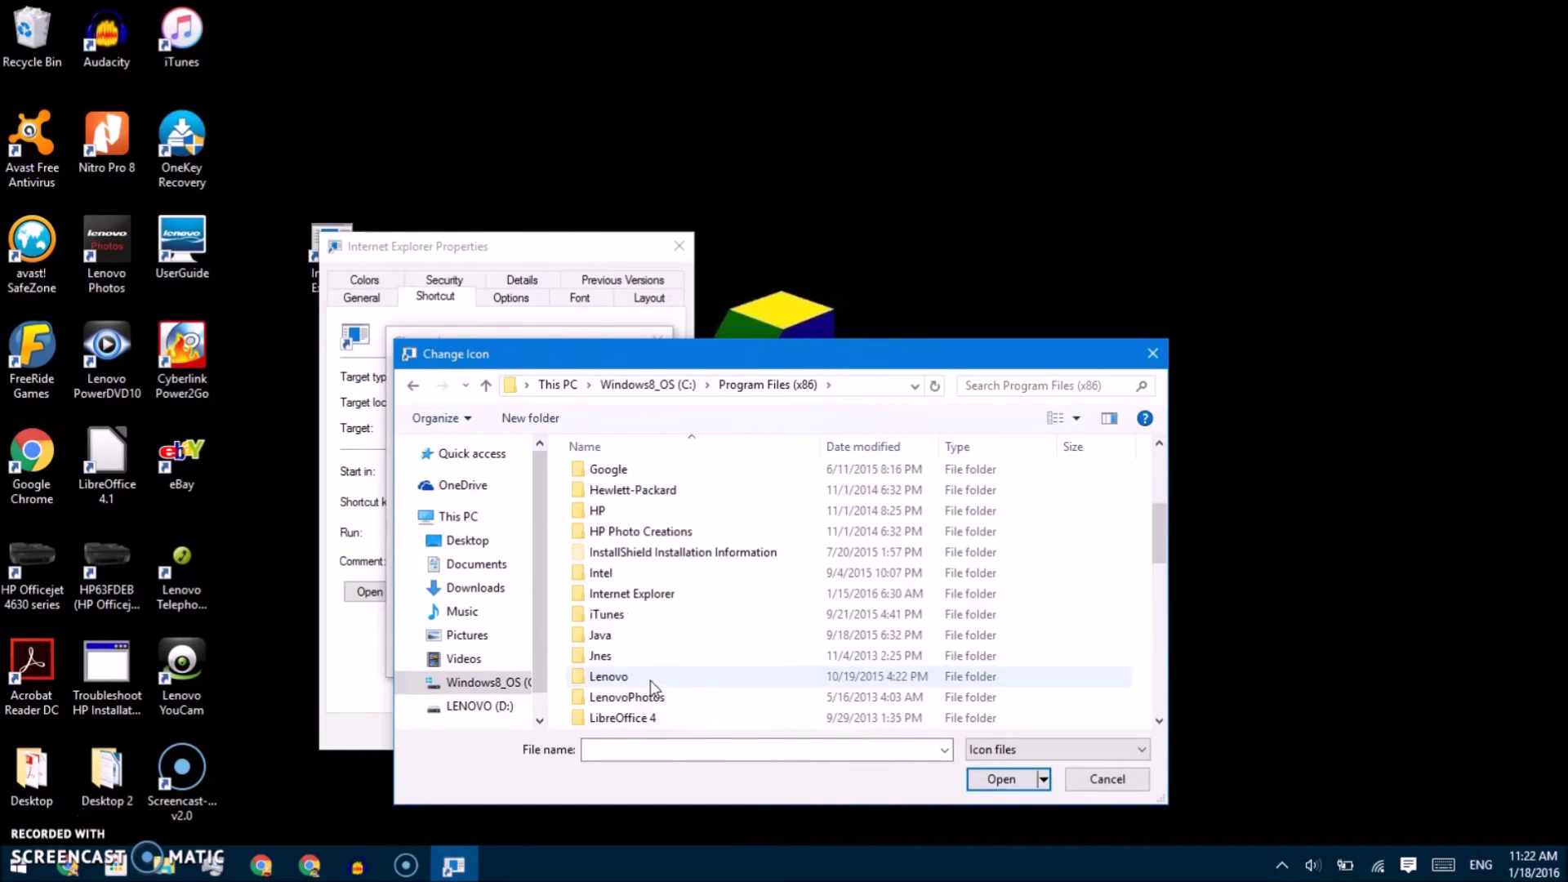
{"action": "double_click", "coordinate": [638, 603]}
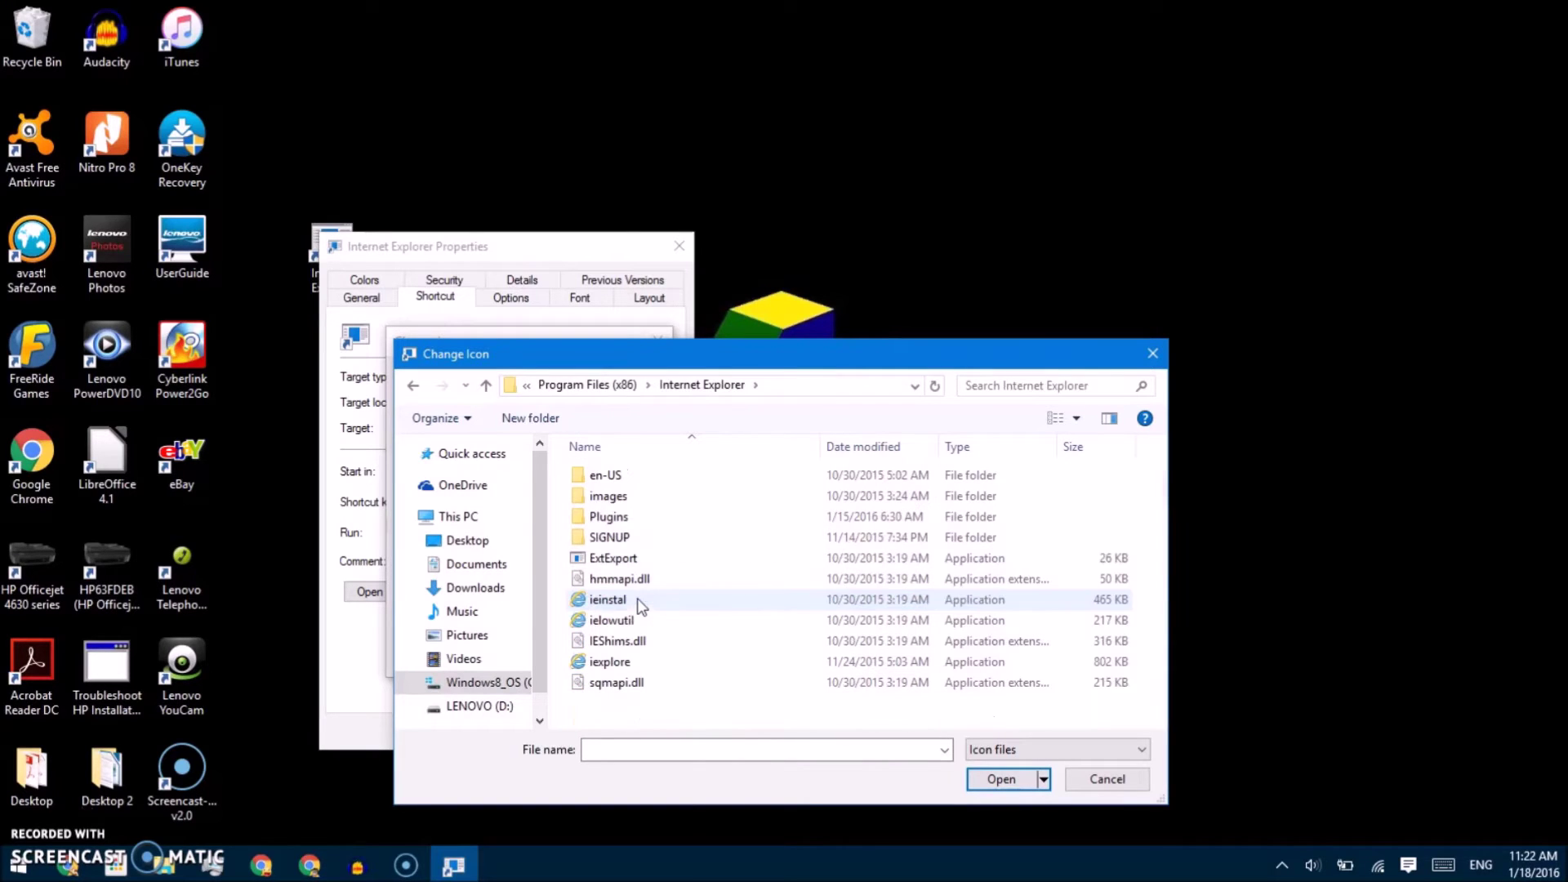
{"action": "double_click", "coordinate": [641, 666]}
- Assign the first Internet Explorer icon to the shortcut and save its properties
{"action": "left_click", "coordinate": [430, 452]}
{"action": "left_click", "coordinate": [343, 463]}
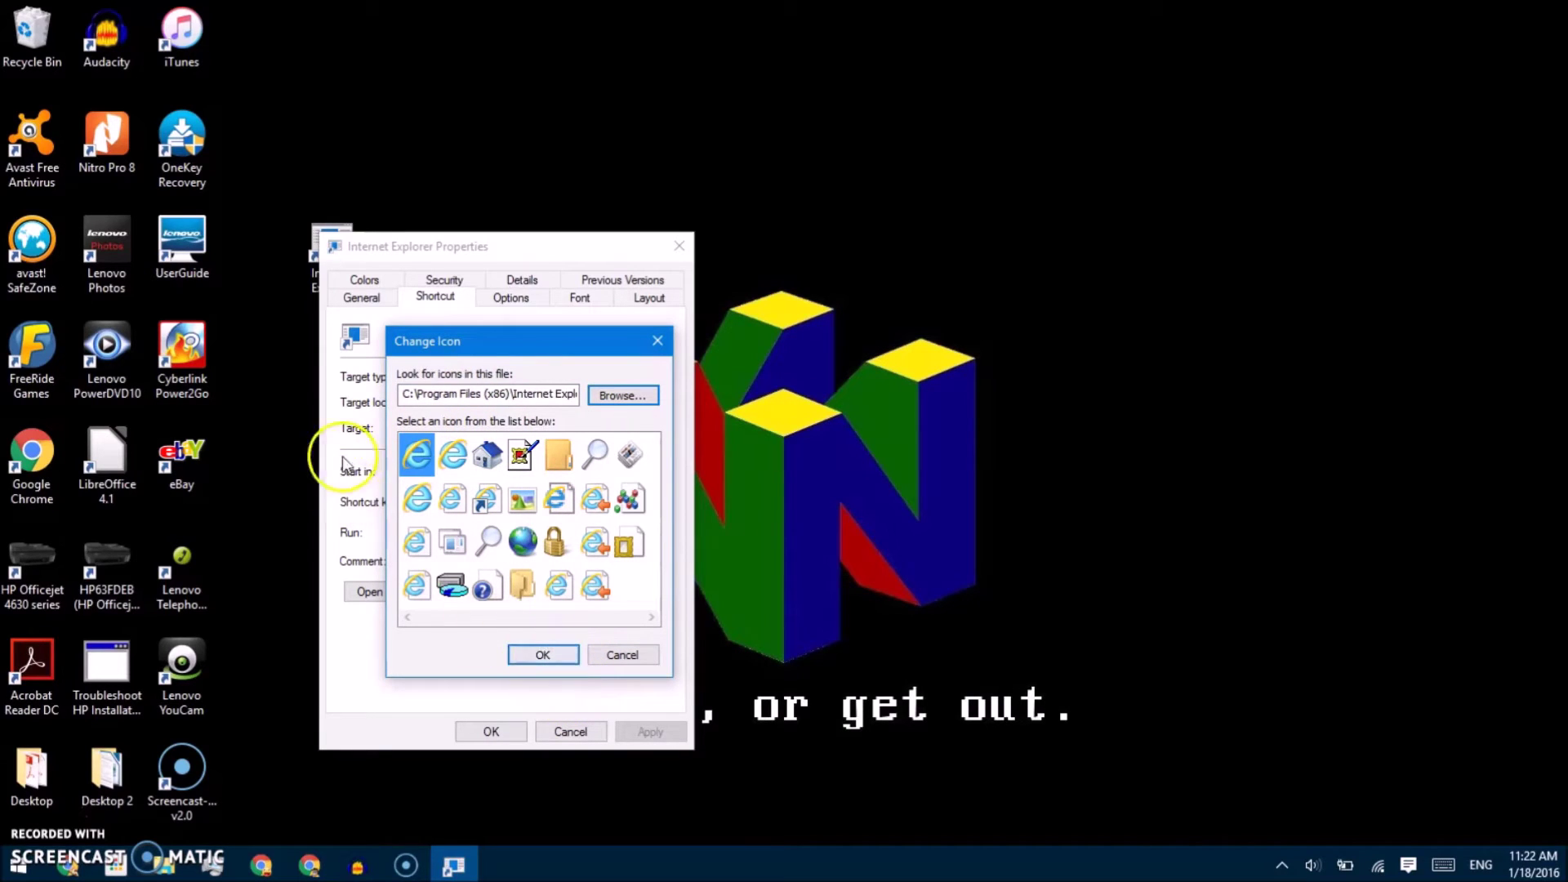
{"action": "left_click", "coordinate": [541, 658]}
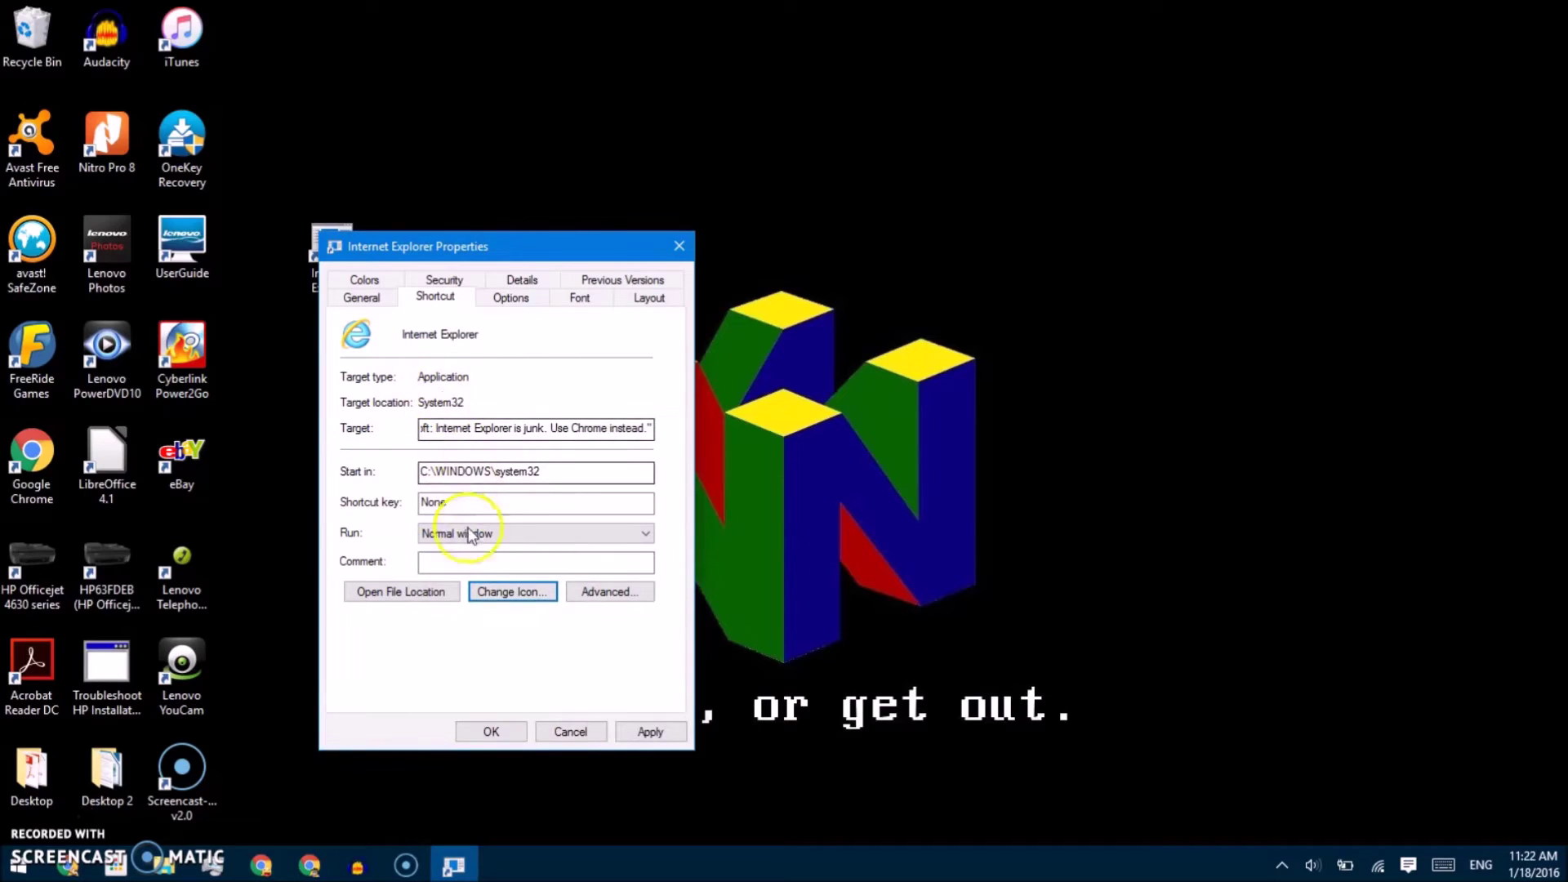
{"action": "left_click", "coordinate": [471, 560]}
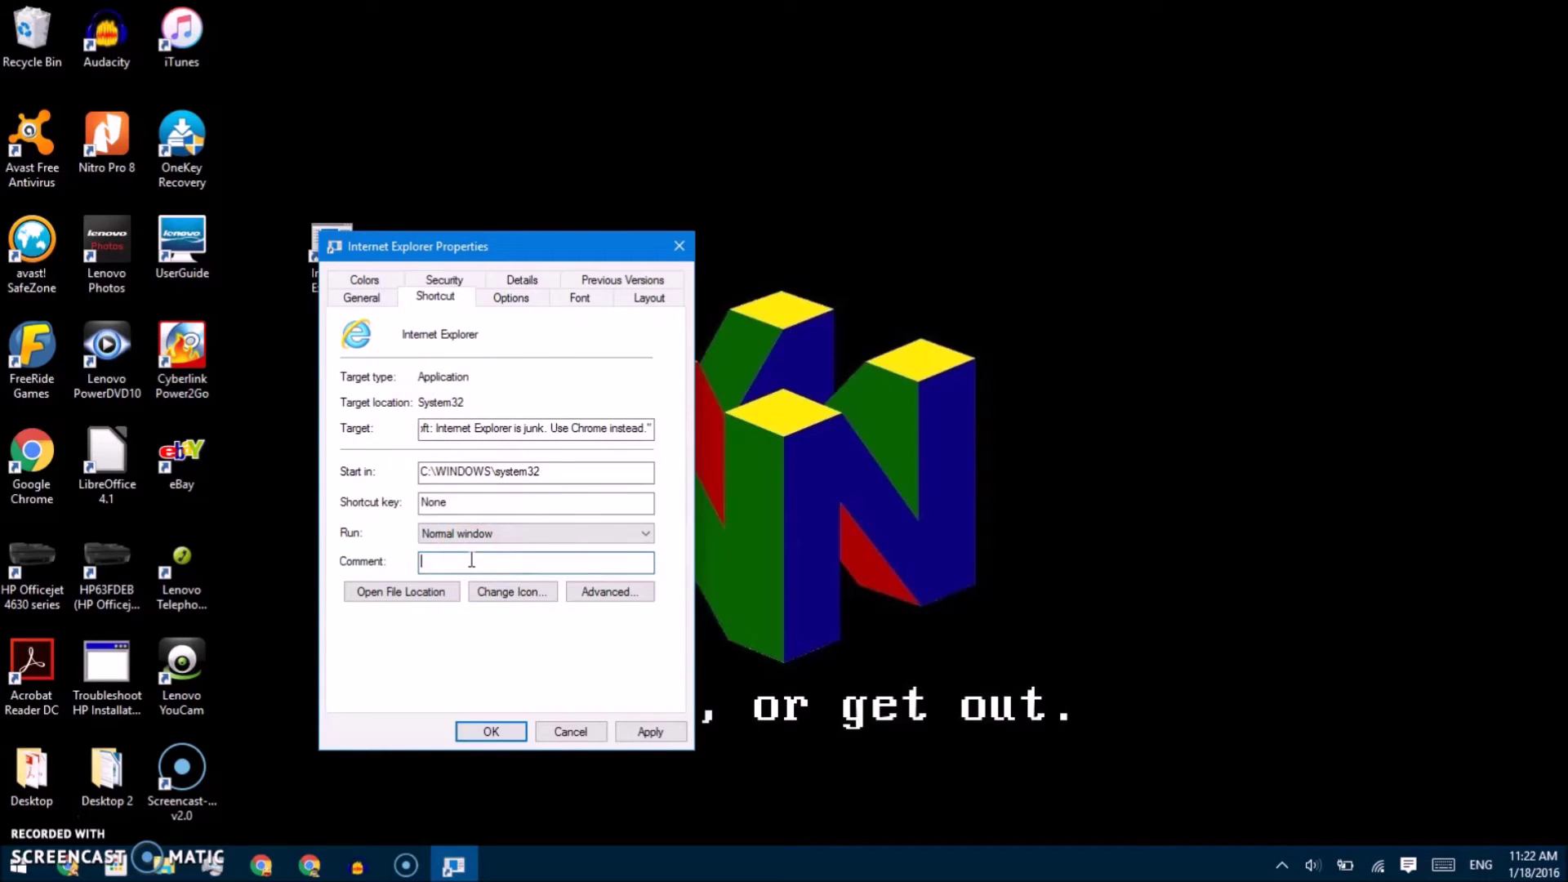
{"action": "left_click", "coordinate": [470, 732]}
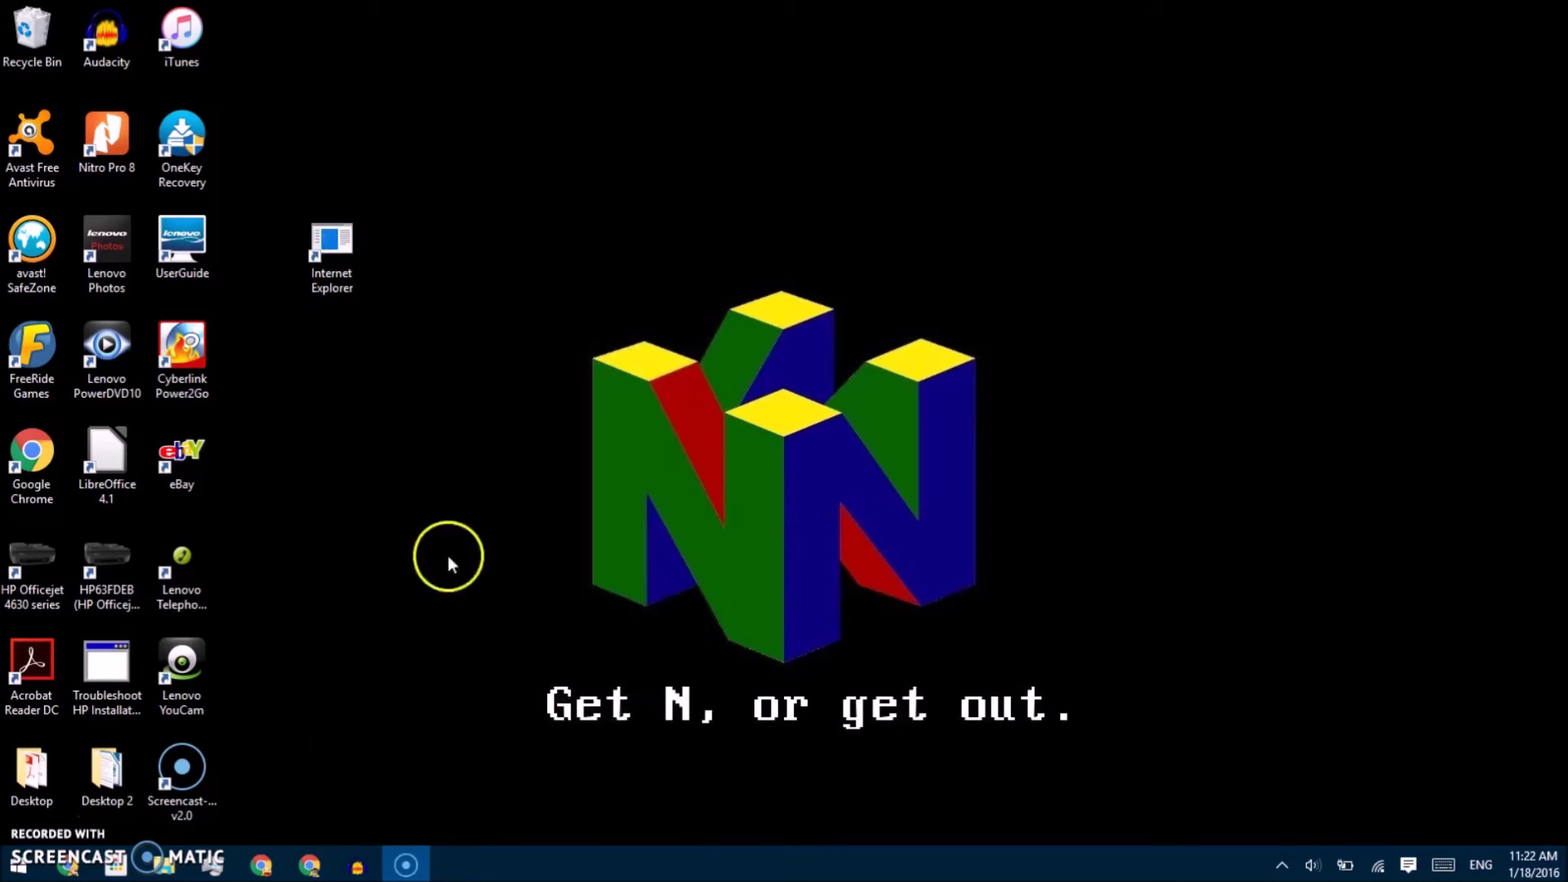
- Set the comment of the Internet Explorer shortcut to Access the internet and save its properties
{"action": "right_click", "coordinate": [348, 243]}
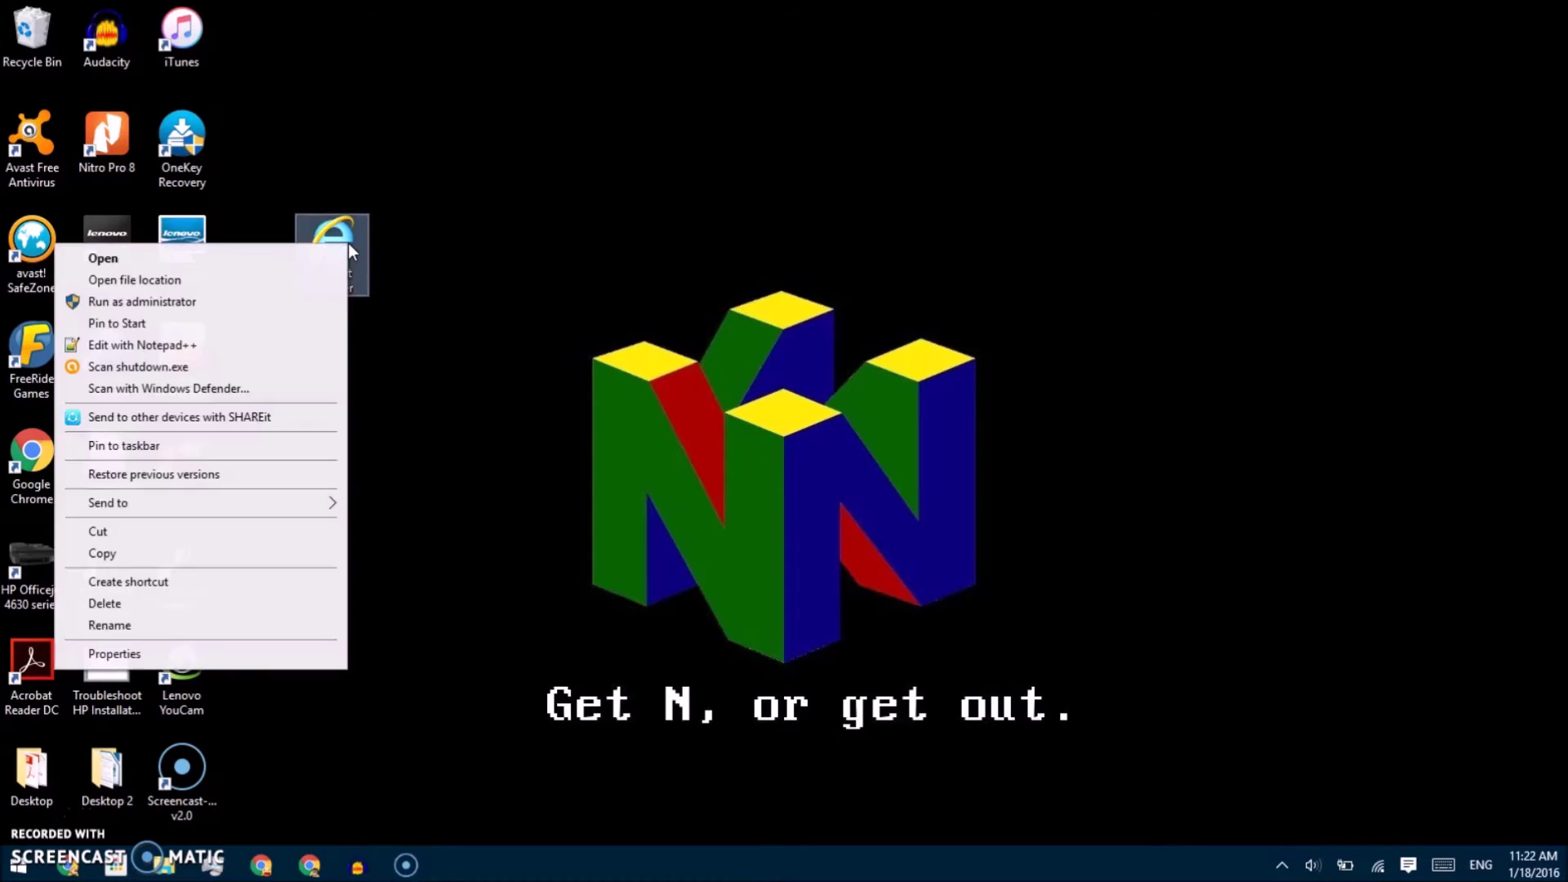
{"action": "left_click", "coordinate": [371, 408]}
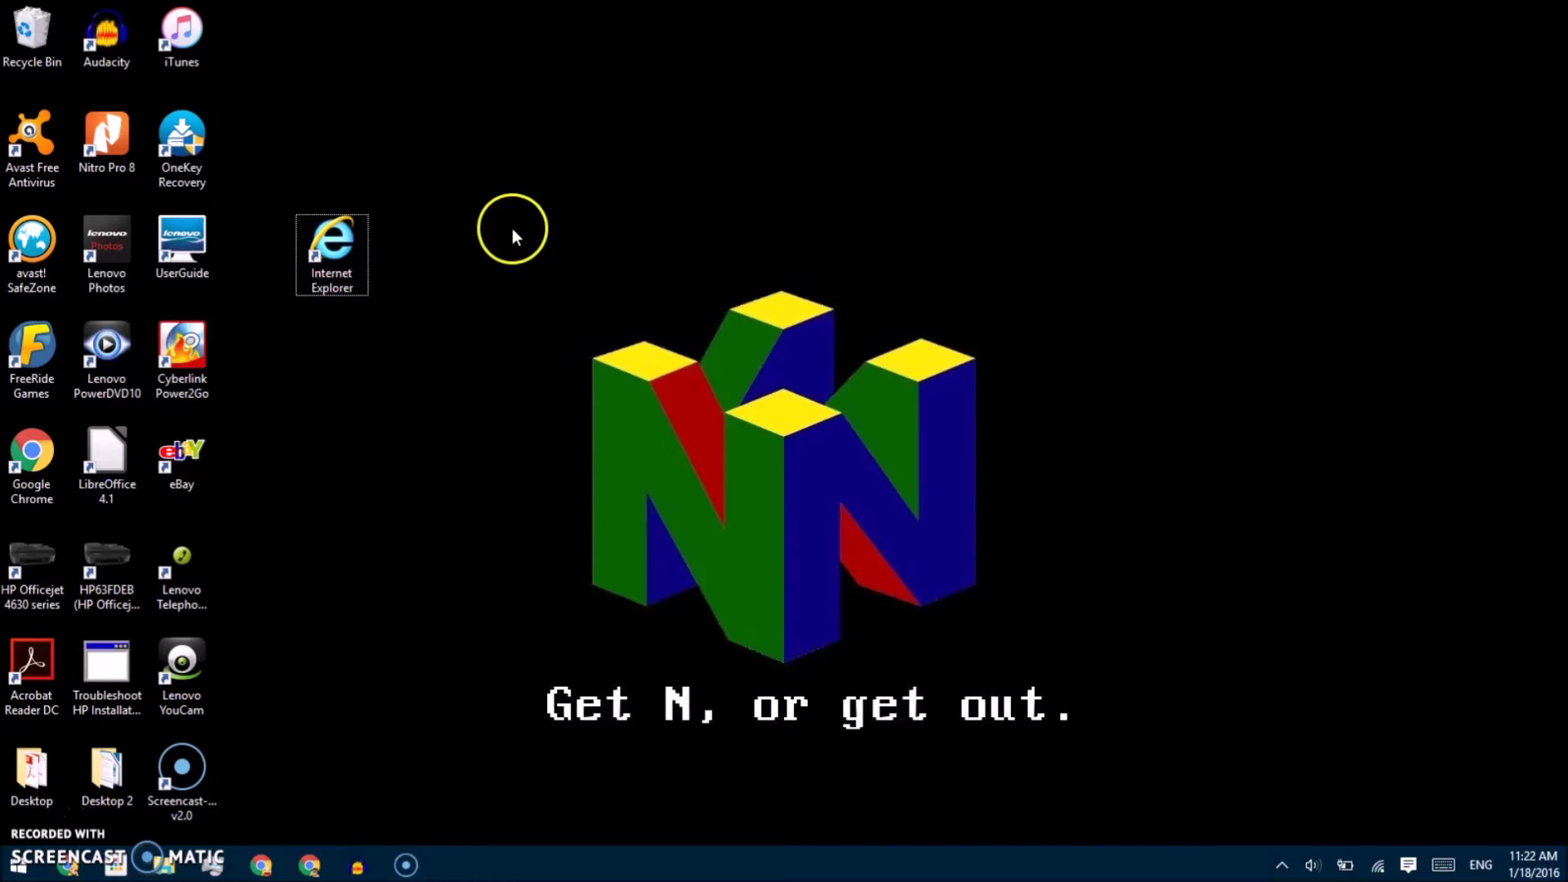
{"action": "right_click", "coordinate": [347, 253]}
{"action": "left_click", "coordinate": [223, 659]}
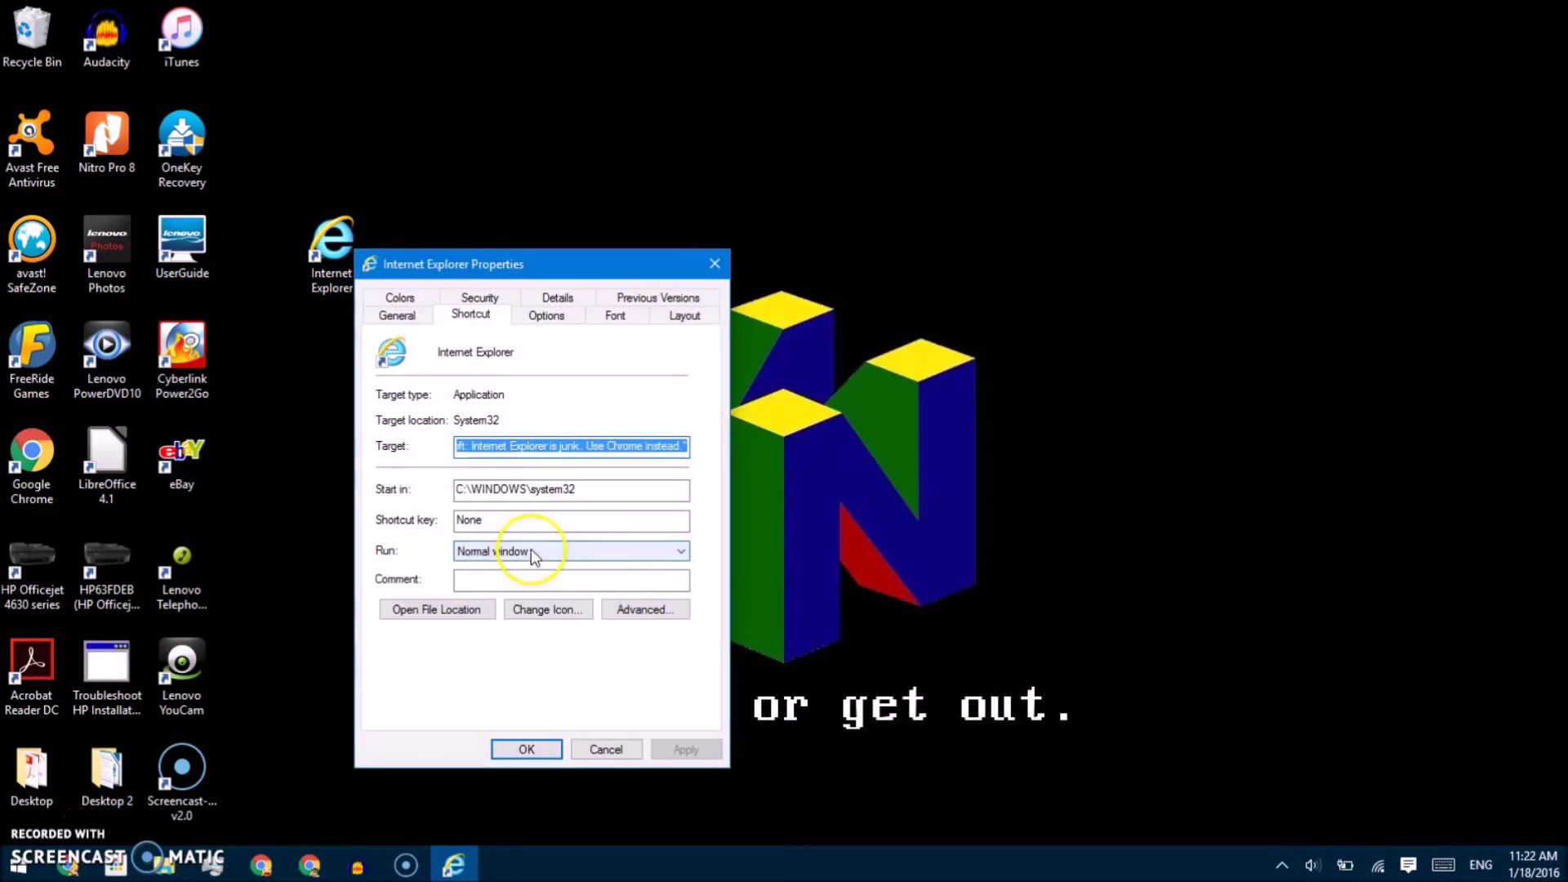
{"action": "left_click", "coordinate": [502, 580]}
{"action": "type", "text": "Access "}
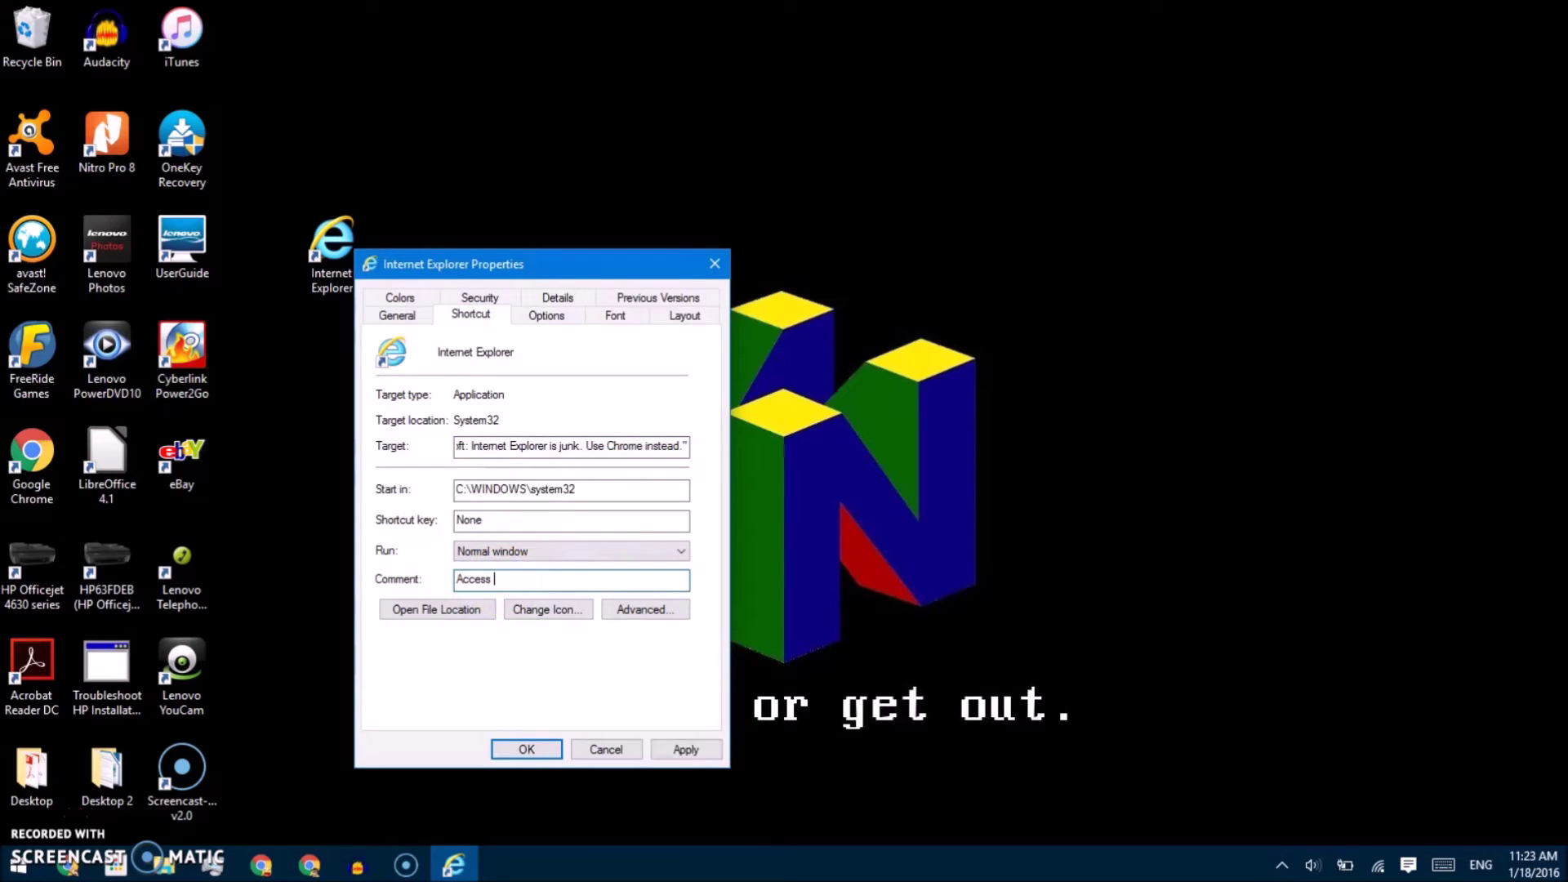
{"action": "type", "text": "the internet"}
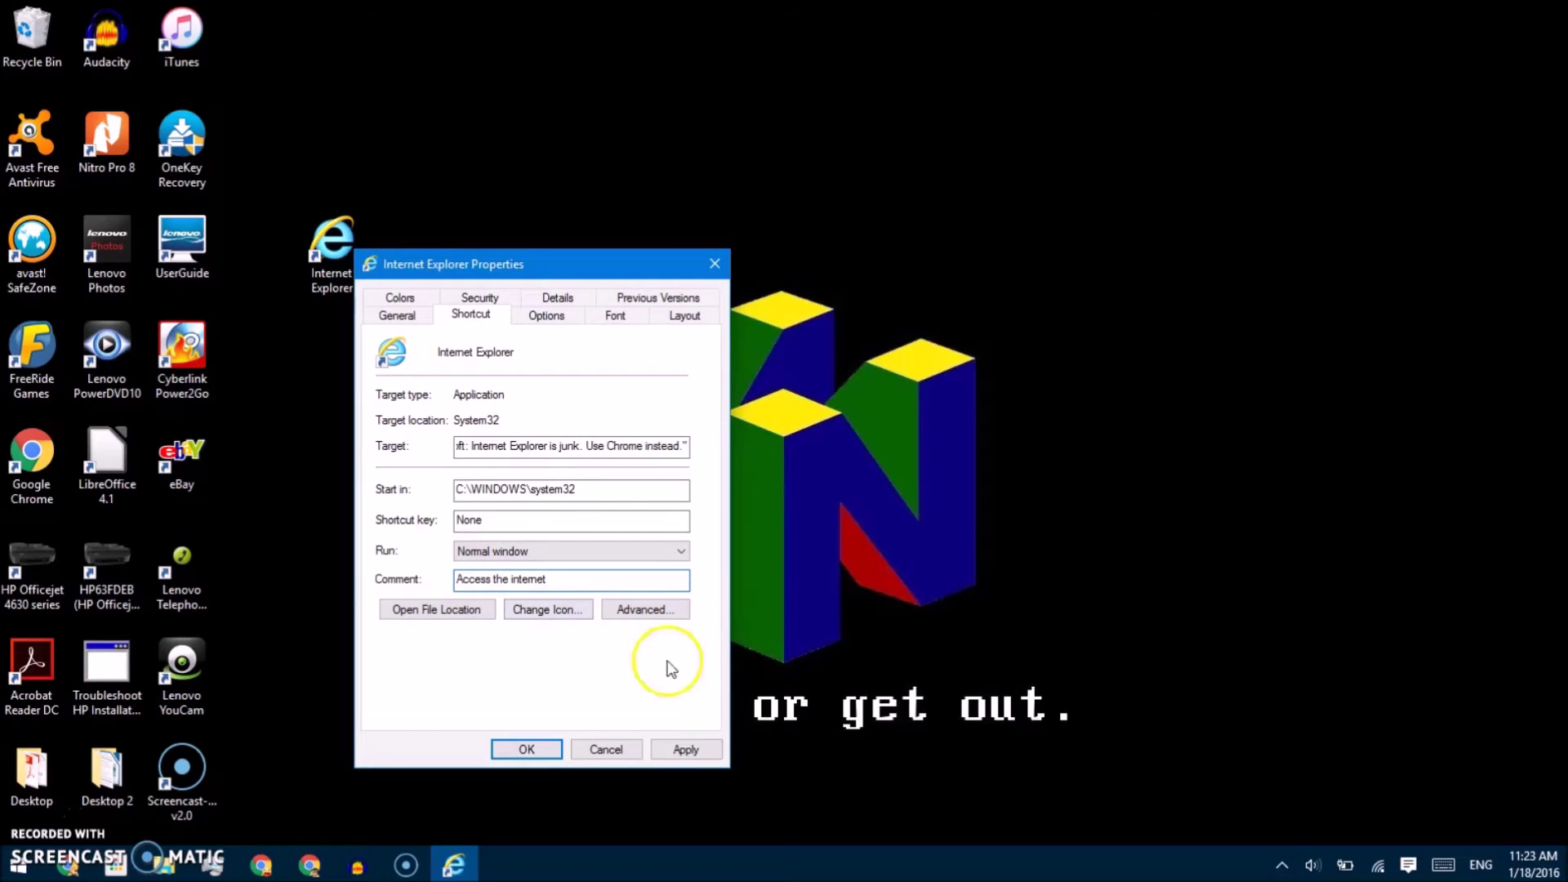
{"action": "left_click", "coordinate": [524, 750]}
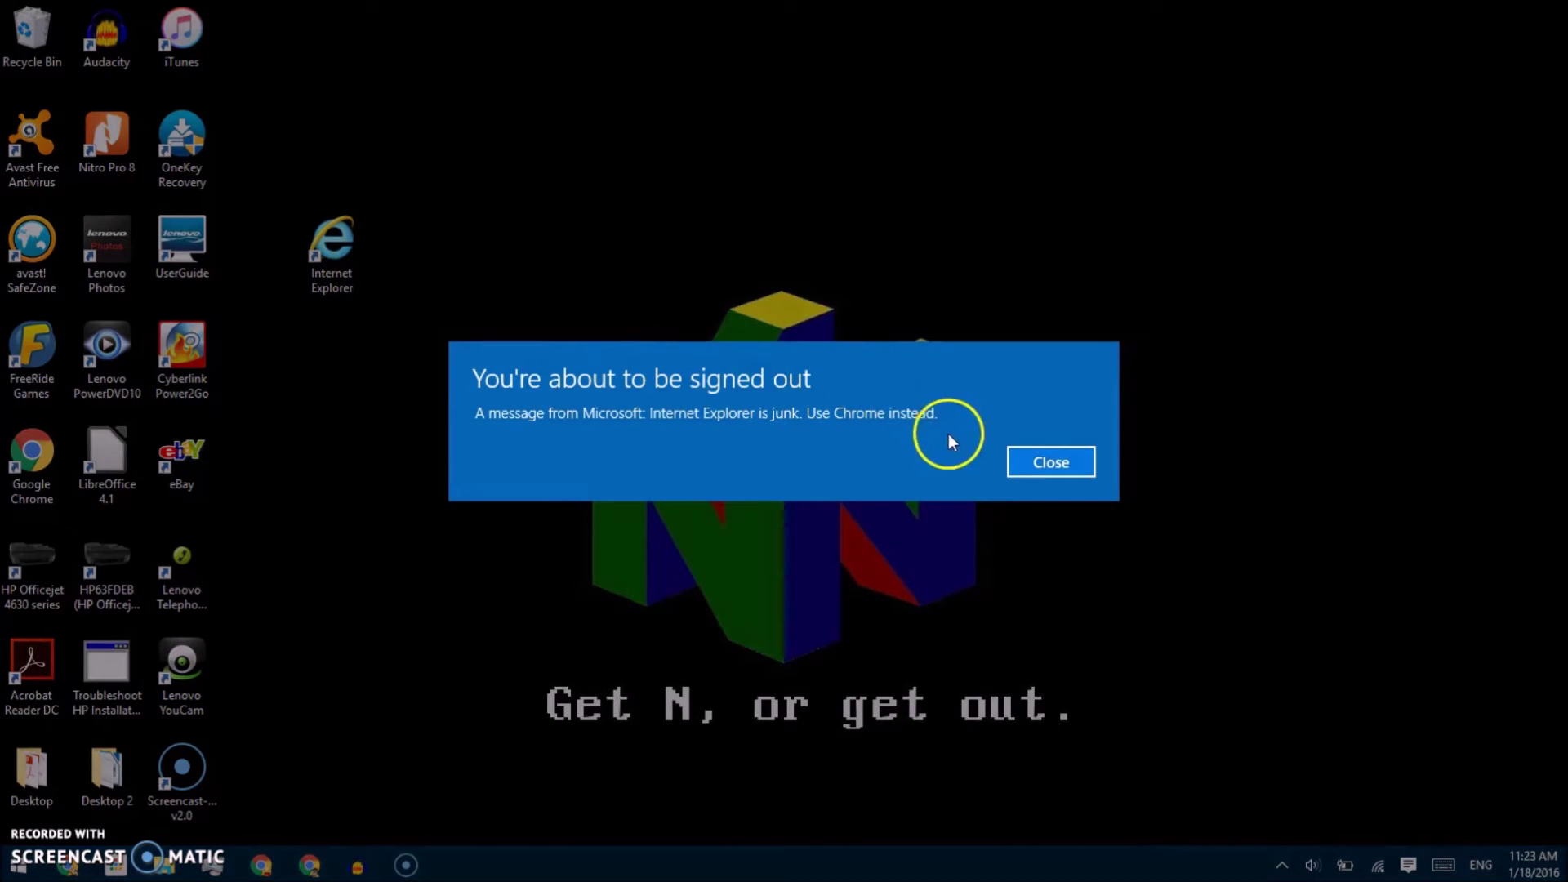
- Dismiss the sign-out message and create a desktop shortcut for shutdown.exe -a with the default name
{"action": "left_click", "coordinate": [1030, 468]}
{"action": "right_click", "coordinate": [532, 460]}
{"action": "mouse_move", "coordinate": [415, 664]}
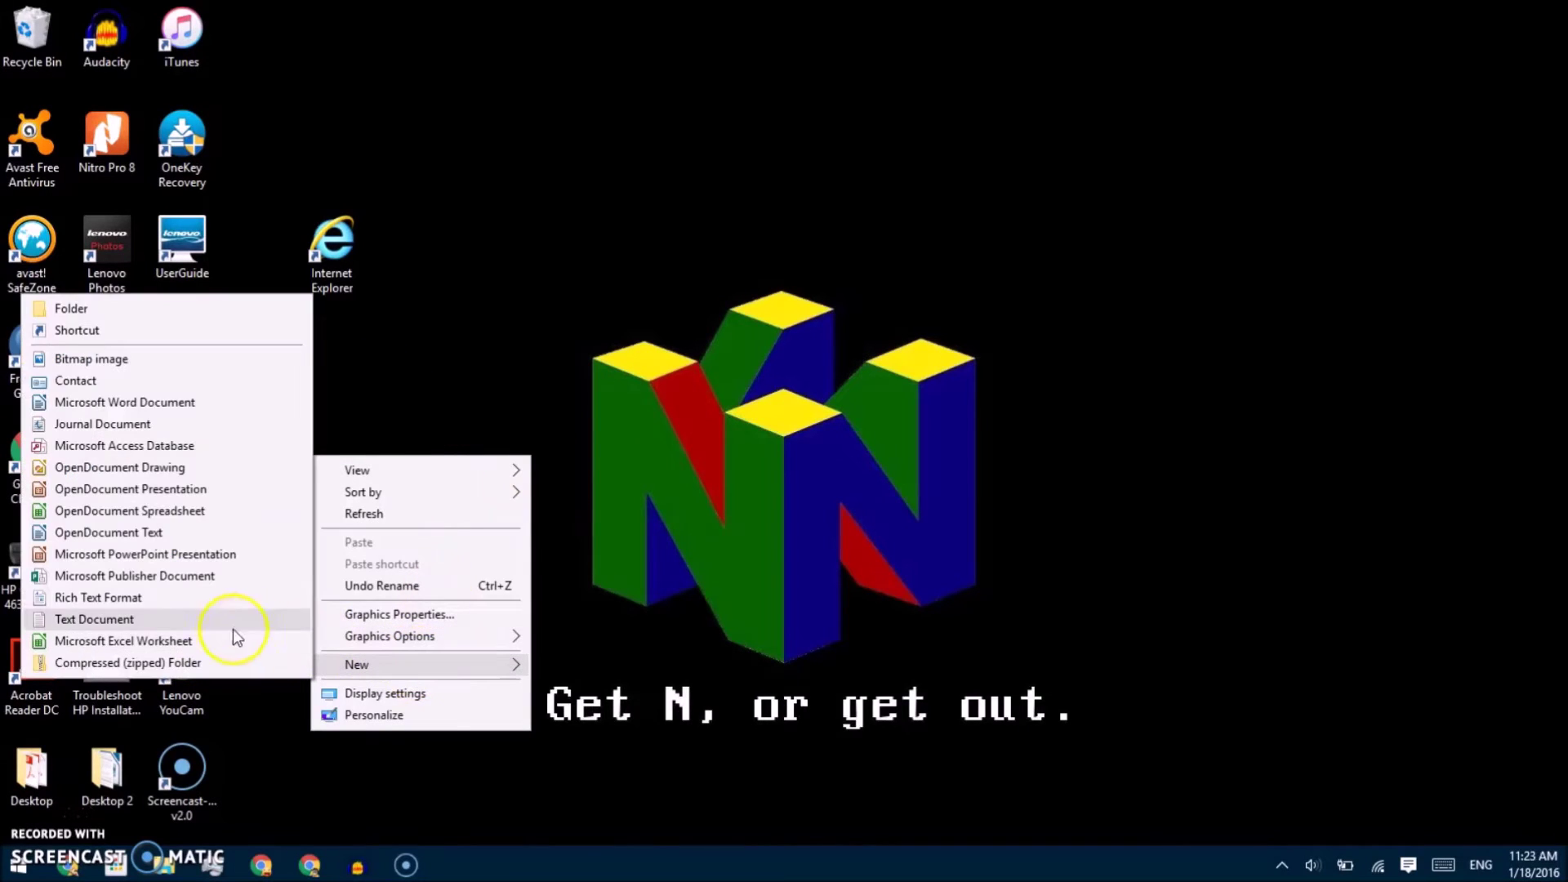
{"action": "left_click", "coordinate": [139, 335]}
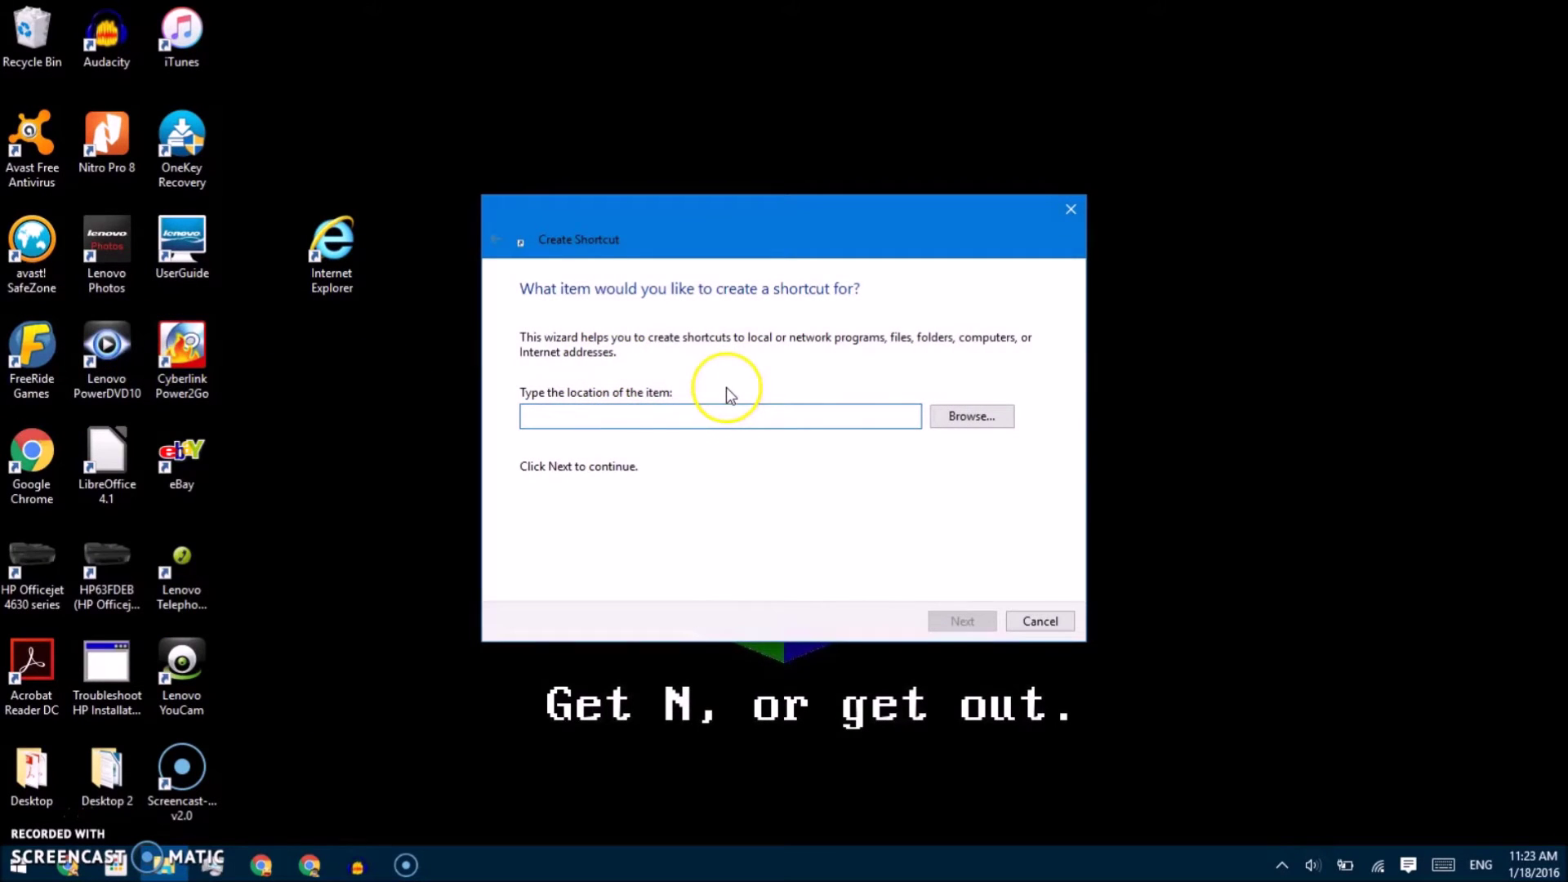
{"action": "type", "text": "shutdown.exe -a"}
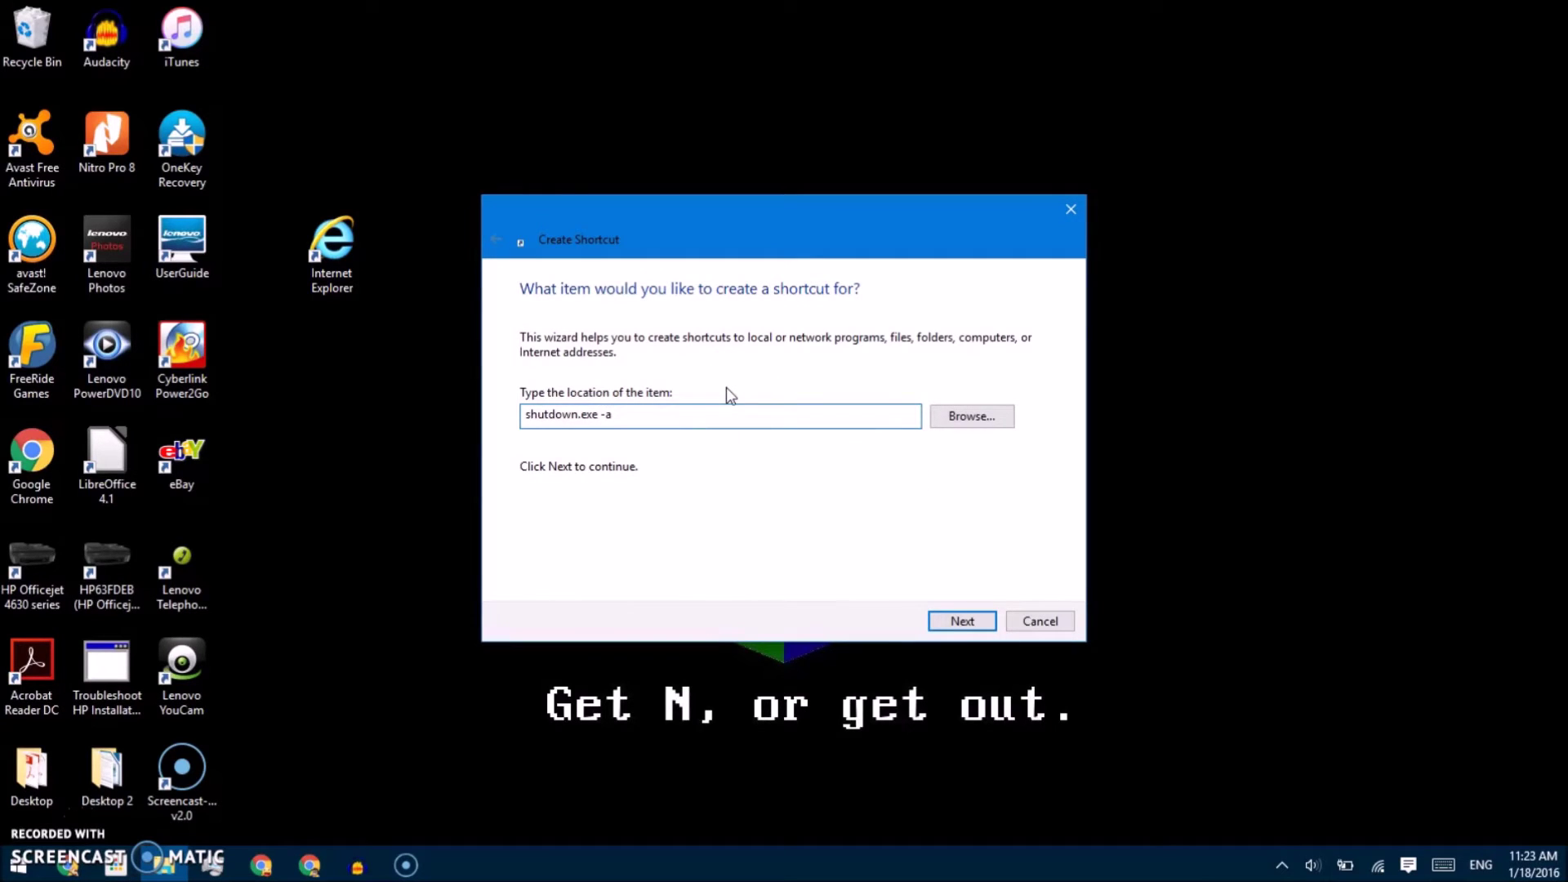
{"action": "left_click", "coordinate": [939, 623]}
{"action": "left_click", "coordinate": [949, 629]}
- Run the new shutdown shortcut to cancel the scheduled sign-out and move it to the Recycle Bin
{"action": "double_click", "coordinate": [560, 453]}
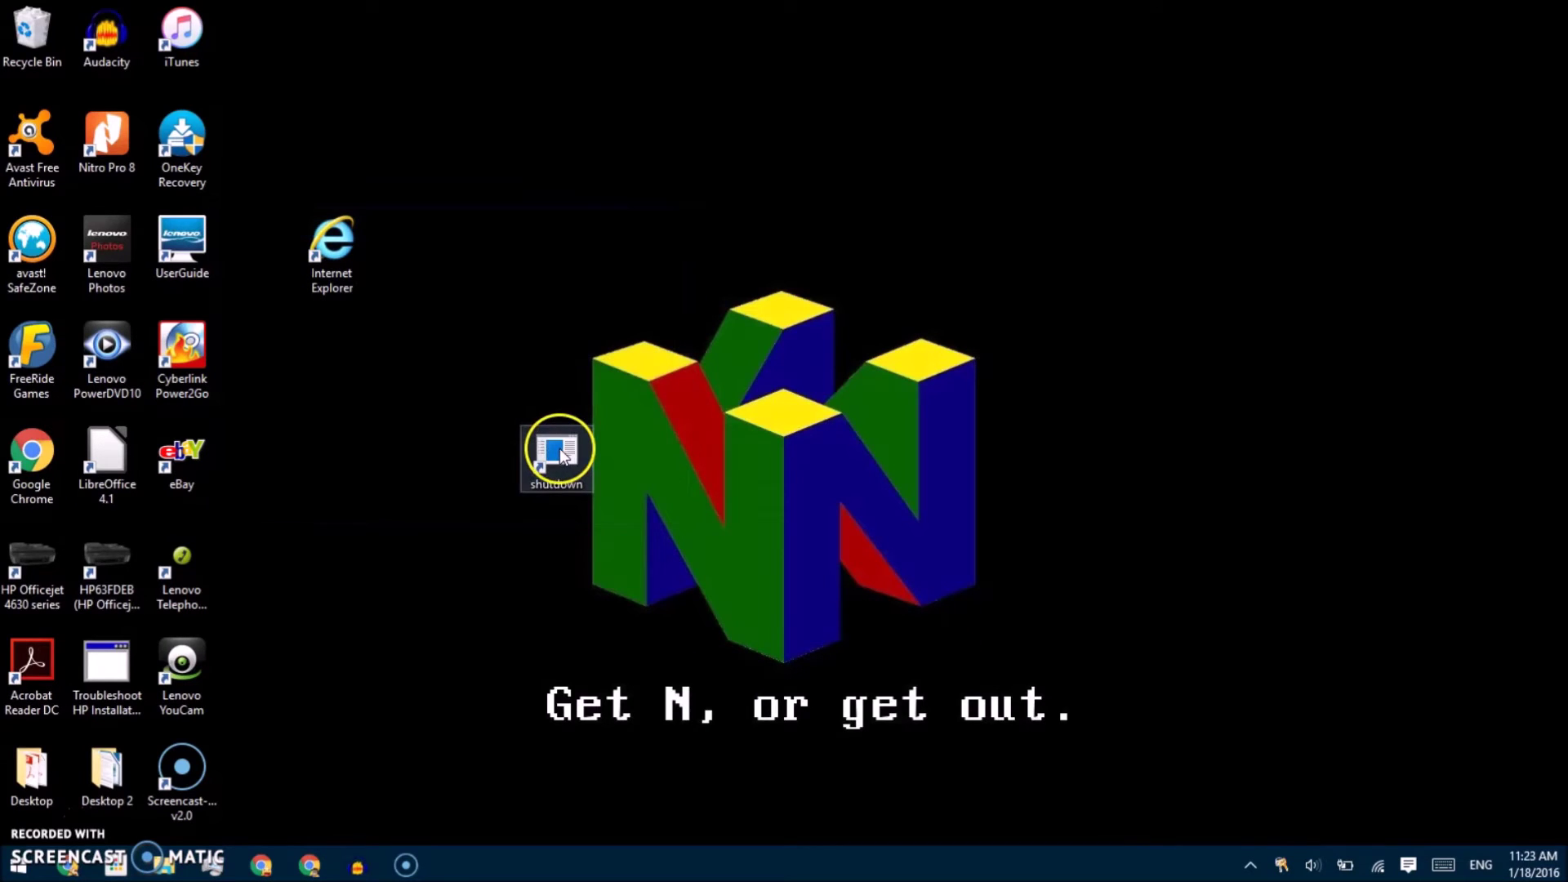
{"action": "left_click_drag", "start_coordinate": [565, 464], "coordinate": [331, 86]}
{"action": "left_click_drag", "start_coordinate": [330, 33], "coordinate": [14, 28]}
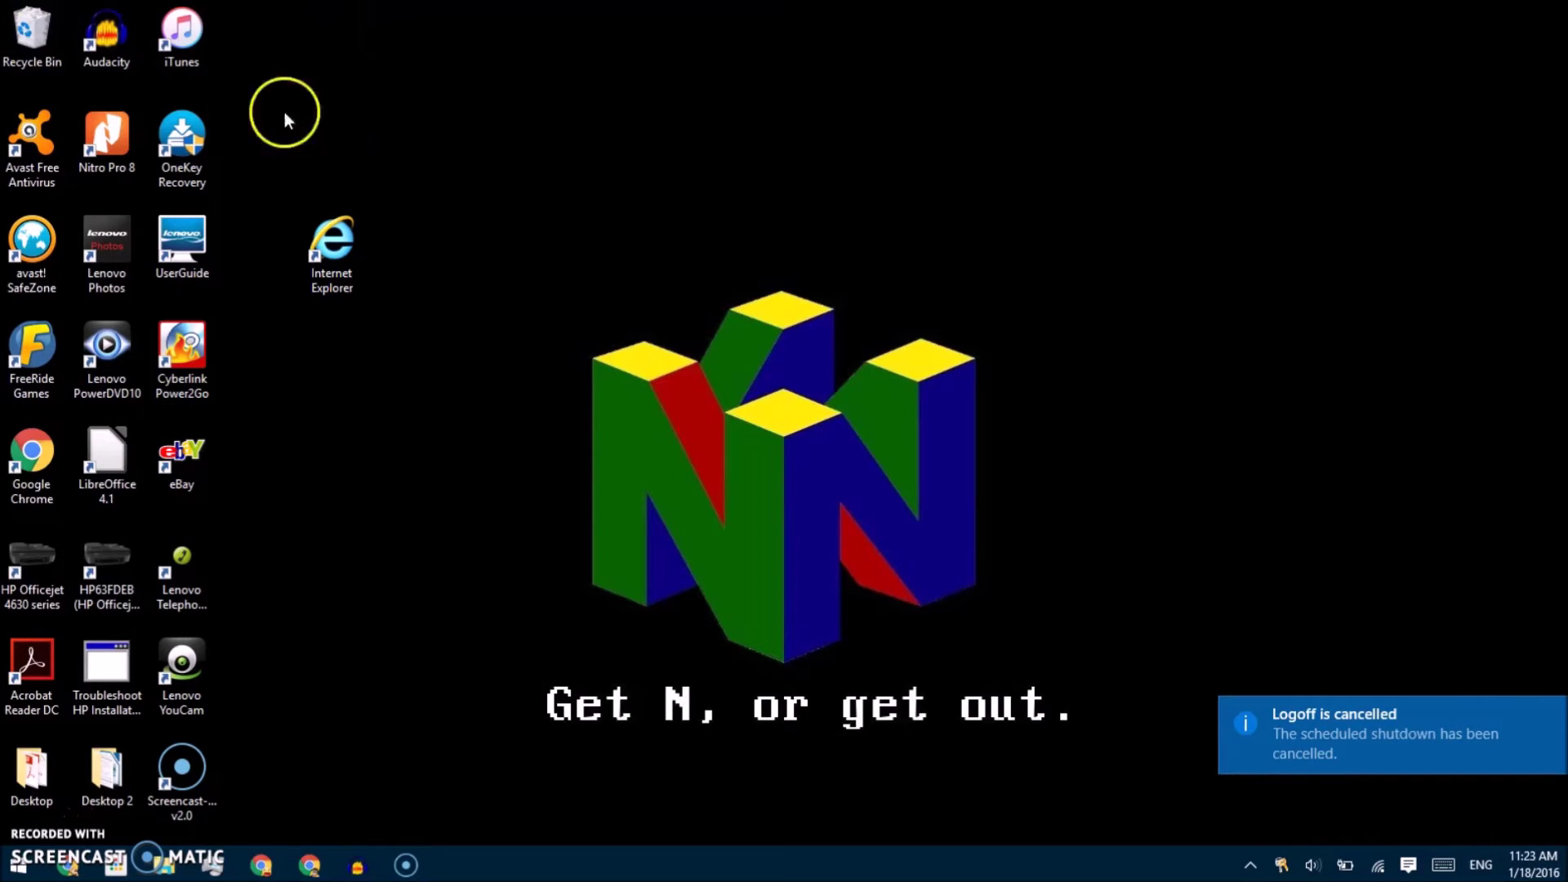
- Pin the Internet Explorer shortcut to the taskbar and unpin it again
{"action": "right_click", "coordinate": [313, 234]}
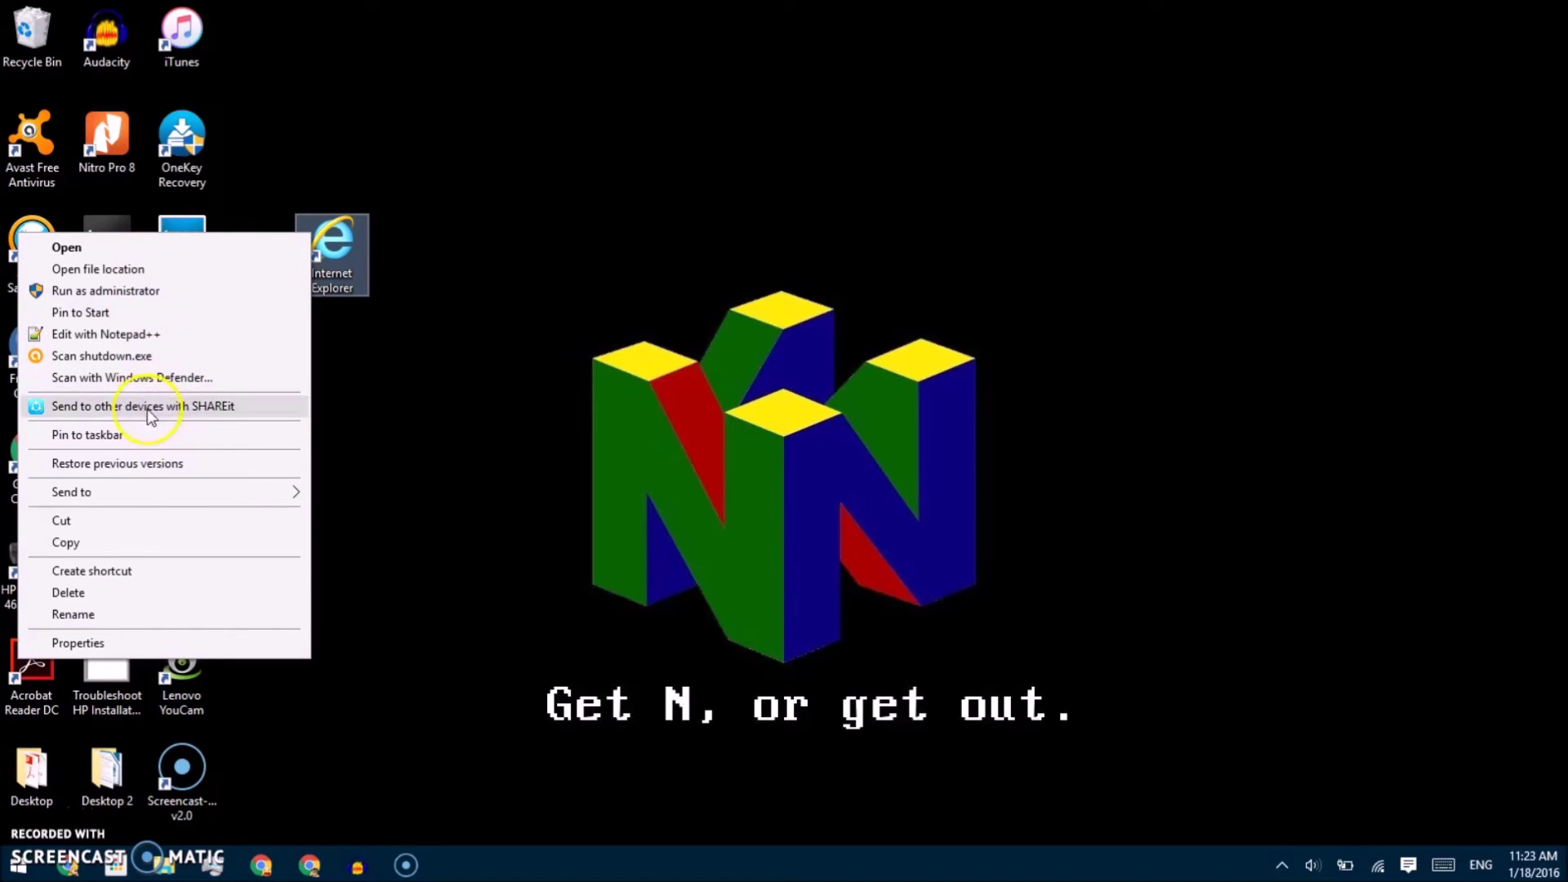
{"action": "left_click", "coordinate": [152, 434]}
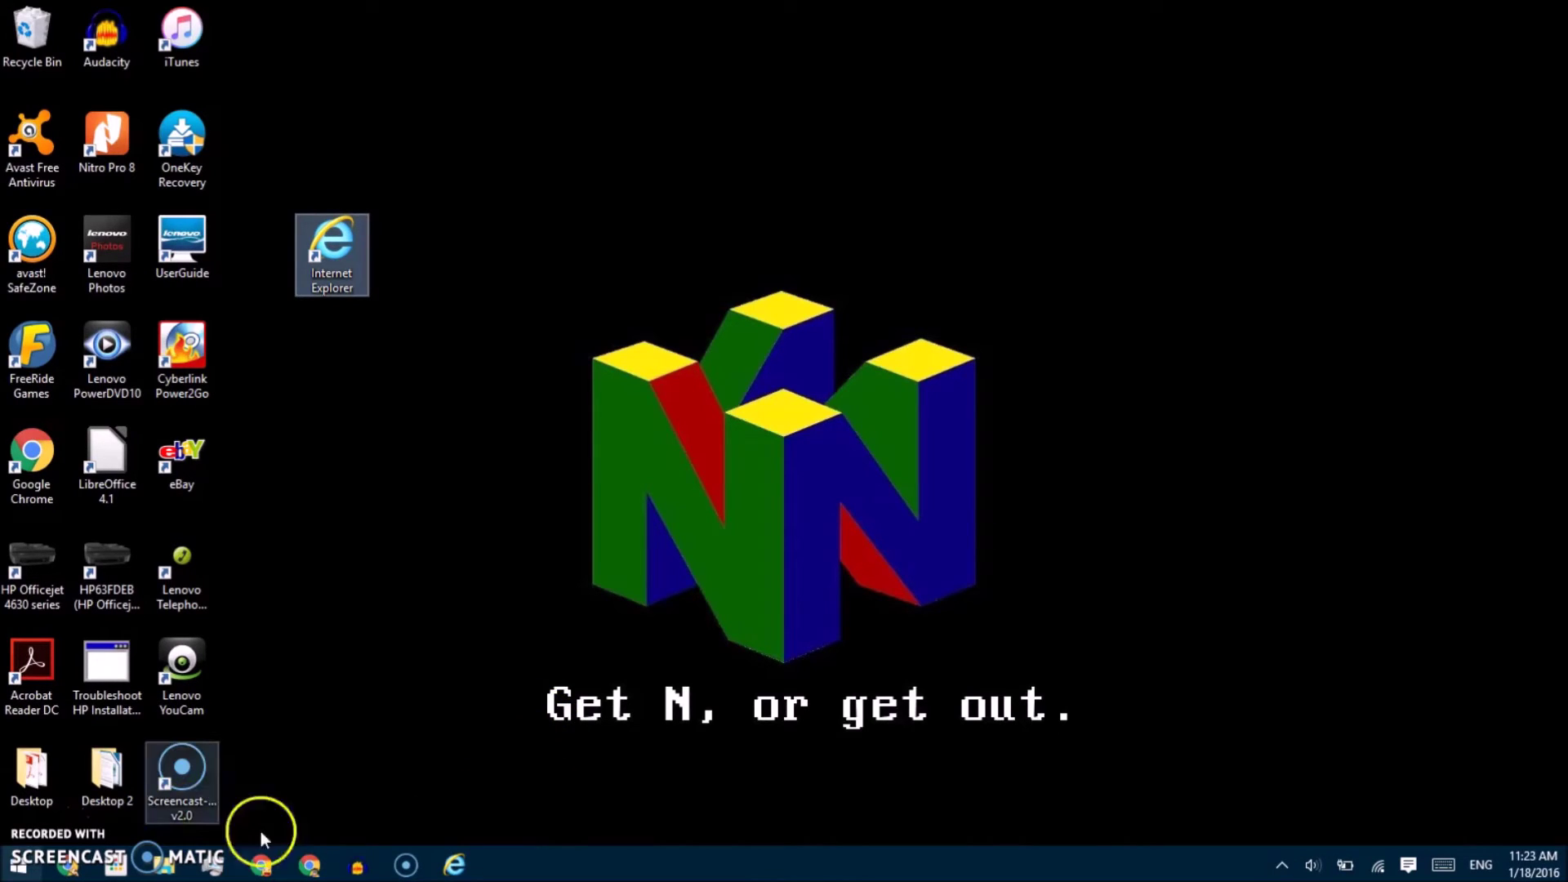
{"action": "right_click", "coordinate": [474, 866]}
{"action": "left_click", "coordinate": [485, 830]}
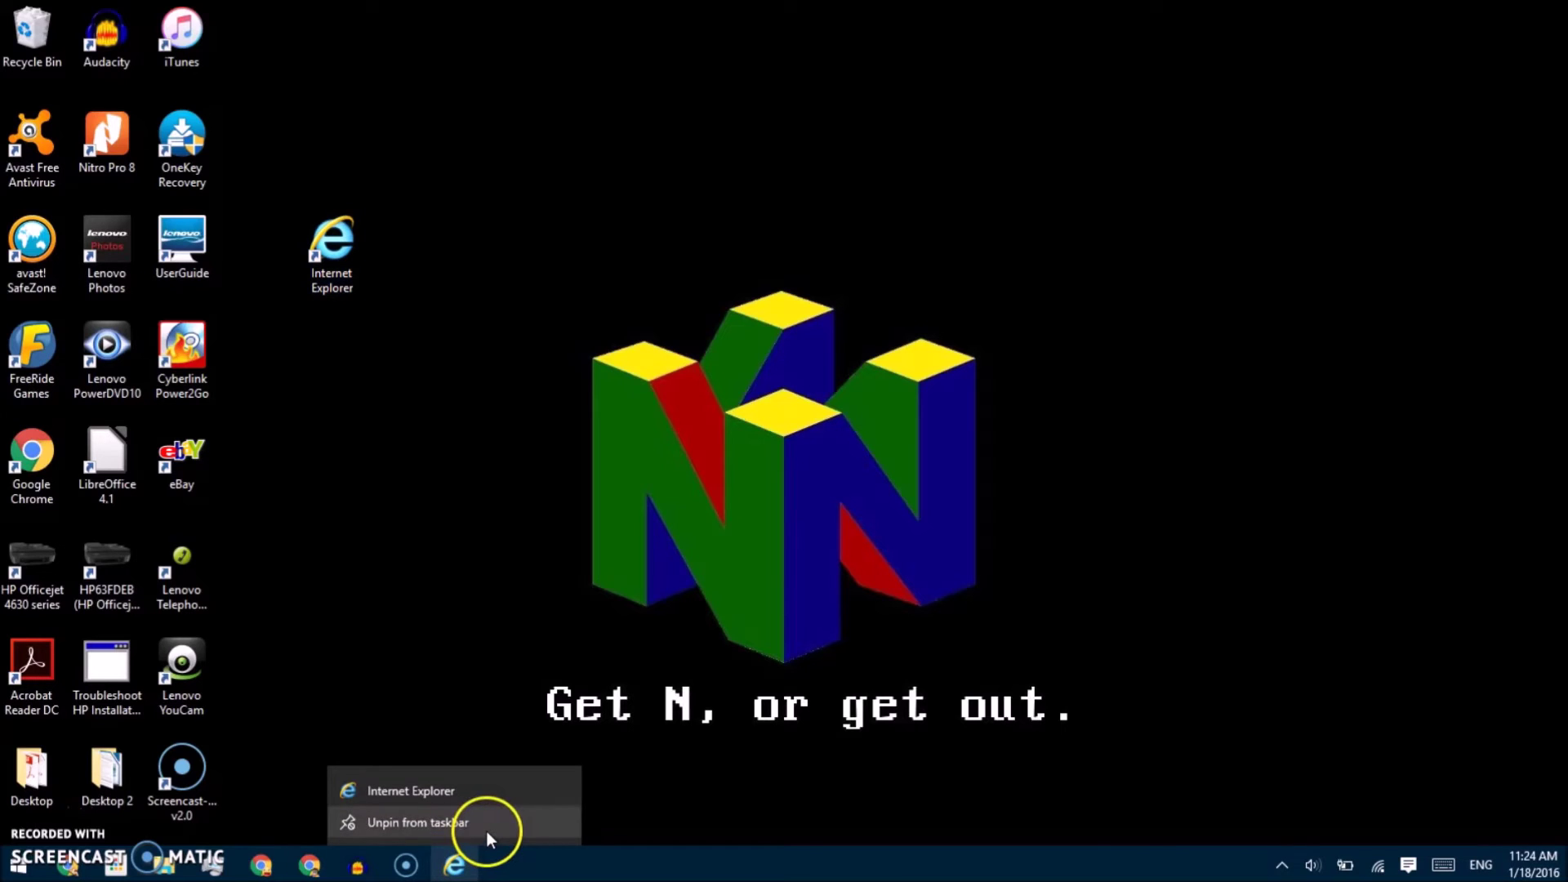
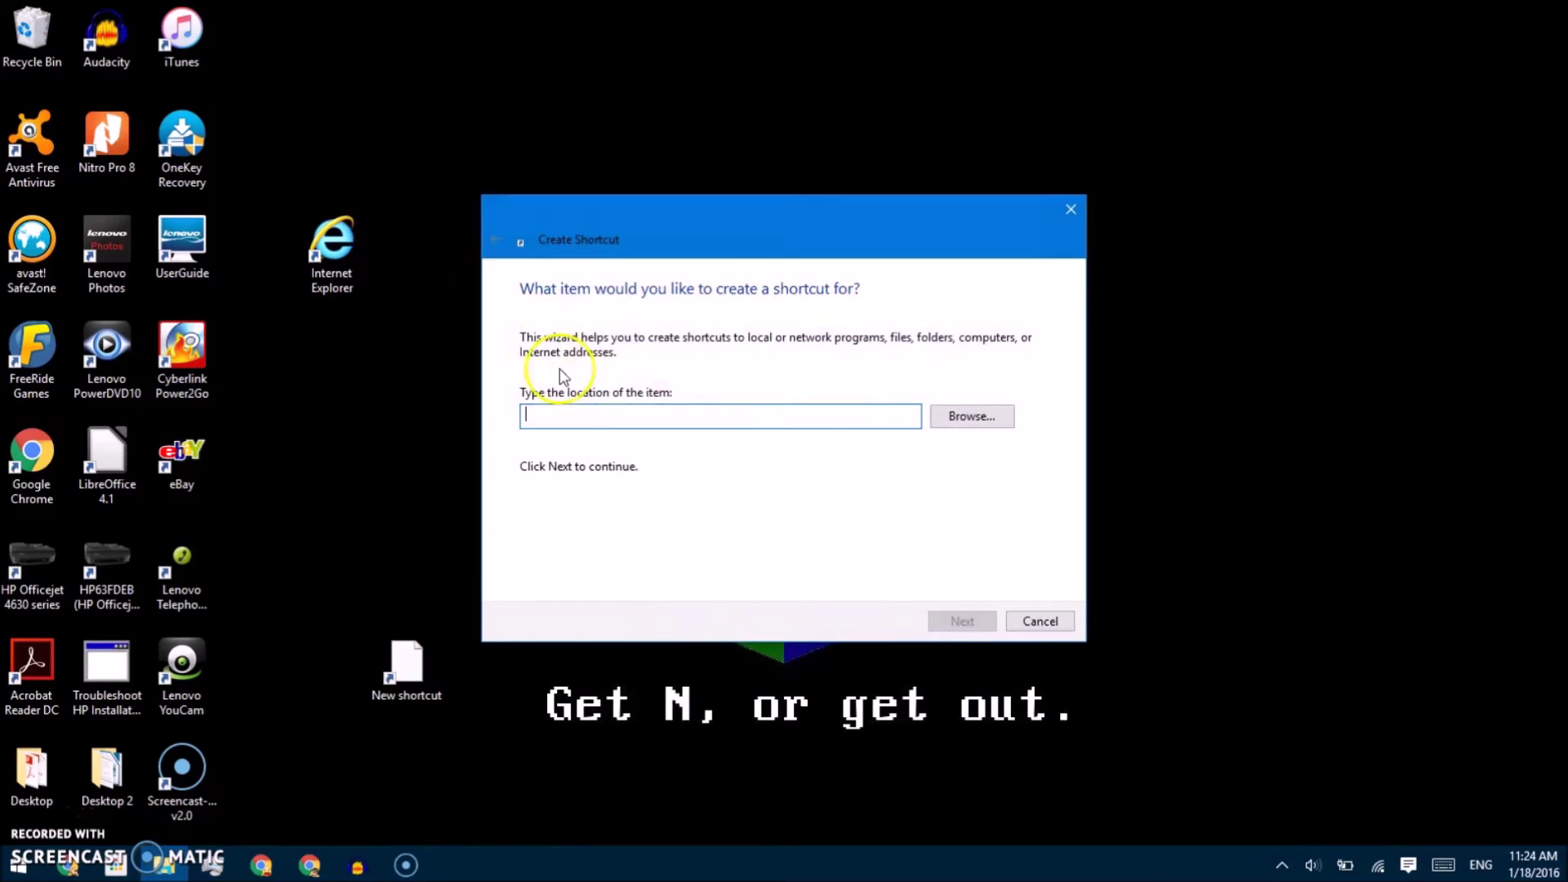
- Try to create a desktop shortcut with chrome.exe as the item location, replacing the entry iexplore.exe
{"action": "type", "text": "i"}
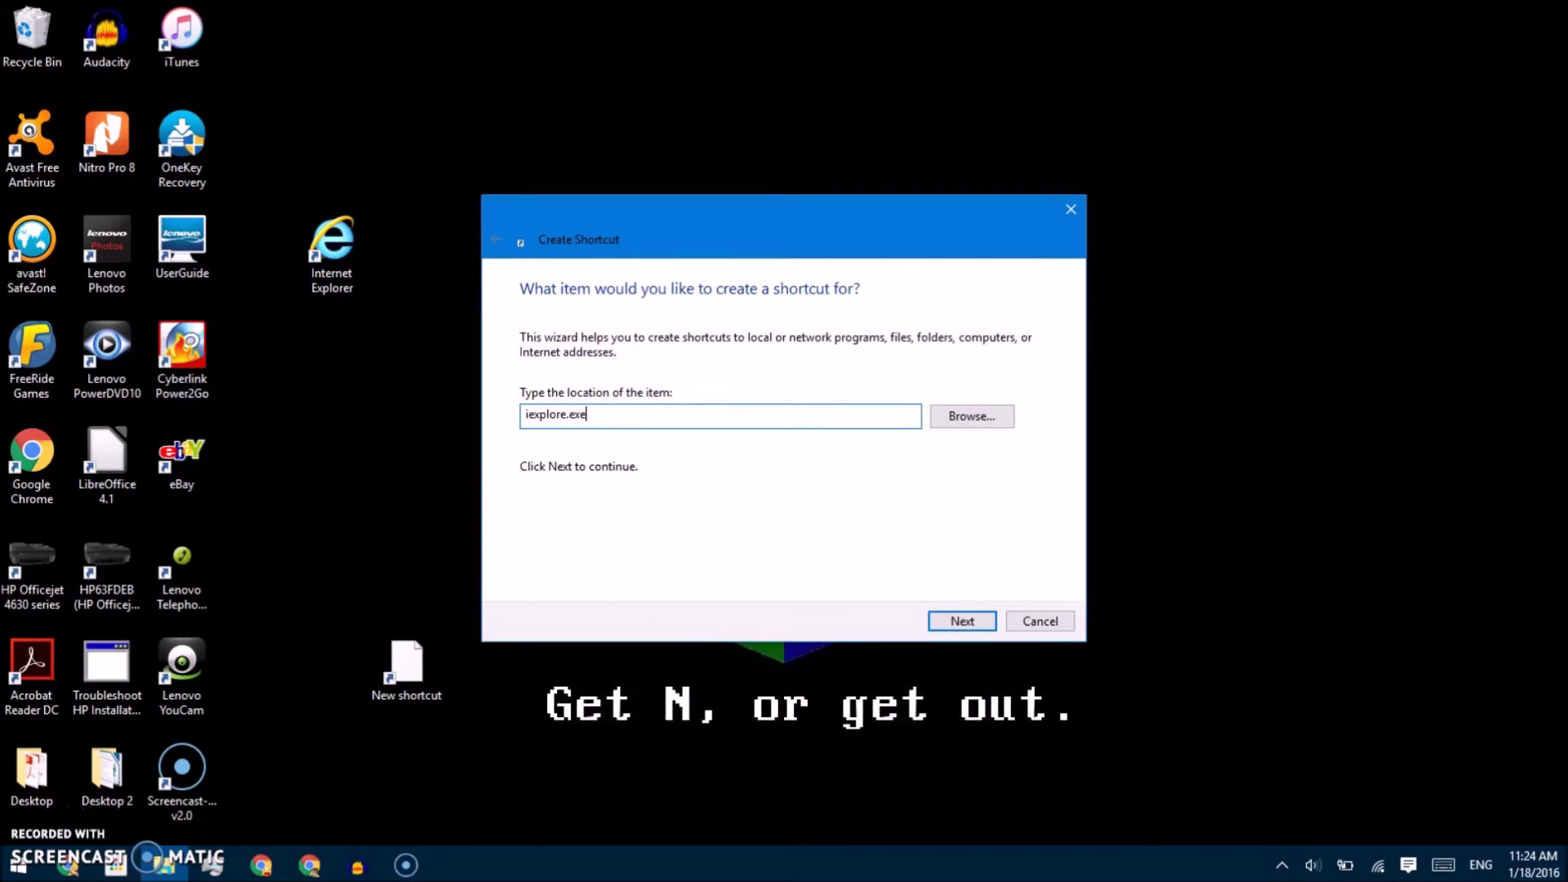
{"action": "type", "text": "explore.exe"}
{"action": "key", "text": "ctrl+a"}
{"action": "type", "text": "chrome"}
{"action": "key", "text": "Down"}
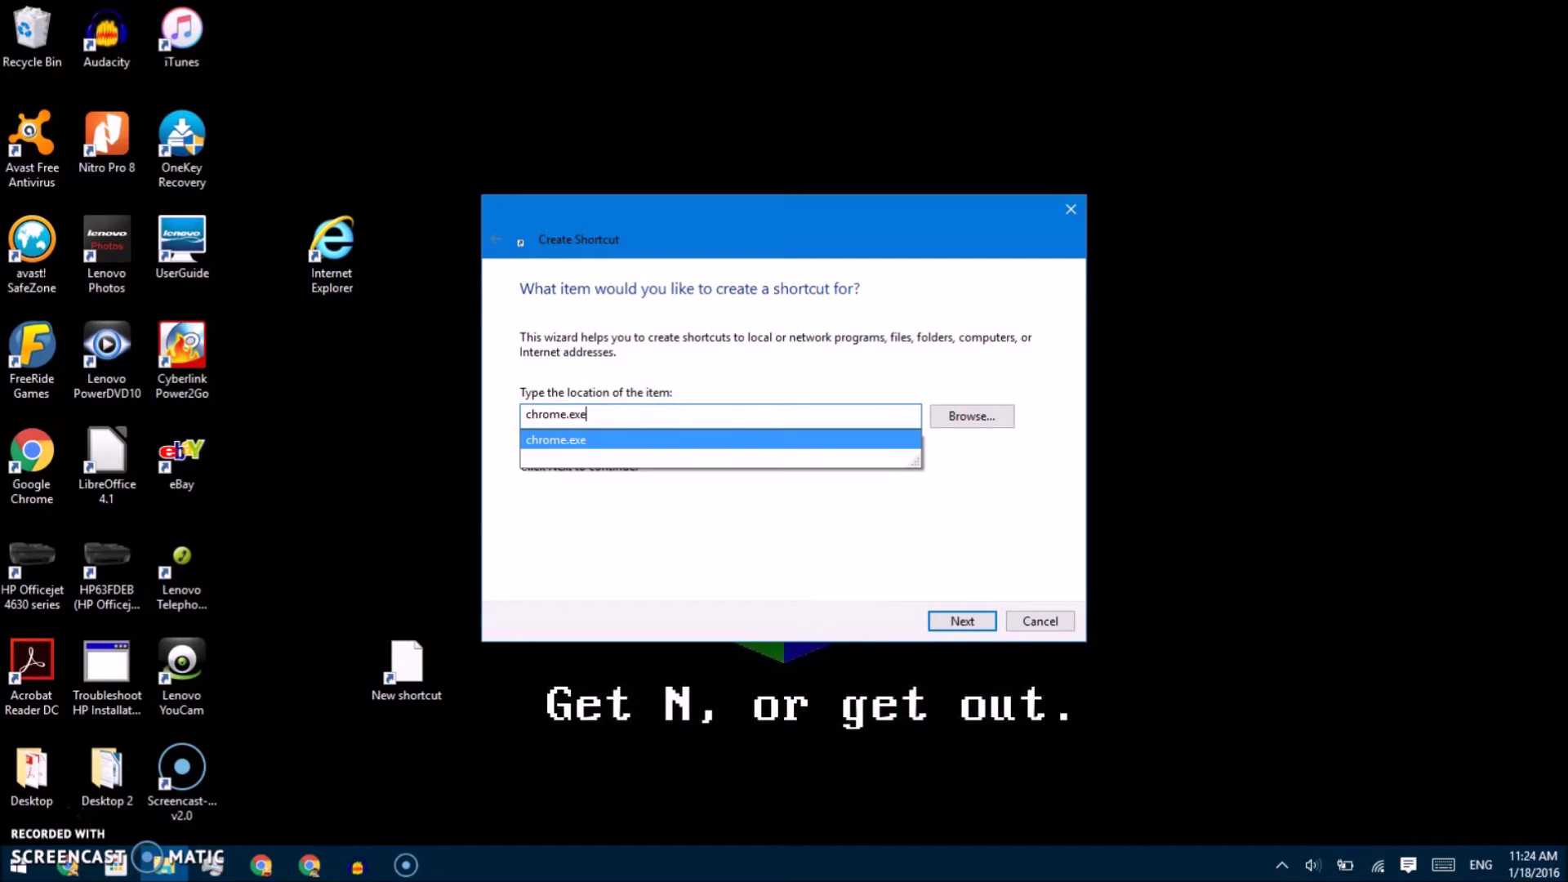
{"action": "left_click", "coordinate": [599, 441]}
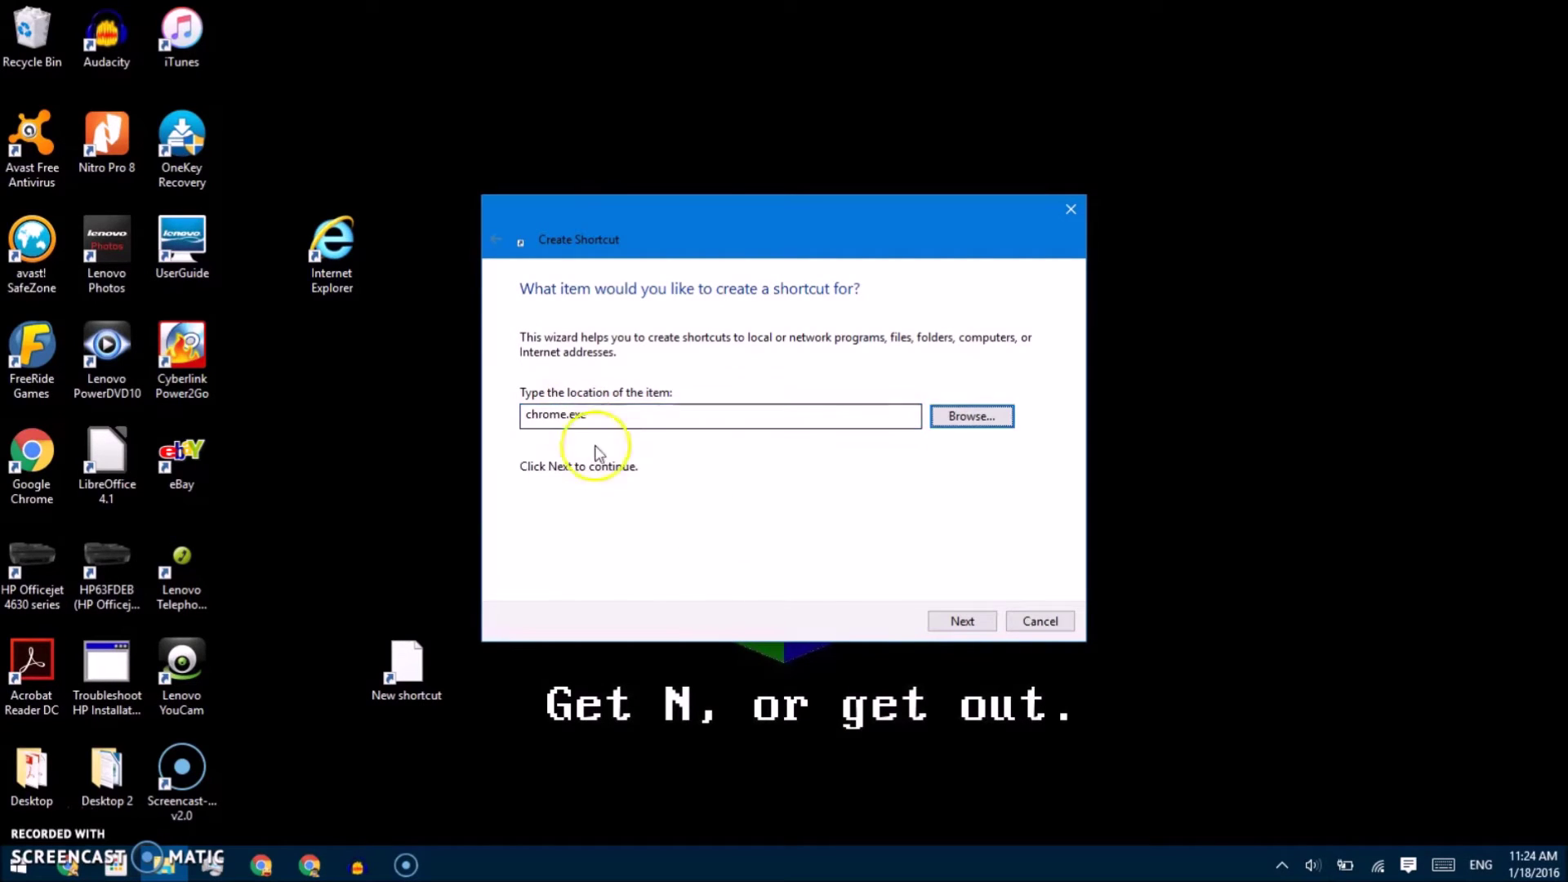
{"action": "left_click", "coordinate": [960, 622]}
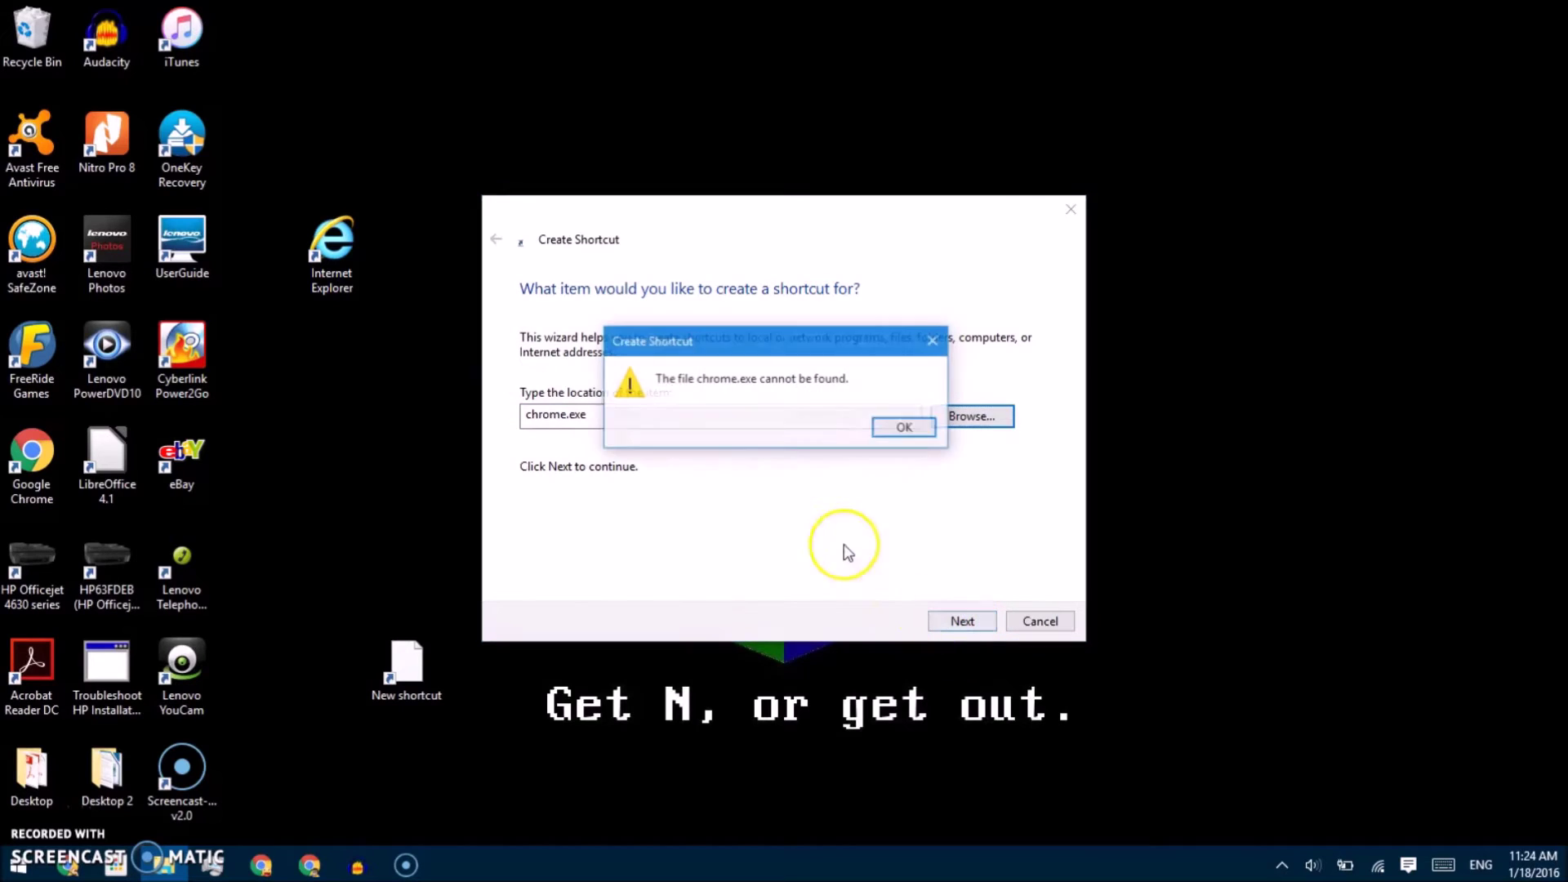
{"action": "left_click", "coordinate": [910, 420]}
- Browse the desktop items for a shortcut target and cancel the shortcut creation
{"action": "left_click", "coordinate": [970, 416]}
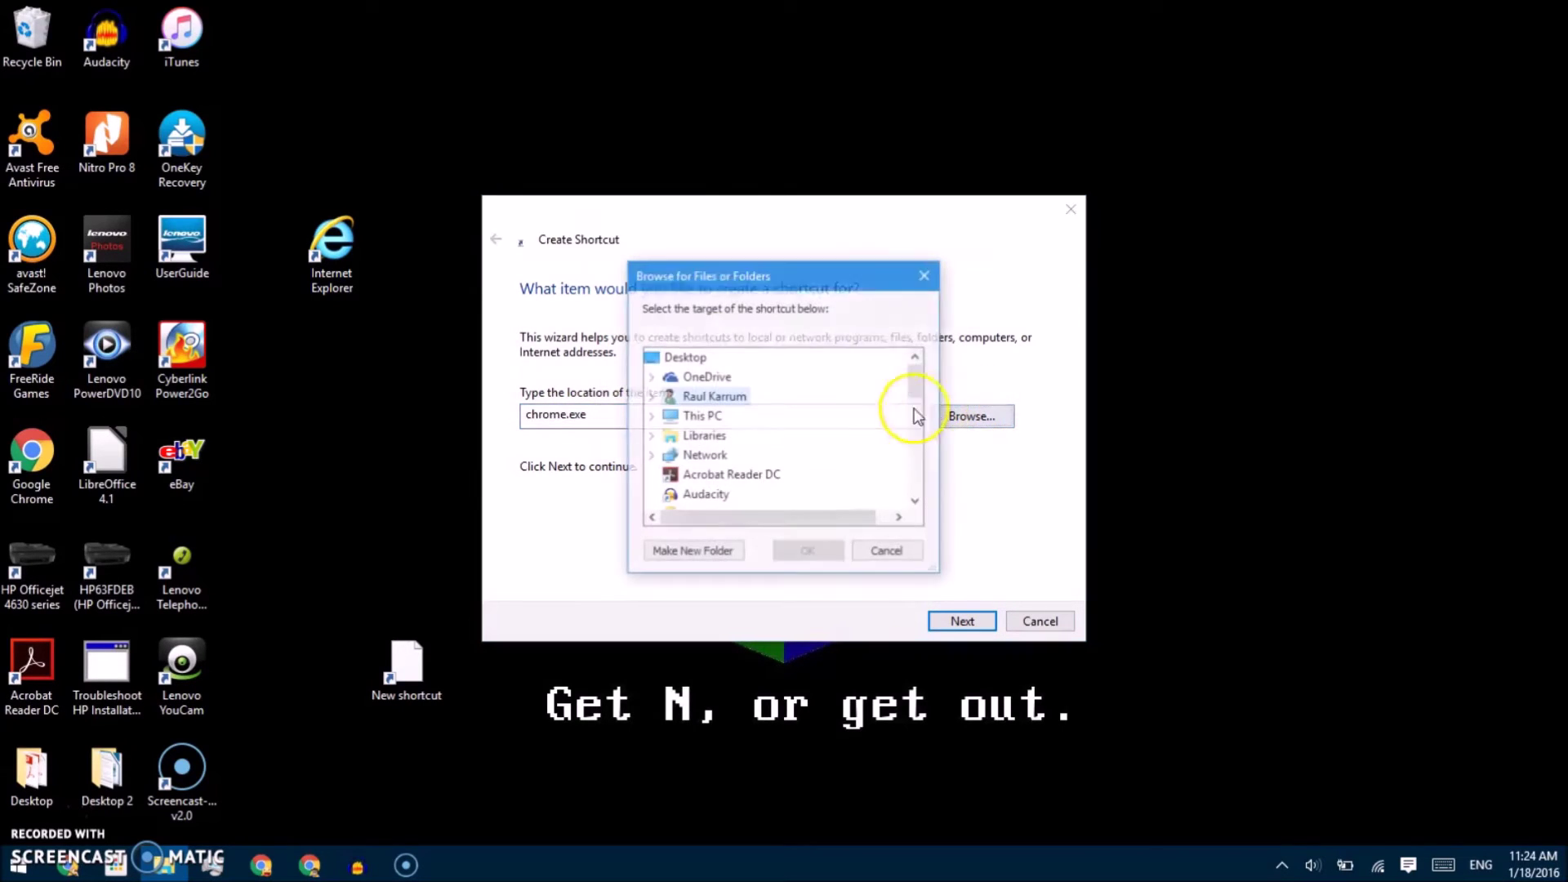
{"action": "scroll", "coordinate": [736, 441], "scroll_direction": "down", "scroll_amount": 5}
{"action": "scroll", "coordinate": [719, 453], "scroll_direction": "up", "scroll_amount": 2}
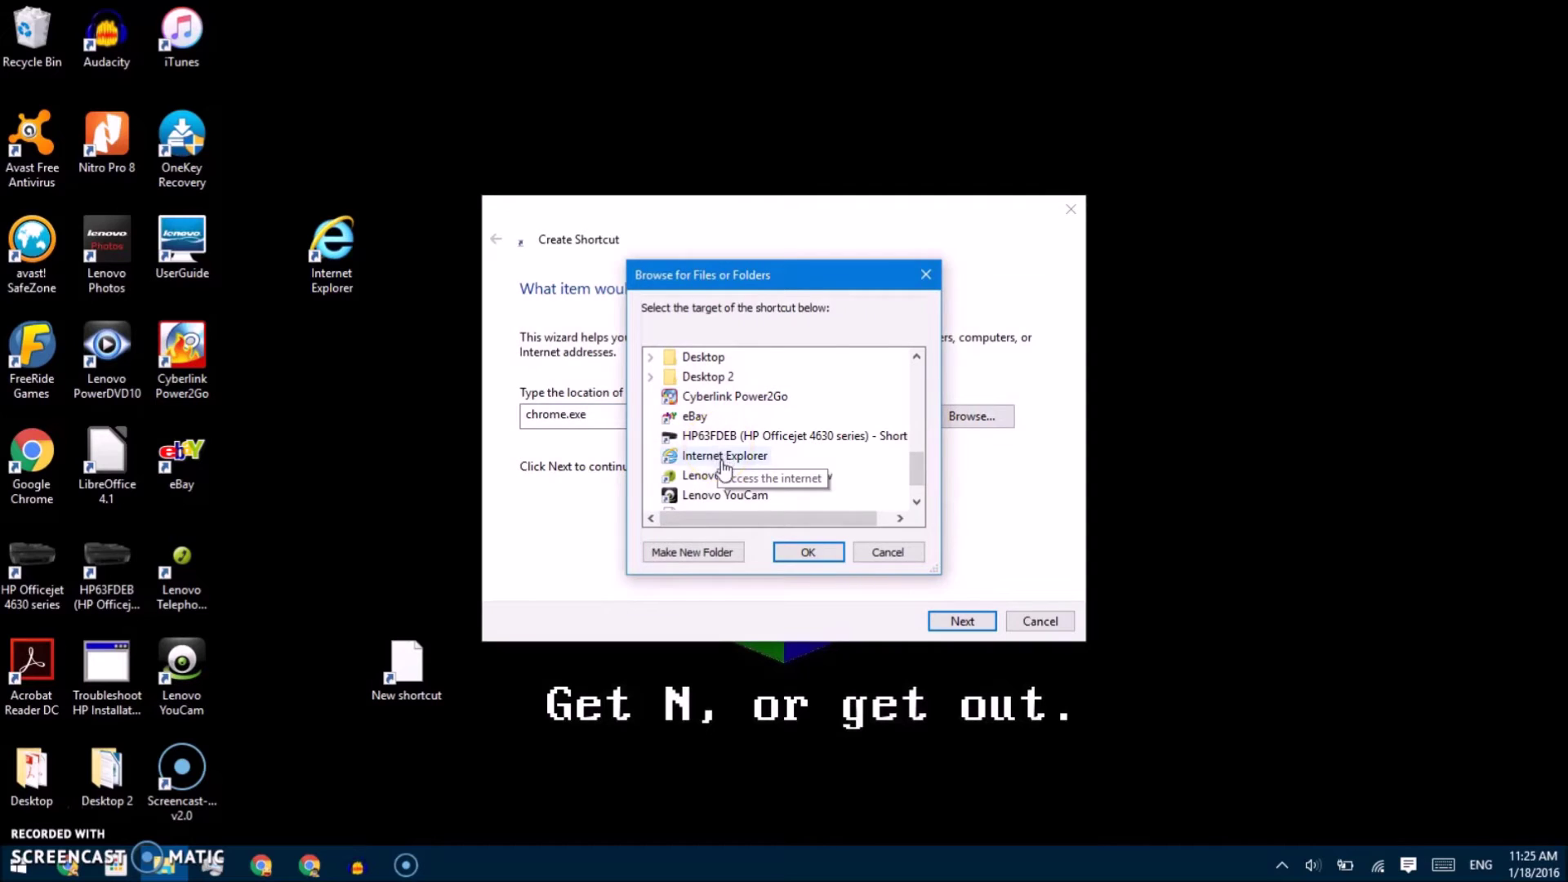
{"action": "left_click", "coordinate": [888, 552]}
{"action": "left_click", "coordinate": [1040, 621]}
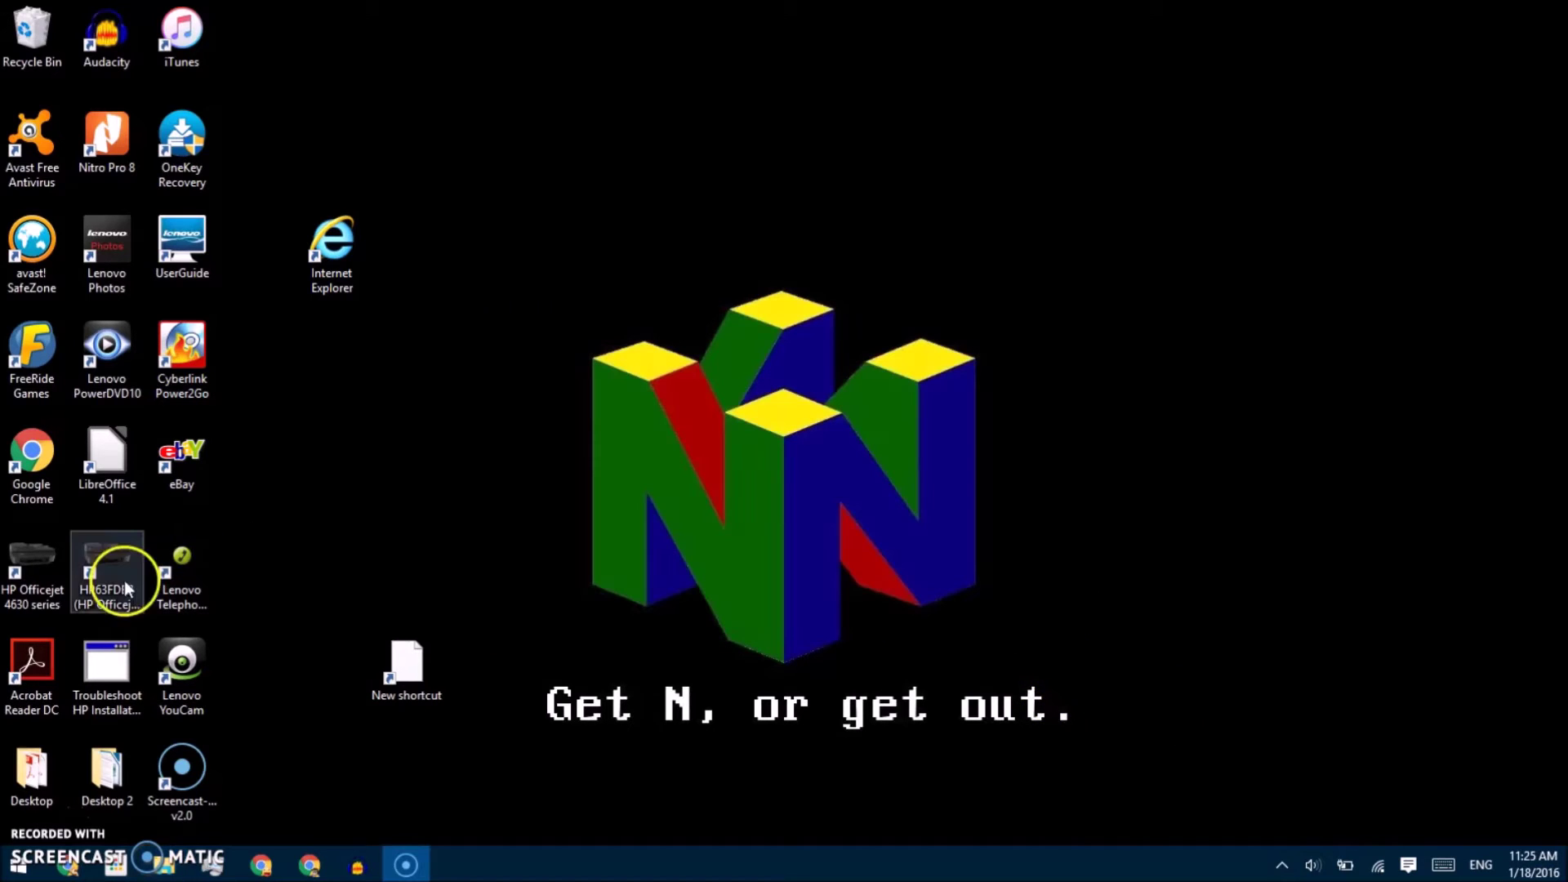
- Create a desktop shortcut from the Google Chrome icon and place it beside the Internet Explorer shortcut
{"action": "right_click", "coordinate": [46, 469]}
{"action": "left_click", "coordinate": [87, 381]}
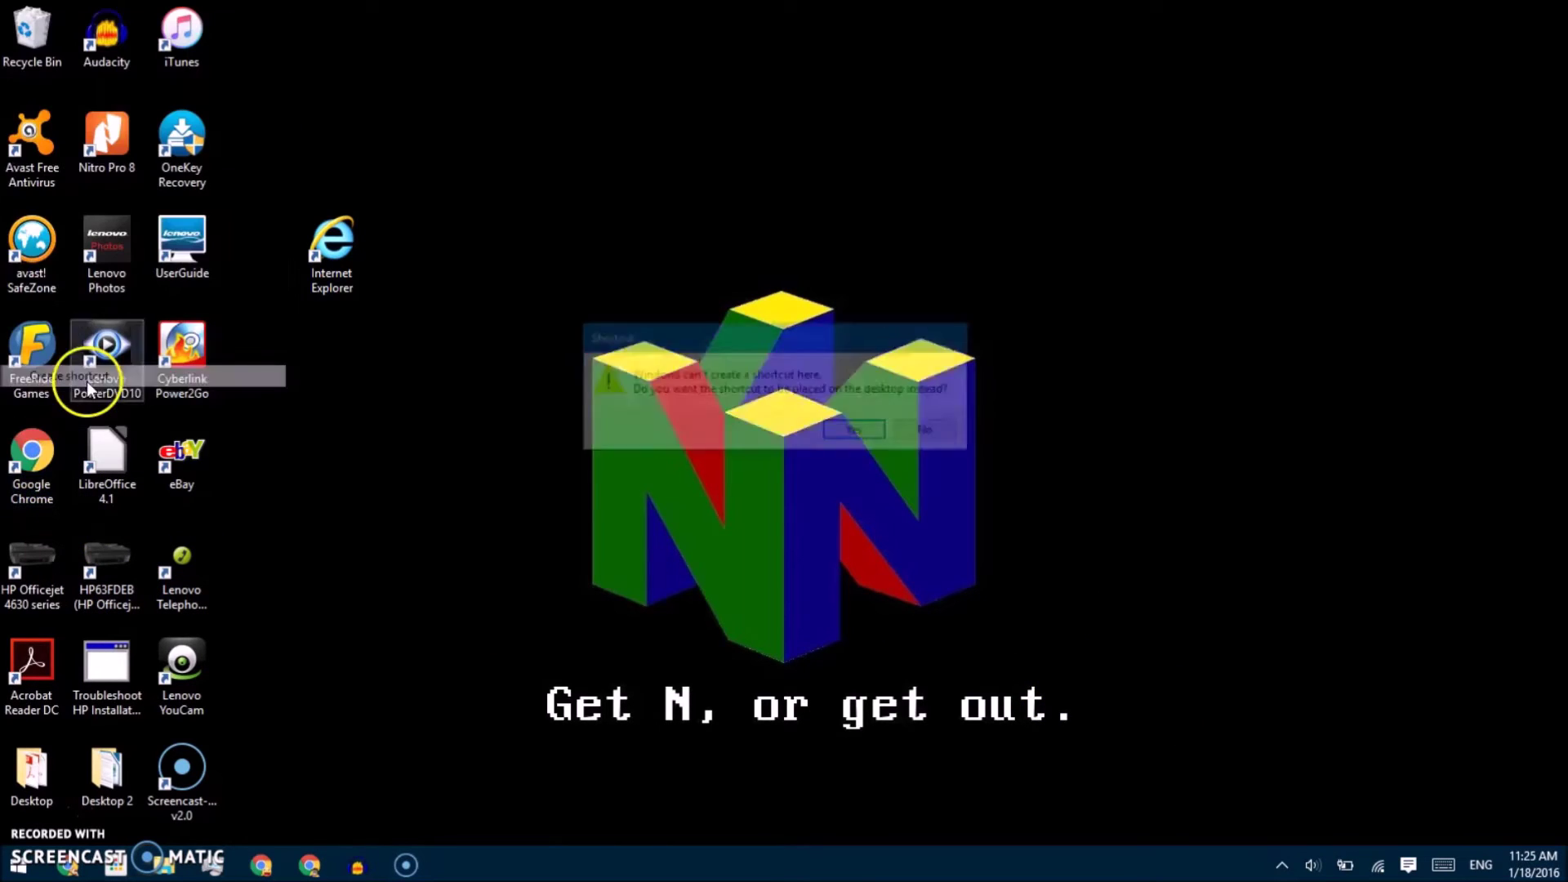
{"action": "left_click", "coordinate": [854, 432]}
{"action": "left_click_drag", "start_coordinate": [243, 64], "coordinate": [521, 250]}
- Rename the new Google Chrome shortcut Internet Explorer, accepting the suggested name Internet Explorer (2)
{"action": "right_click", "coordinate": [484, 259]}
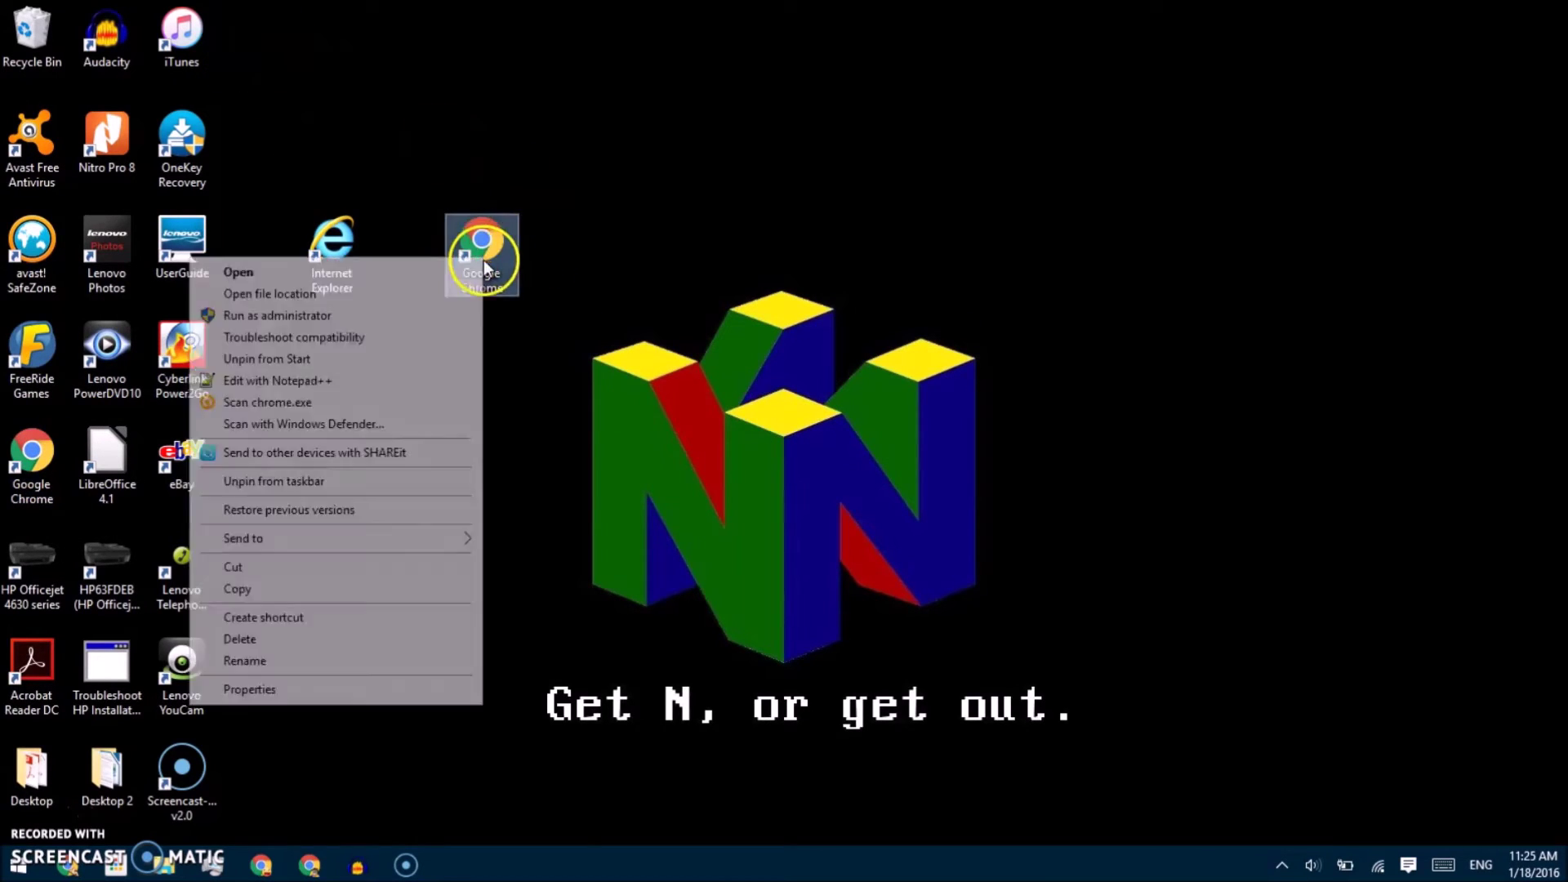
{"action": "left_click", "coordinate": [291, 662]}
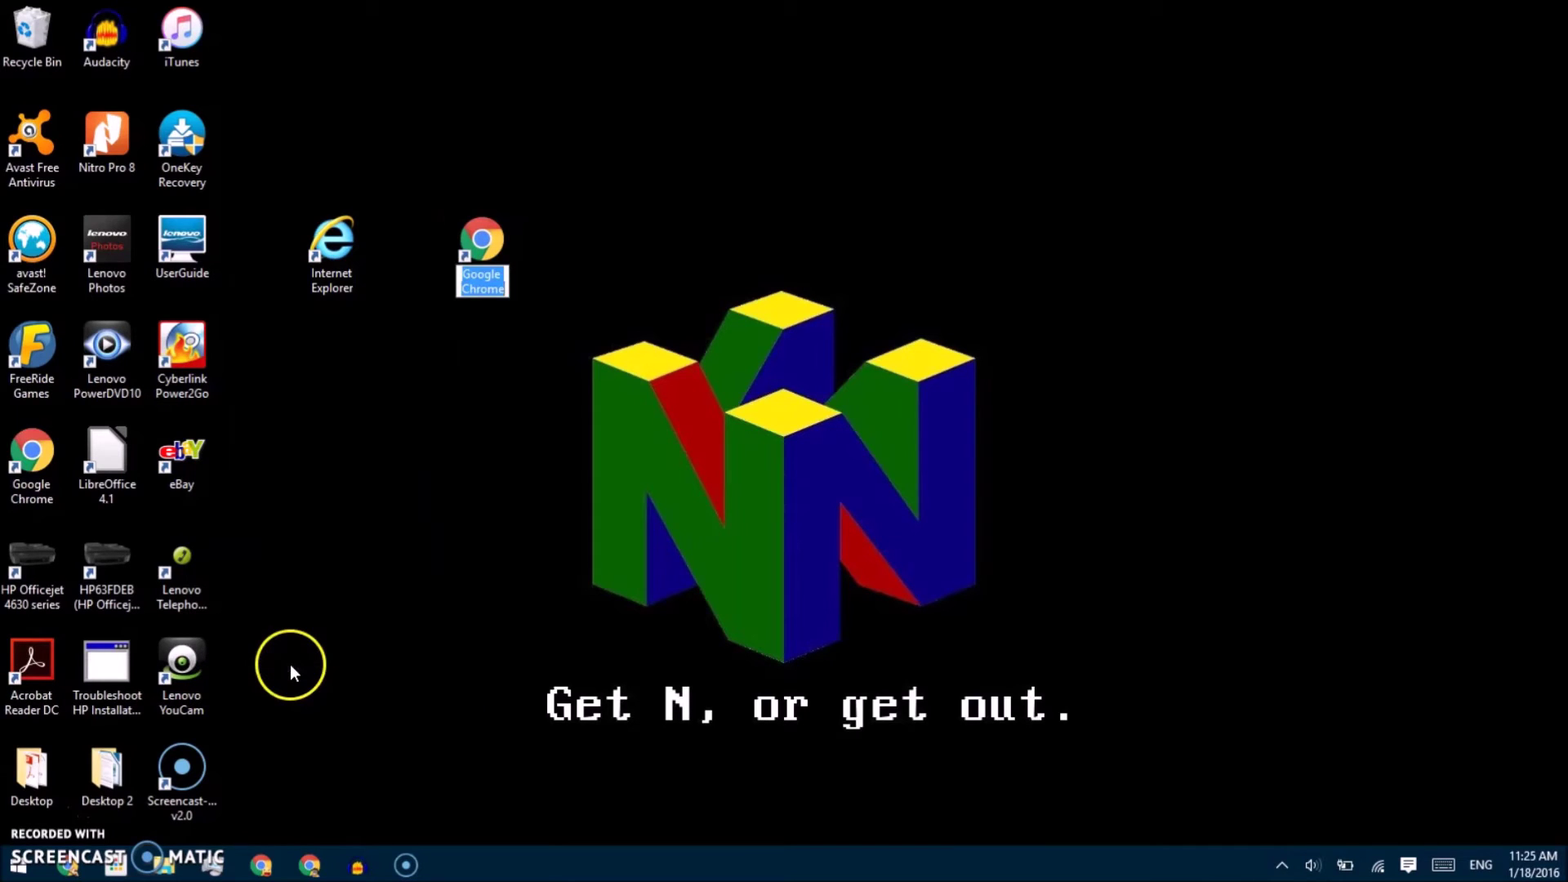
{"action": "type", "text": "Internet Explorer"}
{"action": "key", "text": "Return"}
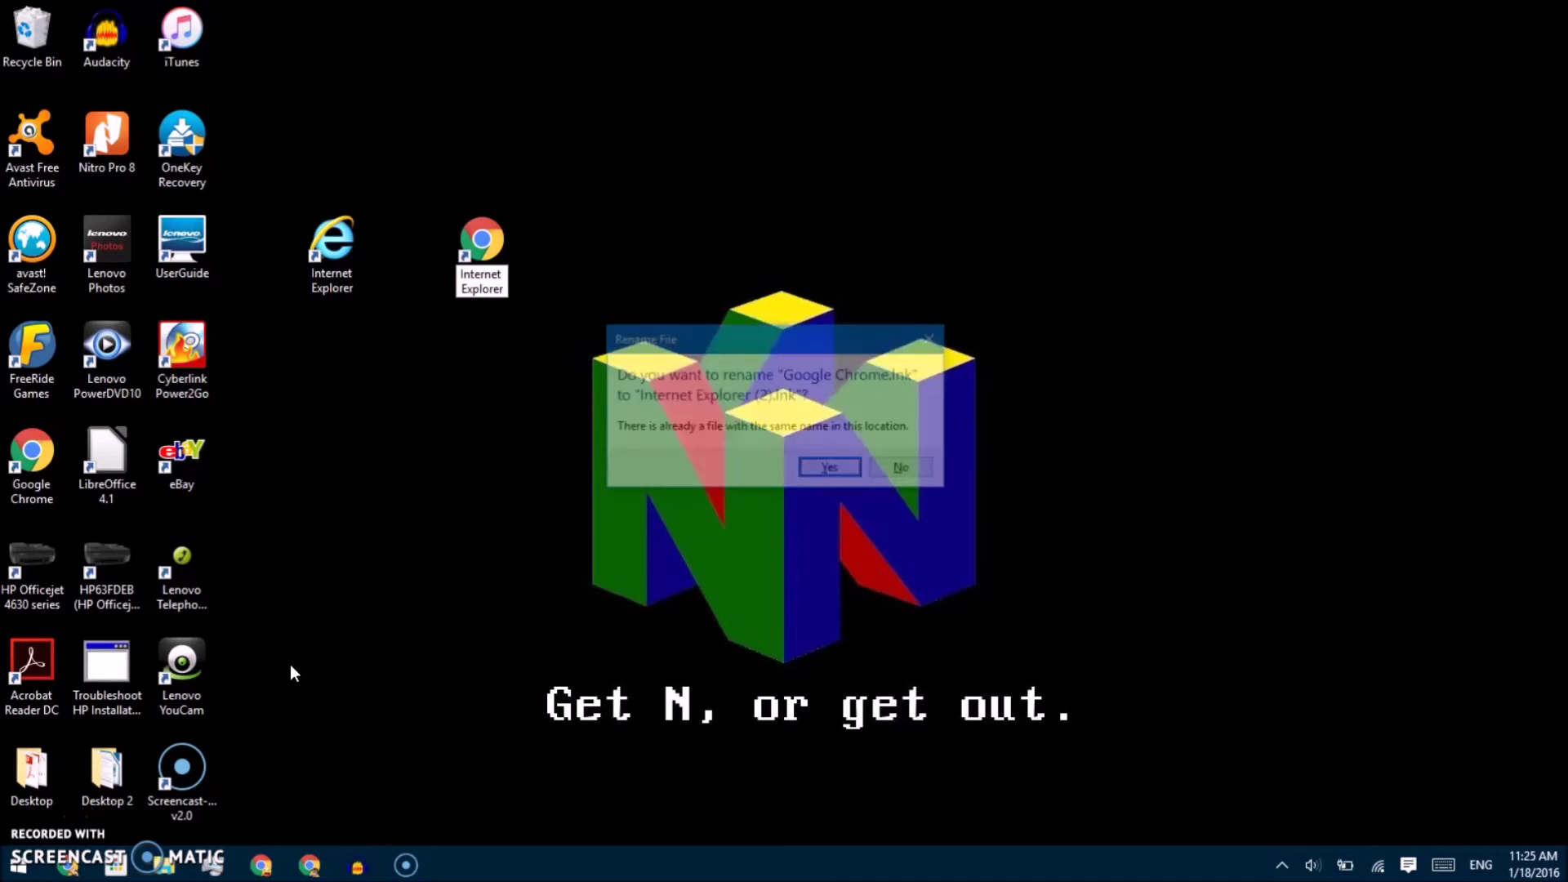
{"action": "key", "text": "Return"}
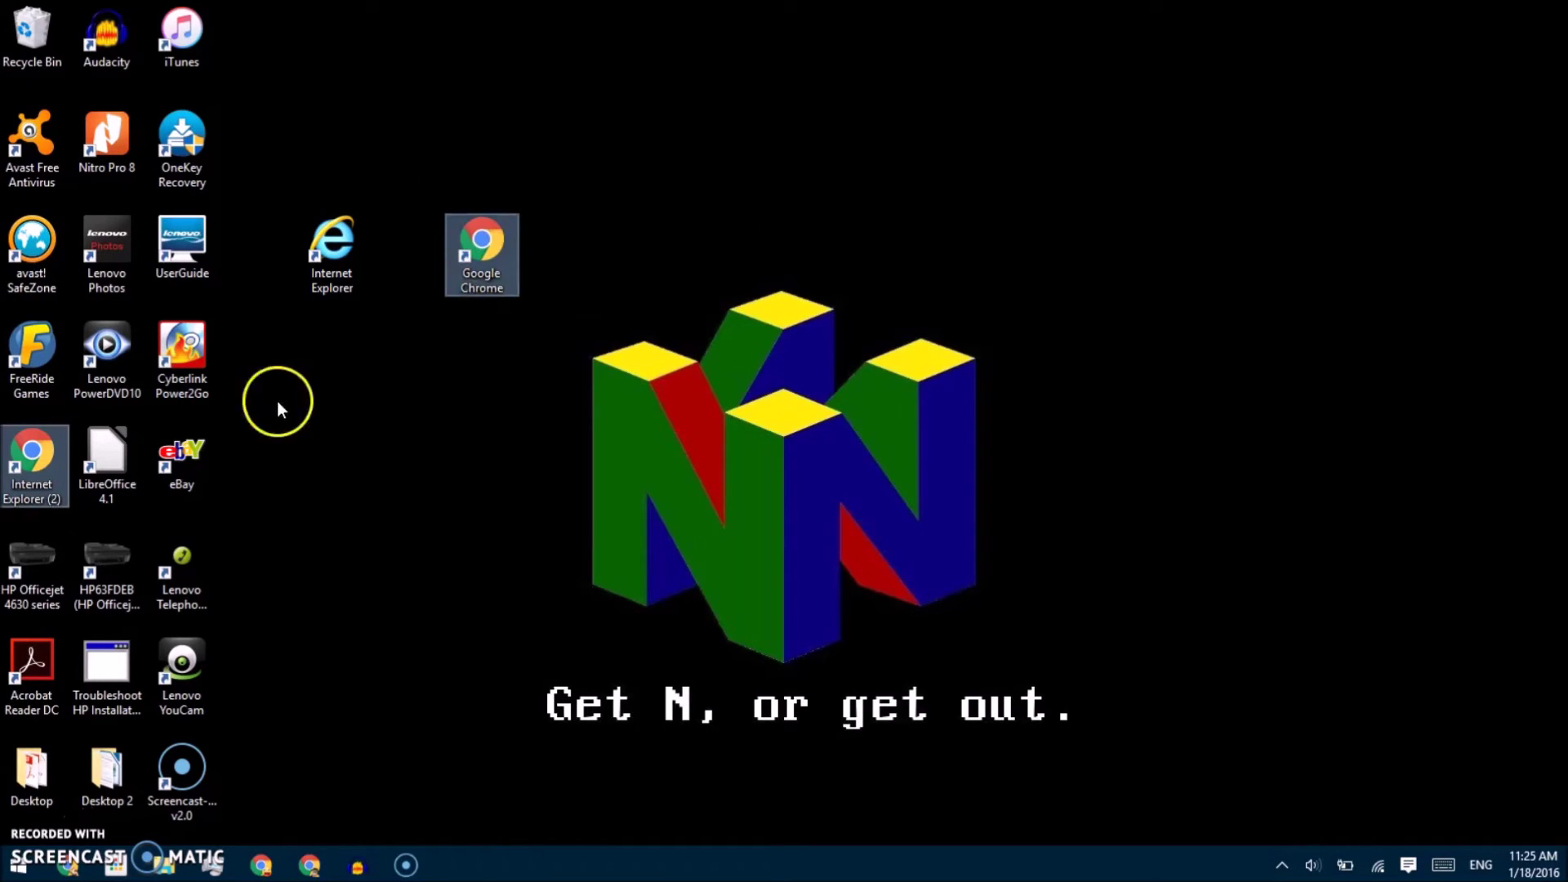
- Check the properties of the Google Chrome icon beside the Internet Explorer shortcut
{"action": "left_click", "coordinate": [471, 269]}
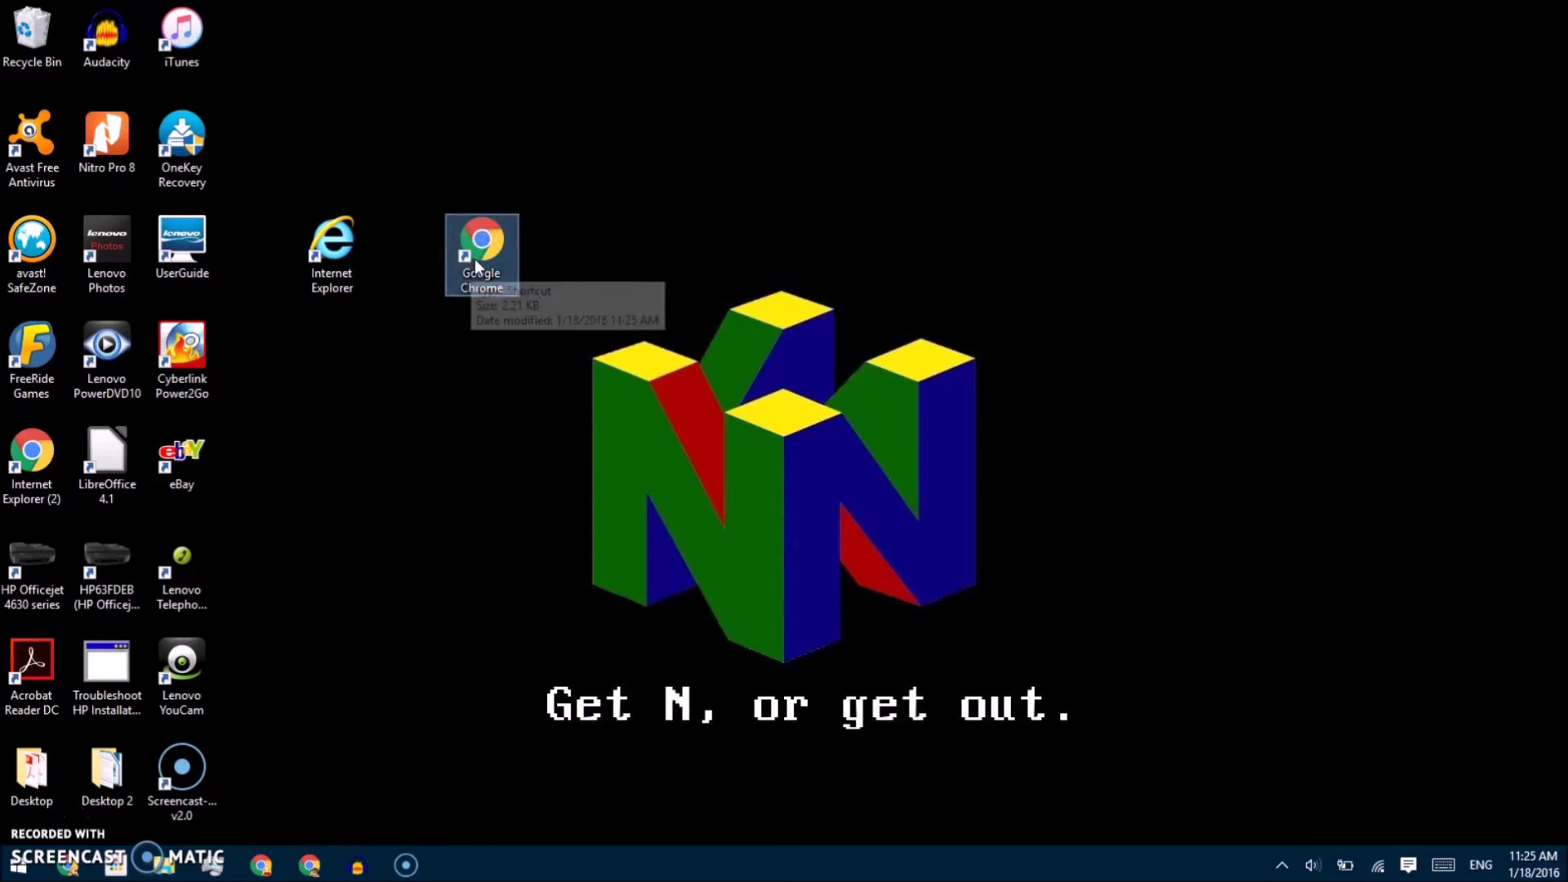
{"action": "right_click", "coordinate": [478, 257]}
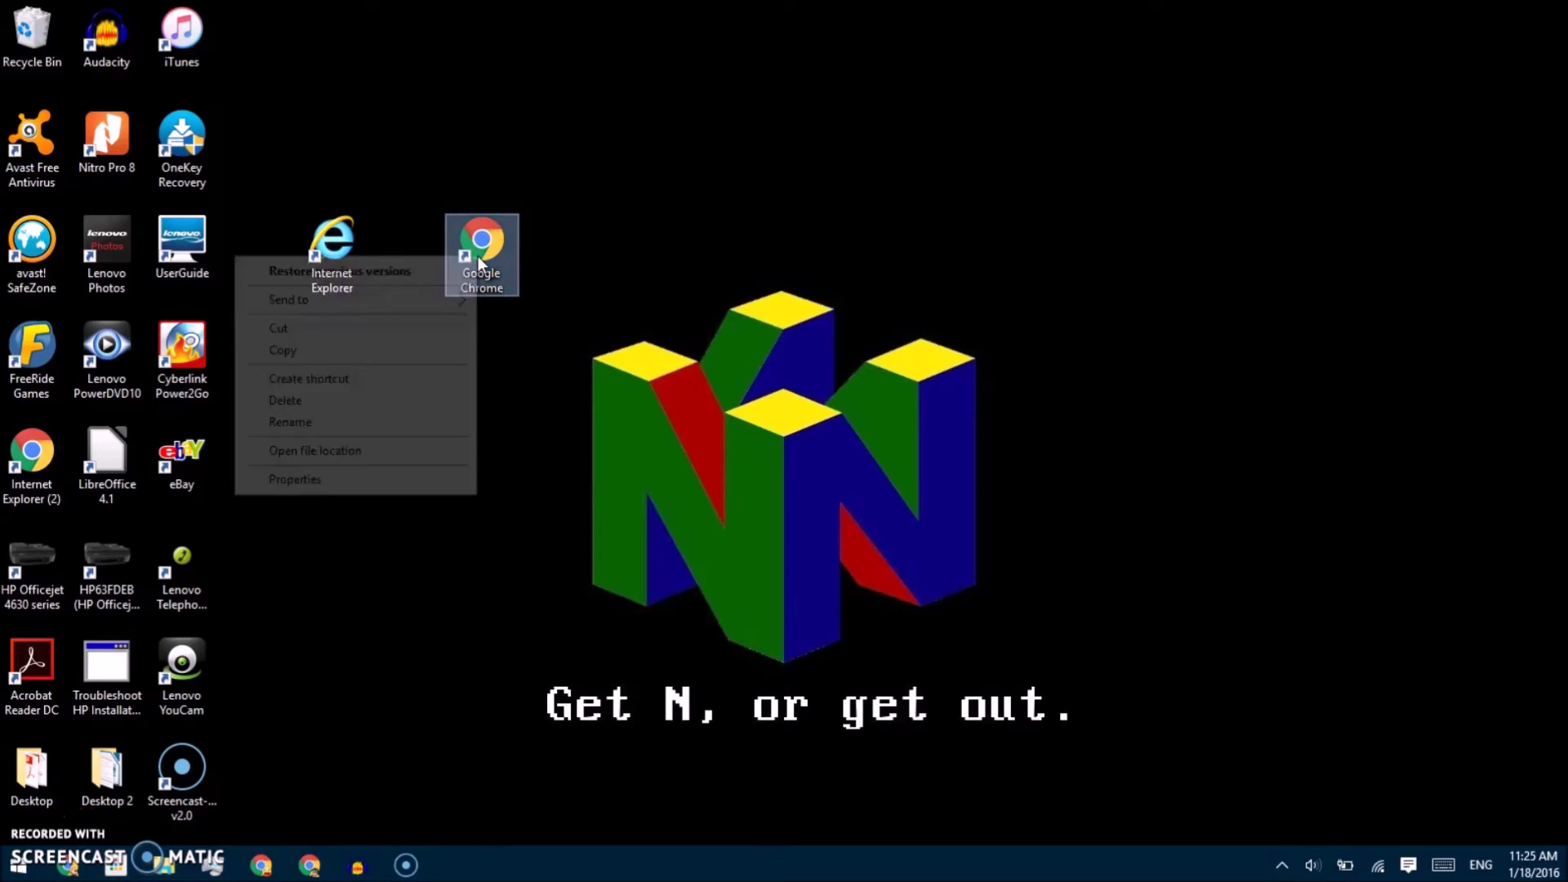
{"action": "left_click", "coordinate": [374, 483]}
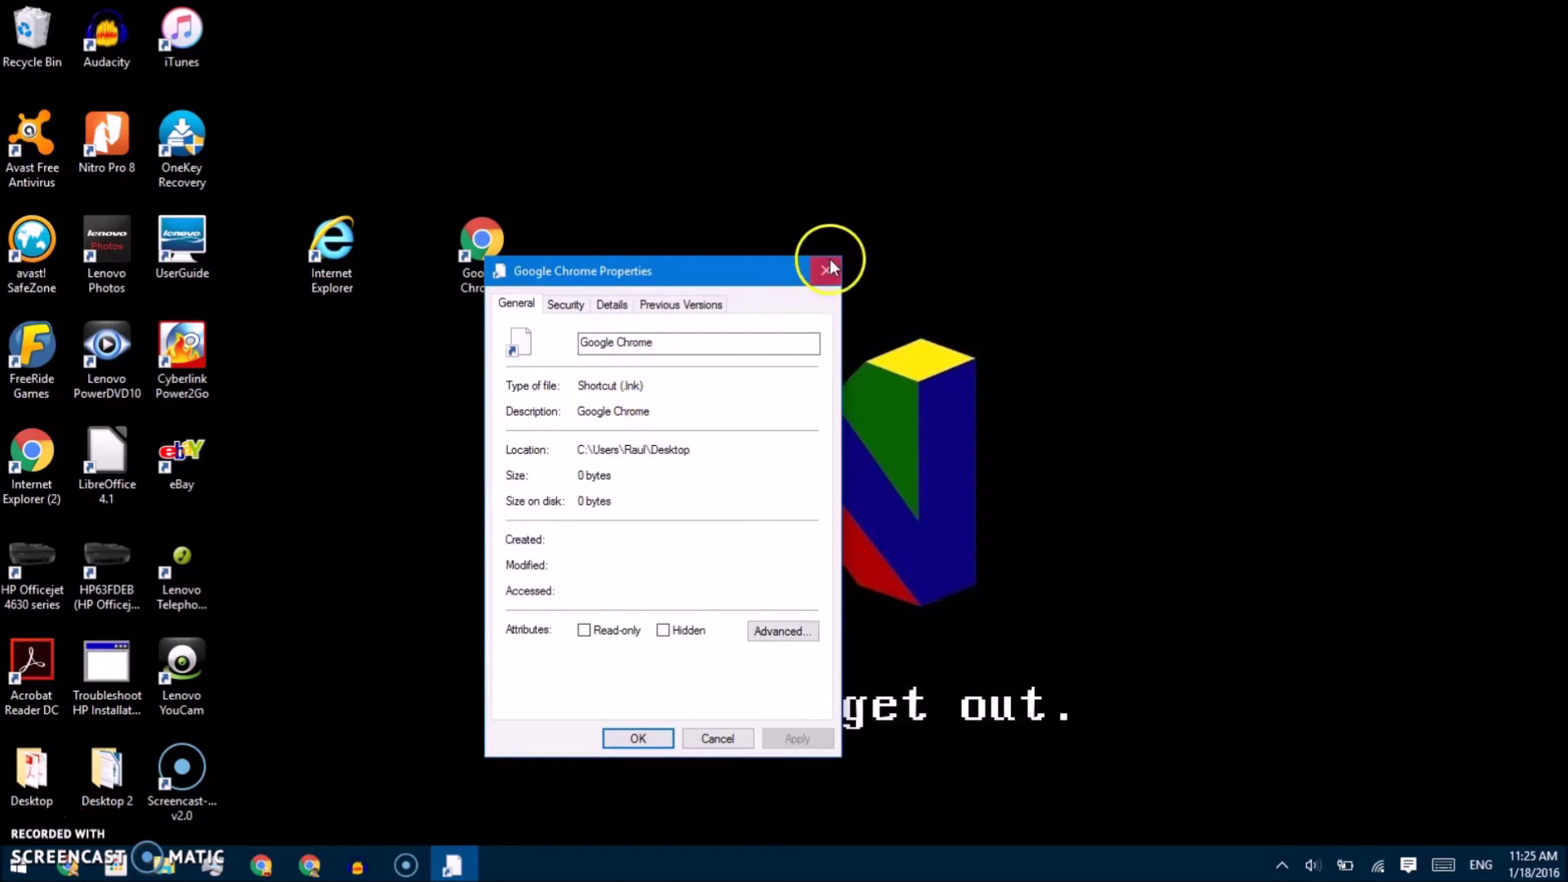
{"action": "left_click", "coordinate": [828, 268]}
{"action": "right_click", "coordinate": [483, 250]}
{"action": "left_click", "coordinate": [442, 482]}
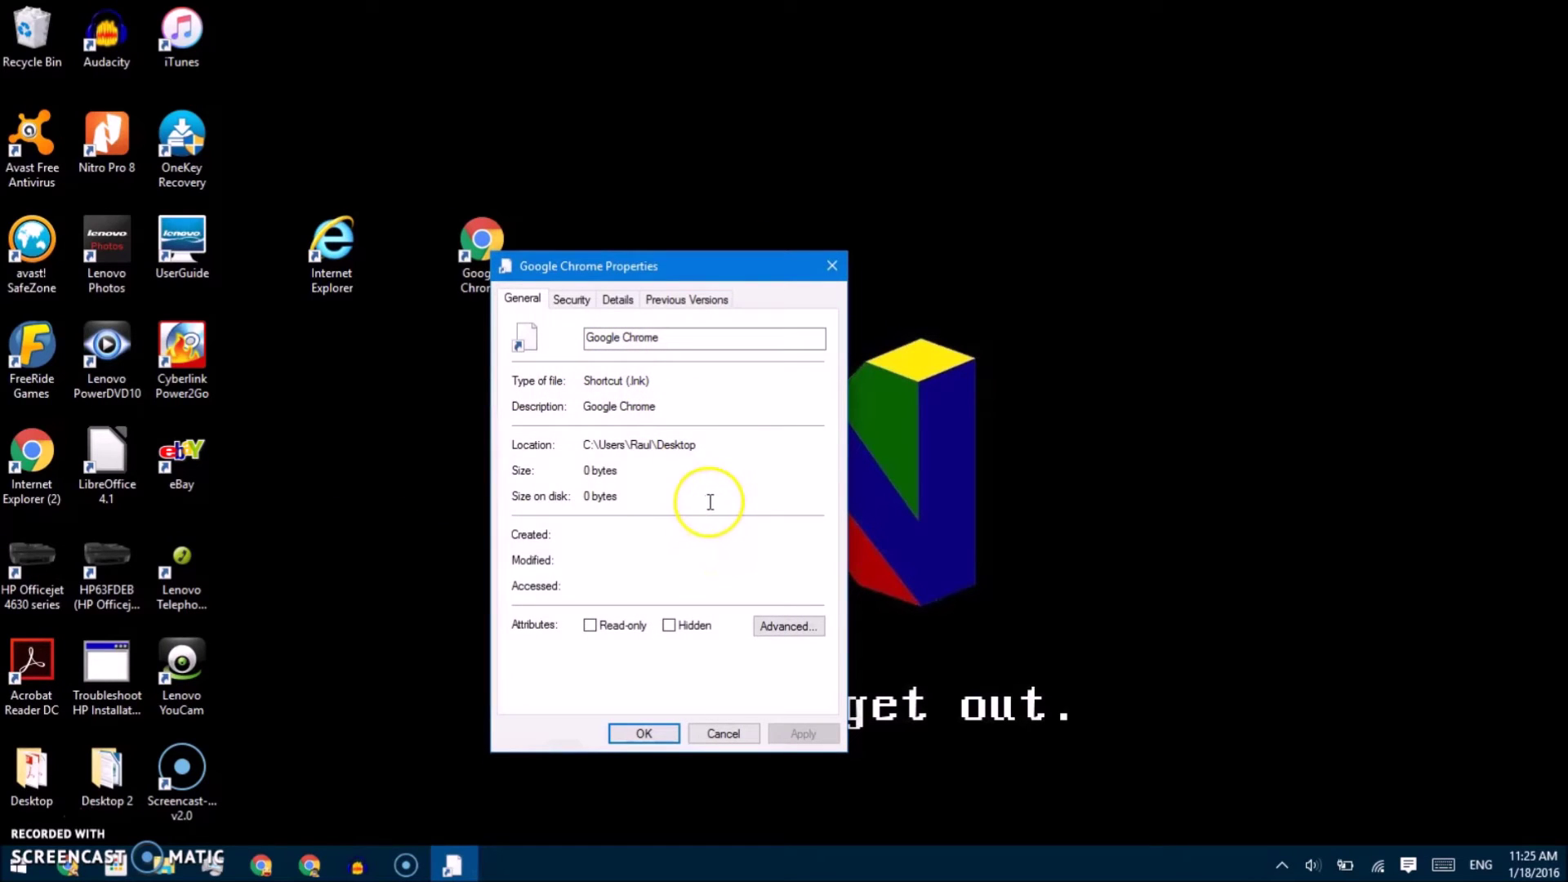
{"action": "key", "text": "Escape"}
- Place the Internet Explorer (2) shortcut below Google Chrome and change its icon to the iexplore one from the Internet Explorer program folder
{"action": "left_click_drag", "start_coordinate": [33, 457], "coordinate": [455, 379]}
{"action": "right_click", "coordinate": [468, 377]}
{"action": "left_click", "coordinate": [381, 814]}
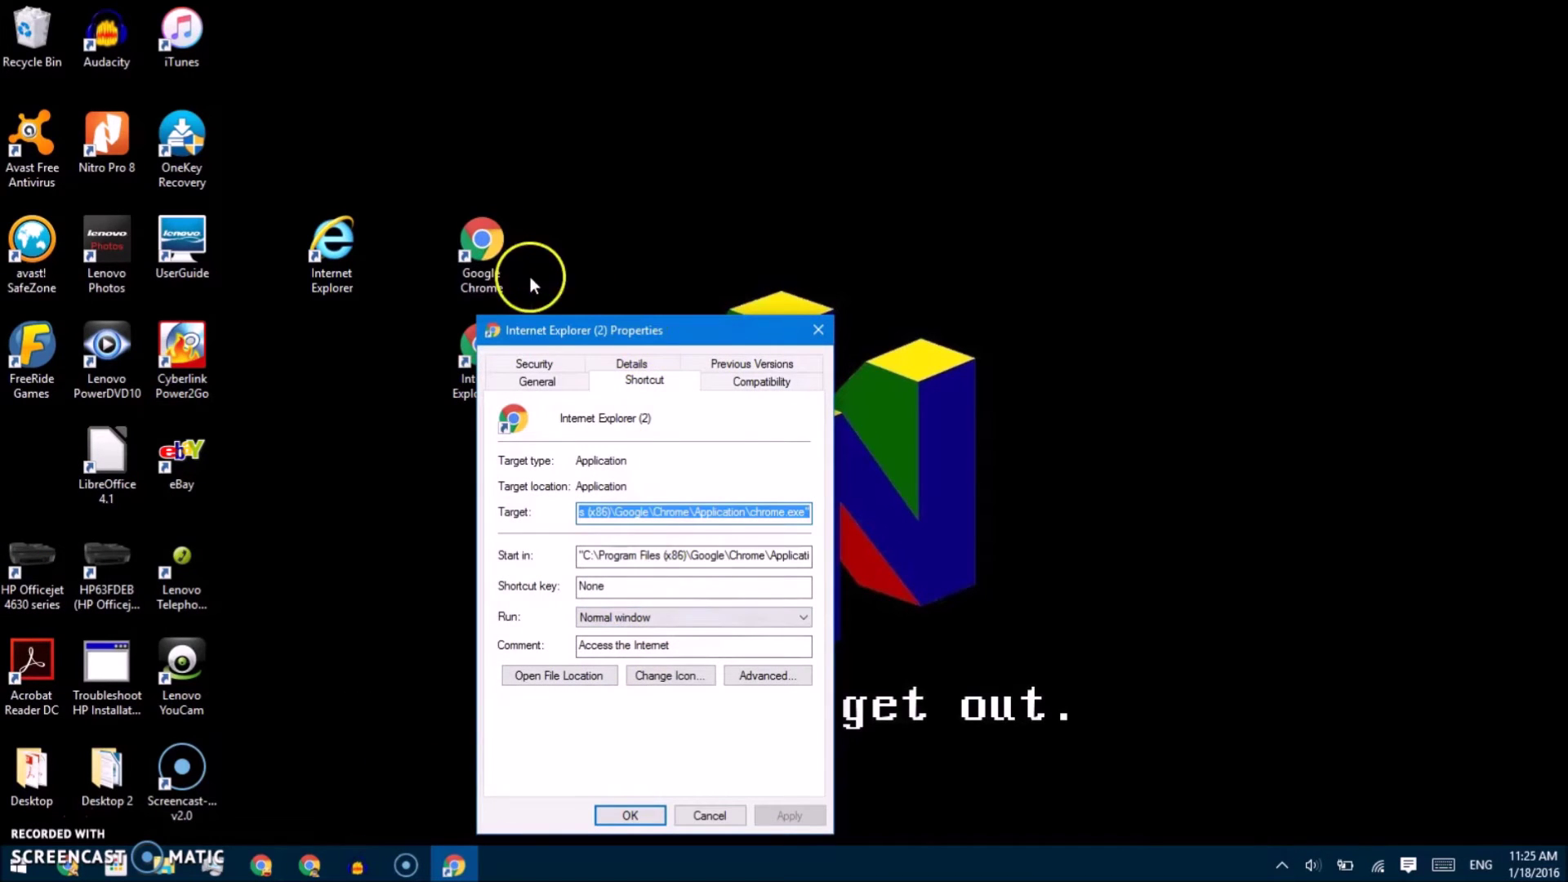
{"action": "left_click_drag", "start_coordinate": [569, 335], "coordinate": [836, 130]}
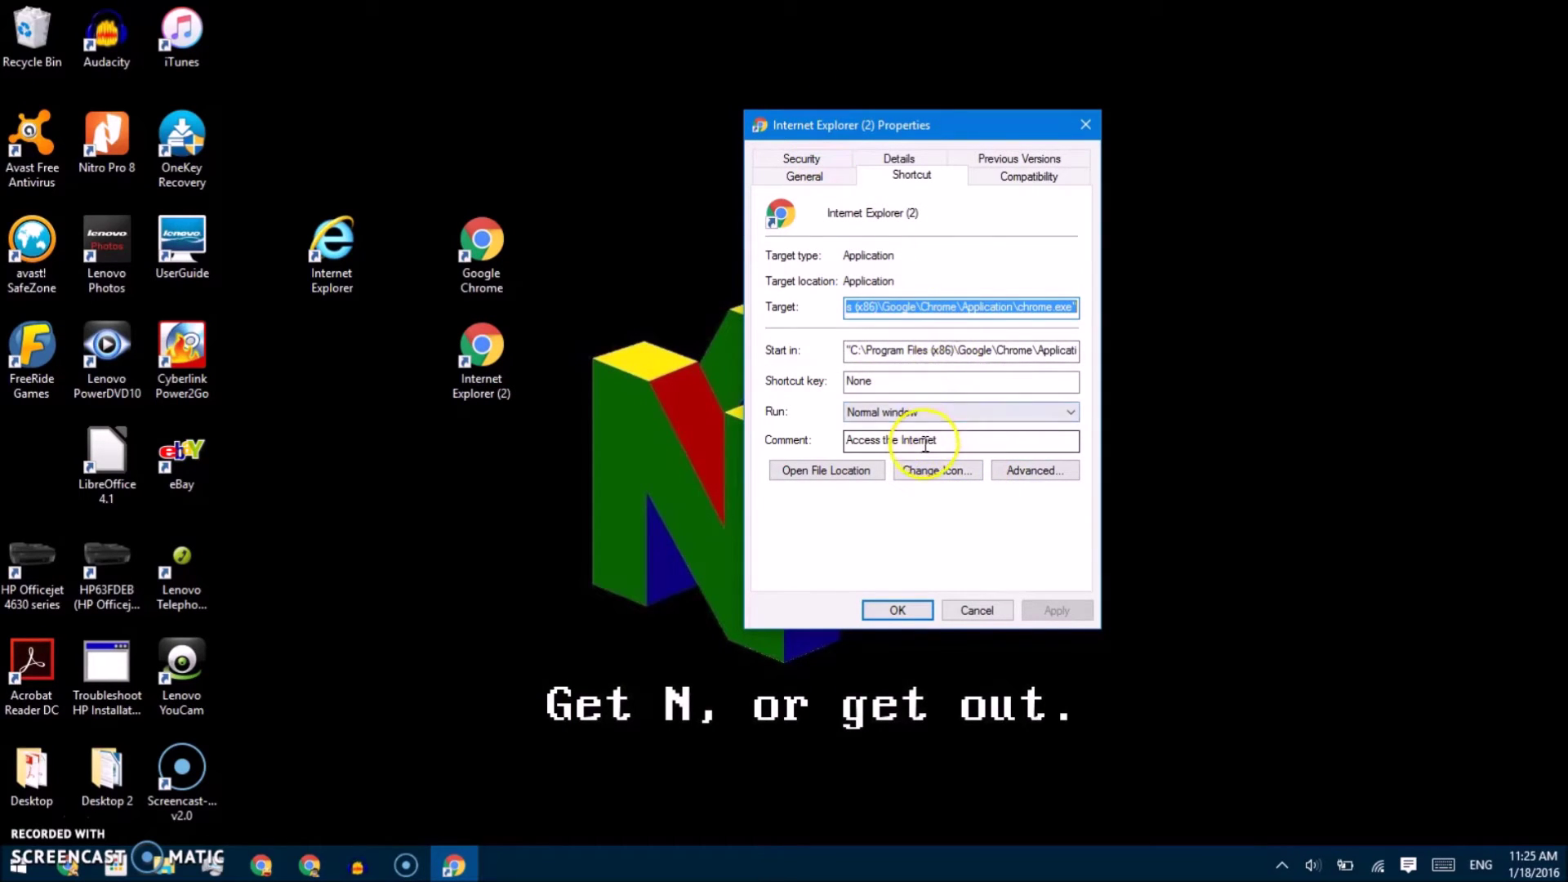
{"action": "left_click", "coordinate": [940, 470]}
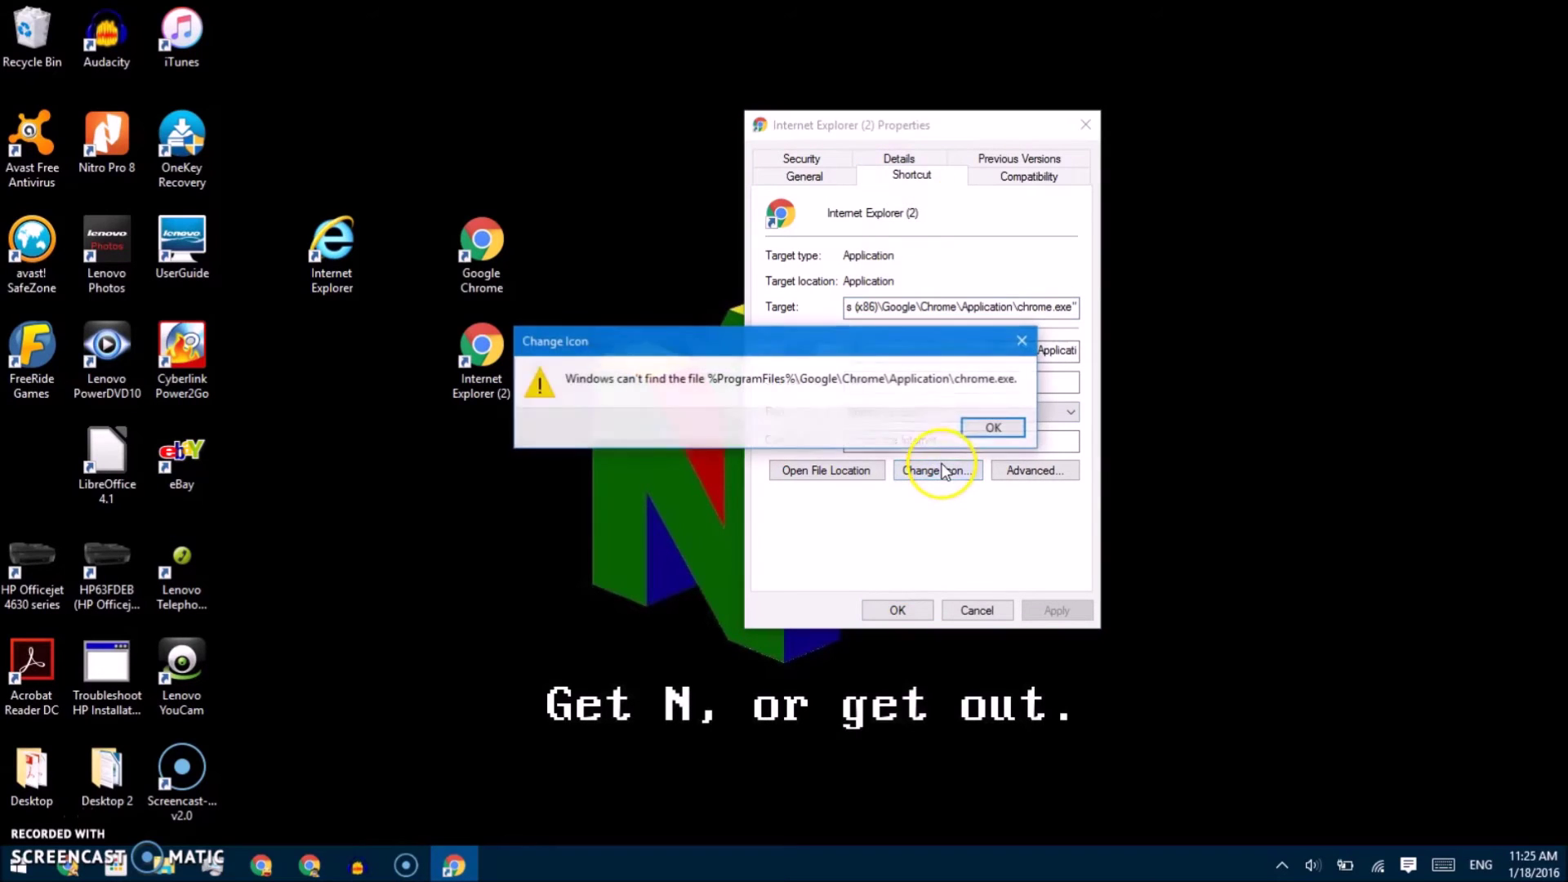
{"action": "left_click", "coordinate": [994, 427]}
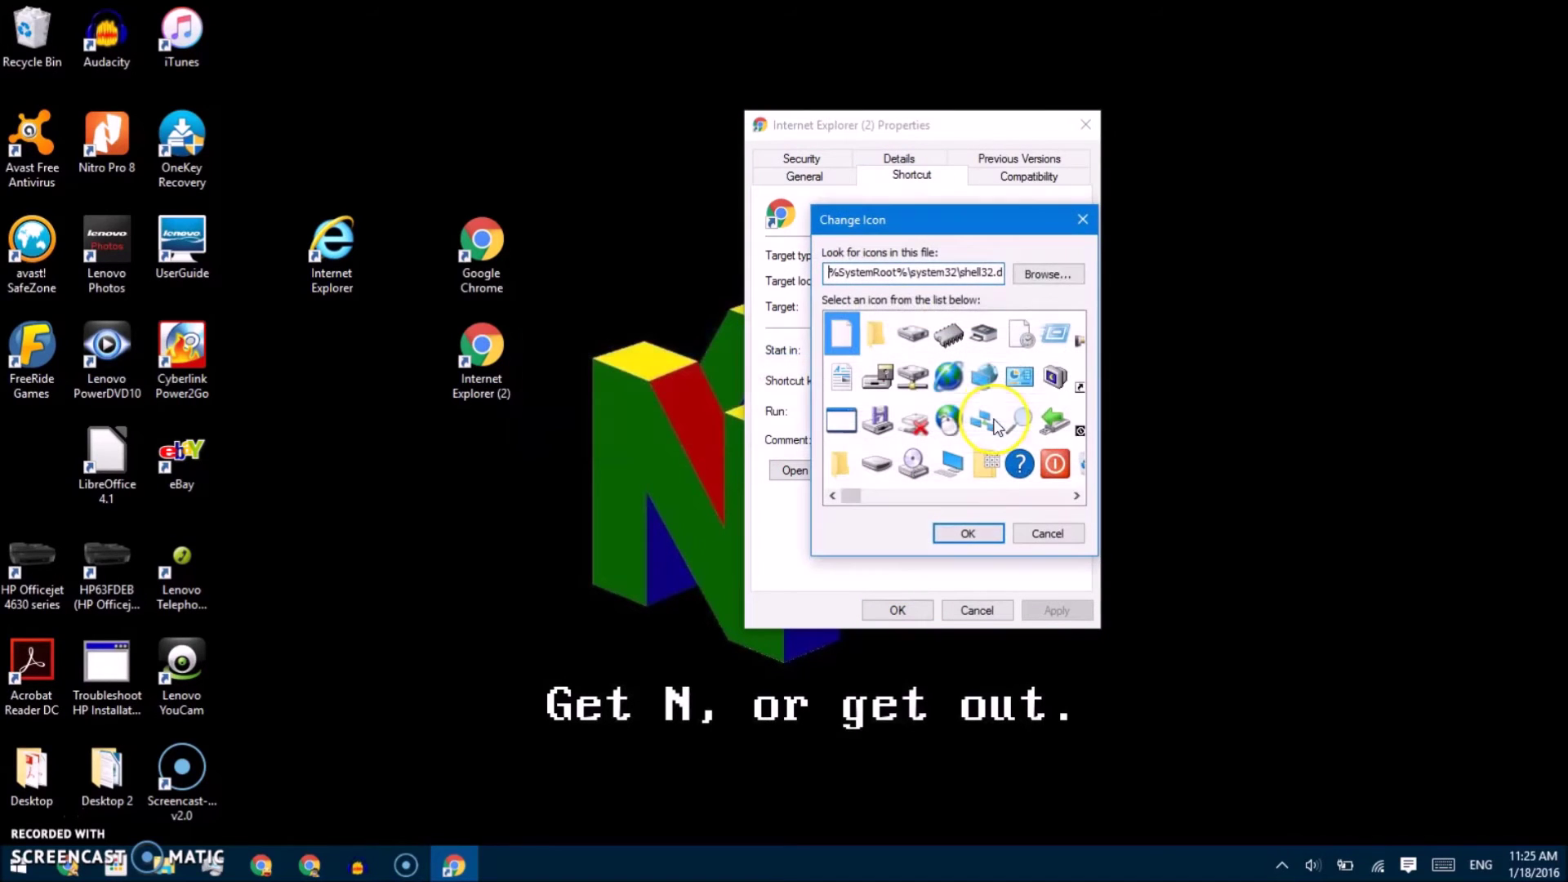
{"action": "left_click", "coordinate": [1017, 277]}
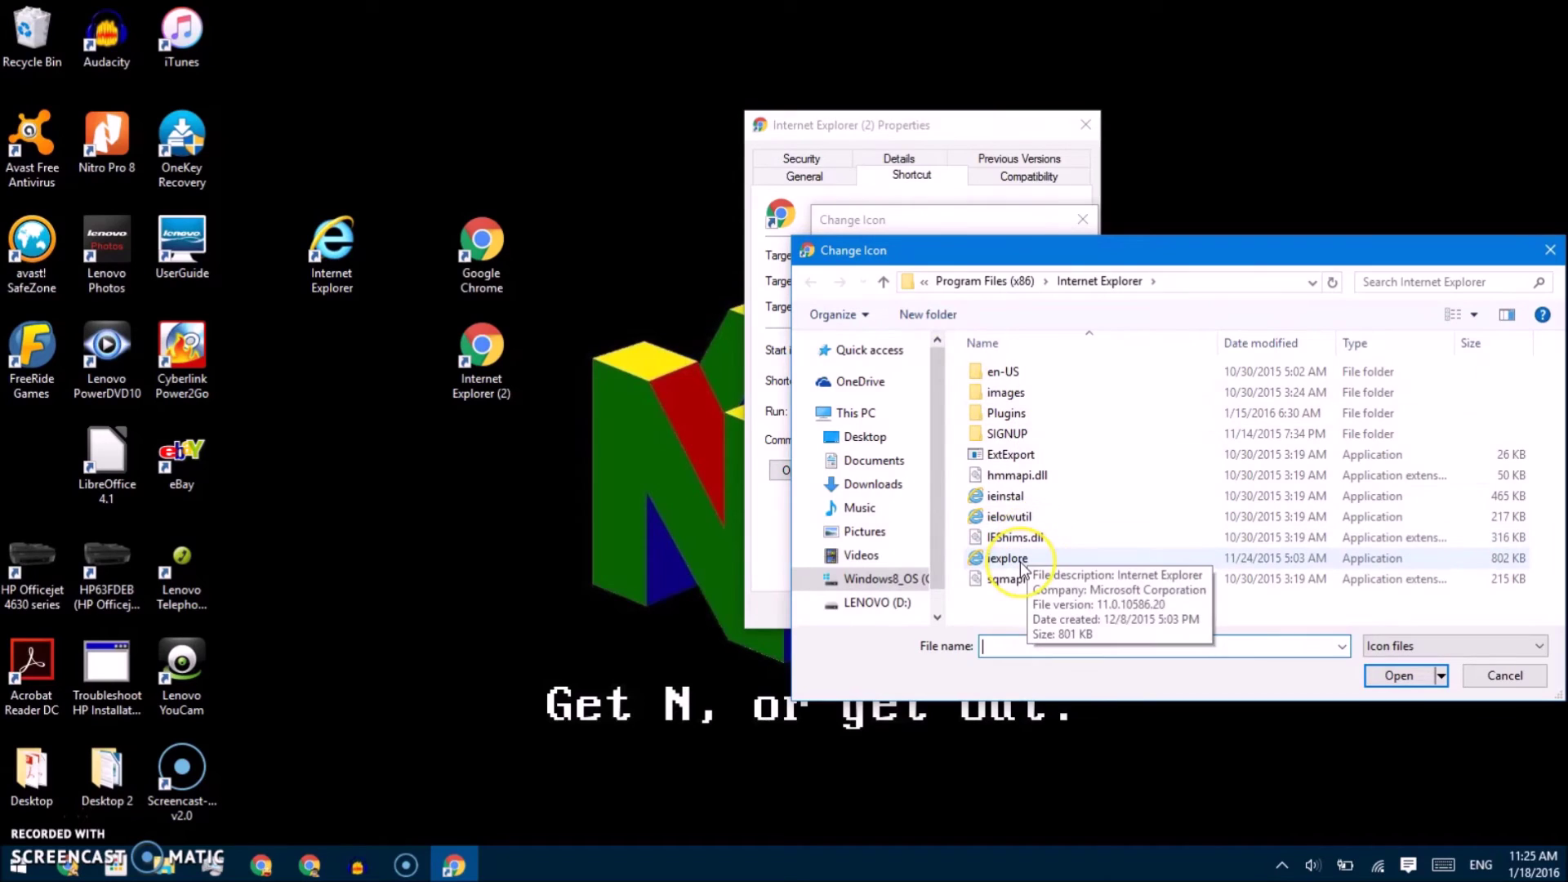
{"action": "double_click", "coordinate": [1021, 564]}
{"action": "left_click", "coordinate": [951, 532]}
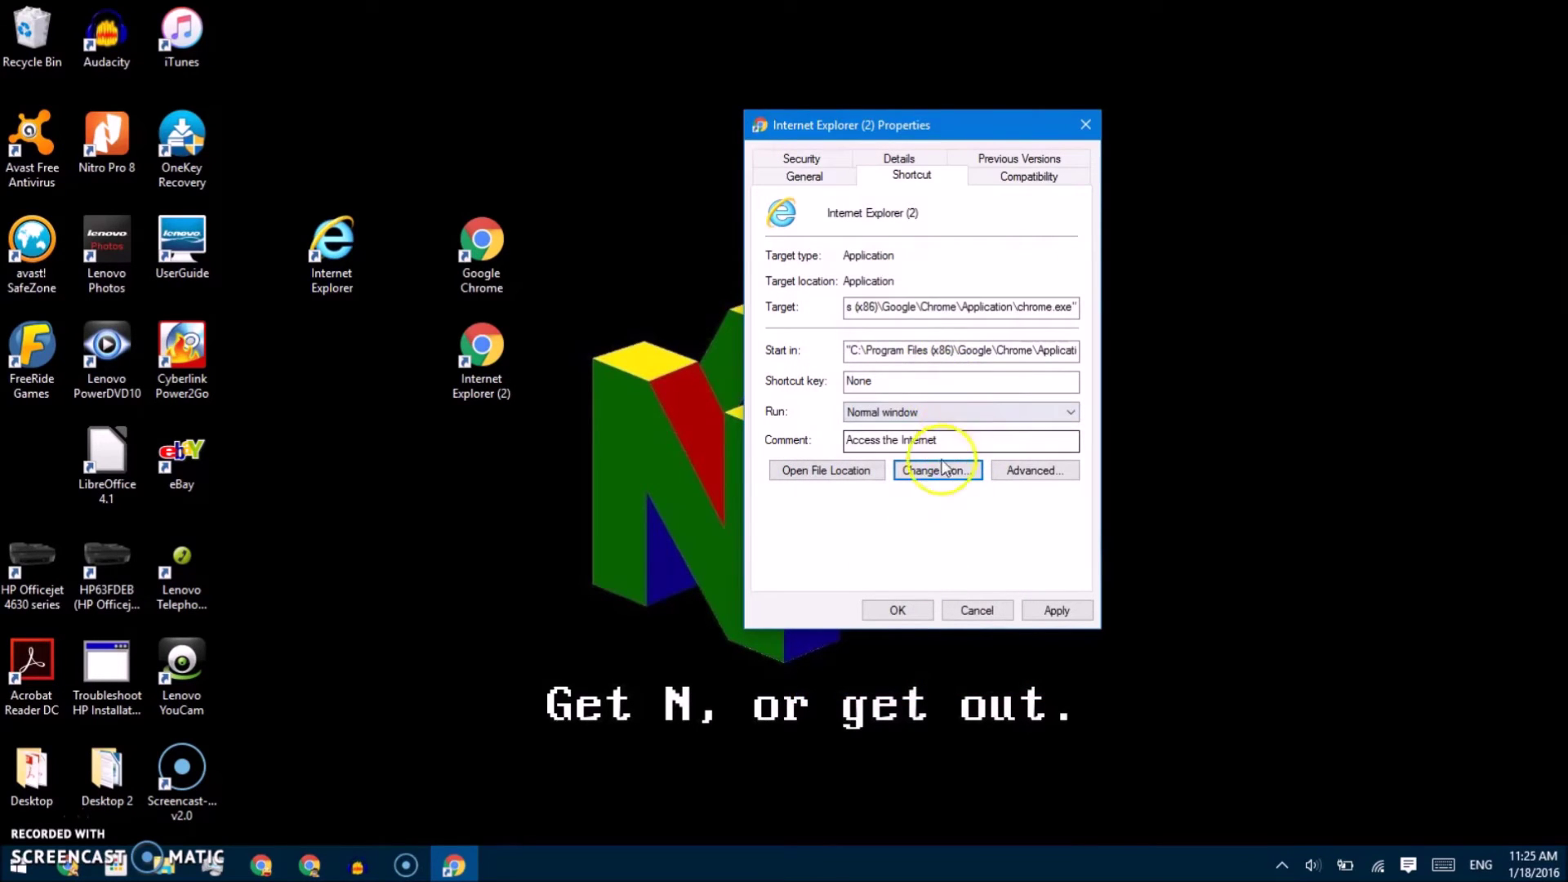
{"action": "left_click", "coordinate": [896, 613]}
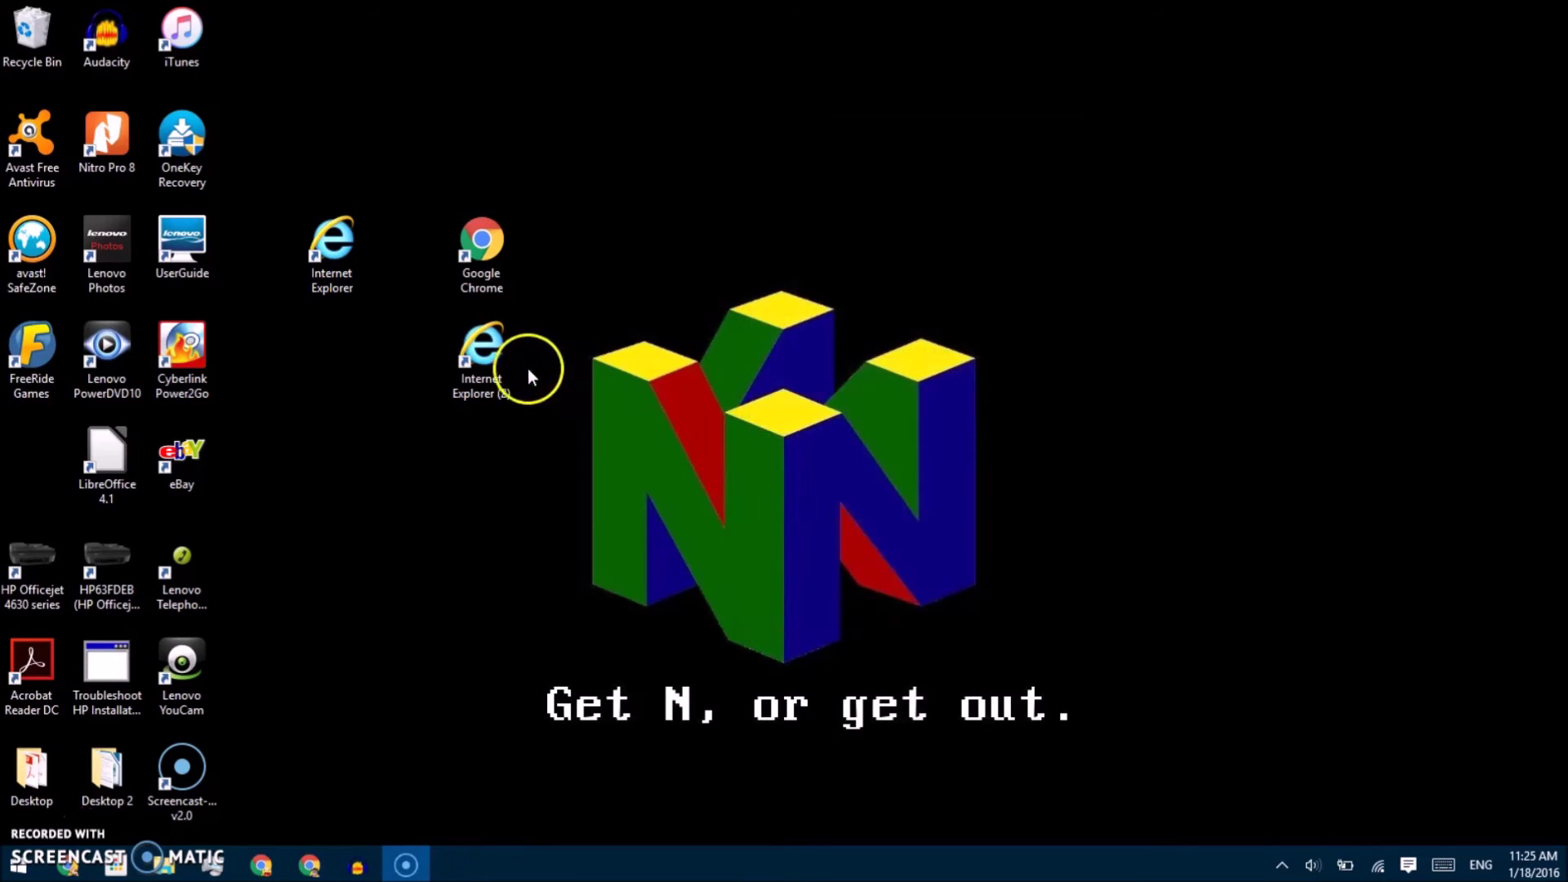
- Test the Internet Explorer (2) shortcut and delete it from the desktop
{"action": "double_click", "coordinate": [497, 343]}
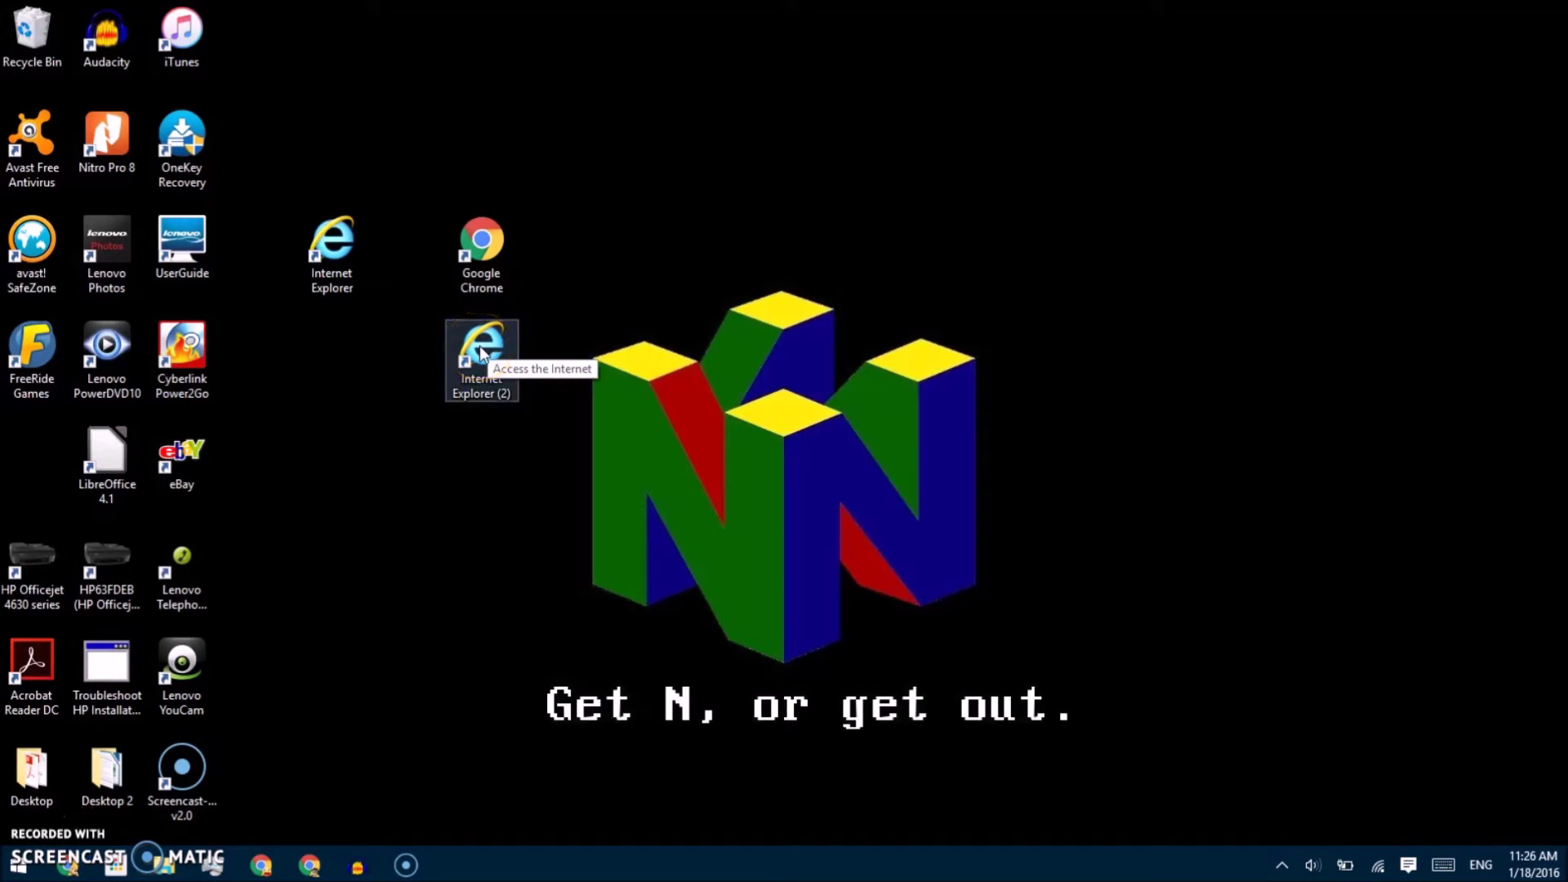
{"action": "left_click_drag", "start_coordinate": [479, 346], "coordinate": [344, 478]}
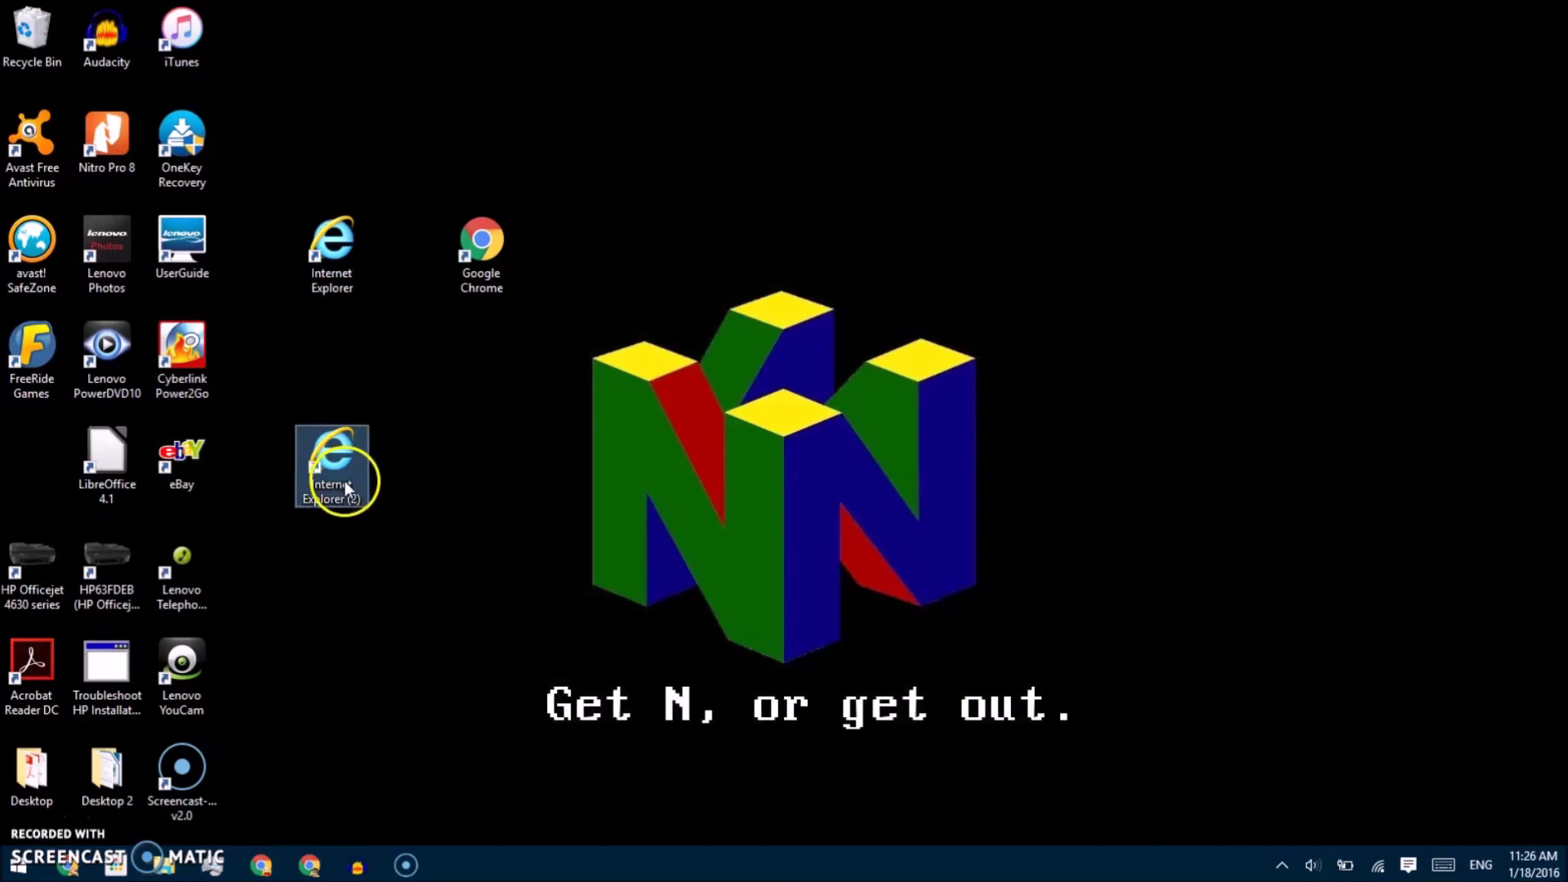
{"action": "key", "text": "Delete"}
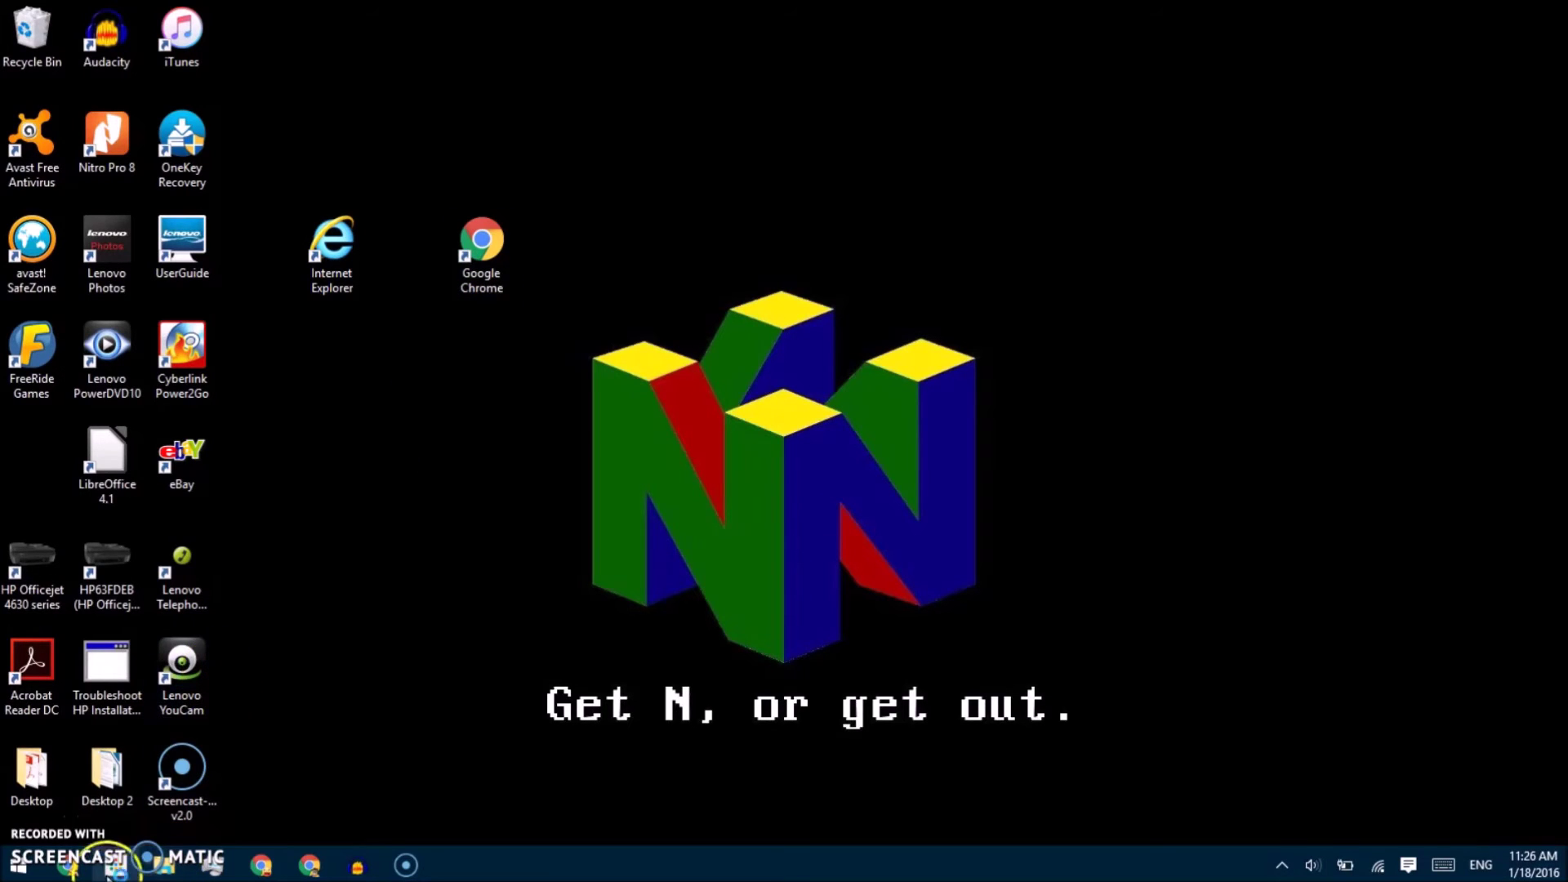
- Put a second Google Chrome shortcut on the desktop and line up the other Google Chrome icon with the Internet Explorer row
{"action": "left_click", "coordinate": [70, 868]}
{"action": "left_click", "coordinate": [307, 414]}
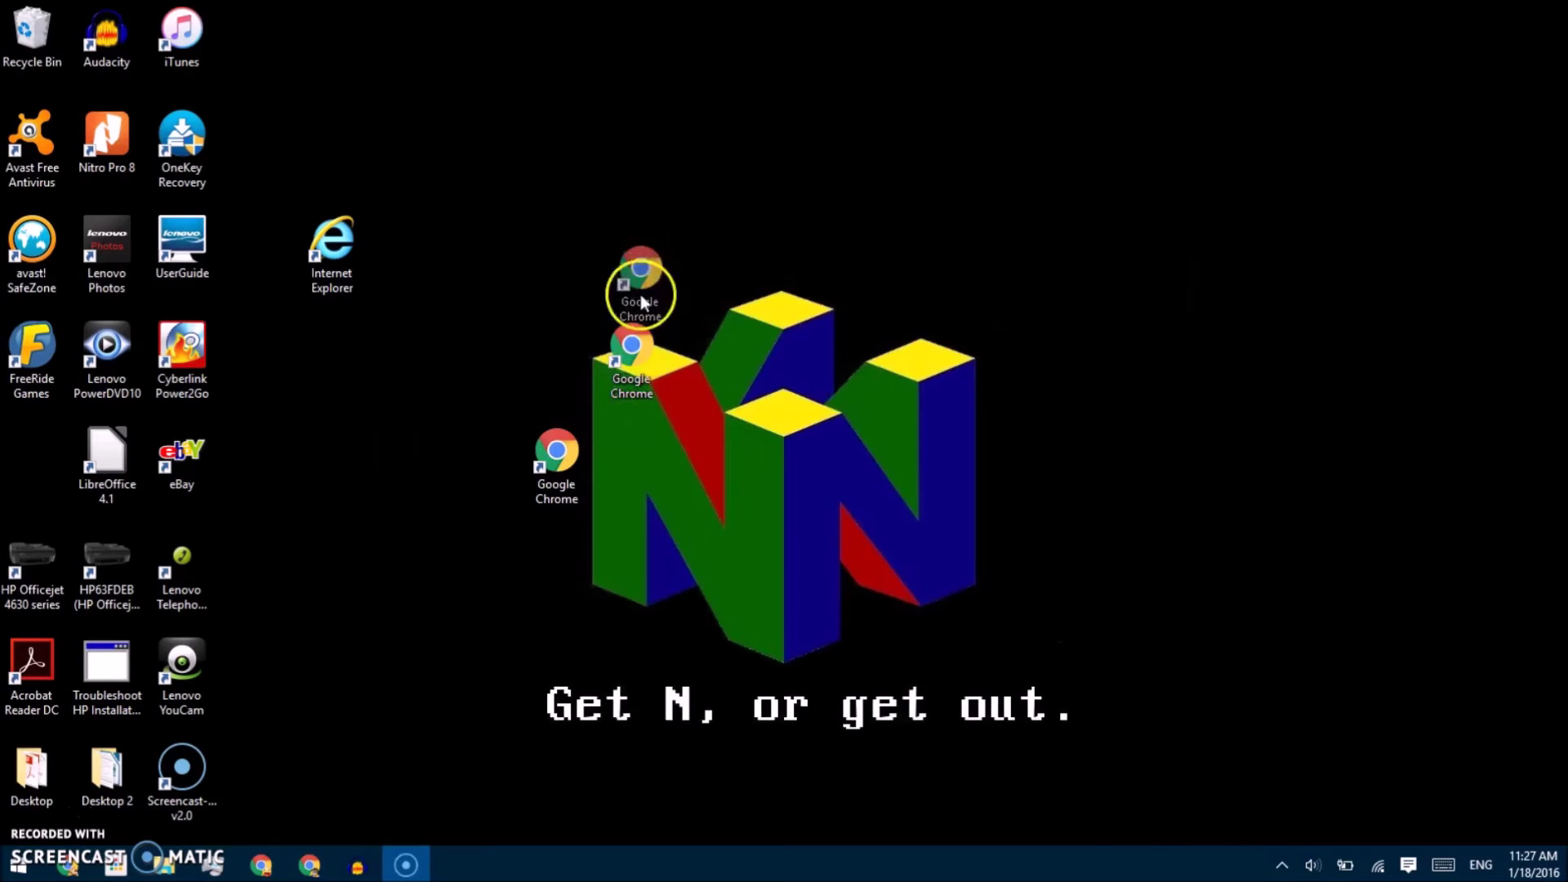
{"action": "left_click_drag", "start_coordinate": [641, 294], "coordinate": [637, 282]}
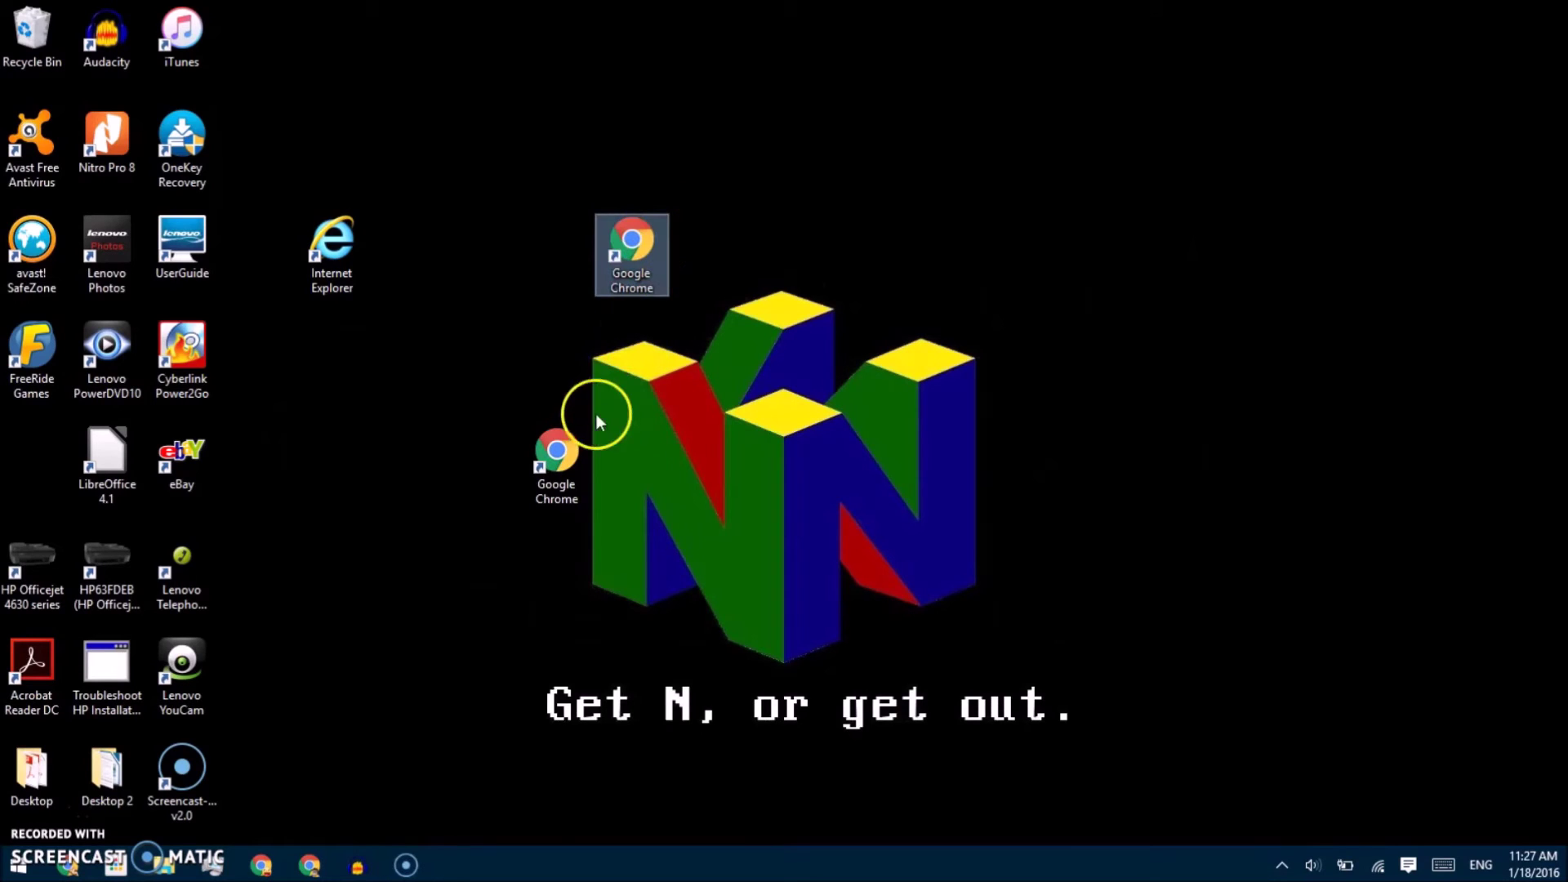
- Append google.com to the target of the lower Google Chrome shortcut, then launch the shortcut to test it and close the browser
{"action": "right_click", "coordinate": [560, 448]}
{"action": "left_click", "coordinate": [383, 833]}
{"action": "left_click", "coordinate": [767, 513]}
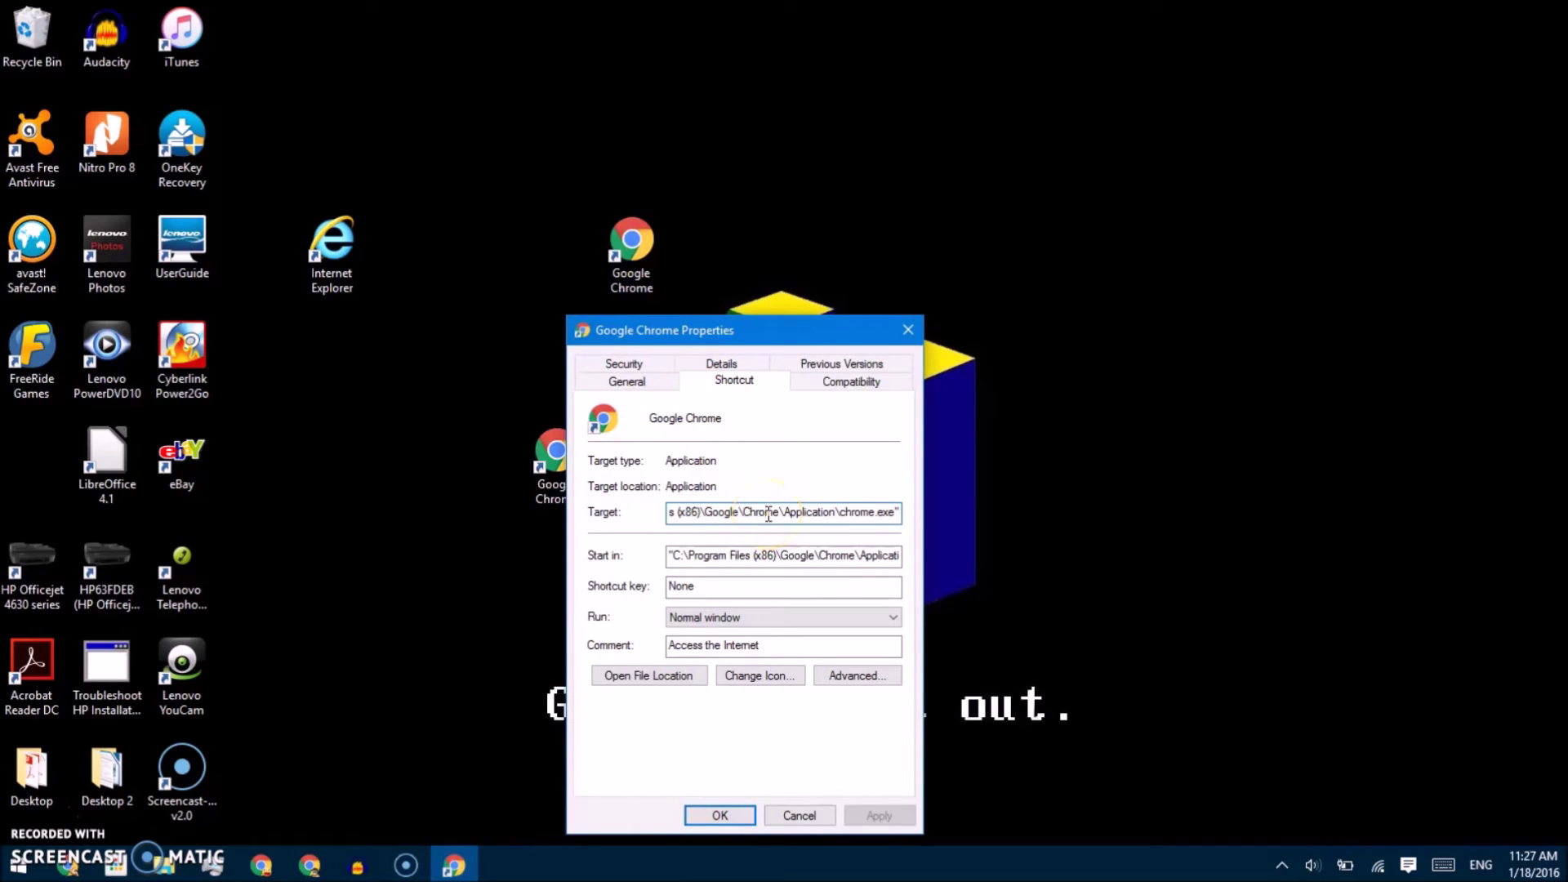
{"action": "key", "text": "Home"}
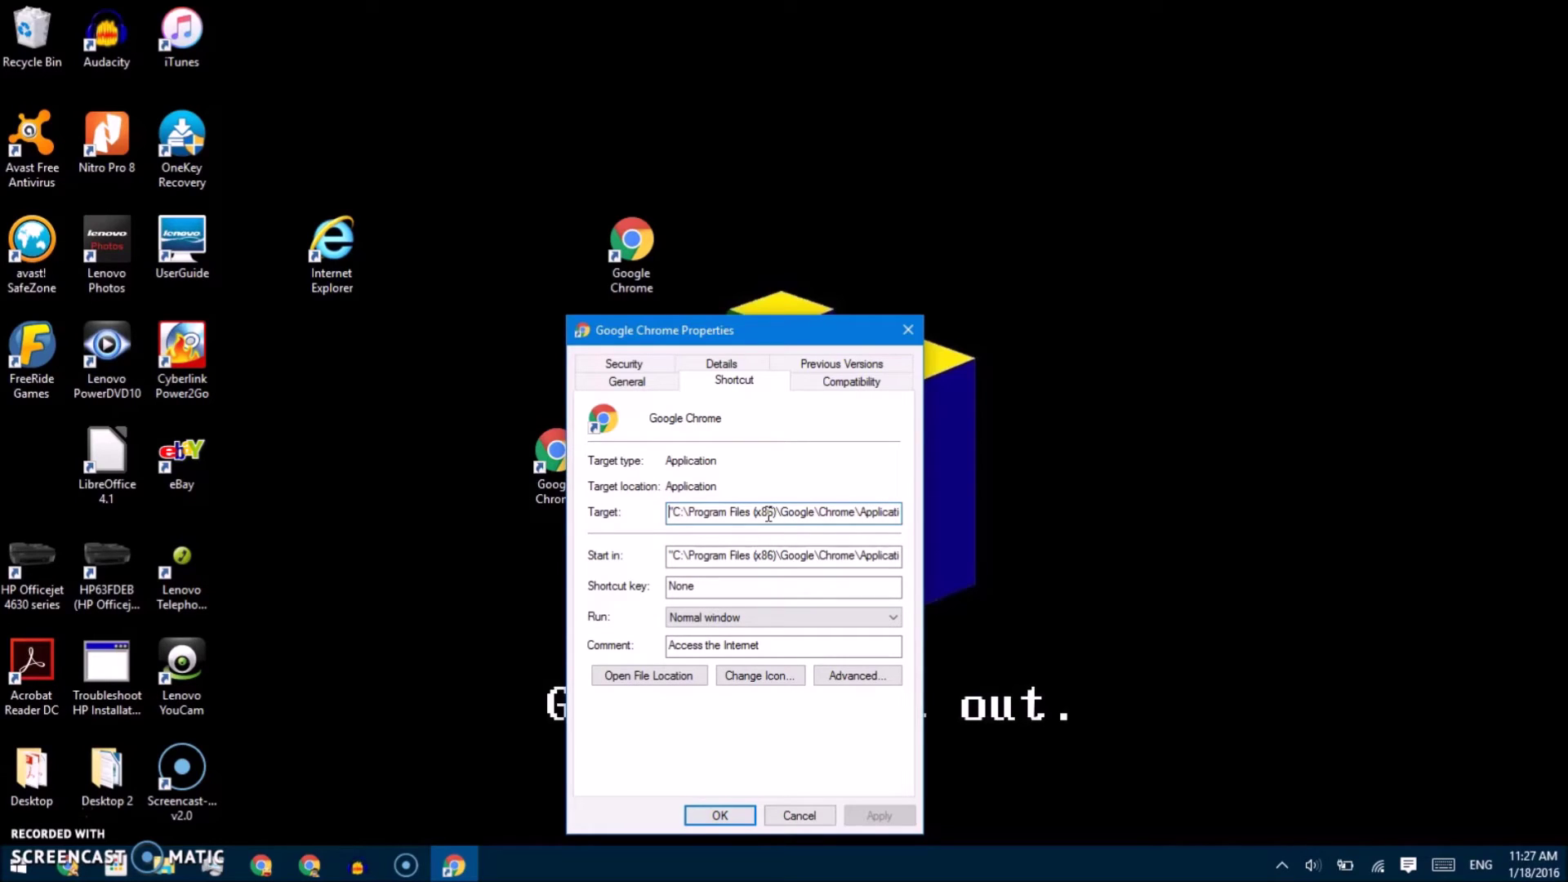
{"action": "key", "text": "End"}
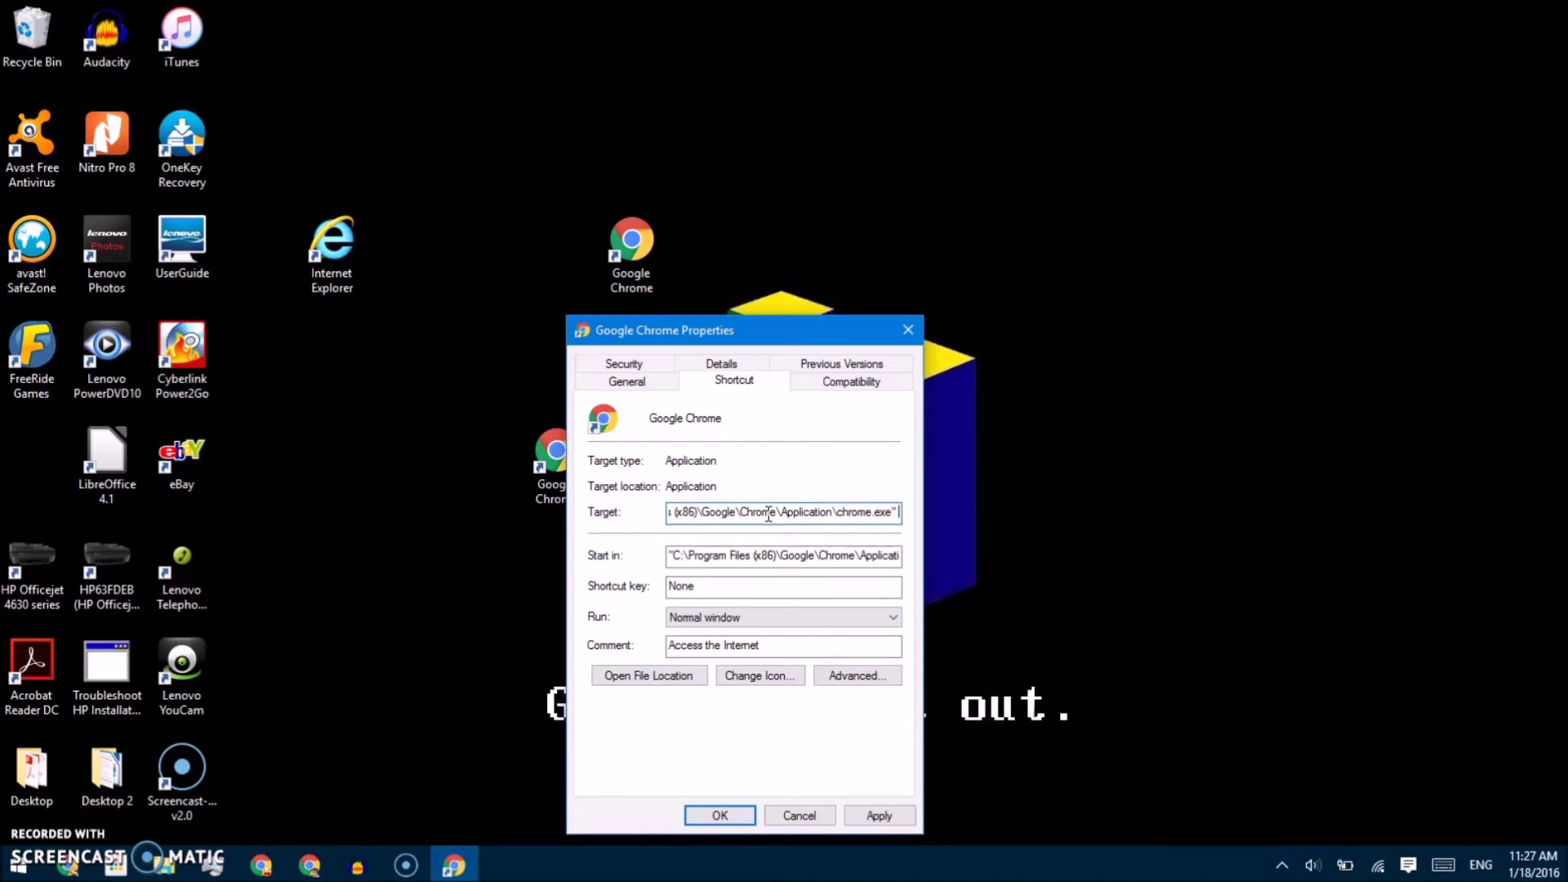
{"action": "type", "text": "googlec"}
{"action": "key", "text": "BackSpace"}
{"action": "type", "text": ".com"}
{"action": "key", "text": "Return"}
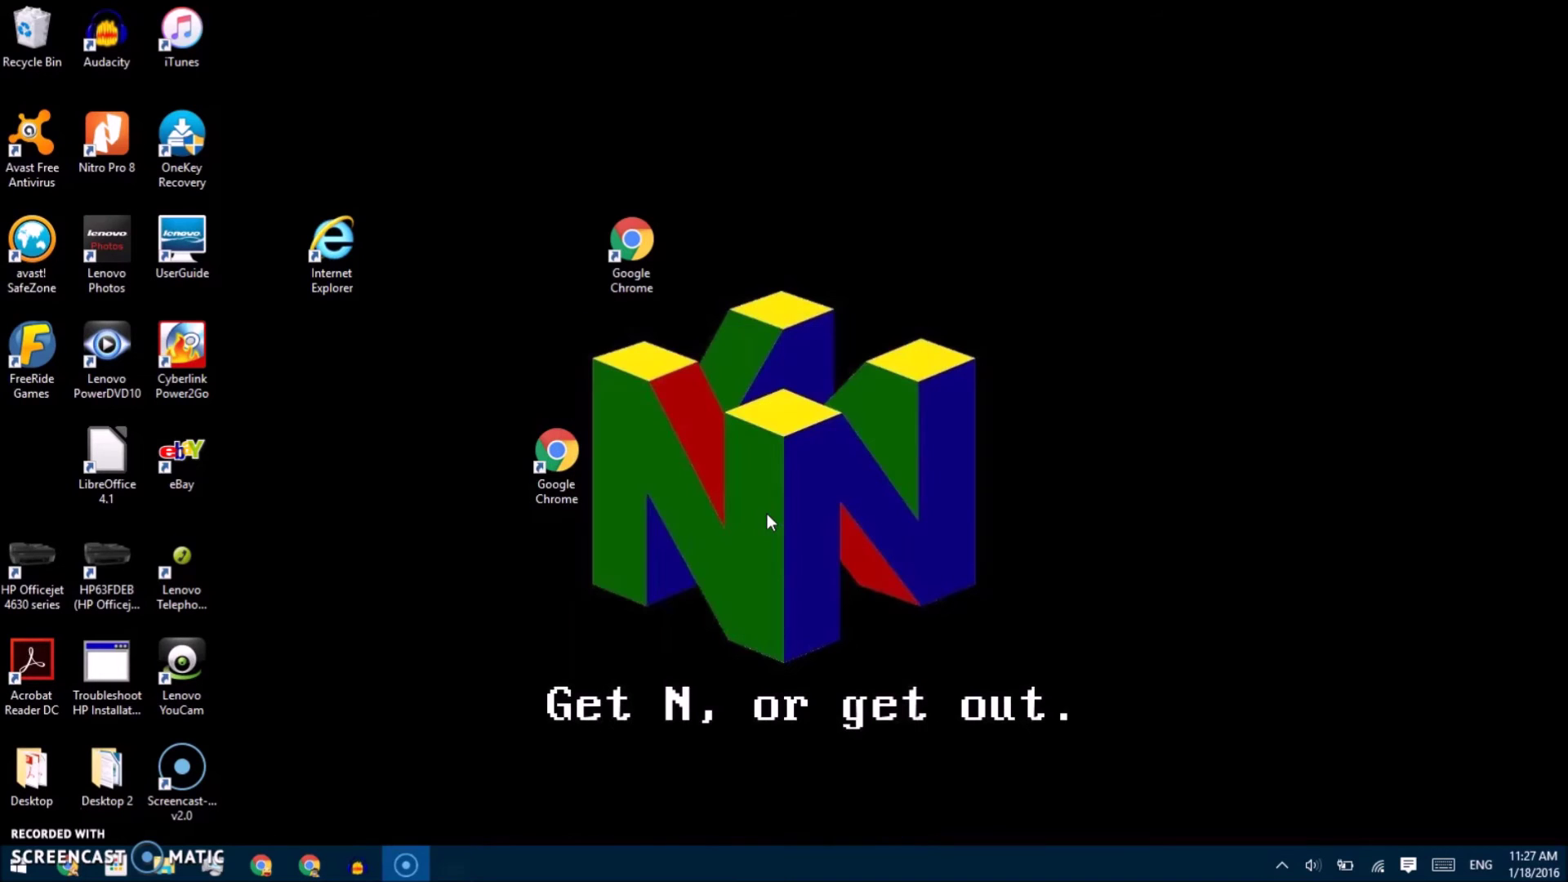
{"action": "double_click", "coordinate": [562, 464]}
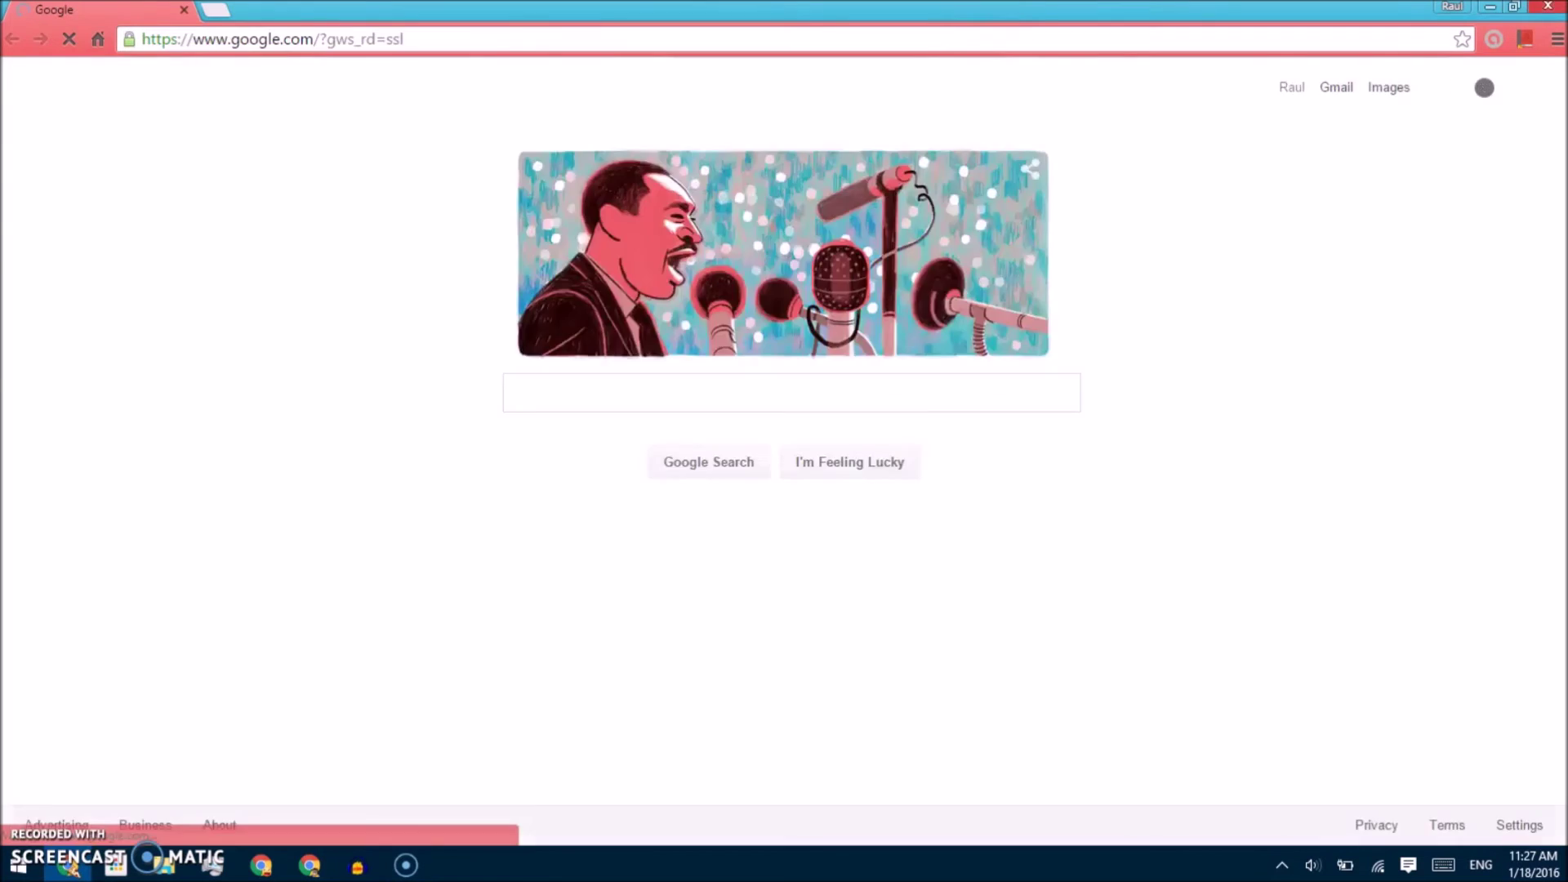
{"action": "left_click", "coordinate": [1548, 5]}
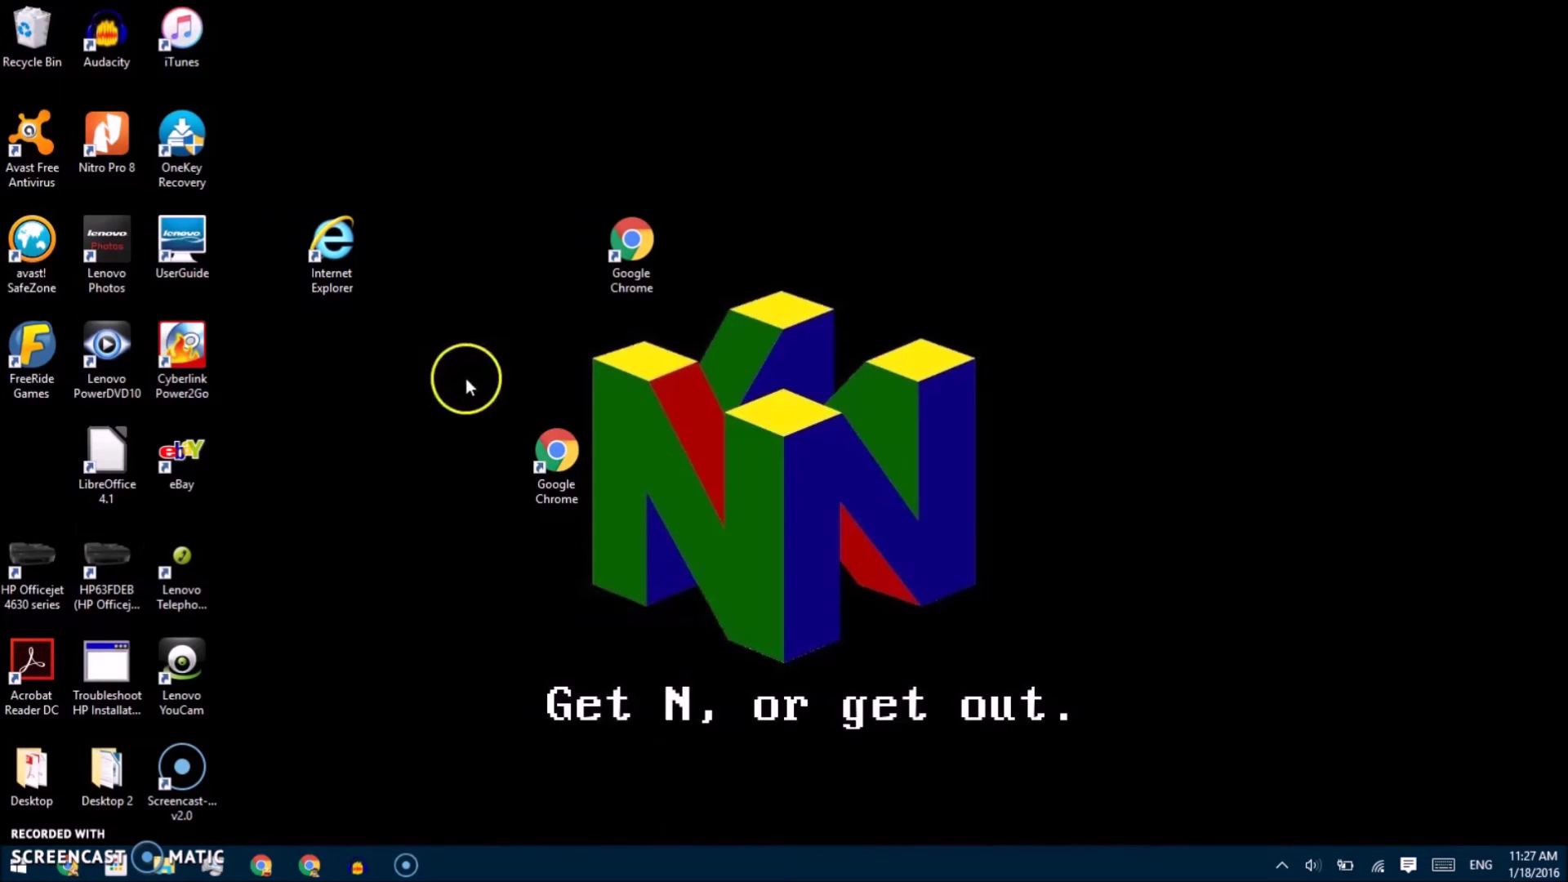
- Remove google.com from the end of the lower Google Chrome shortcut's target, keeping its properties open
{"action": "right_click", "coordinate": [580, 438]}
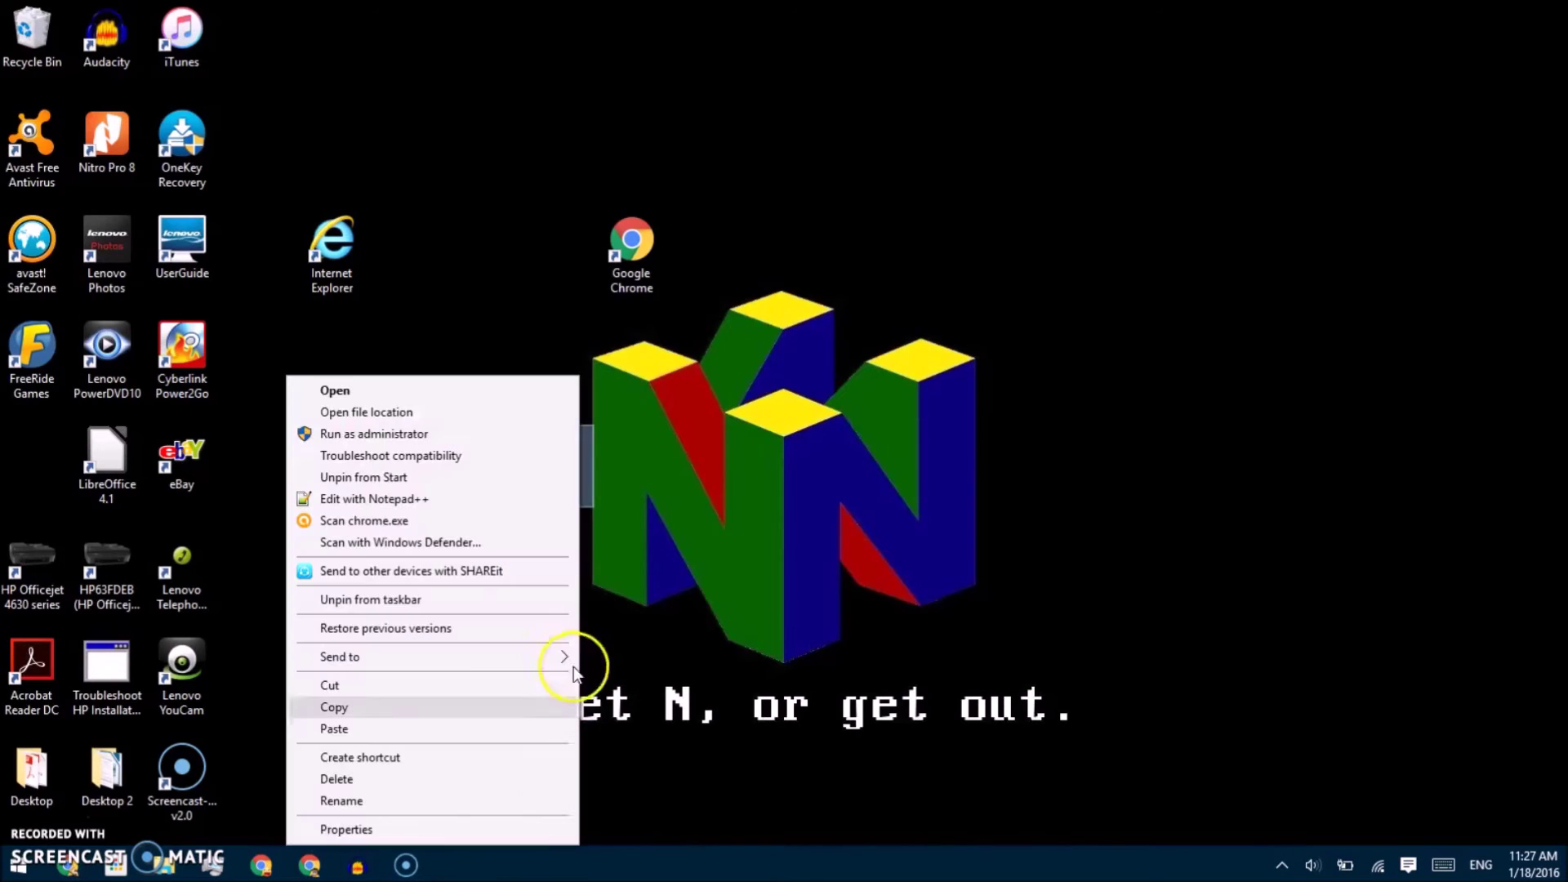
{"action": "left_click", "coordinate": [507, 830]}
{"action": "left_click", "coordinate": [892, 512]}
{"action": "left_click_drag", "start_coordinate": [864, 512], "coordinate": [972, 532]}
{"action": "key", "text": "BackSpace"}
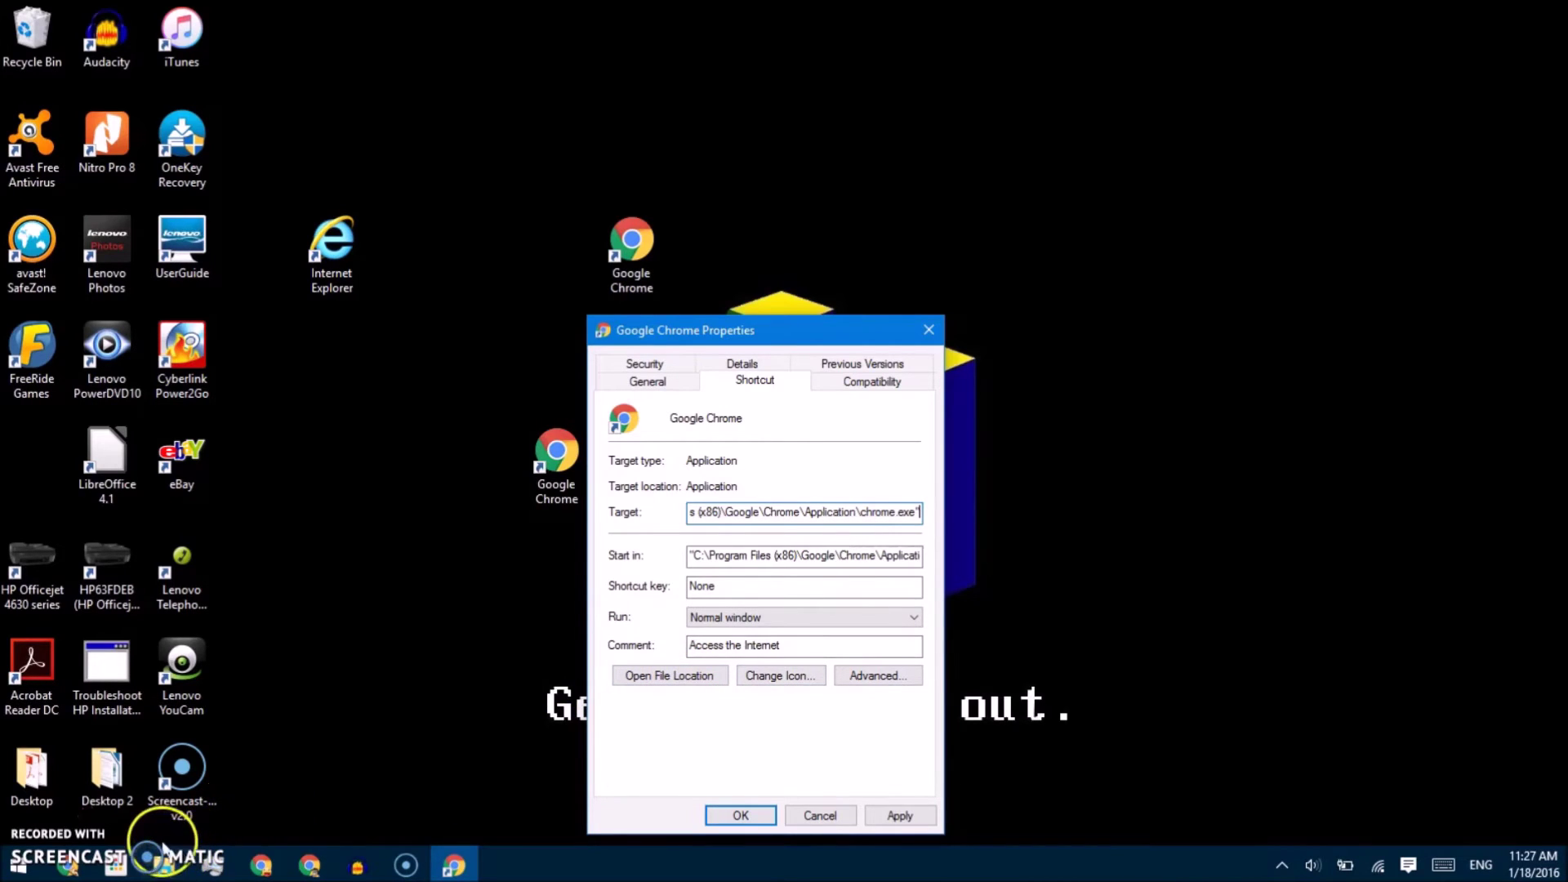
- Switch to YouTube in Chrome and search for "never gonna give you up"
{"action": "left_click", "coordinate": [115, 865]}
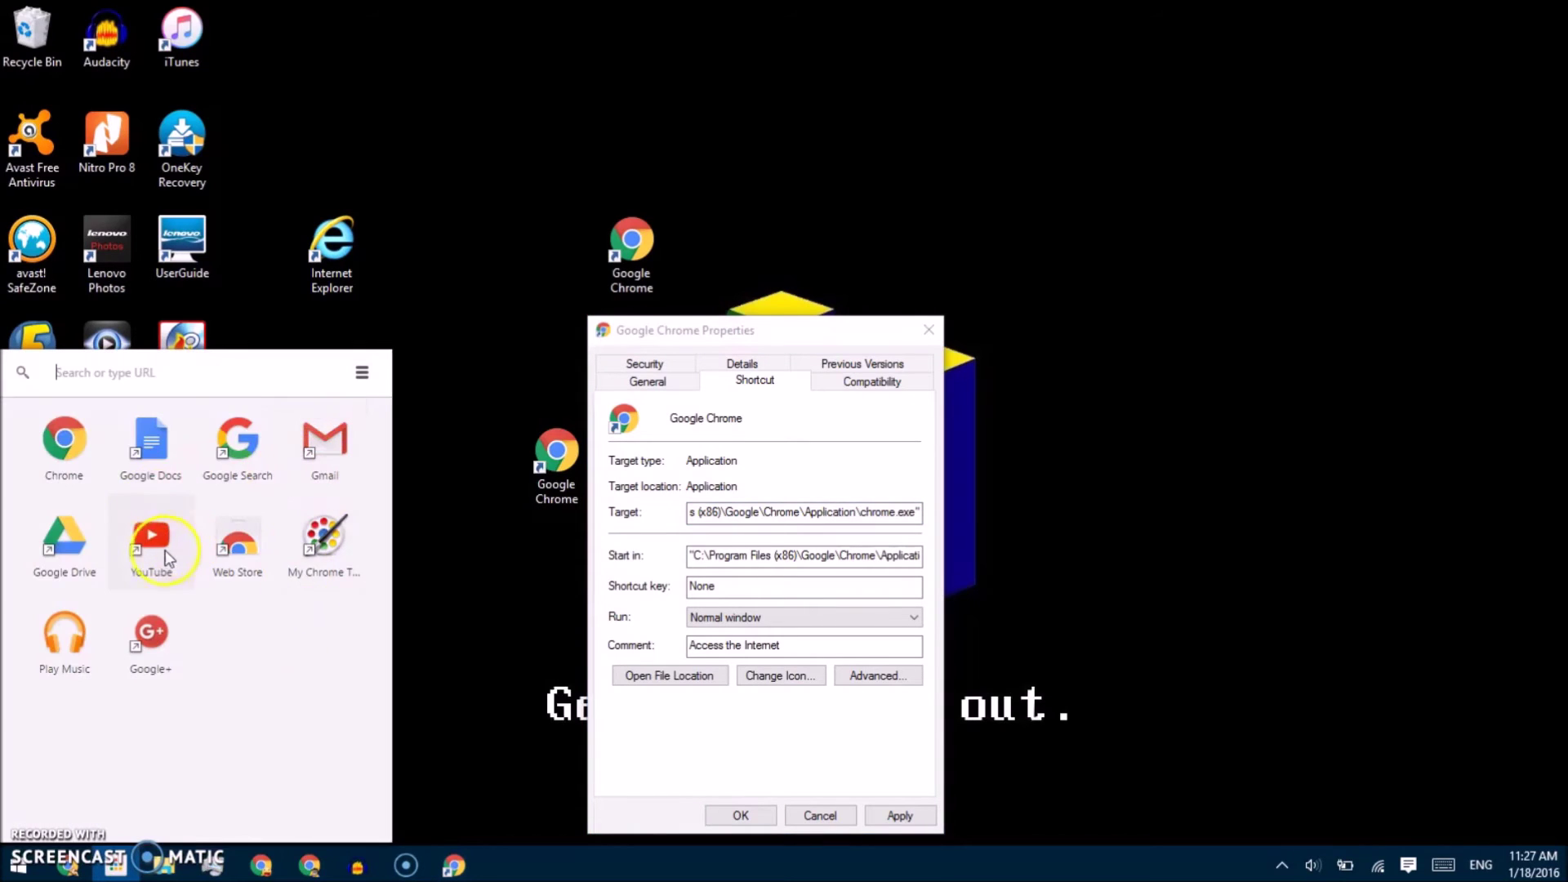
{"action": "left_click", "coordinate": [162, 552]}
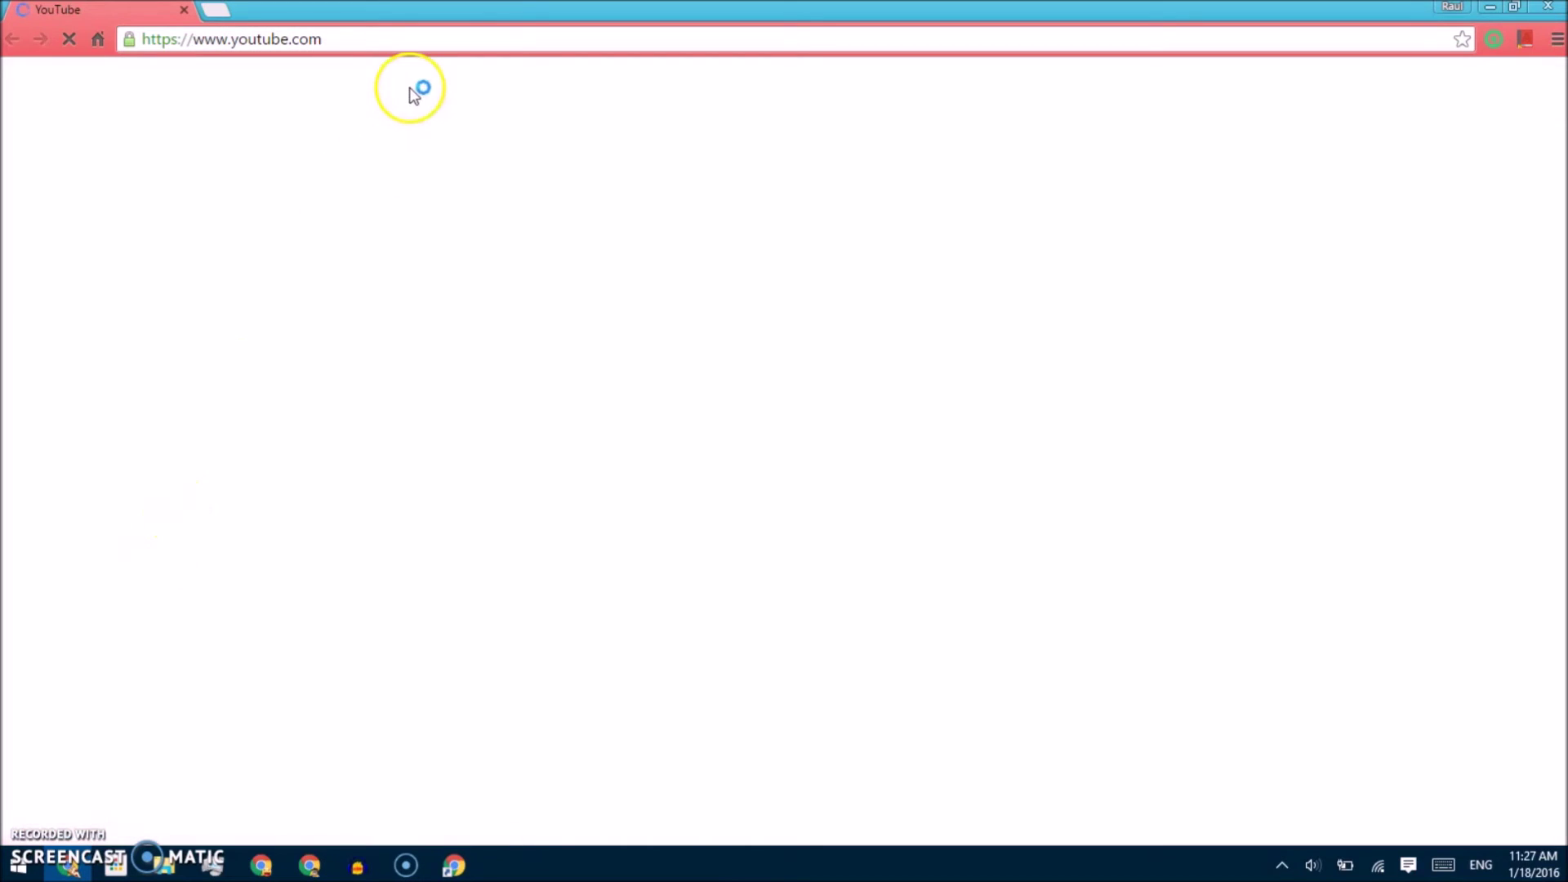
{"action": "type", "text": "neve"}
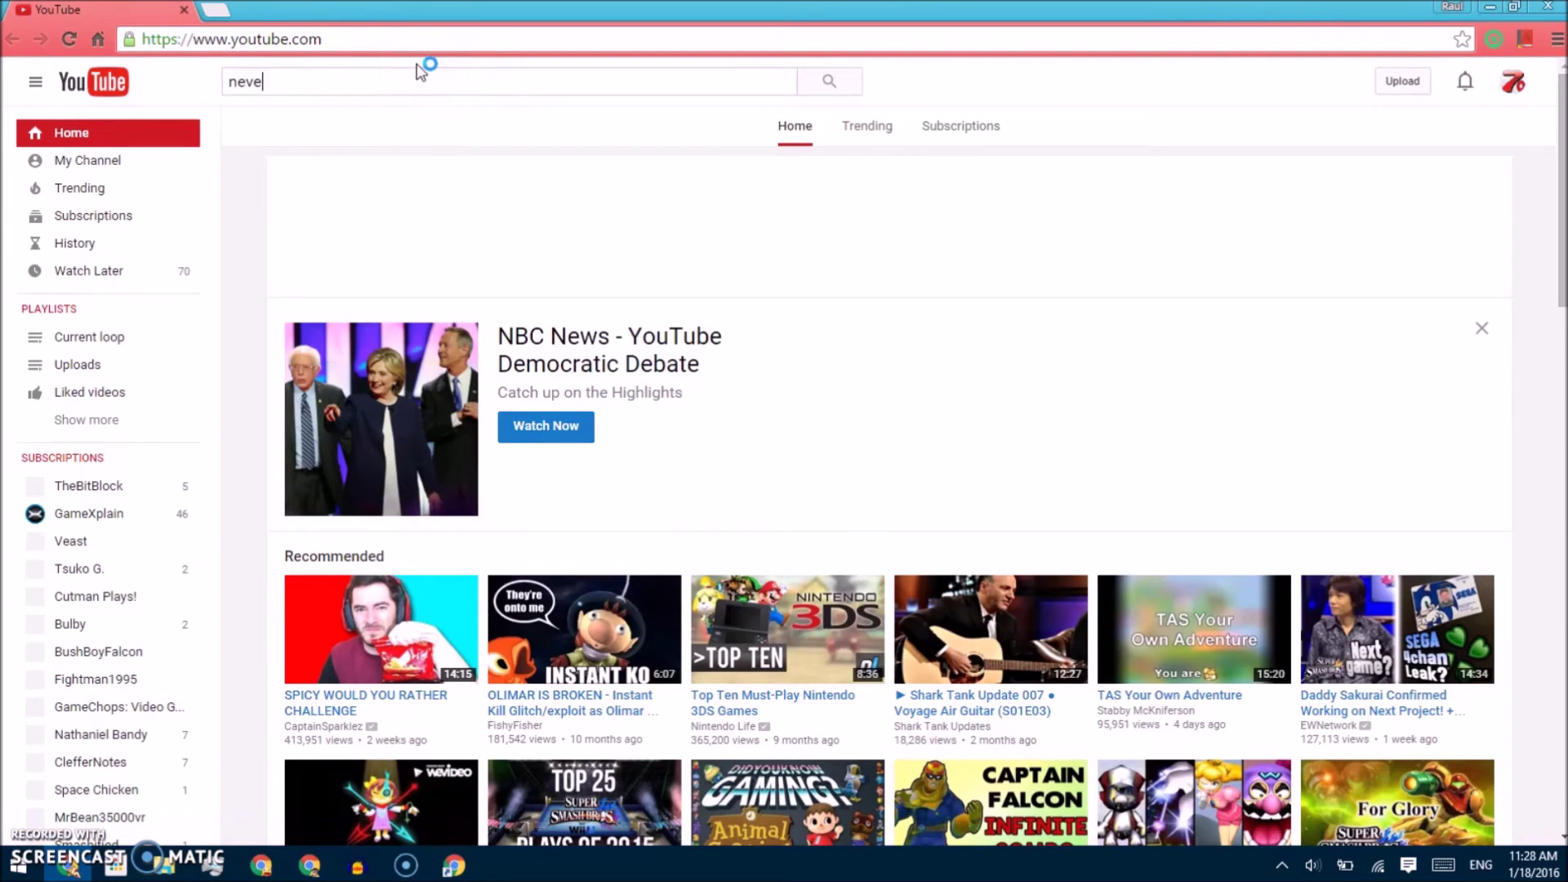
{"action": "type", "text": "r gonna give you up"}
{"action": "key", "text": "Return"}
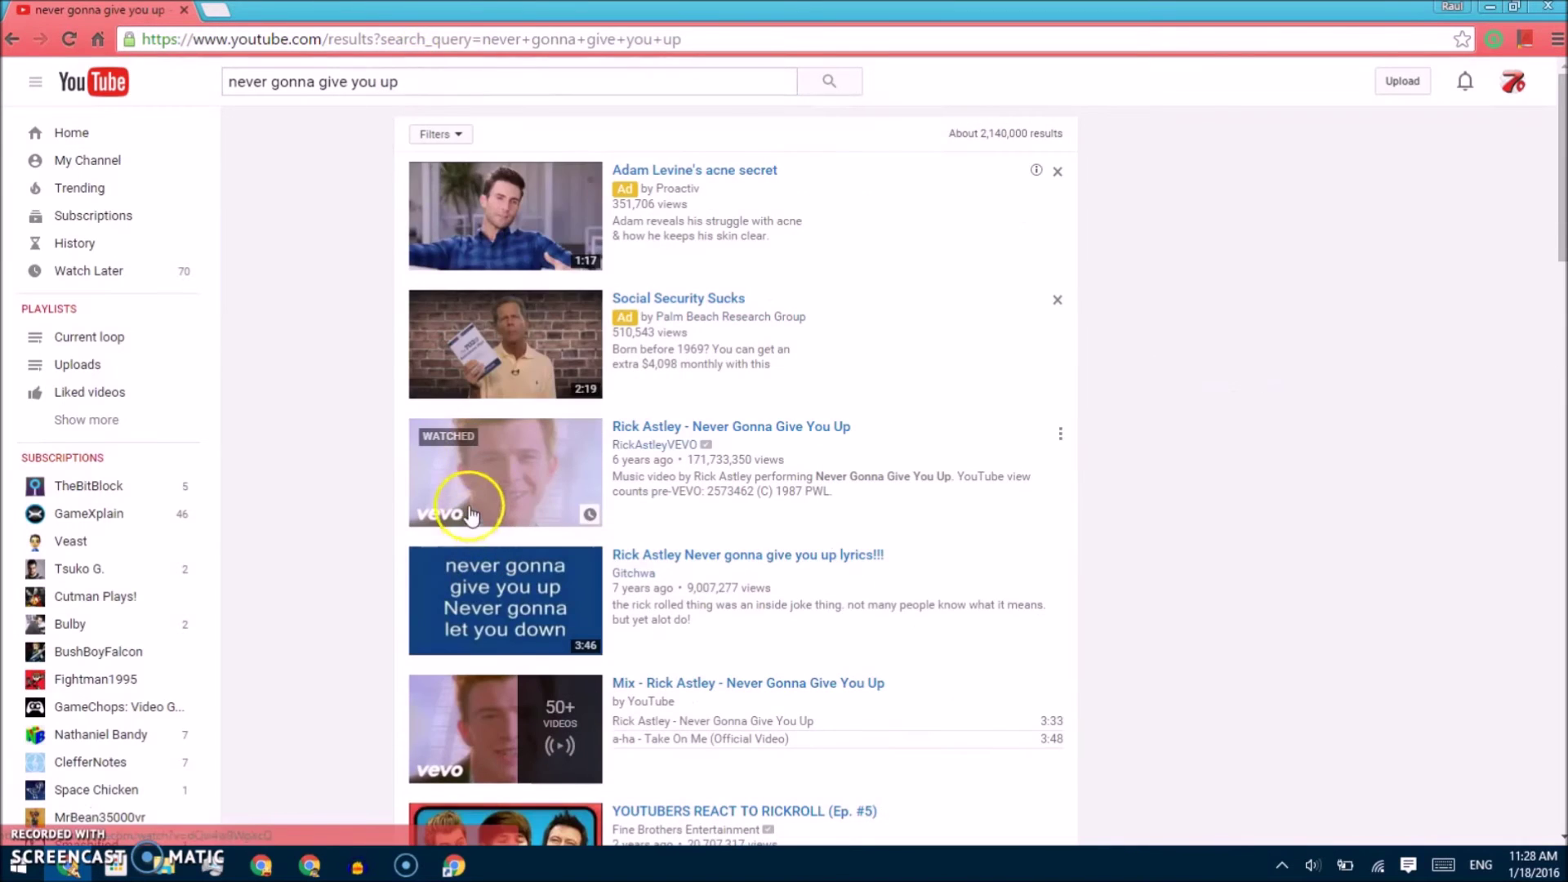
- Open the video "Rick Astley - Never Gonna Give You Up" and copy its web address
{"action": "left_click", "coordinate": [470, 503]}
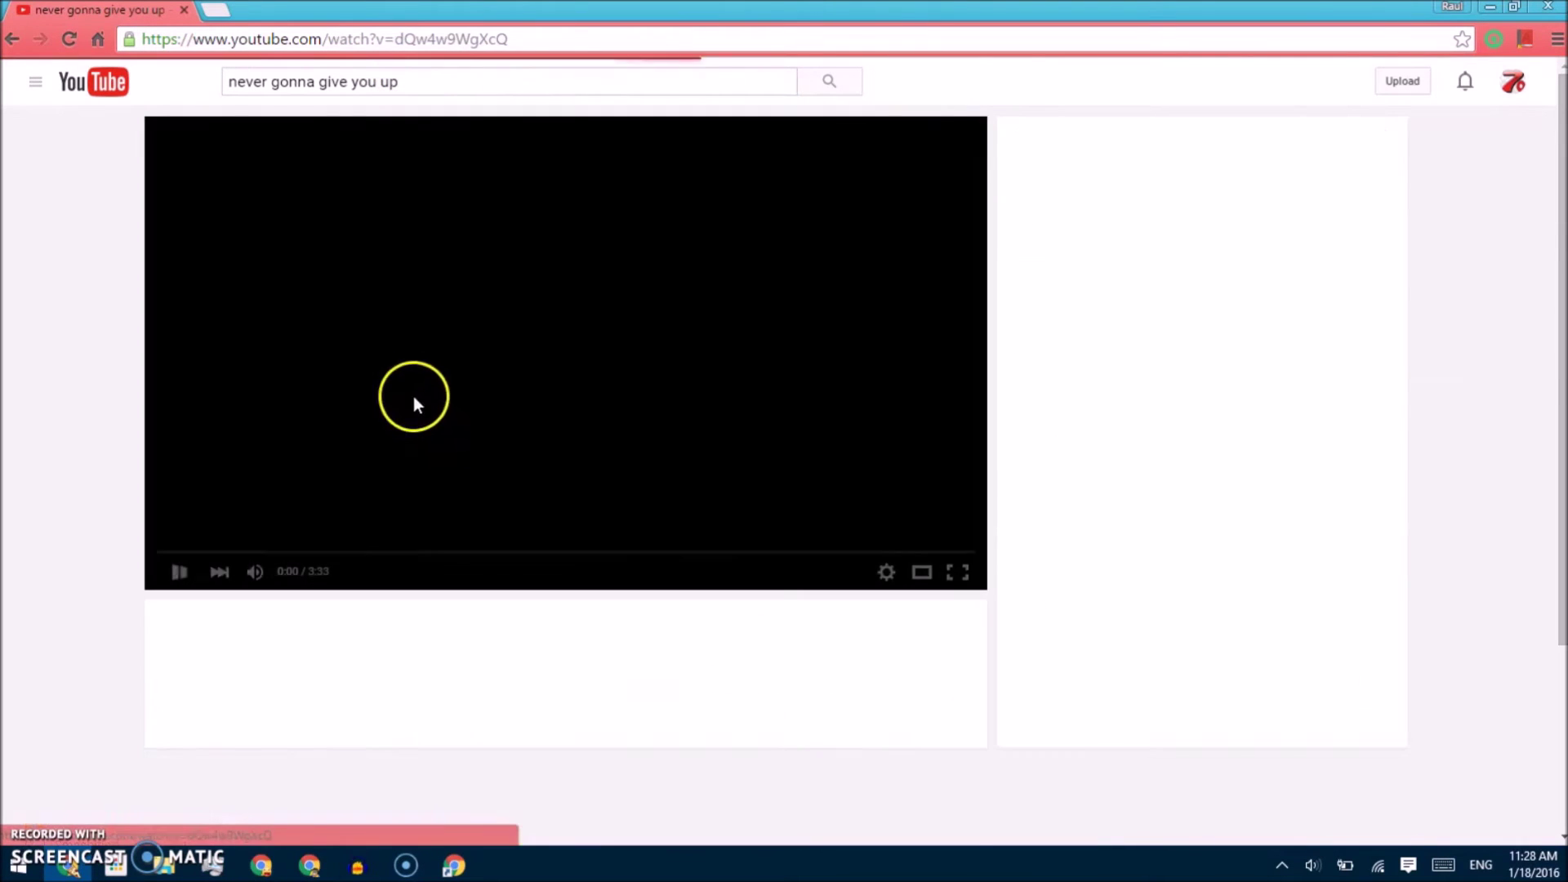
{"action": "left_click", "coordinate": [433, 37]}
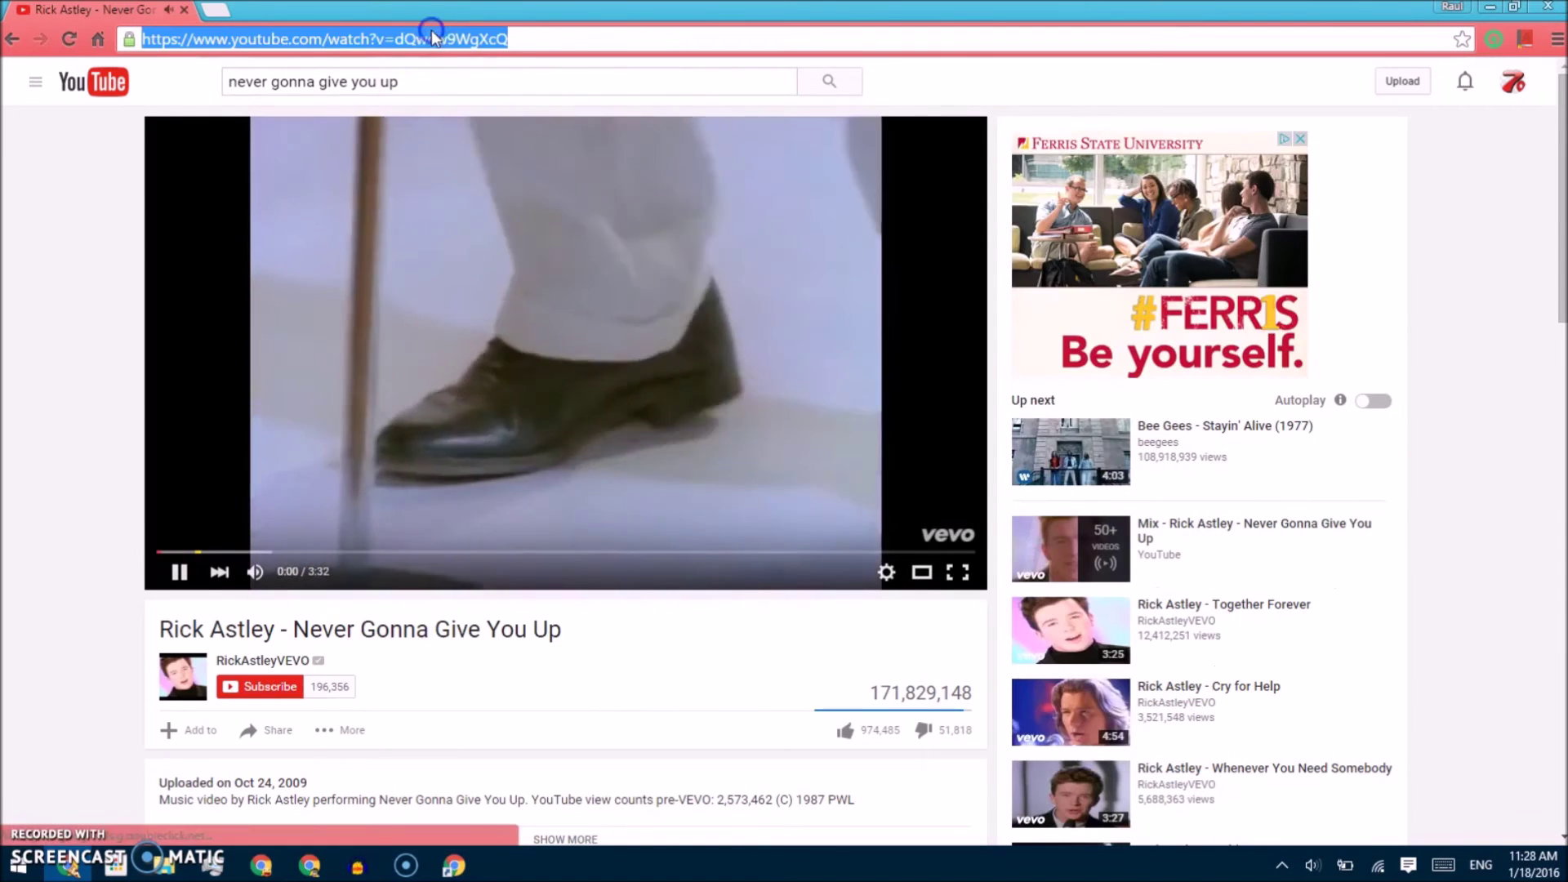
{"action": "left_click", "coordinate": [419, 260]}
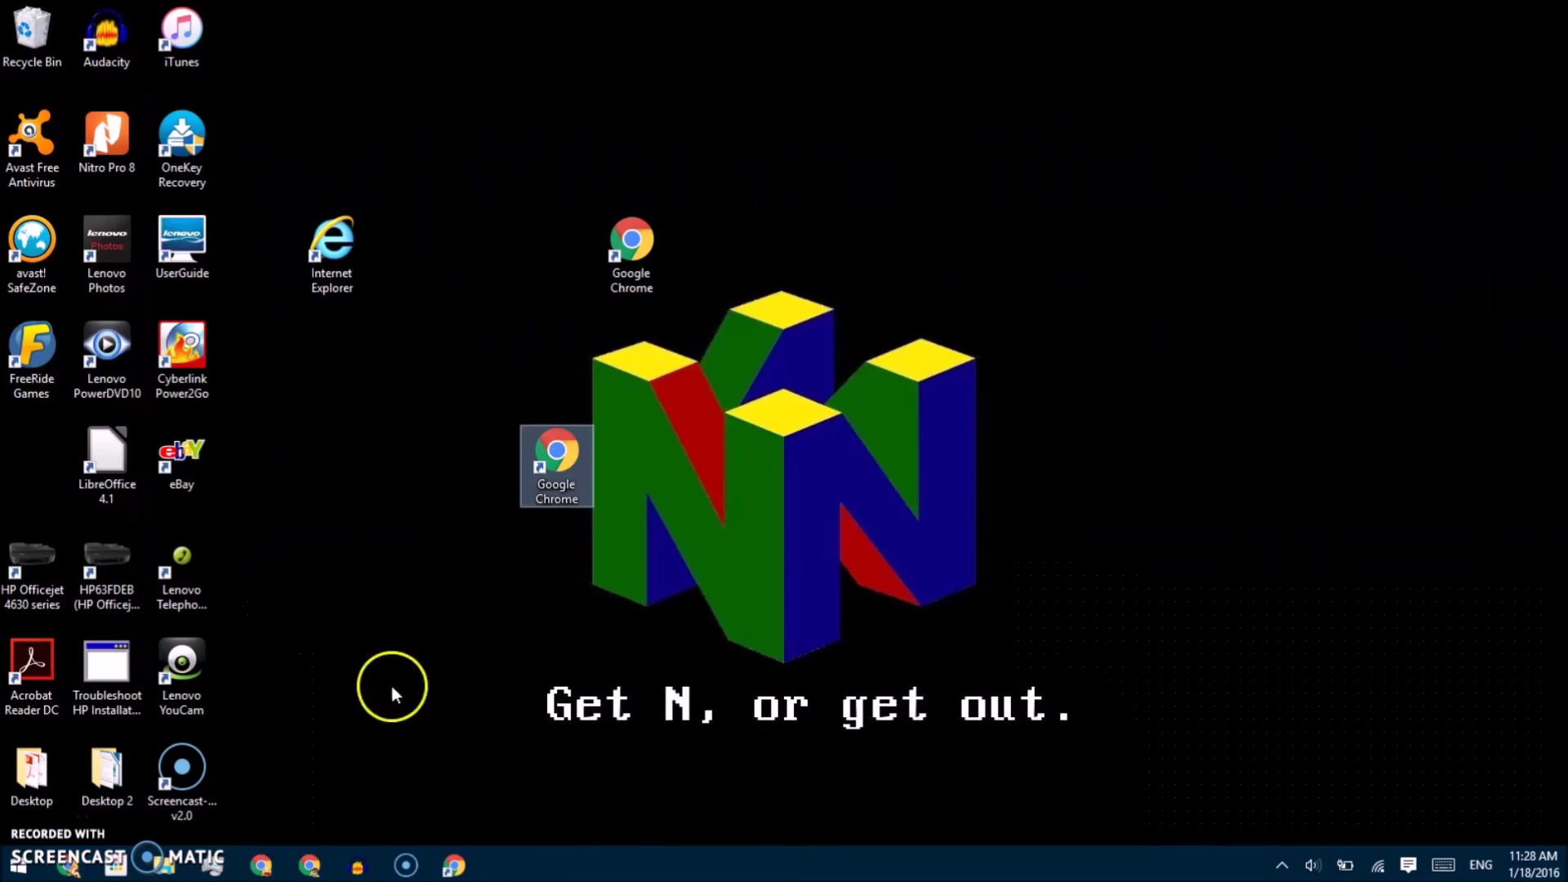
- Return to the Google Chrome shortcut's properties and append the copied YouTube video address to its target
{"action": "left_click", "coordinate": [453, 864]}
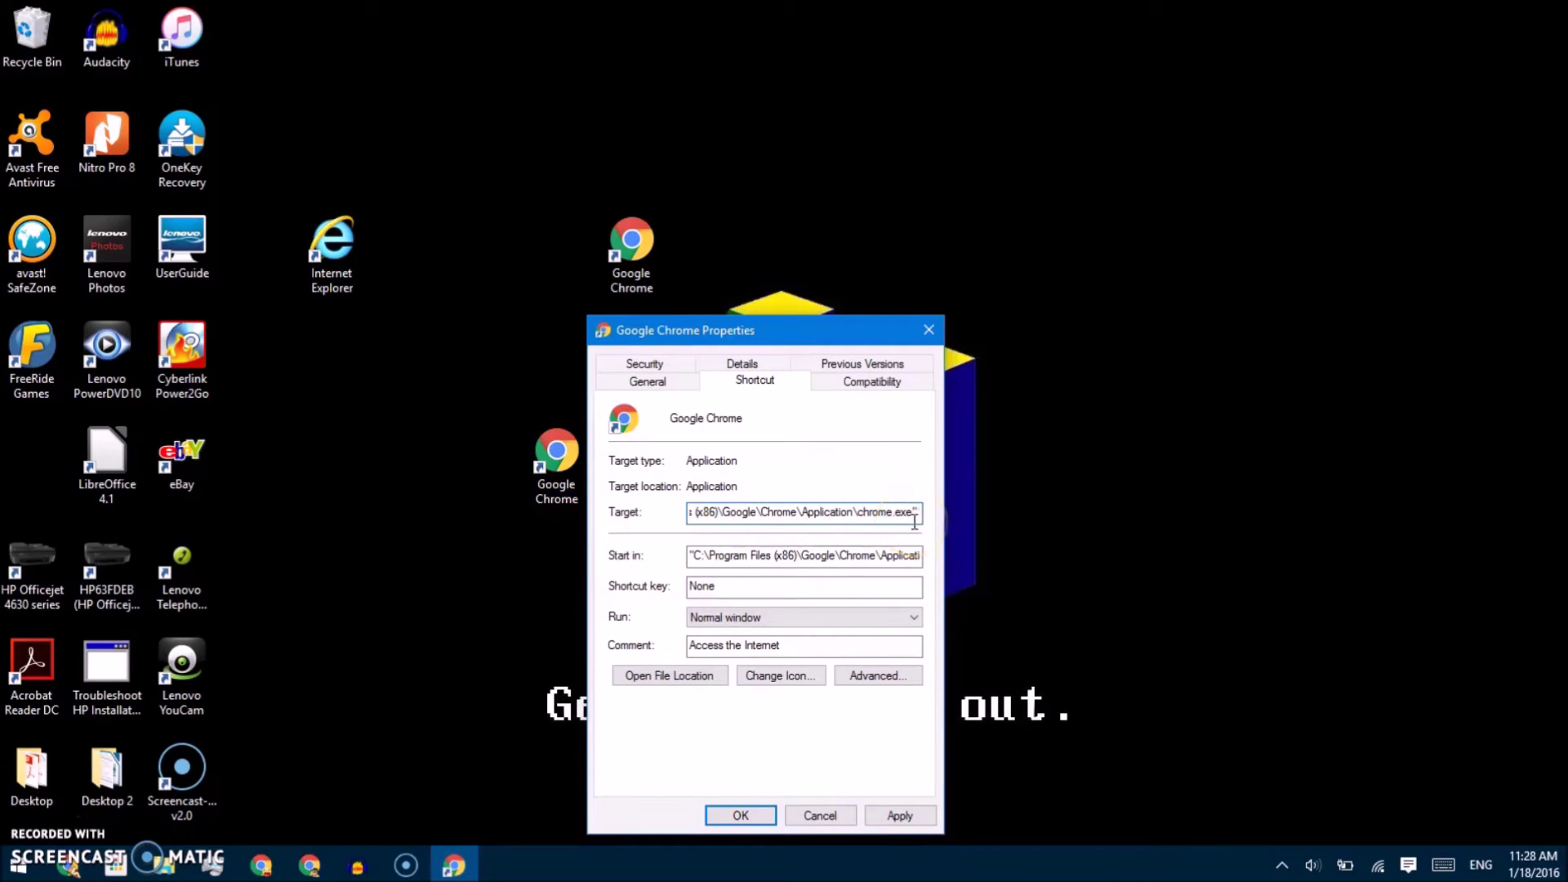
{"action": "key", "text": "ctrl+v"}
{"action": "left_click", "coordinate": [740, 816]}
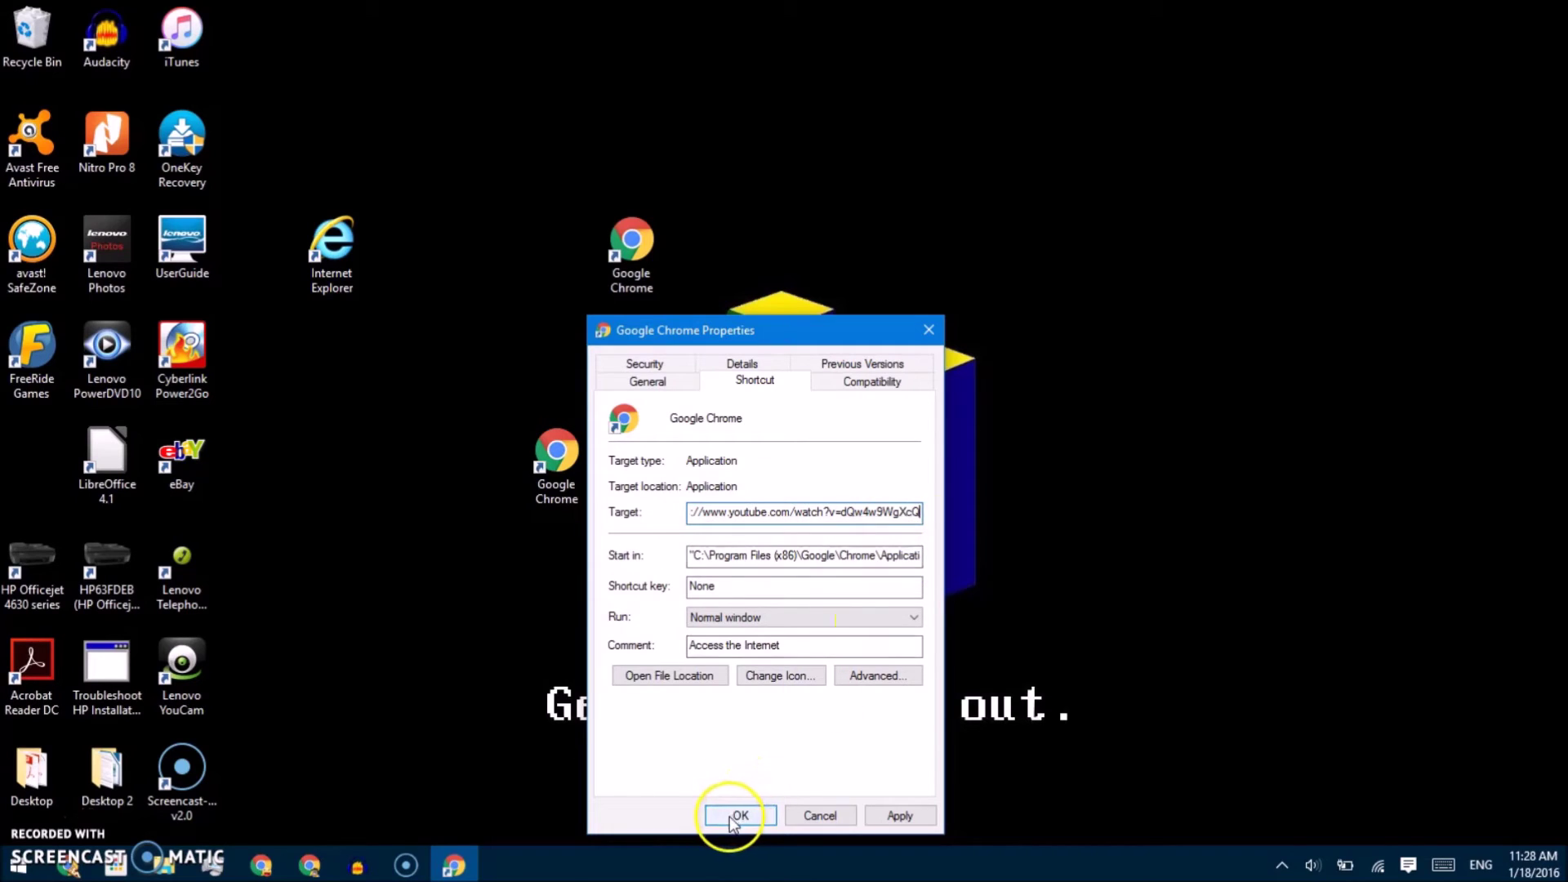
- Move the other Google Chrome icon below Internet Explorer and launch the edited Google Chrome shortcut to test it
{"action": "left_click_drag", "start_coordinate": [623, 233], "coordinate": [315, 331]}
{"action": "left_click", "coordinate": [548, 453]}
{"action": "double_click", "coordinate": [548, 452]}
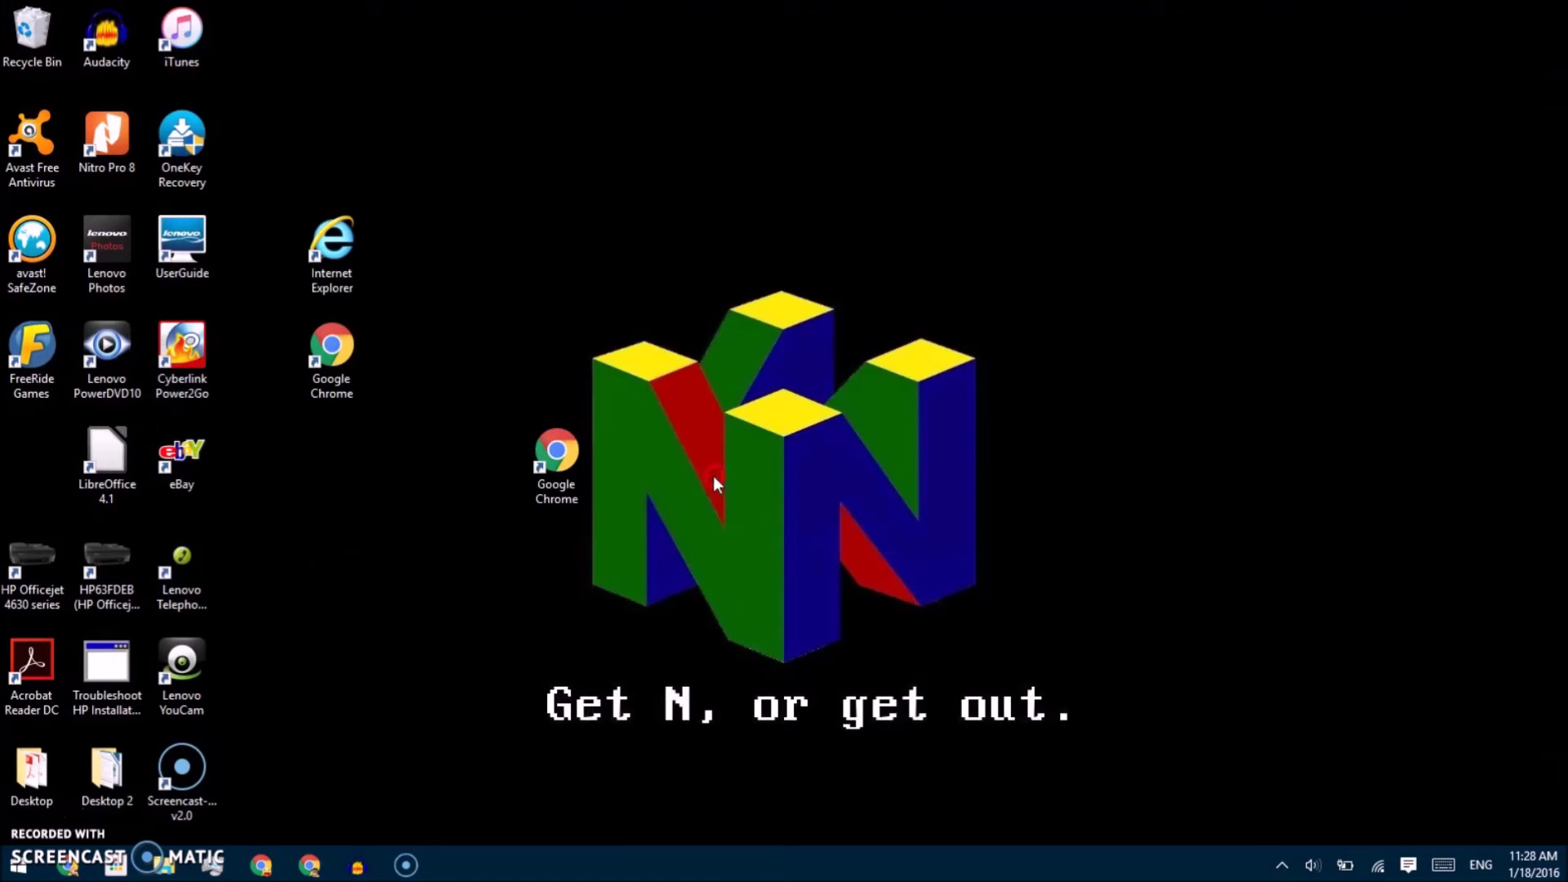
{"action": "double_click", "coordinate": [552, 468]}
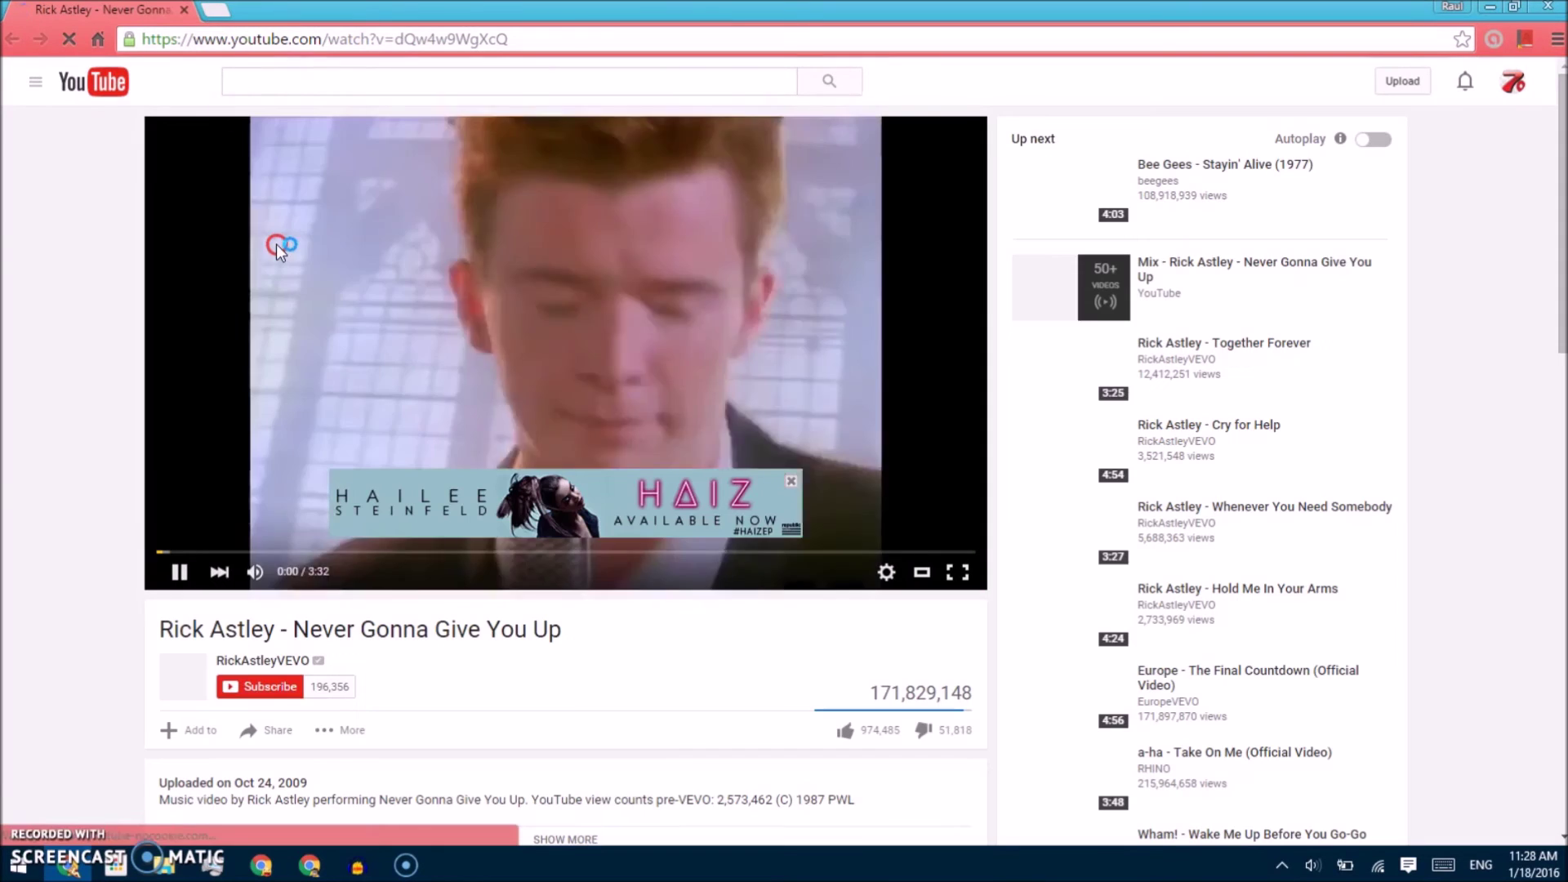
{"action": "left_click", "coordinate": [242, 267]}
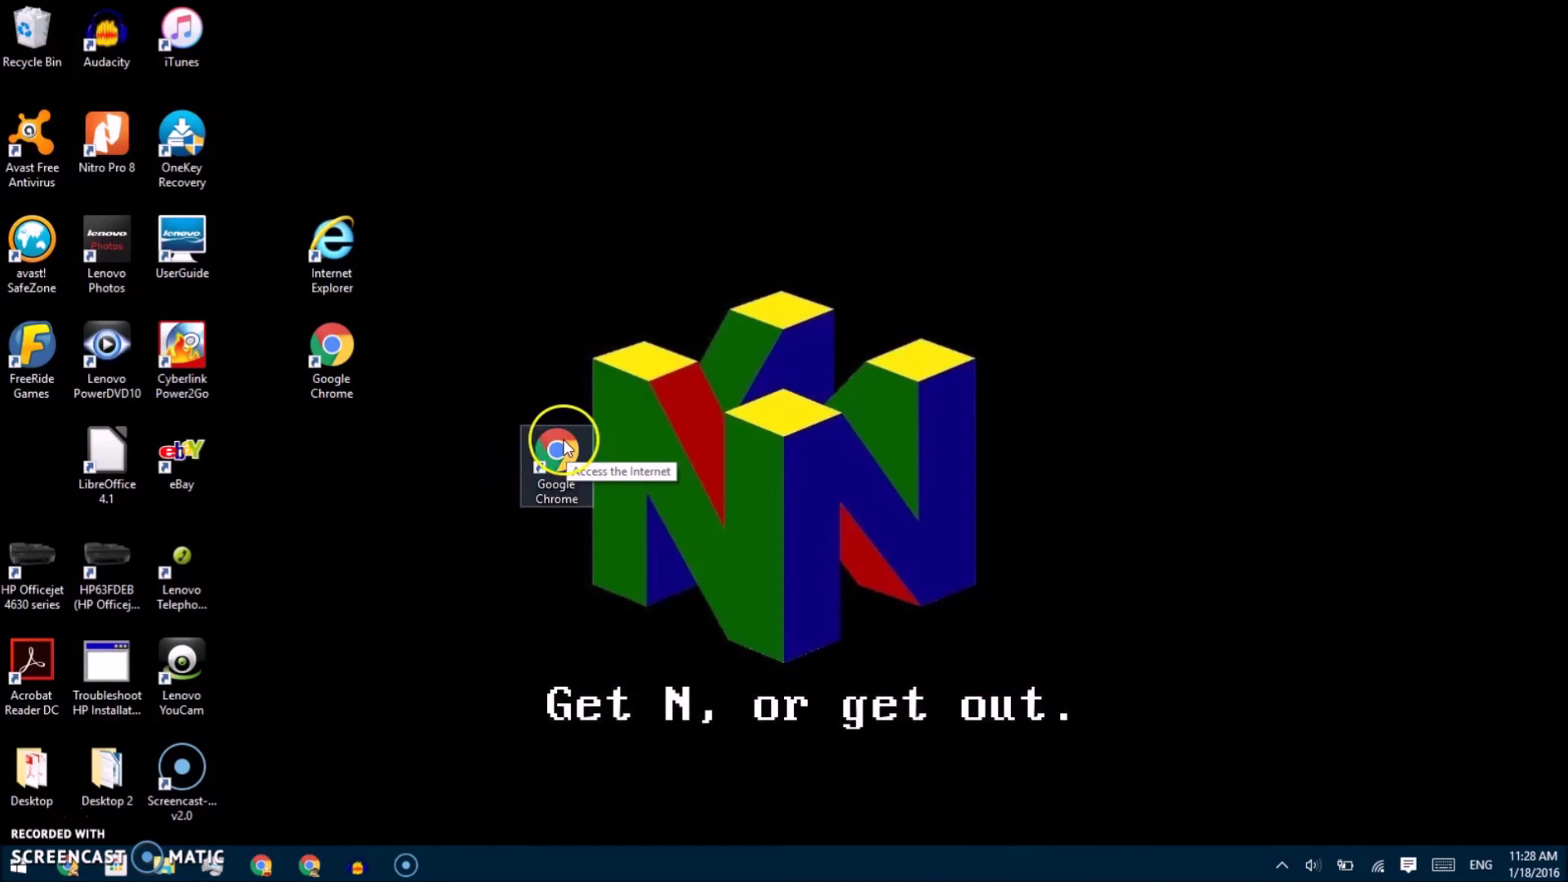
- Place the edited Google Chrome shortcut directly beside the other Google Chrome icon, in the row below Internet Explorer
{"action": "right_click", "coordinate": [564, 441]}
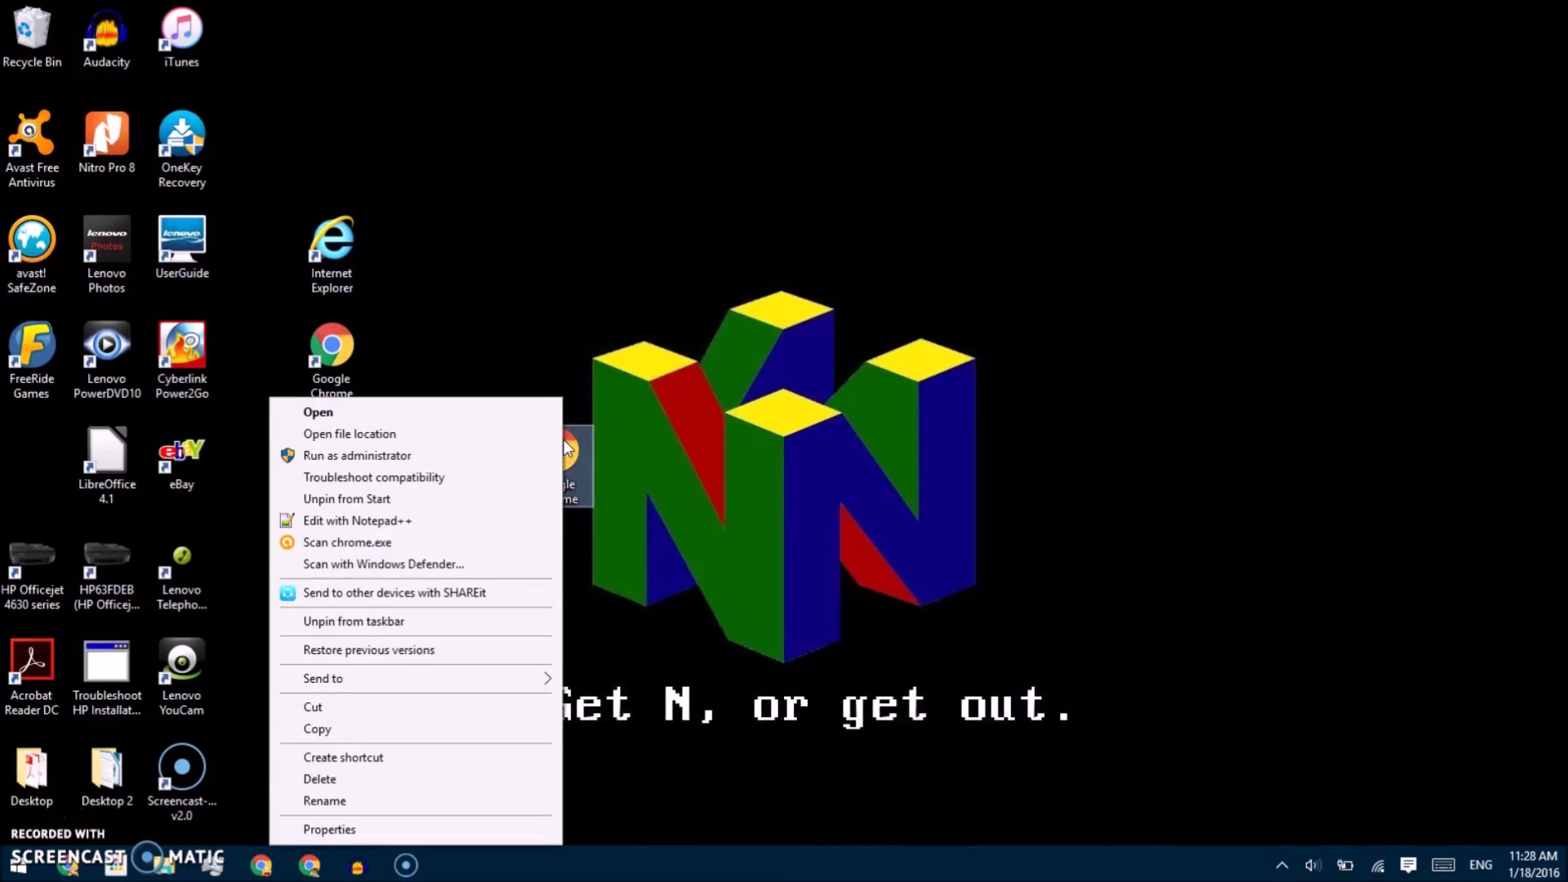
{"action": "left_click", "coordinate": [664, 544]}
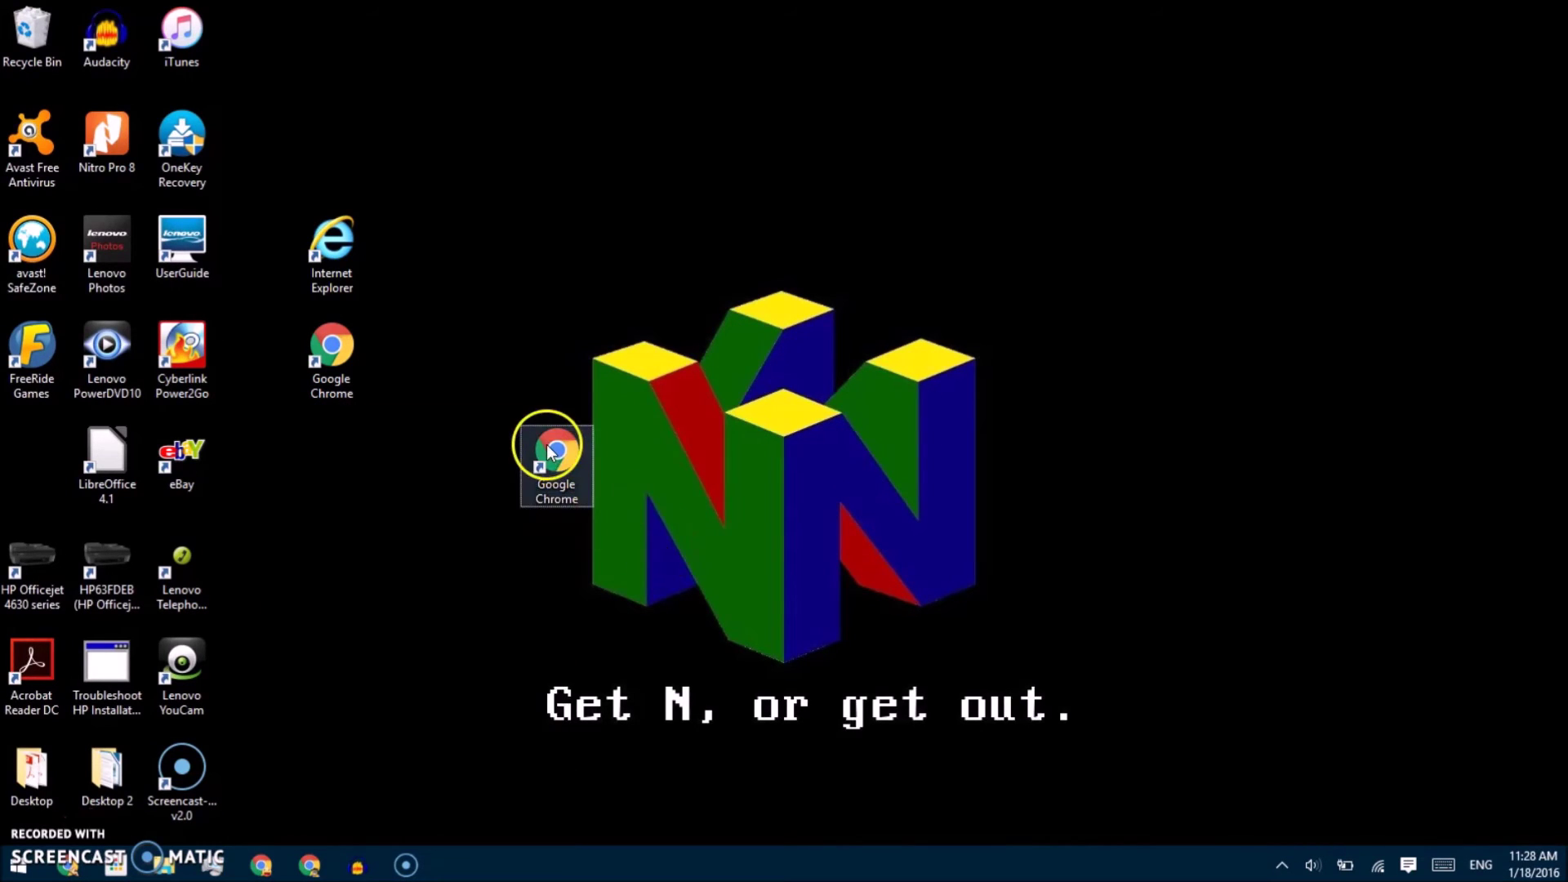
{"action": "left_click", "coordinate": [554, 454]}
{"action": "left_click_drag", "start_coordinate": [554, 454], "coordinate": [401, 364]}
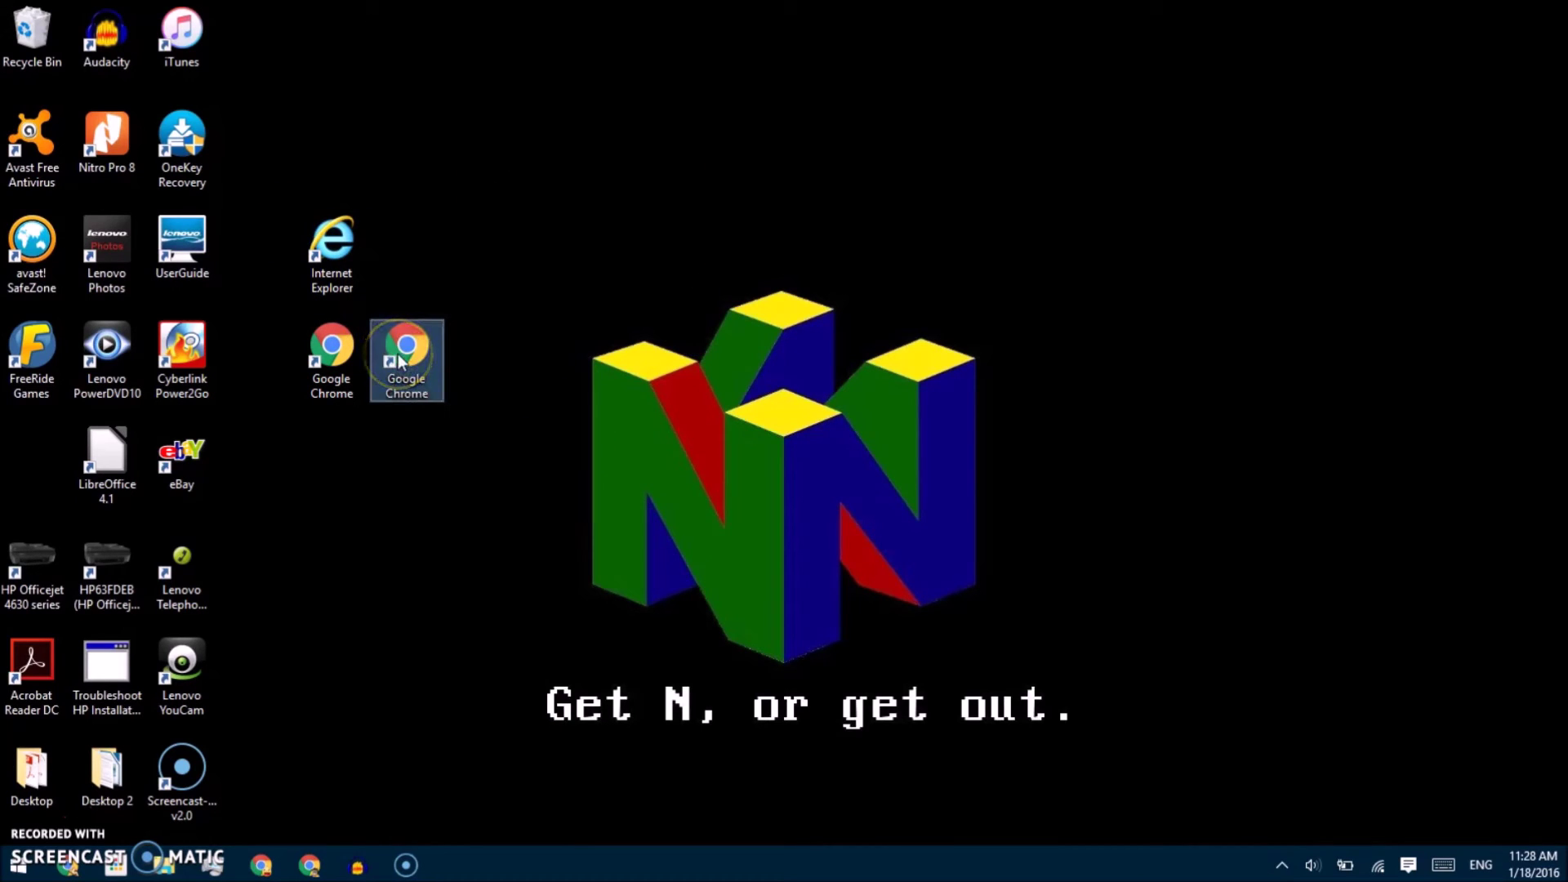
- Open Google Search in a Chrome window from the Chrome app launcher
{"action": "left_click", "coordinate": [116, 865]}
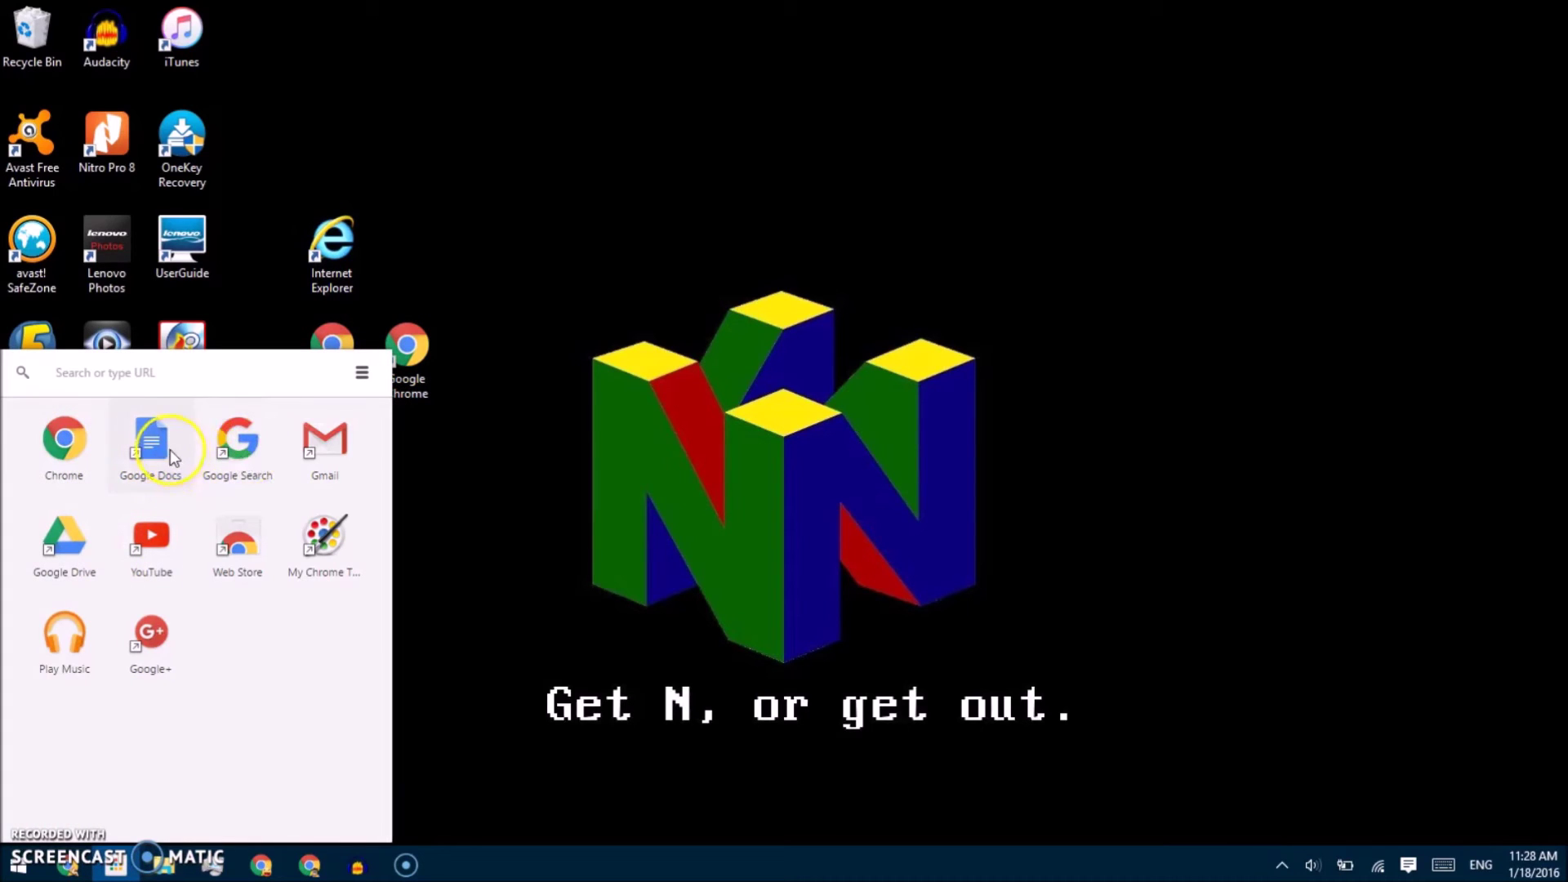
{"action": "left_click", "coordinate": [244, 438]}
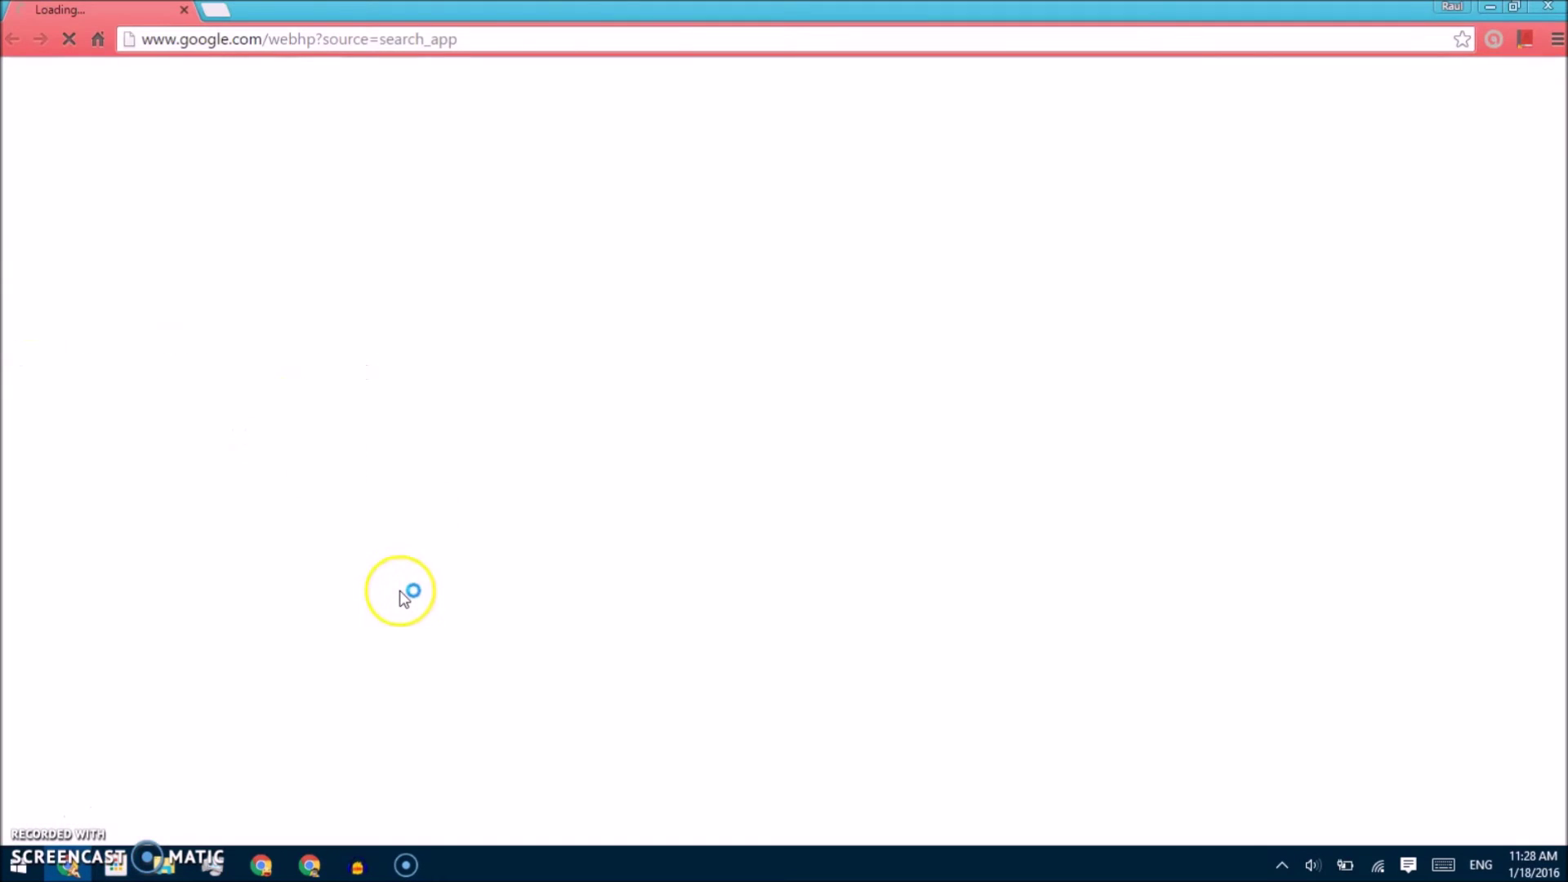
{"action": "key", "text": "alt+F4"}
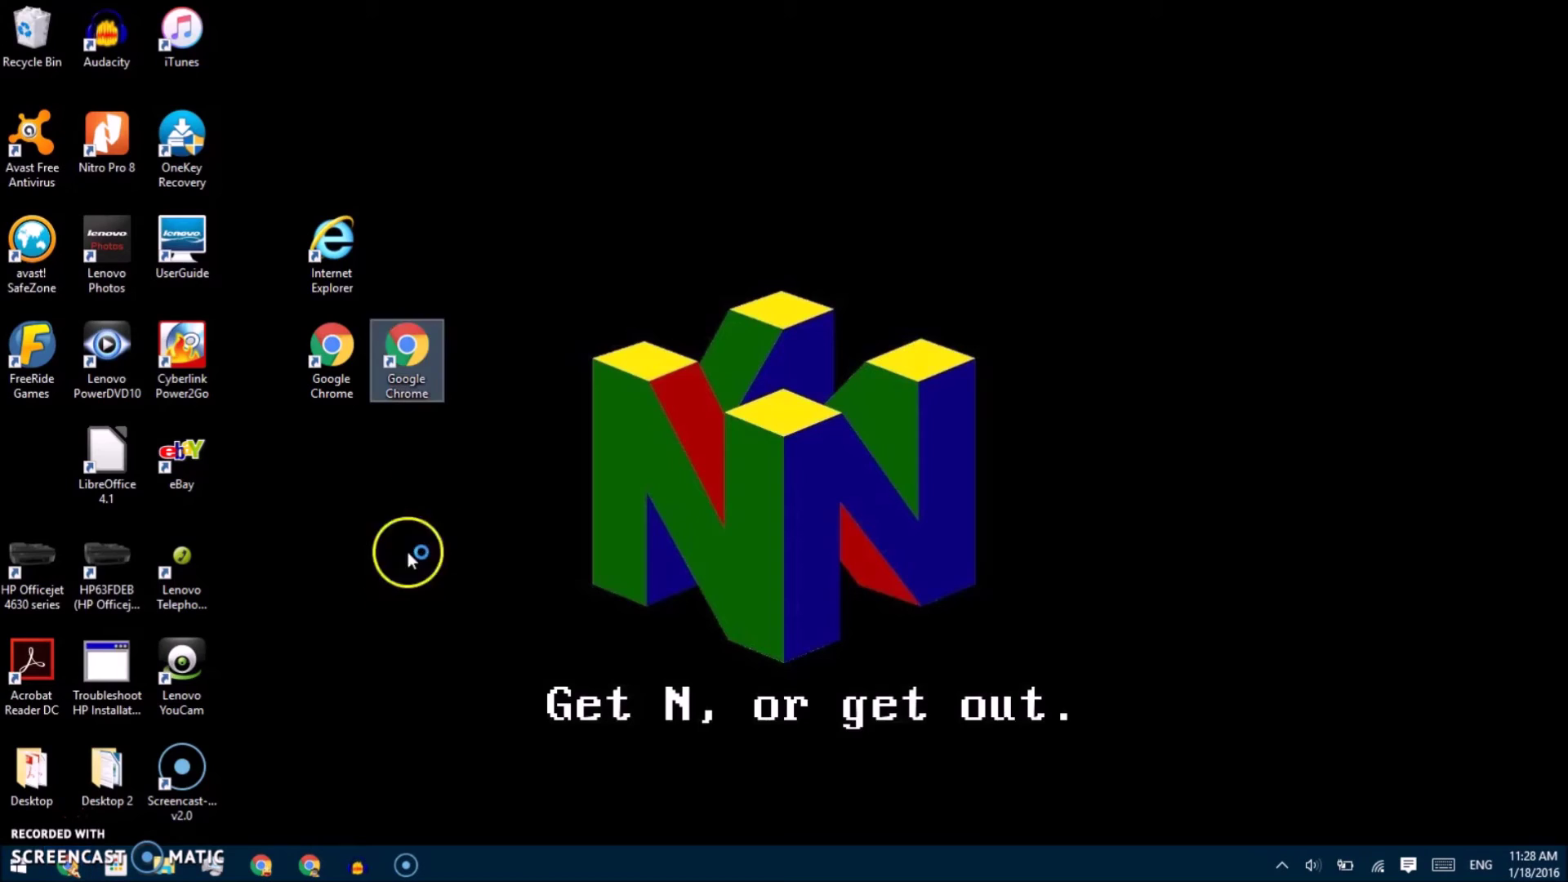
{"action": "right_click", "coordinate": [415, 349]}
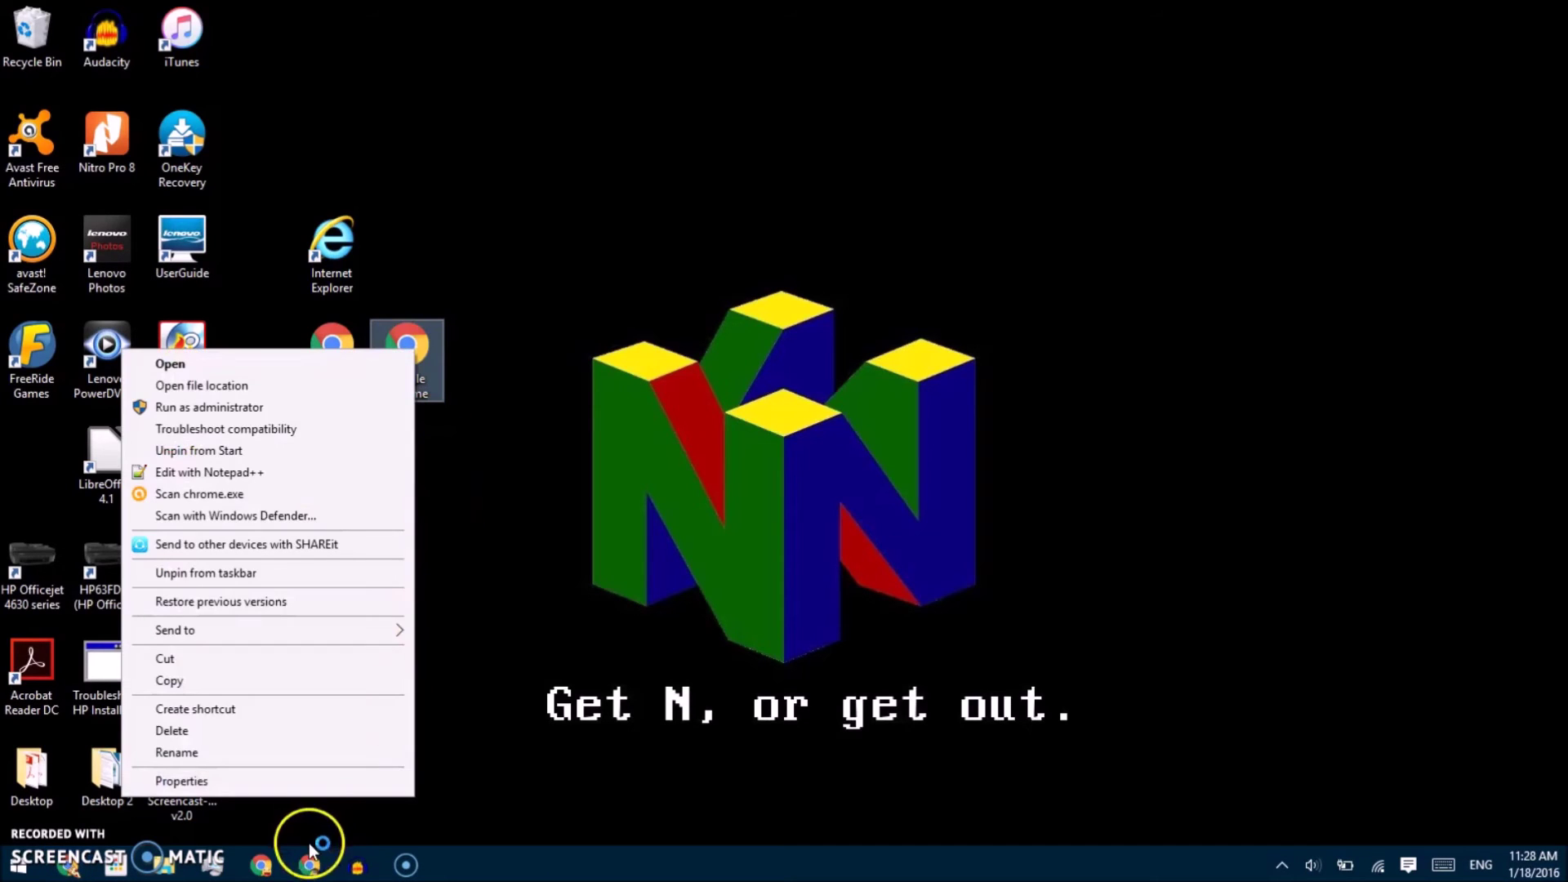
{"action": "left_click", "coordinate": [308, 781]}
{"action": "left_click", "coordinate": [606, 683]}
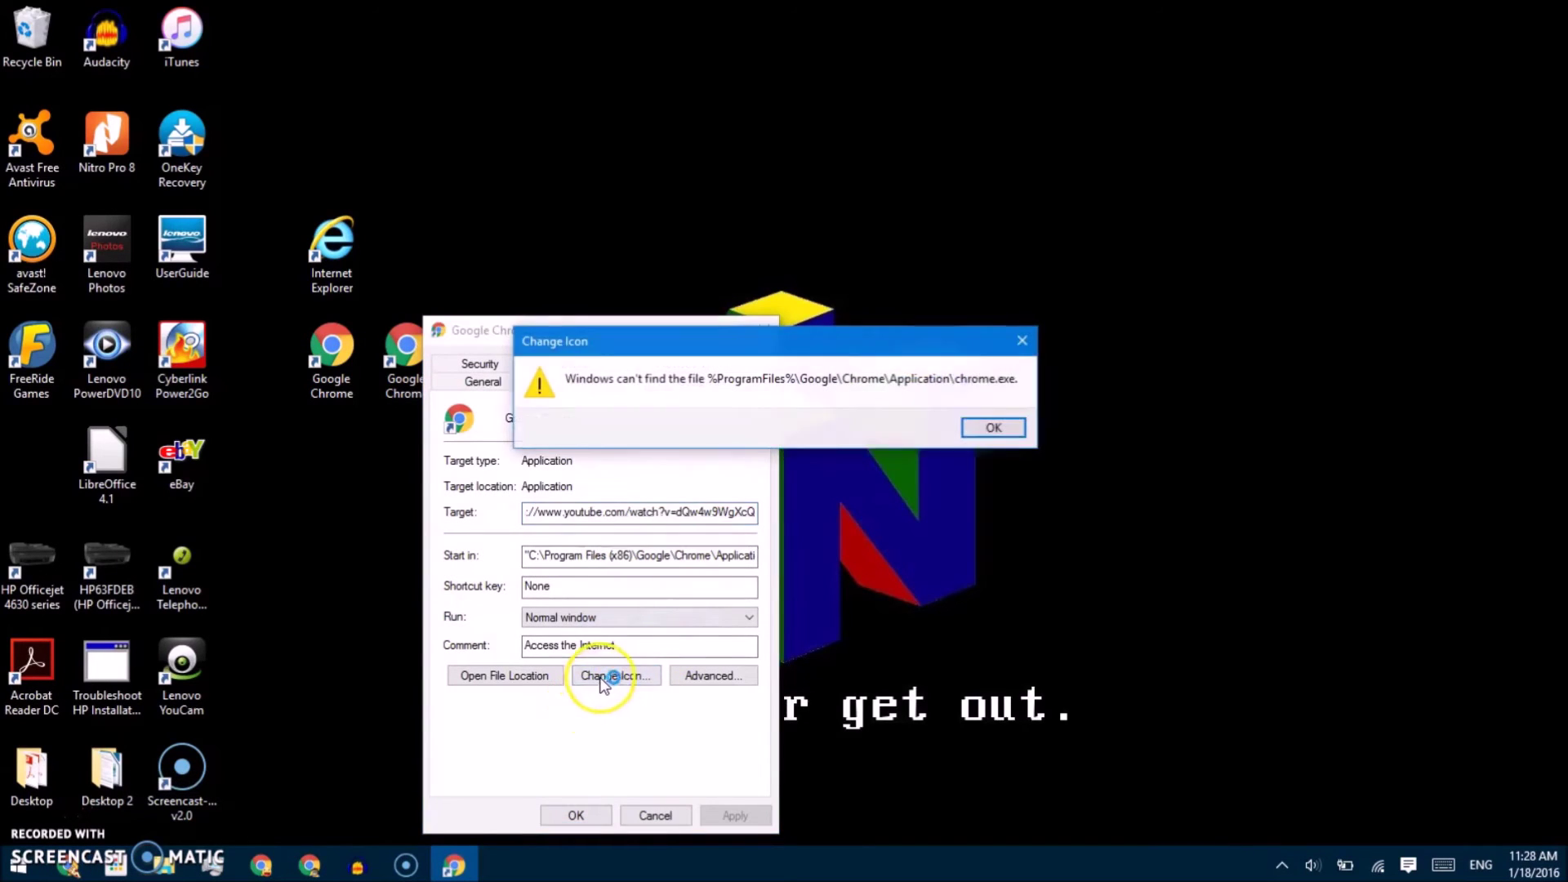
{"action": "left_click", "coordinate": [993, 427]}
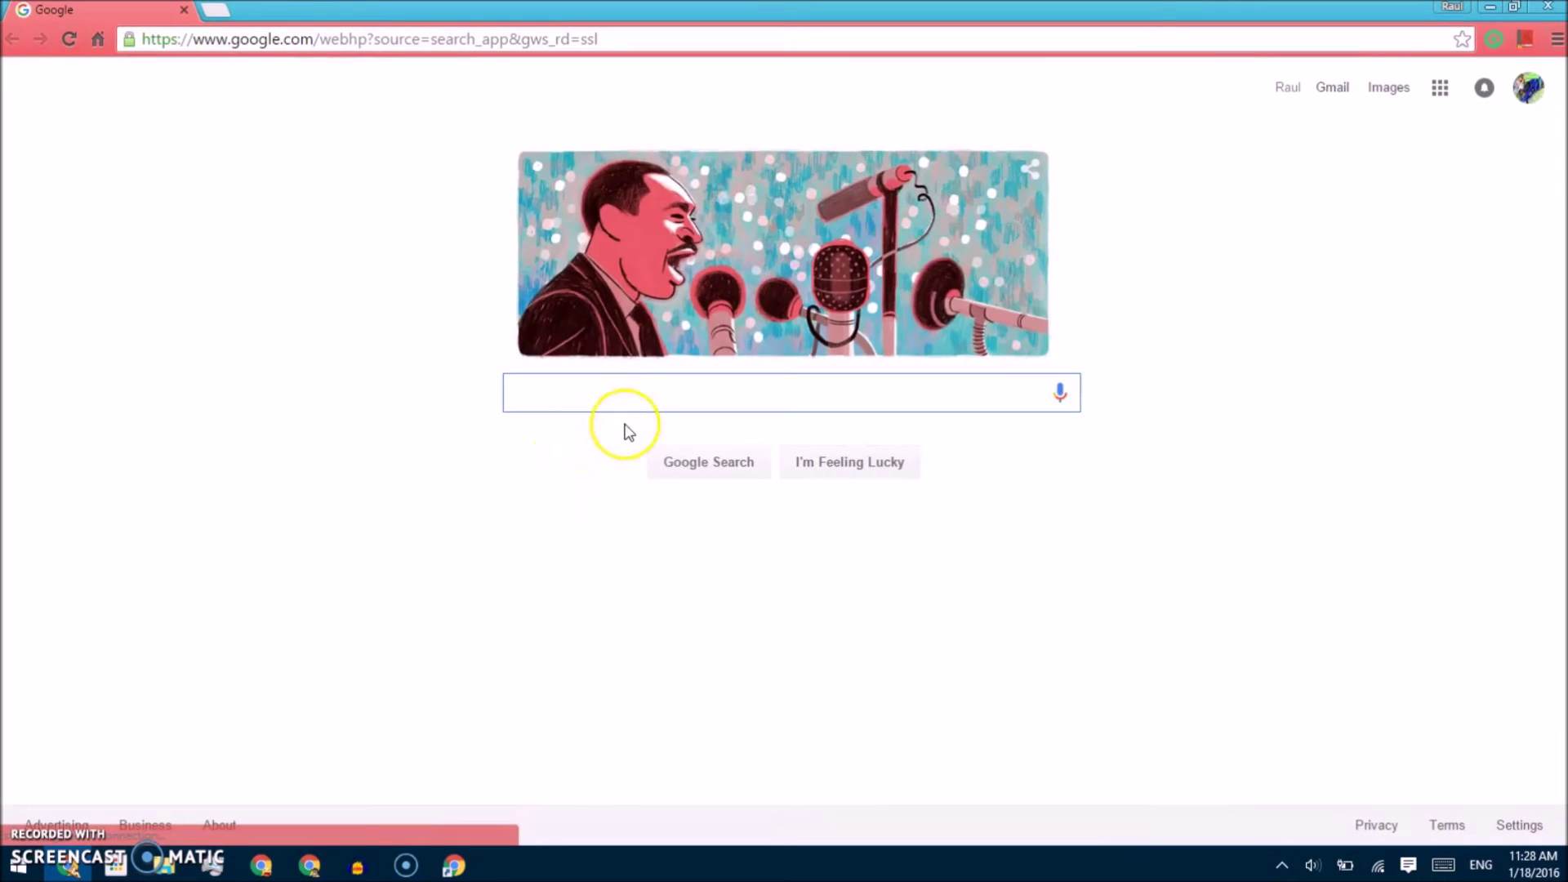
{"action": "left_click", "coordinate": [627, 406]}
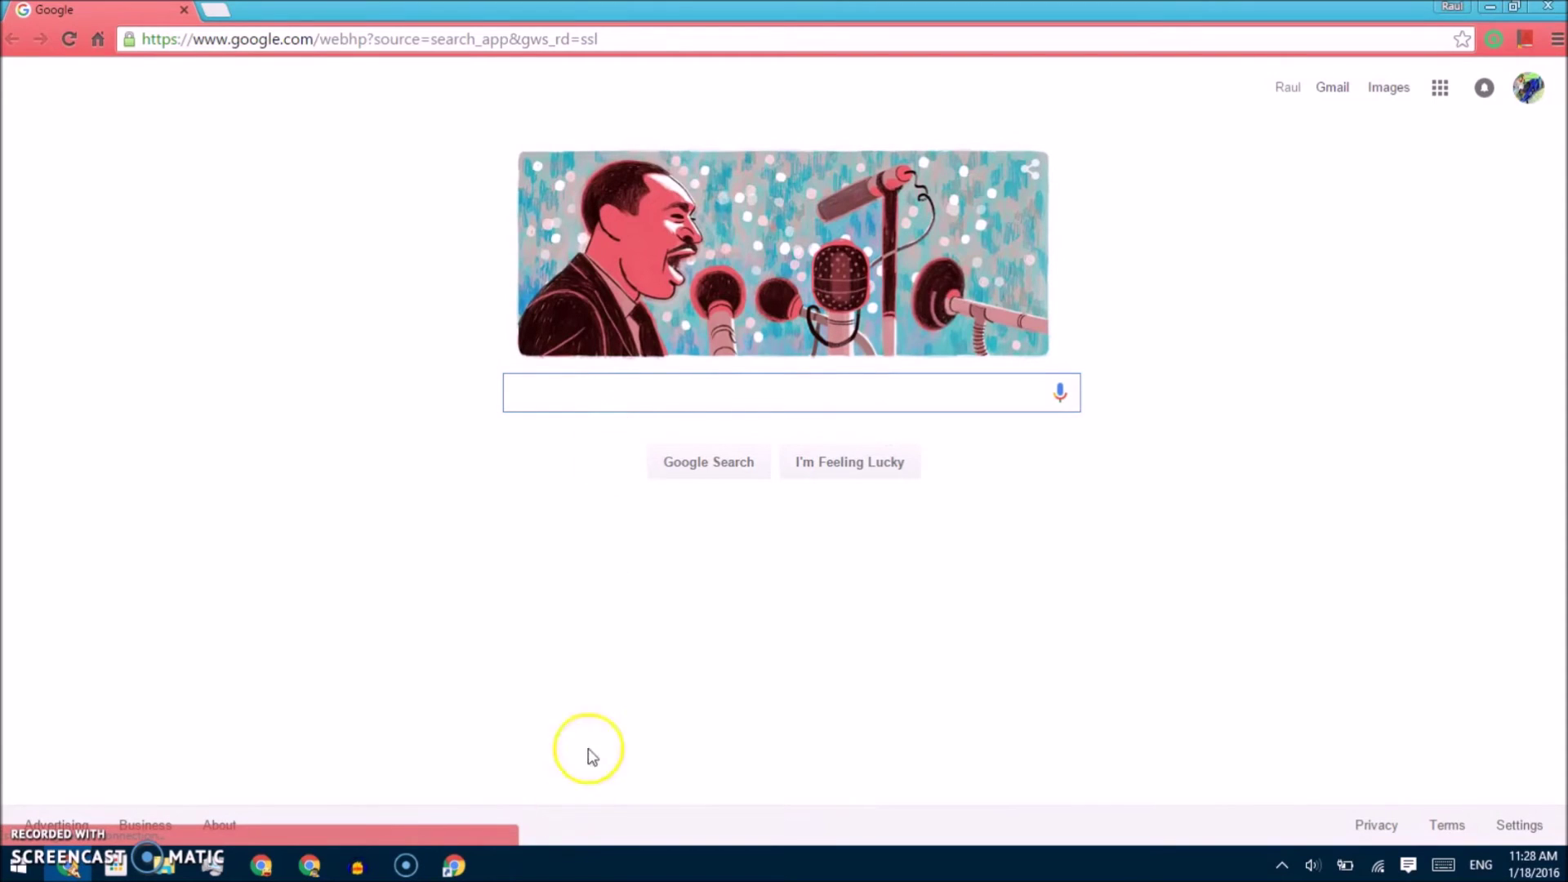
{"action": "left_click", "coordinate": [451, 865]}
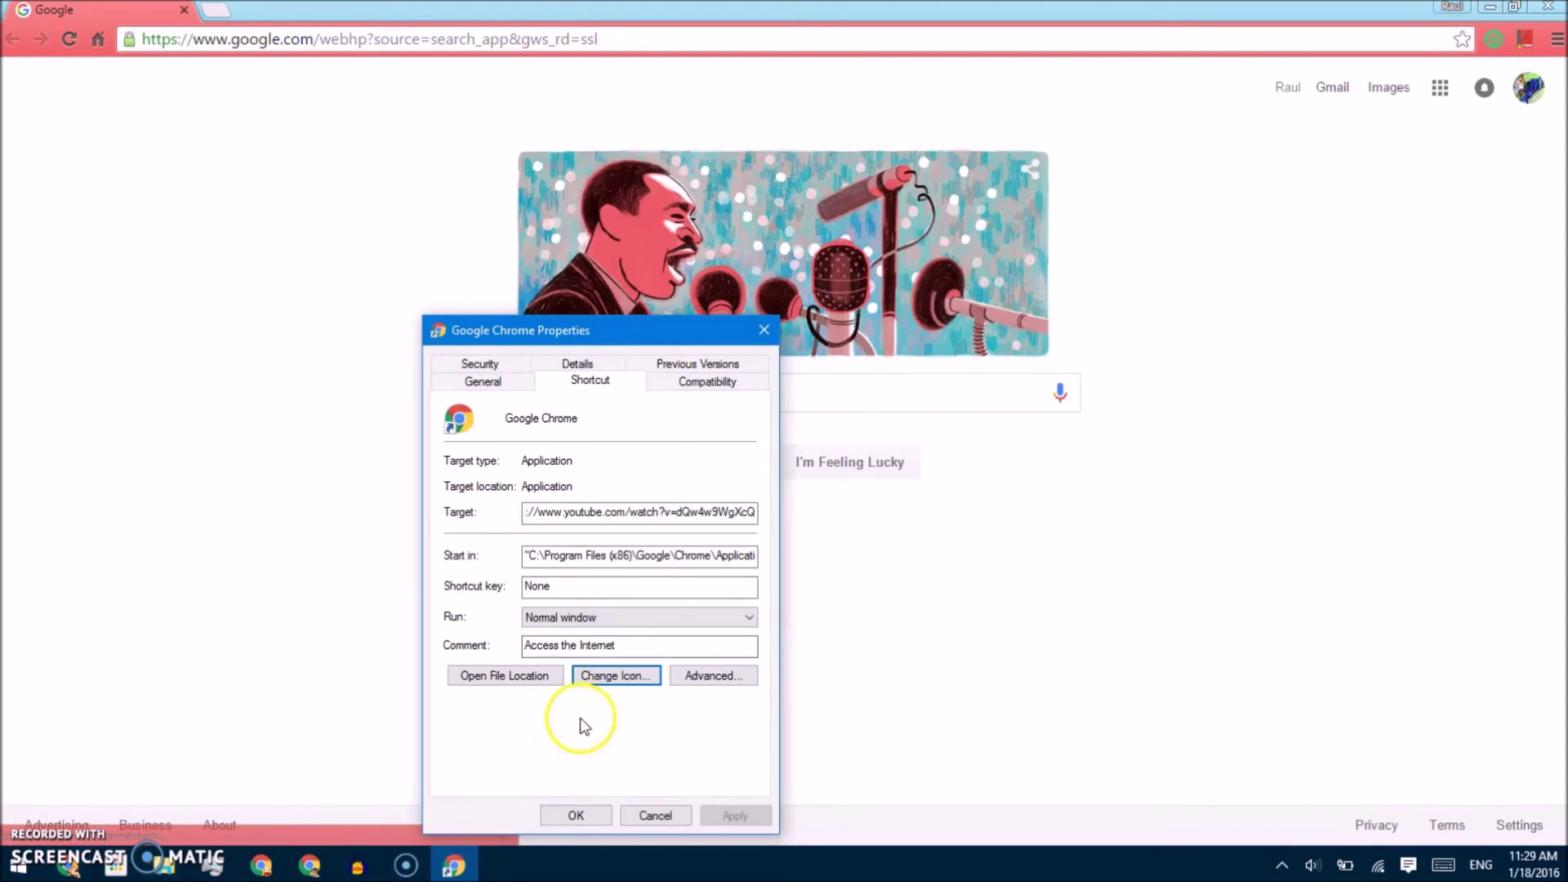
{"action": "left_click", "coordinate": [616, 675]}
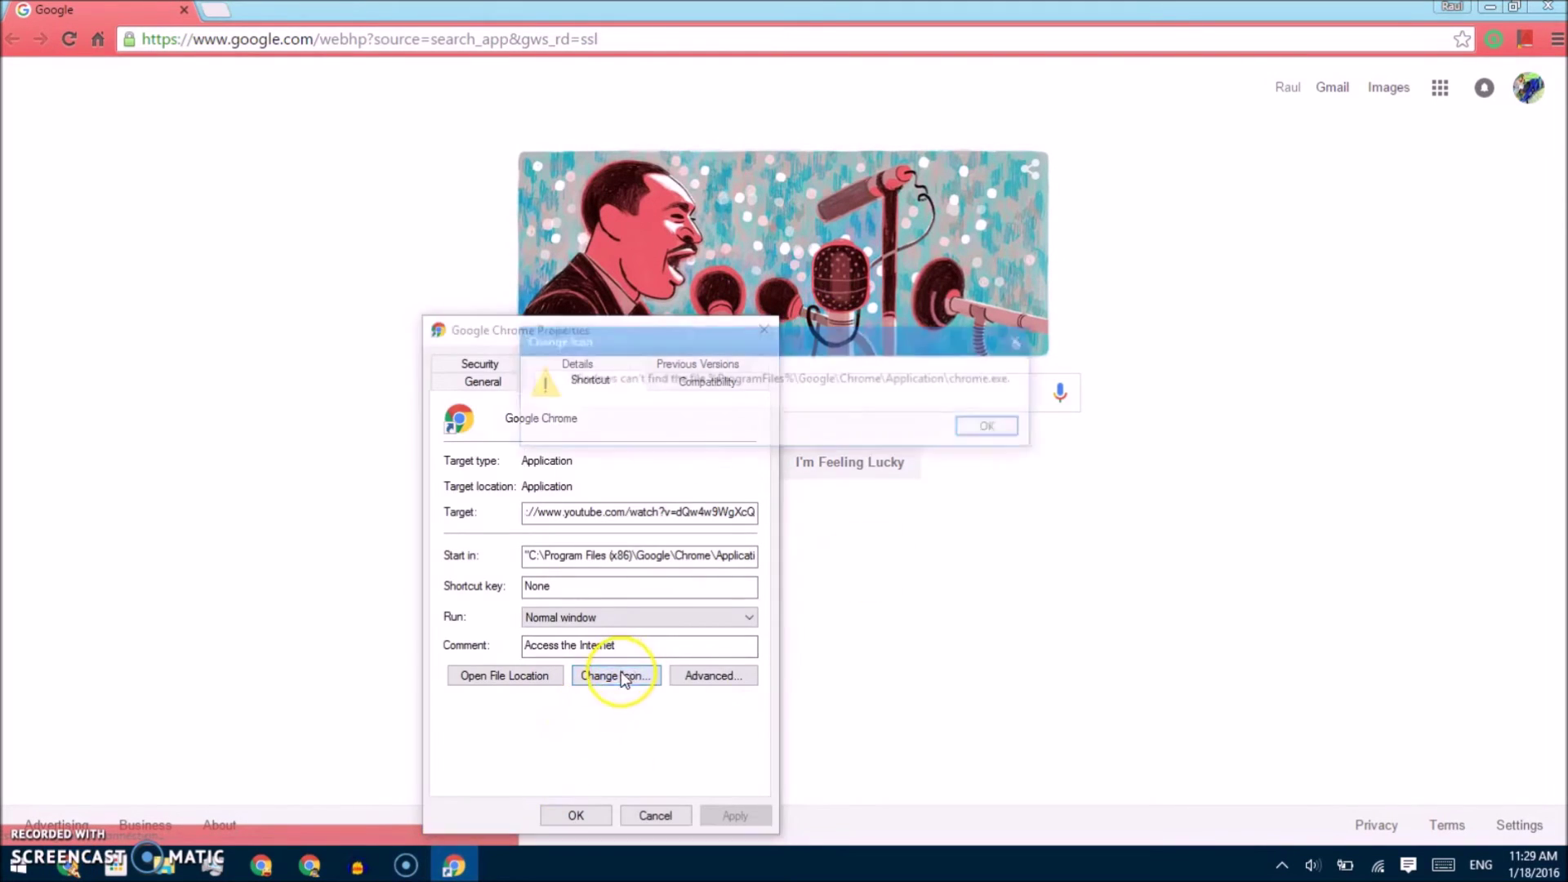
{"action": "left_click", "coordinate": [976, 433]}
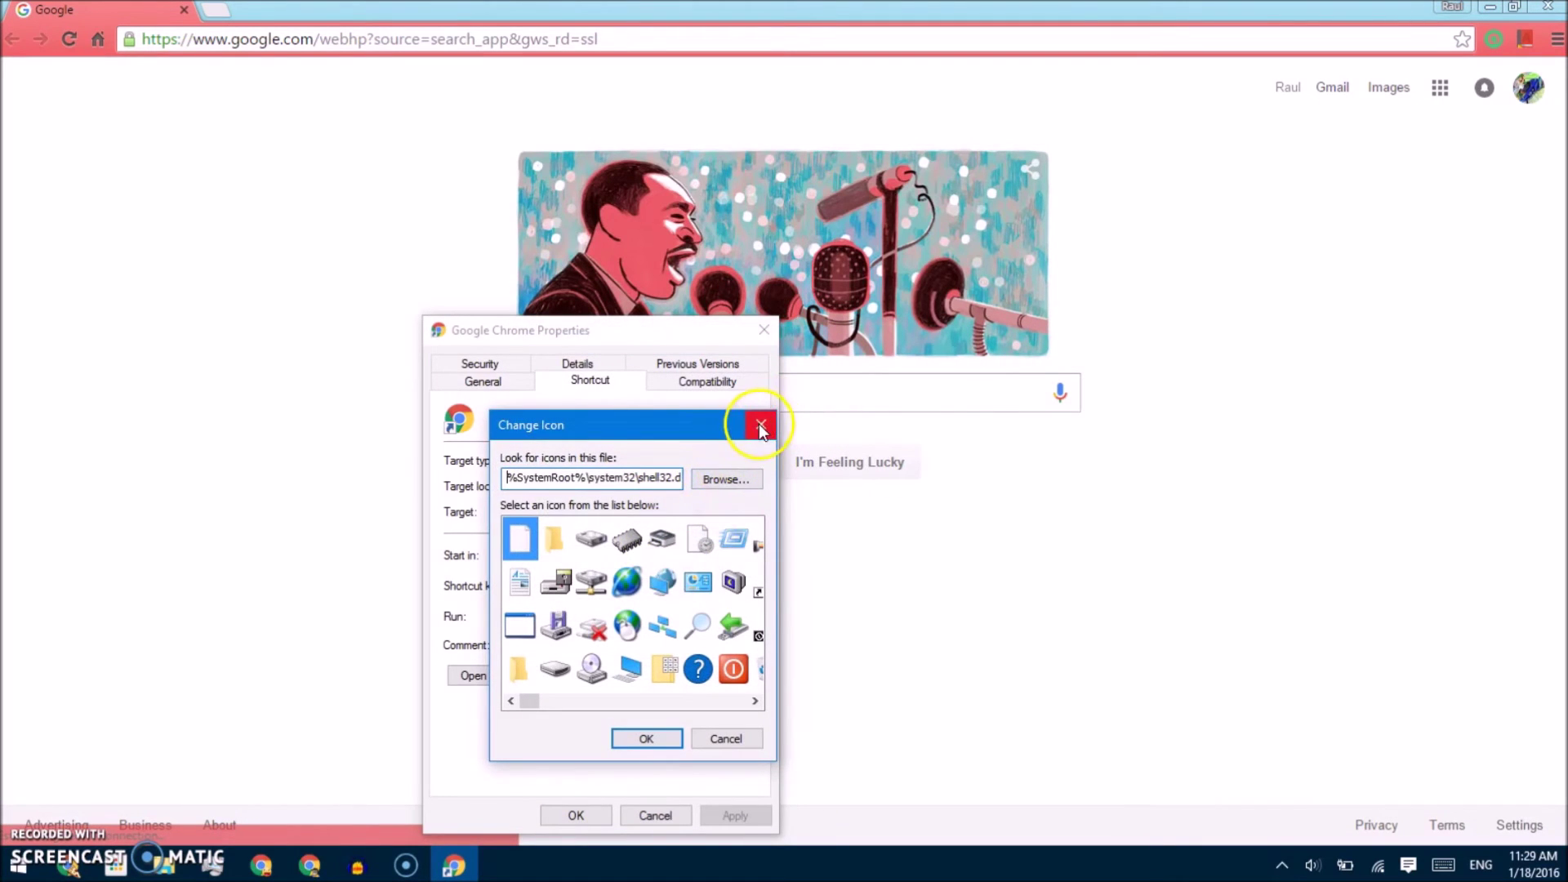
{"action": "left_click", "coordinate": [761, 425]}
- Search Google for "chrome icon" and show the image results
{"action": "left_click", "coordinate": [839, 396]}
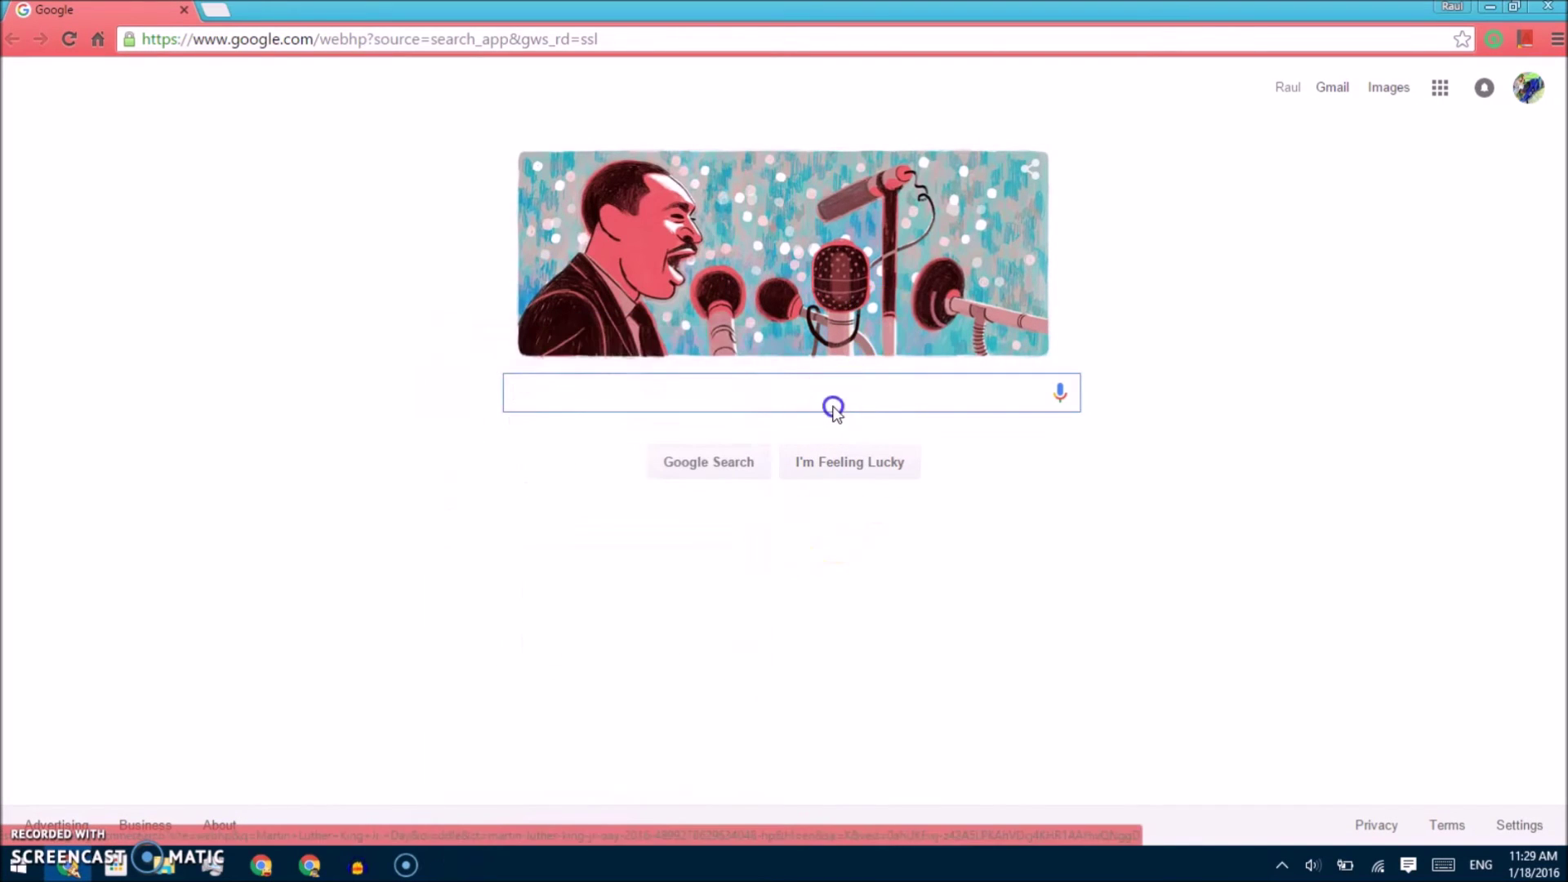
{"action": "type", "text": "chrome icon"}
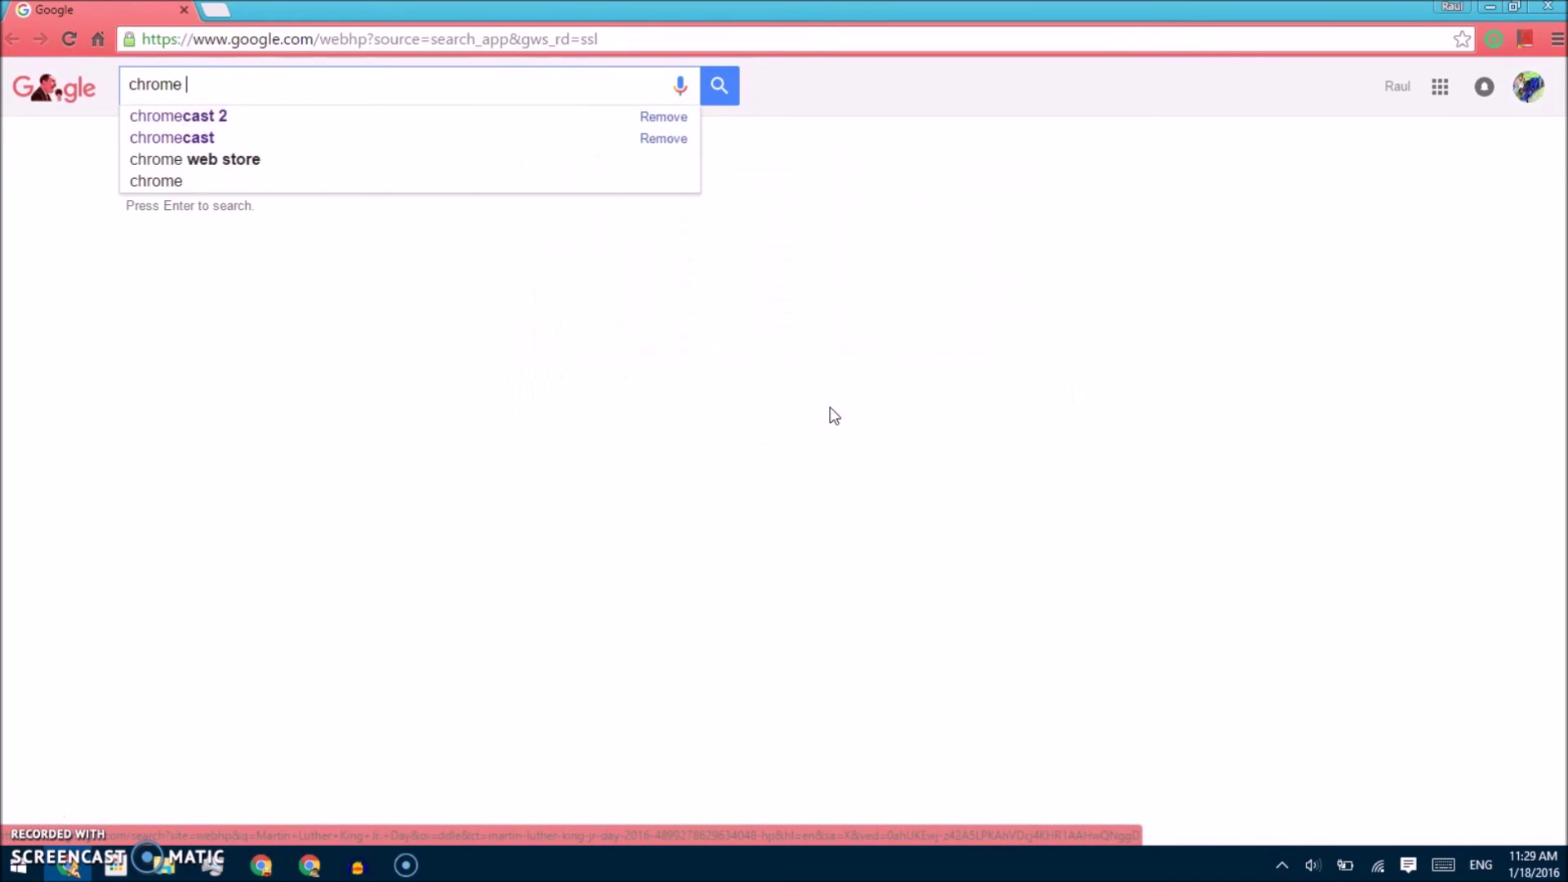
{"action": "key", "text": "Return"}
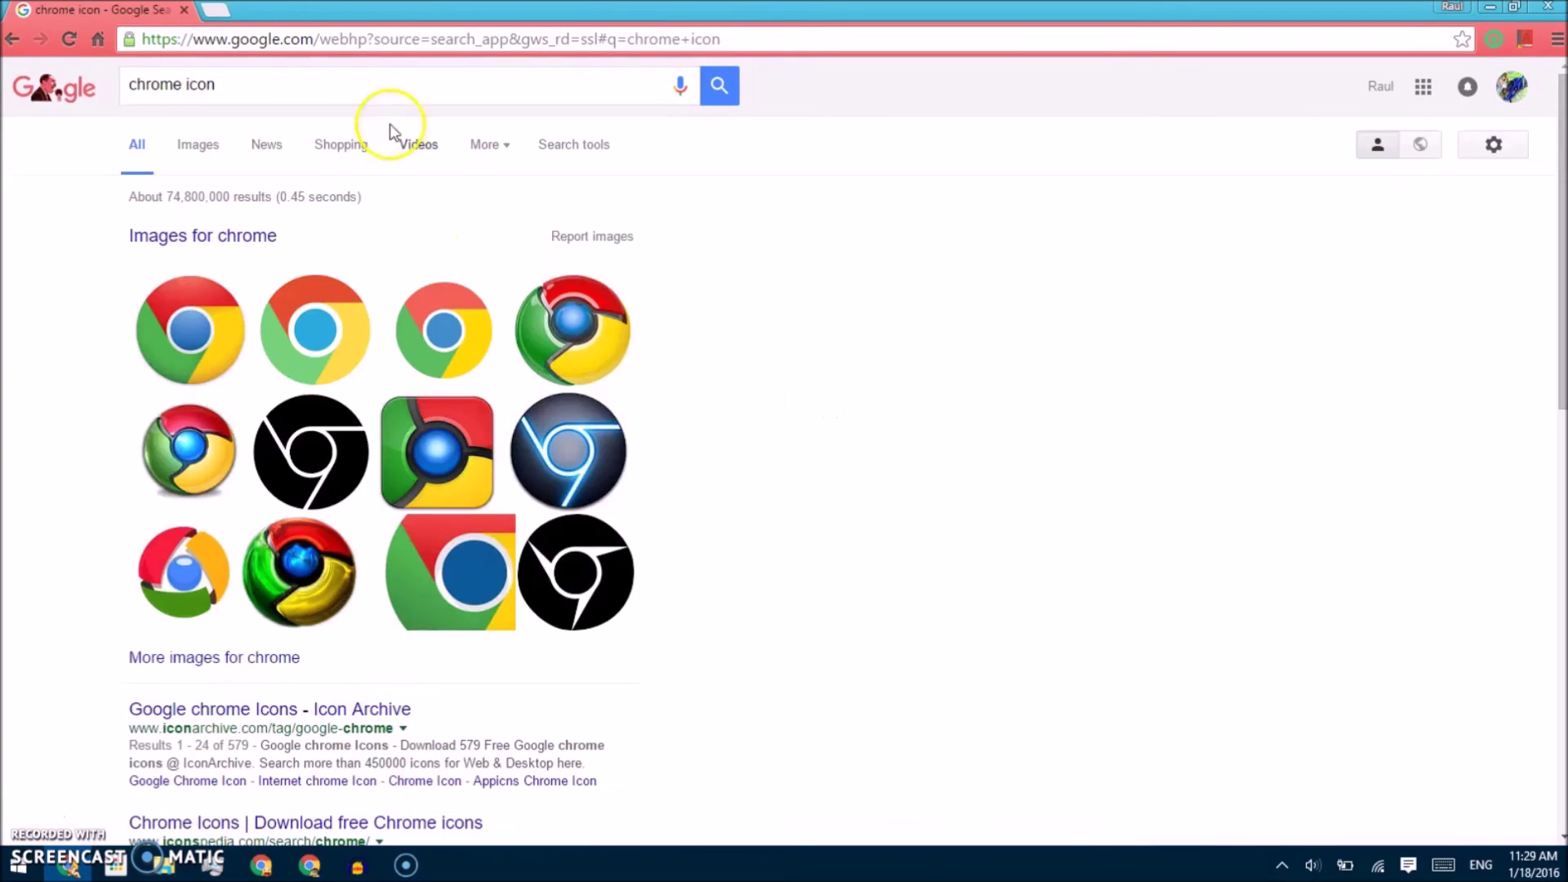
{"action": "left_click", "coordinate": [194, 142]}
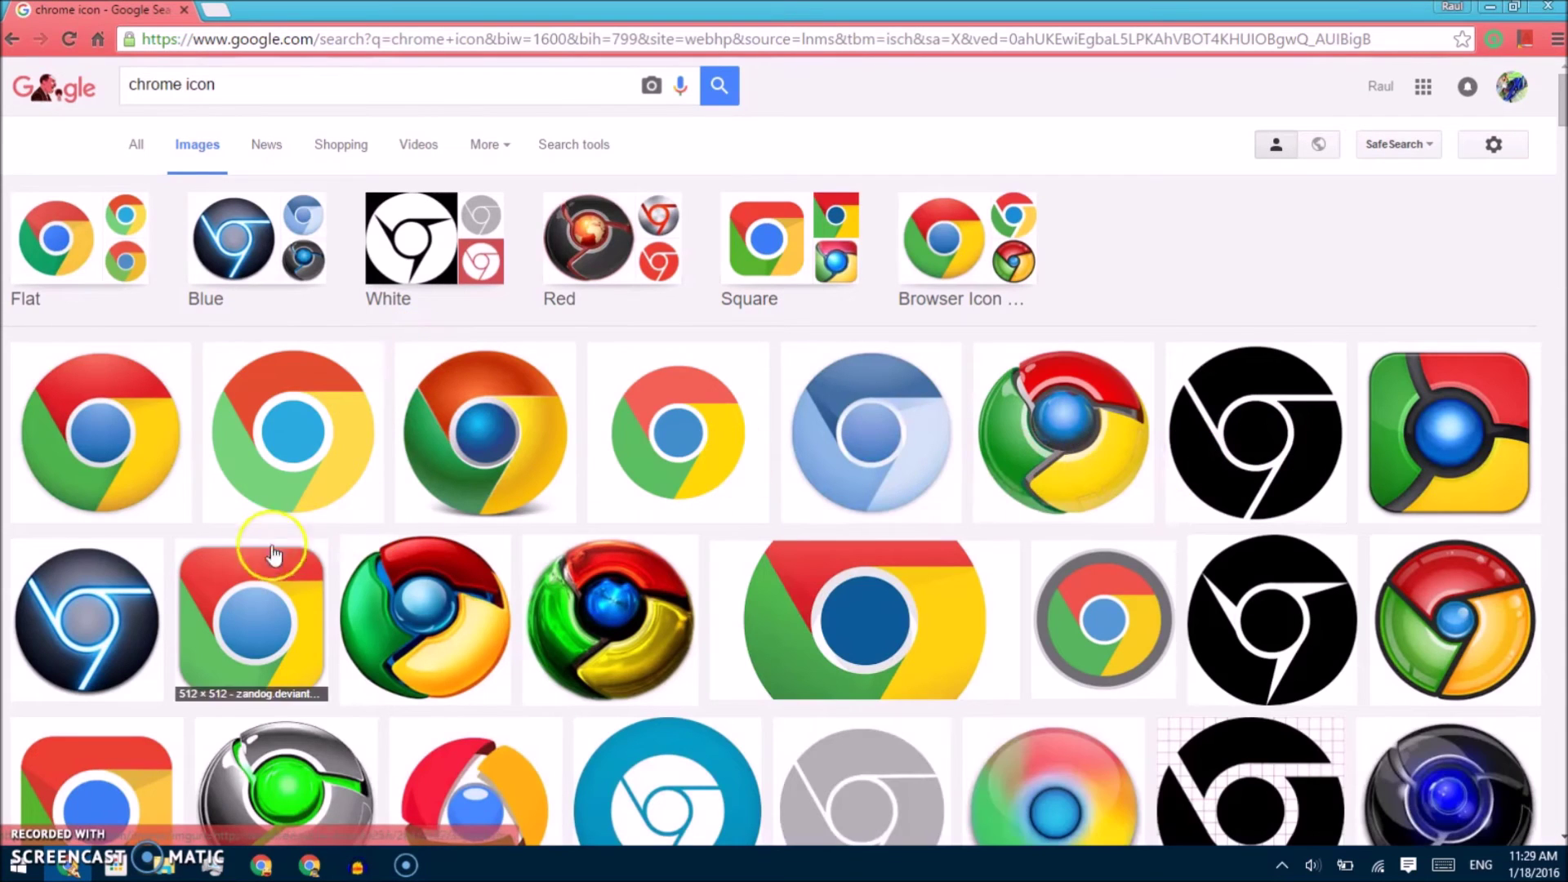
- Preview the glowing blue-and-black Chrome icon, then open the advanced image search for "chrome icon"
{"action": "left_click", "coordinate": [135, 578]}
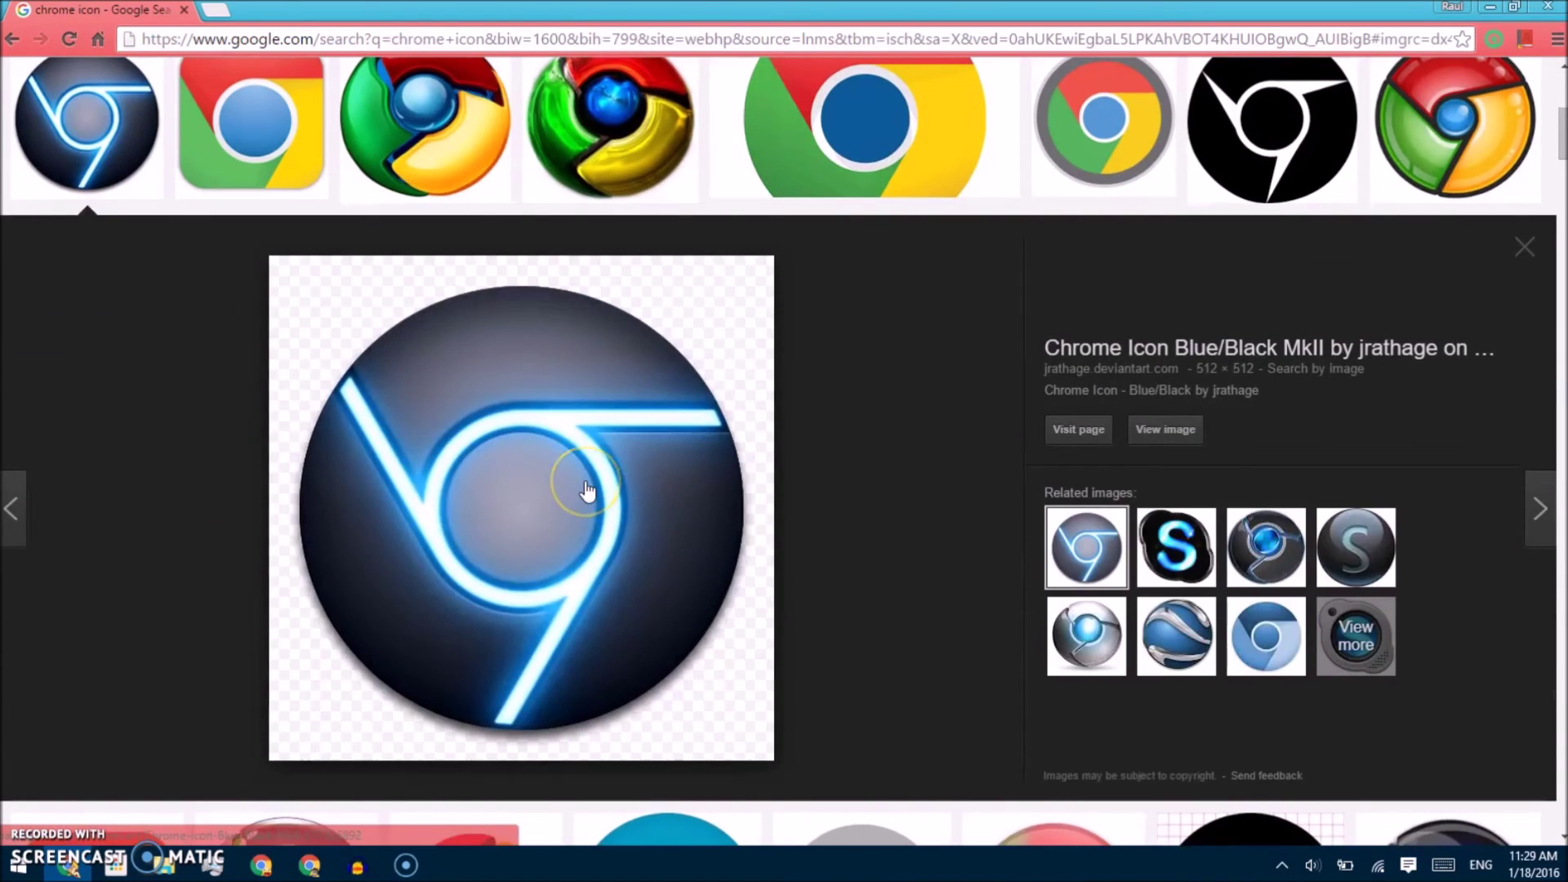
{"action": "scroll", "coordinate": [588, 490], "scroll_direction": "up", "scroll_amount": 5}
{"action": "left_click", "coordinate": [1470, 146]}
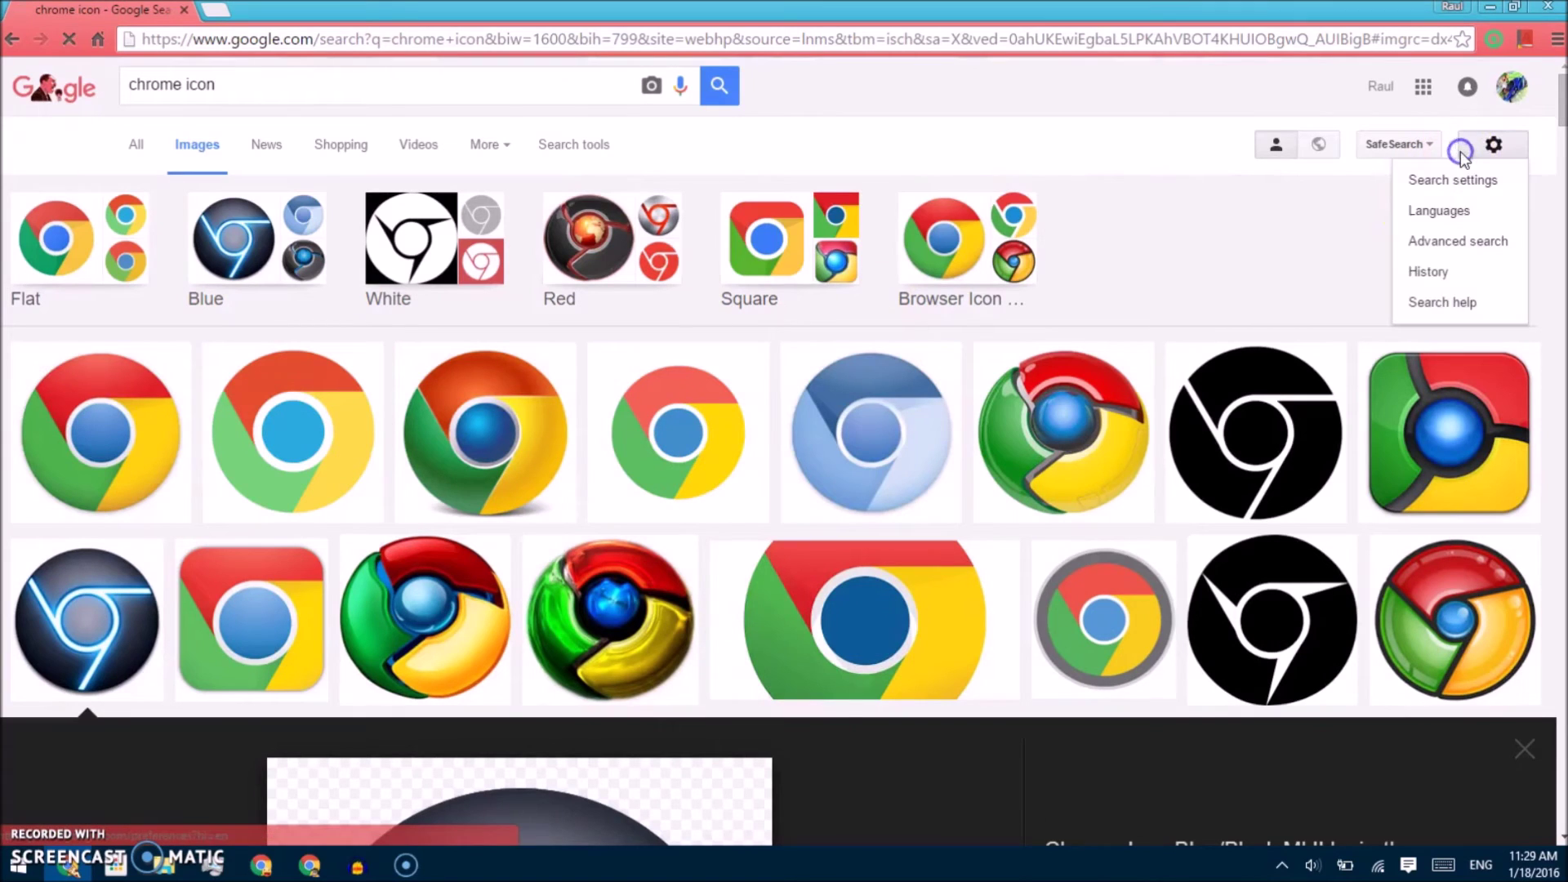
{"action": "left_click", "coordinate": [1454, 242]}
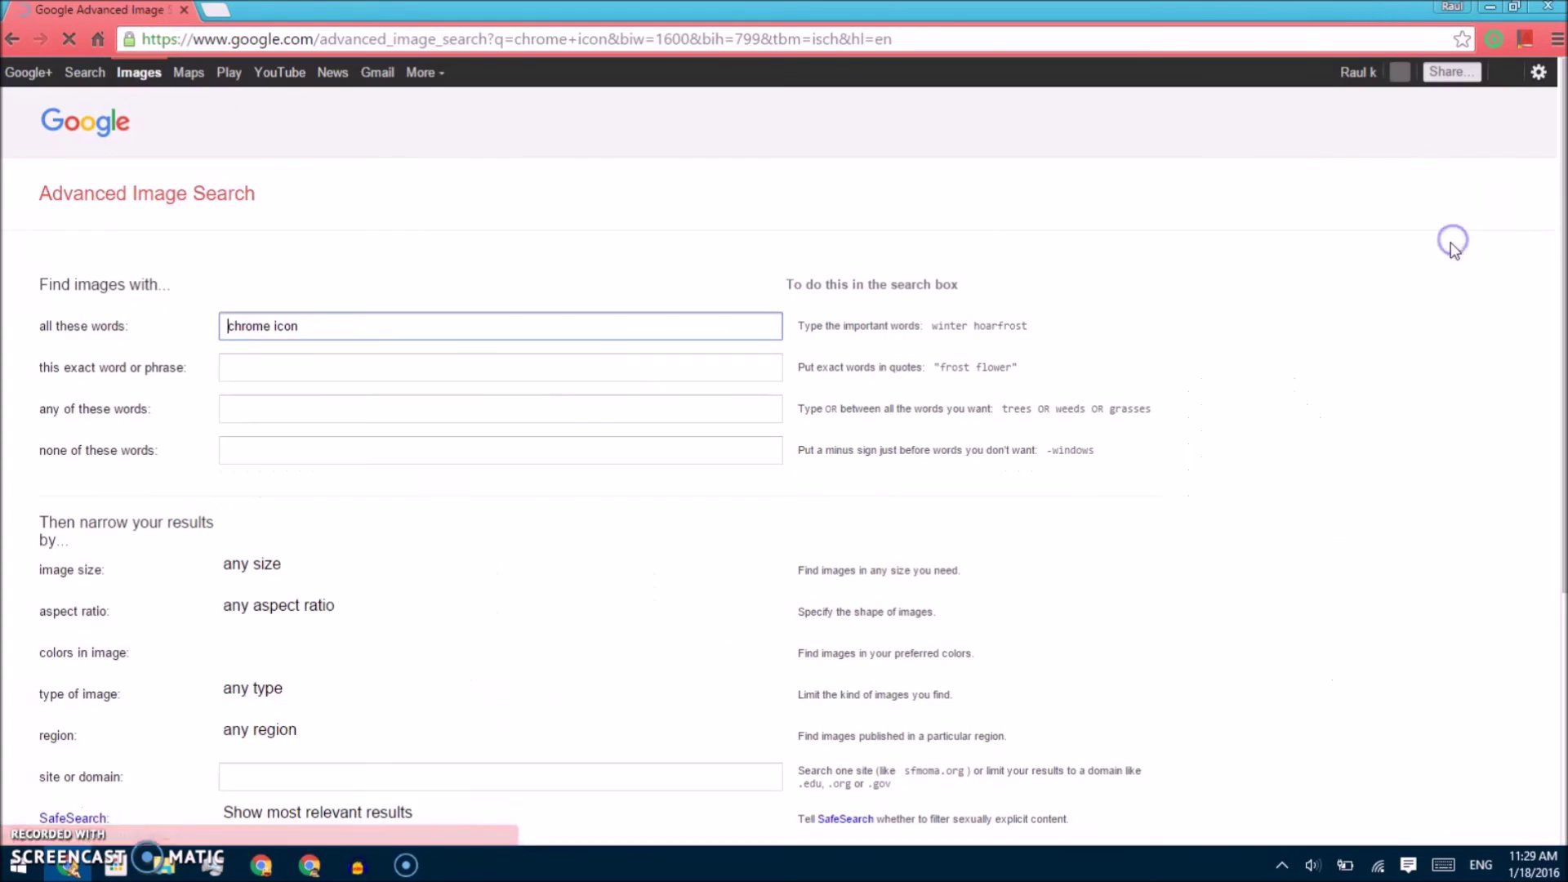
- Restrict the image search to ICO files and run the advanced search
{"action": "scroll", "coordinate": [472, 350], "scroll_direction": "down", "scroll_amount": 4}
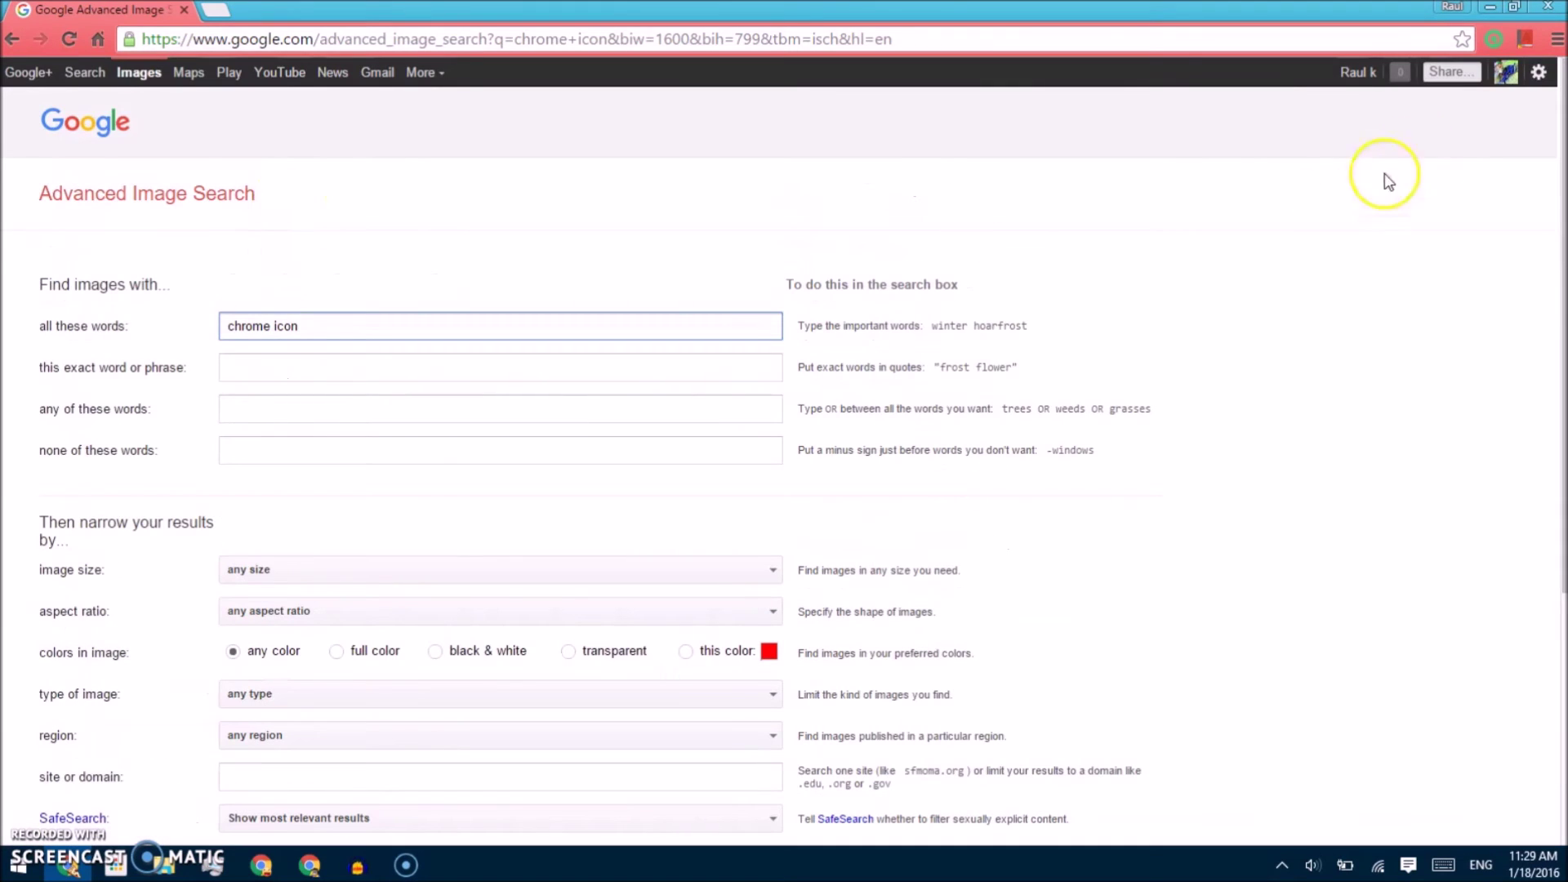
{"action": "scroll", "coordinate": [760, 327], "scroll_direction": "down", "scroll_amount": 4}
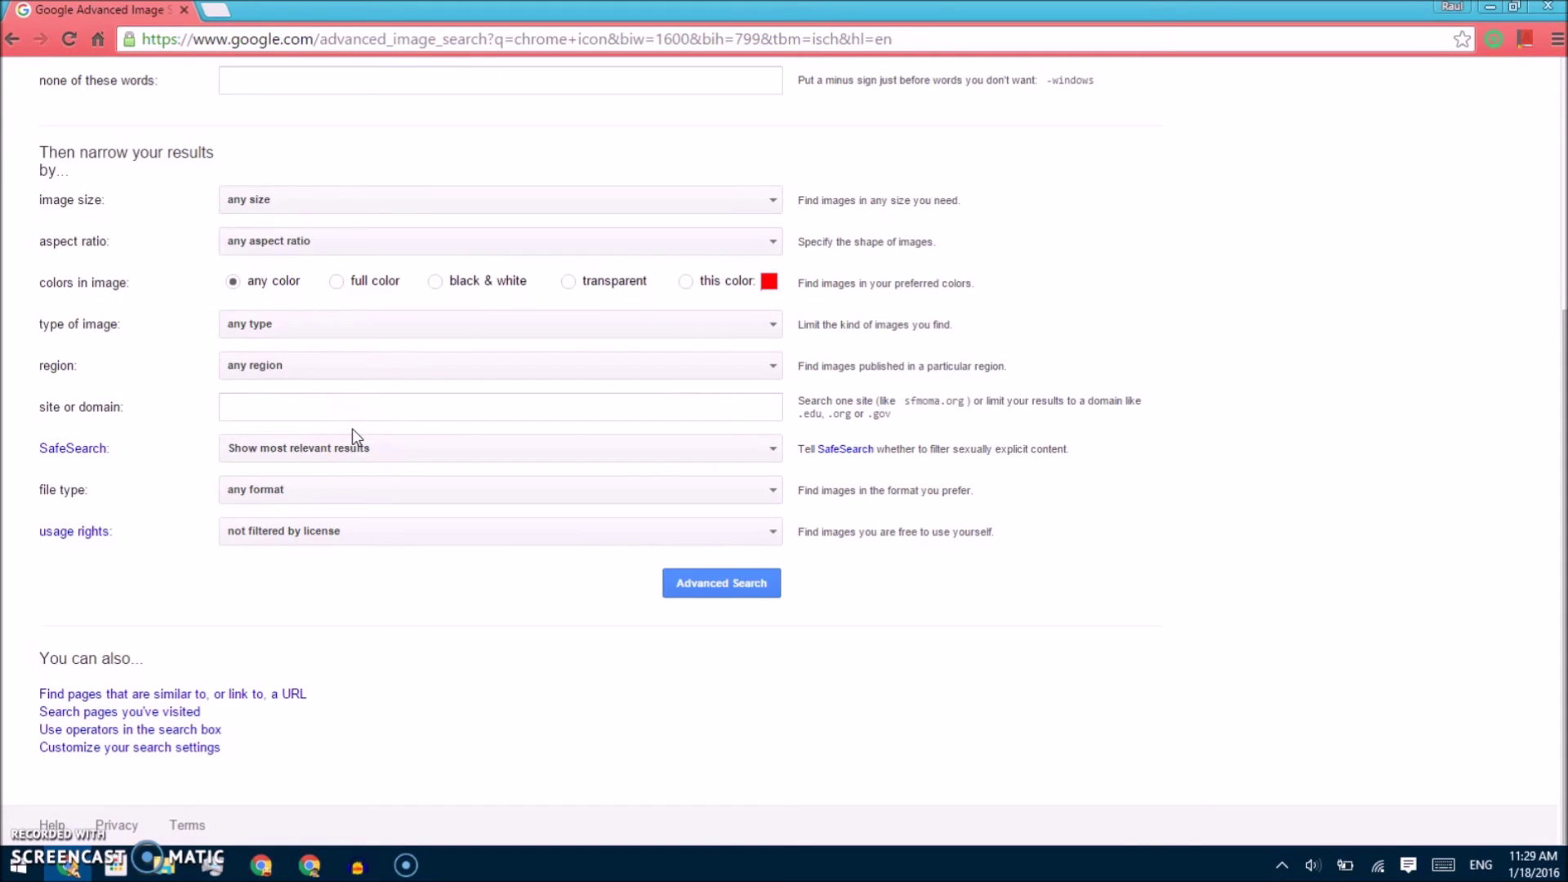
{"action": "left_click", "coordinate": [320, 489]}
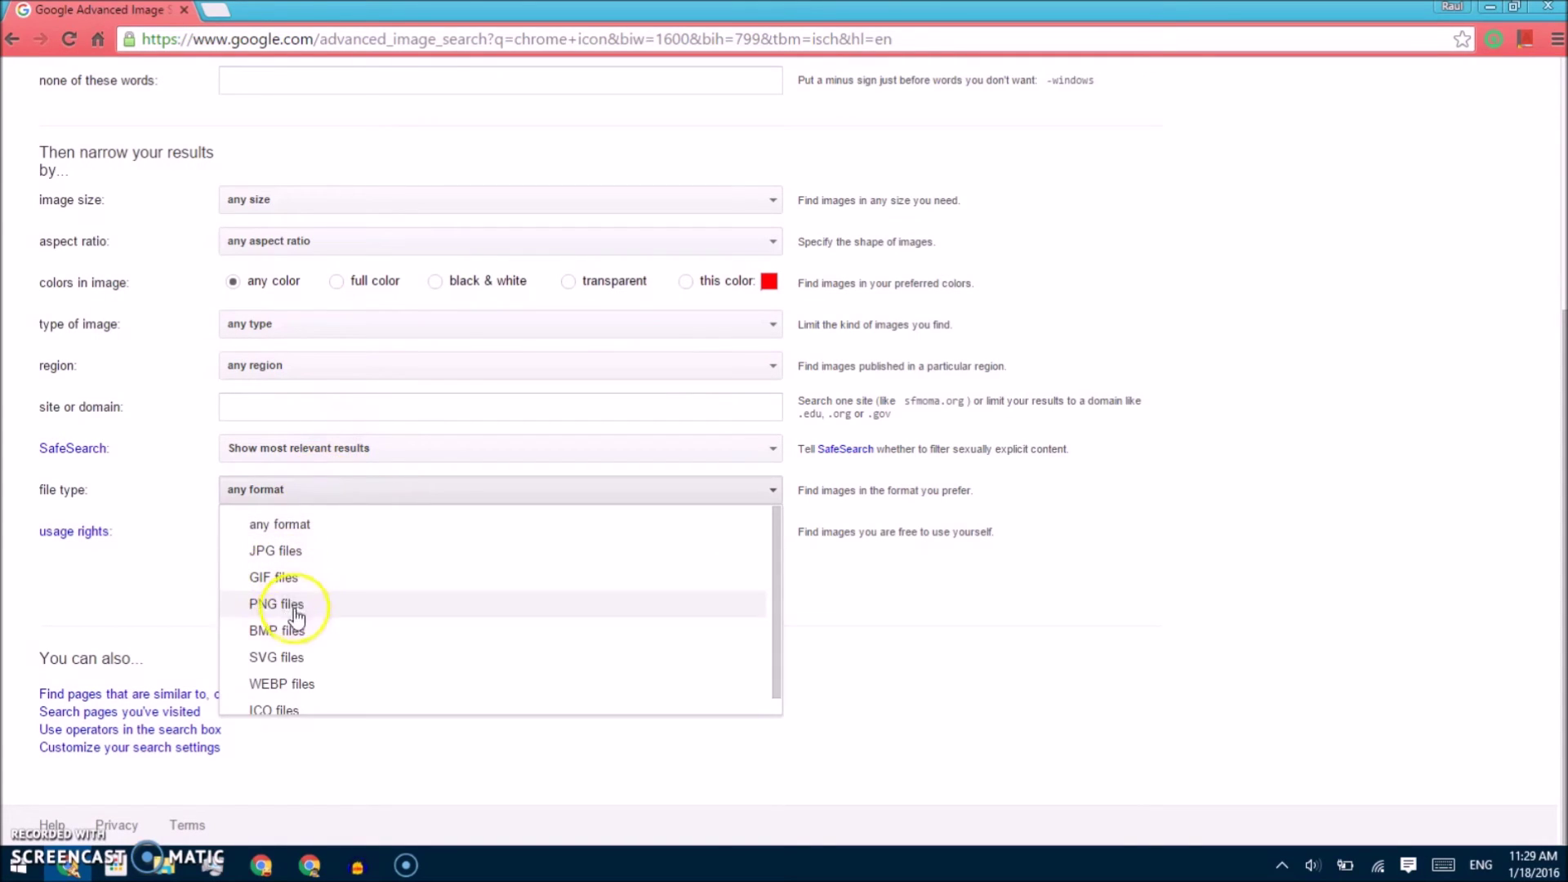
{"action": "left_click", "coordinate": [294, 696]}
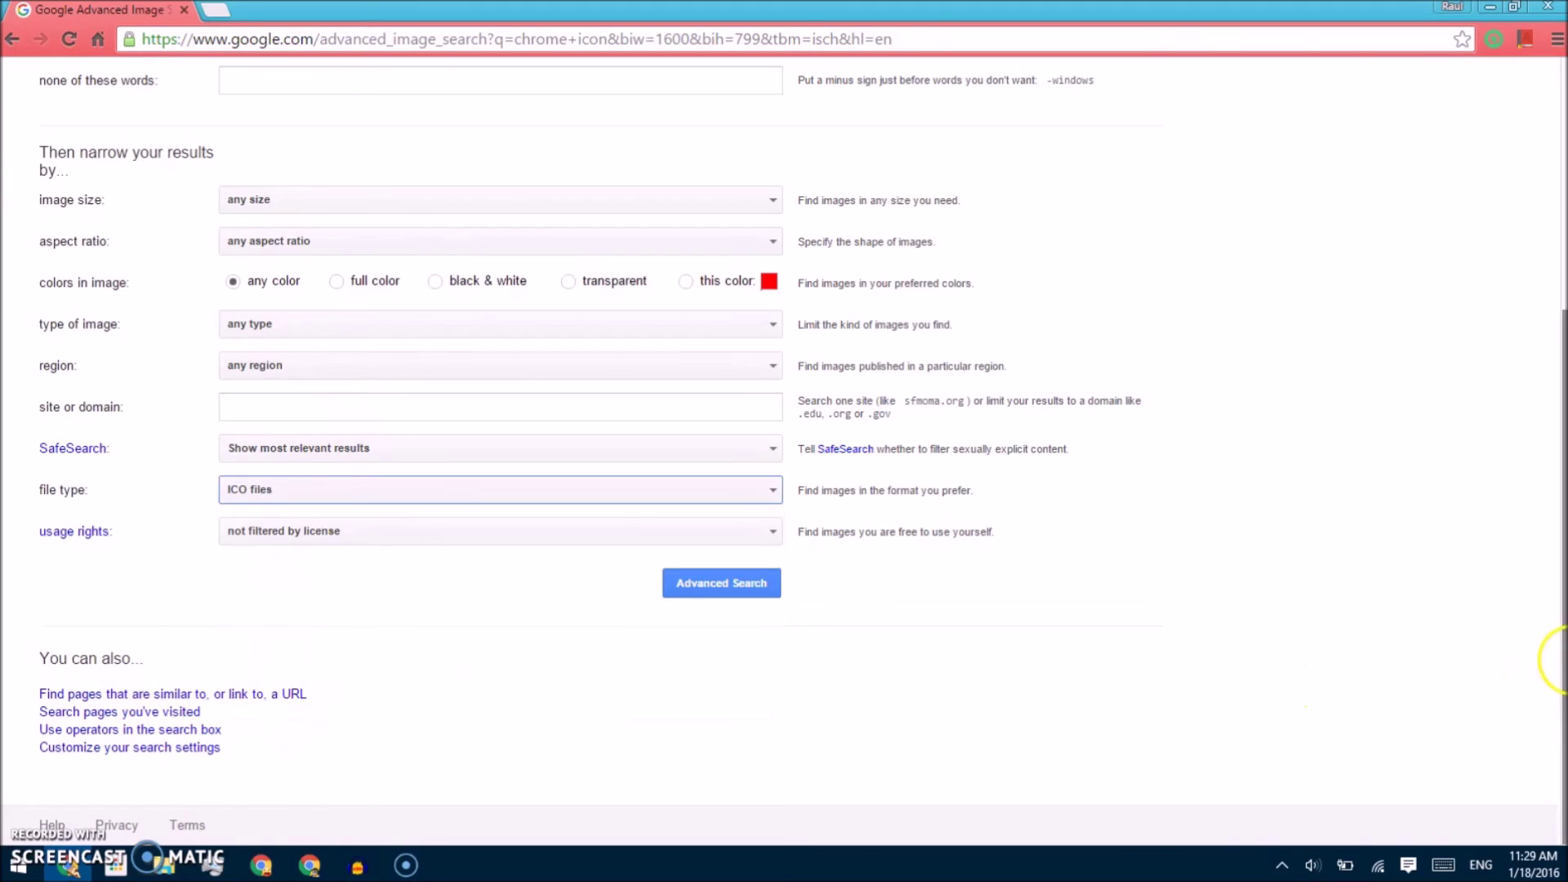
{"action": "scroll", "coordinate": [1552, 661], "scroll_direction": "up", "scroll_amount": 5}
{"action": "scroll", "coordinate": [1438, 627], "scroll_direction": "down", "scroll_amount": 5}
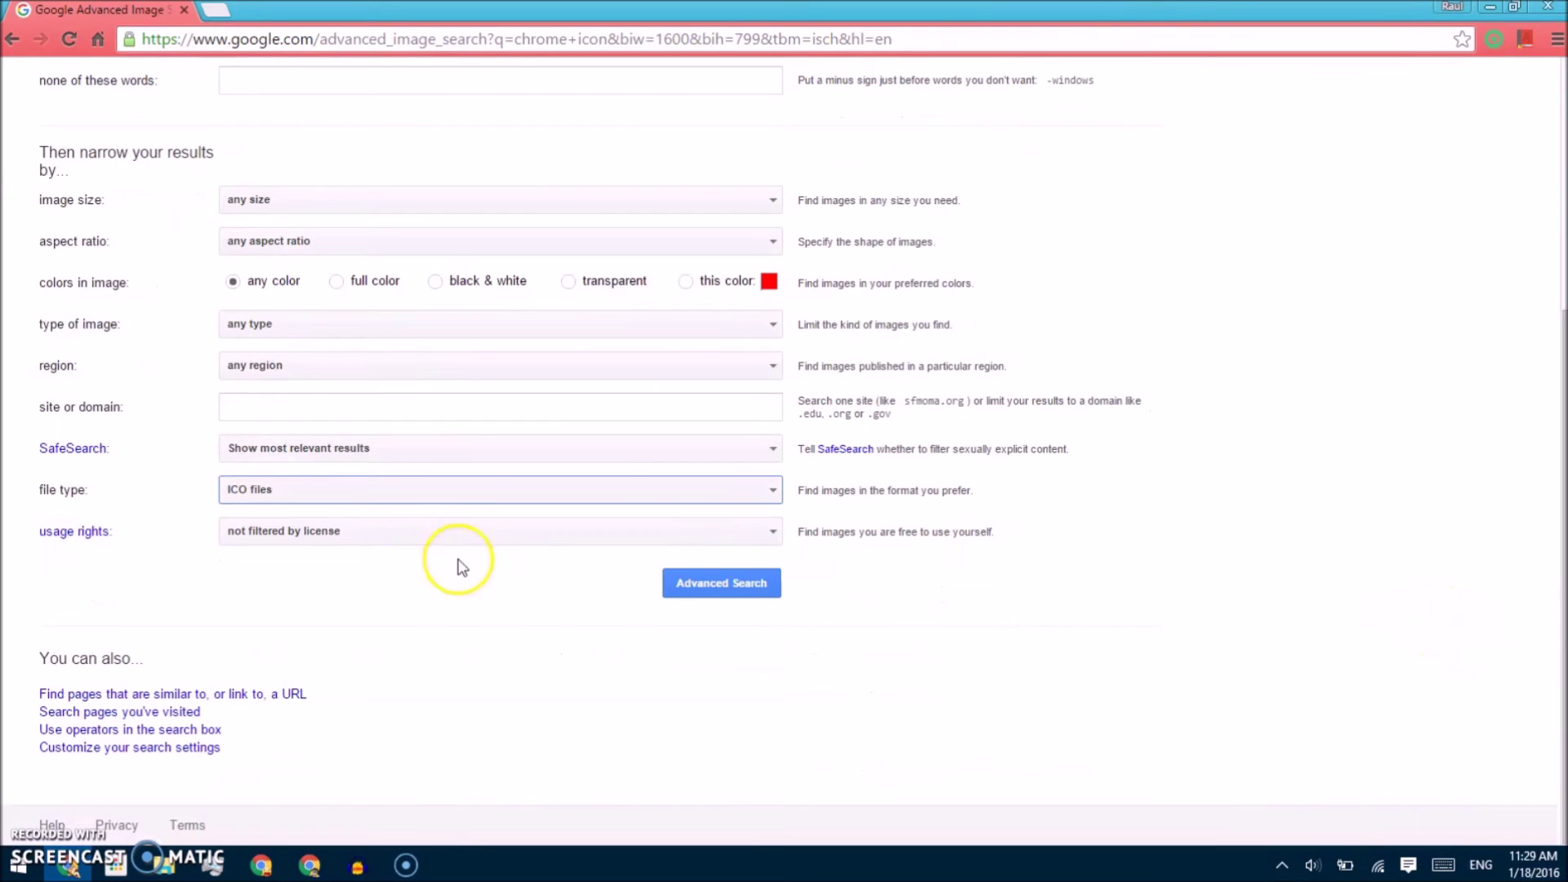
{"action": "left_click", "coordinate": [718, 593]}
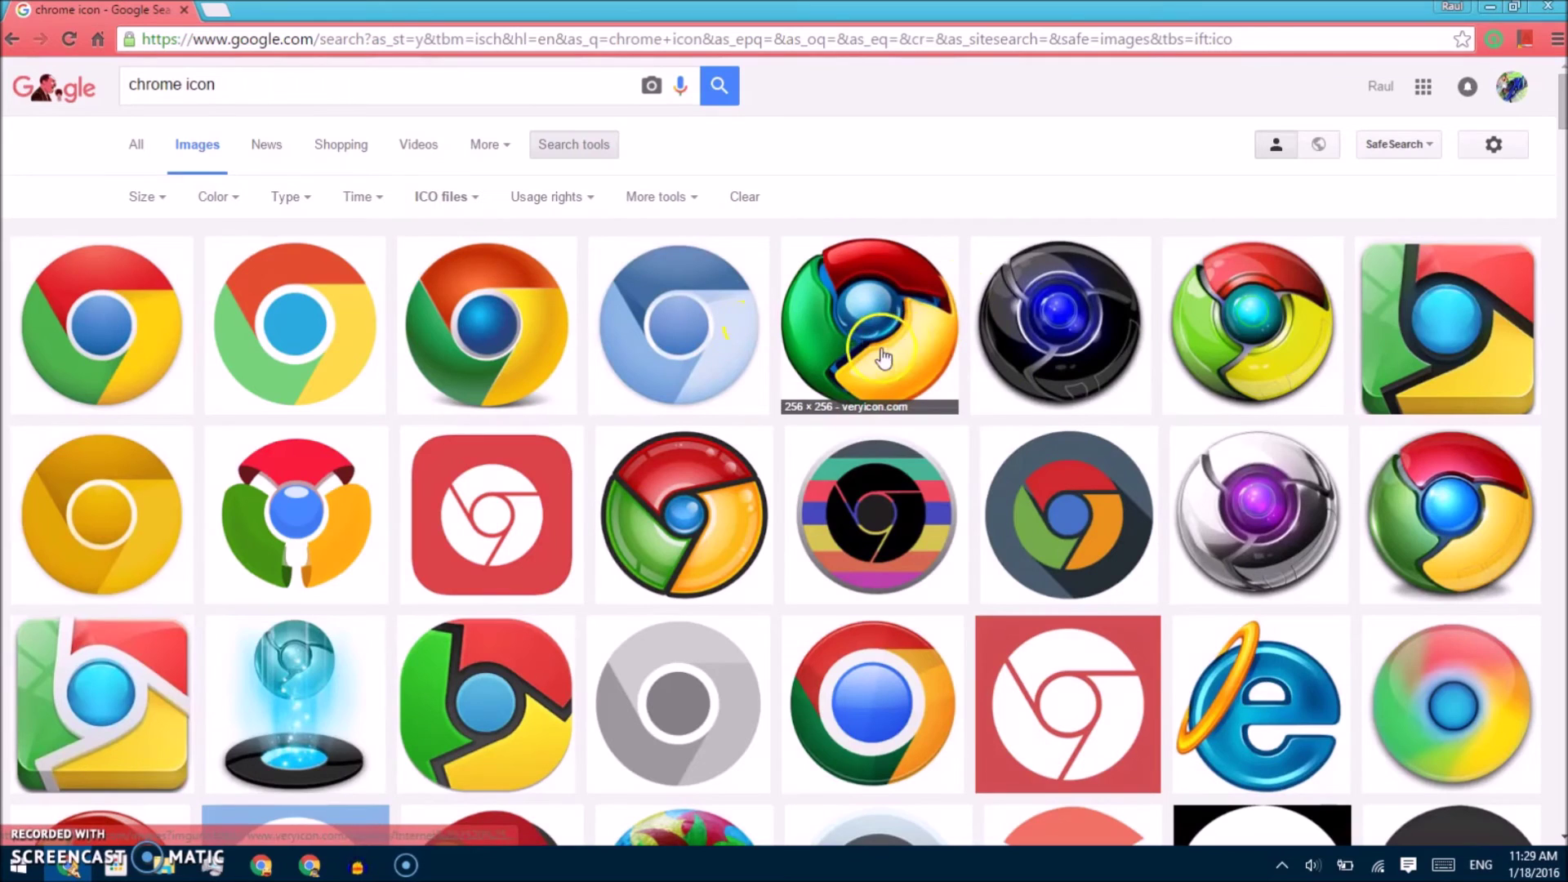
- Preview the black Chrome icon with the blue centre and save it to the Desktop as Google Black Alt, in Icon format
{"action": "scroll", "coordinate": [1062, 307], "scroll_direction": "down", "scroll_amount": 6}
{"action": "scroll", "coordinate": [1067, 308], "scroll_direction": "up", "scroll_amount": 6}
{"action": "left_click", "coordinate": [1071, 308]}
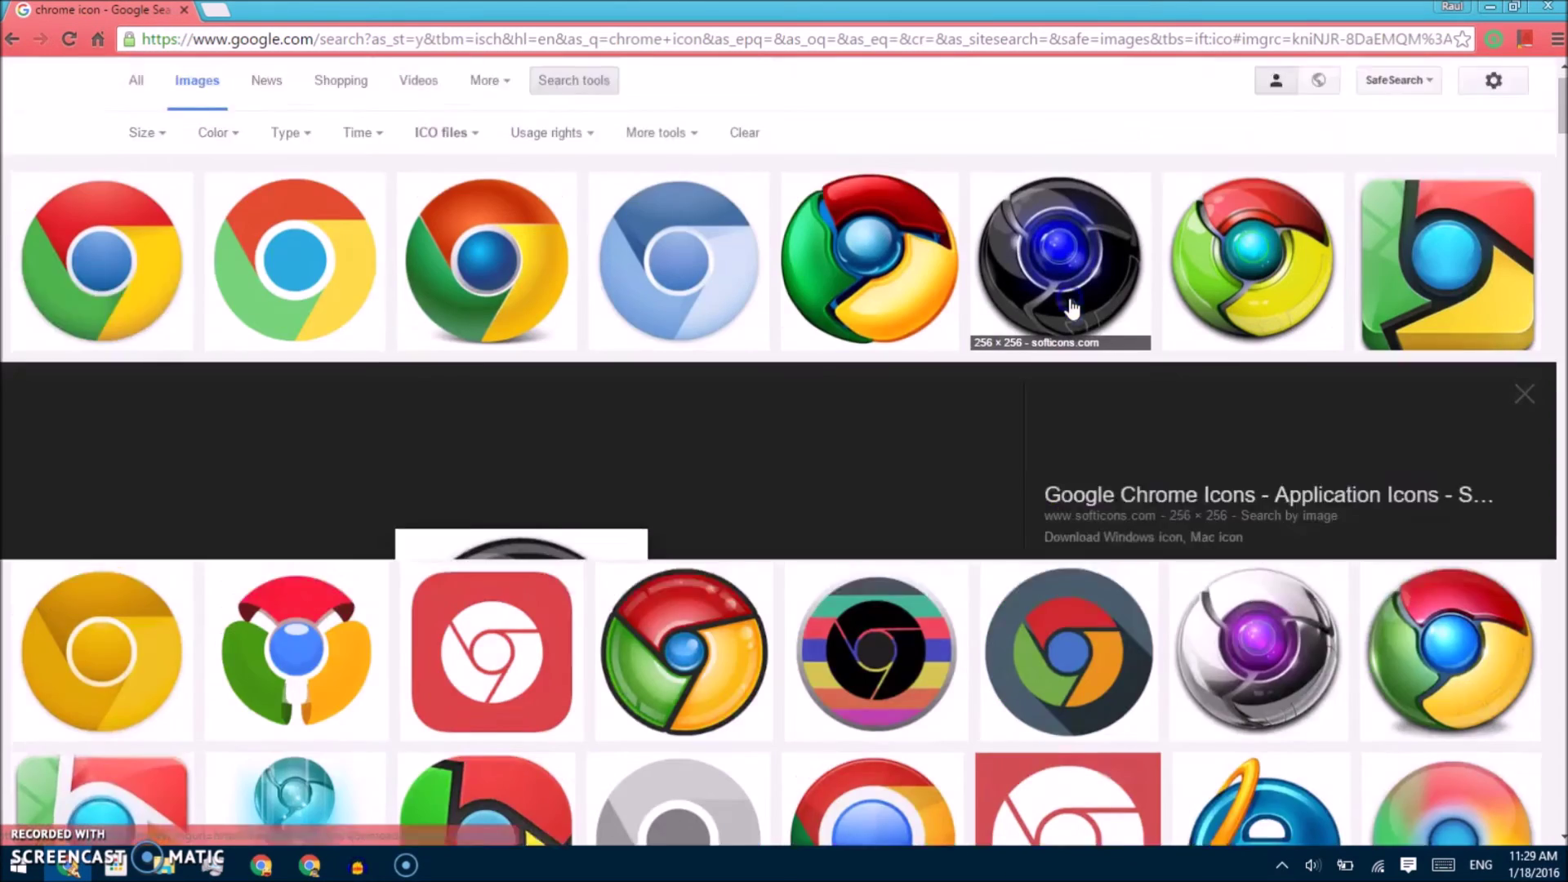
{"action": "right_click", "coordinate": [541, 485]}
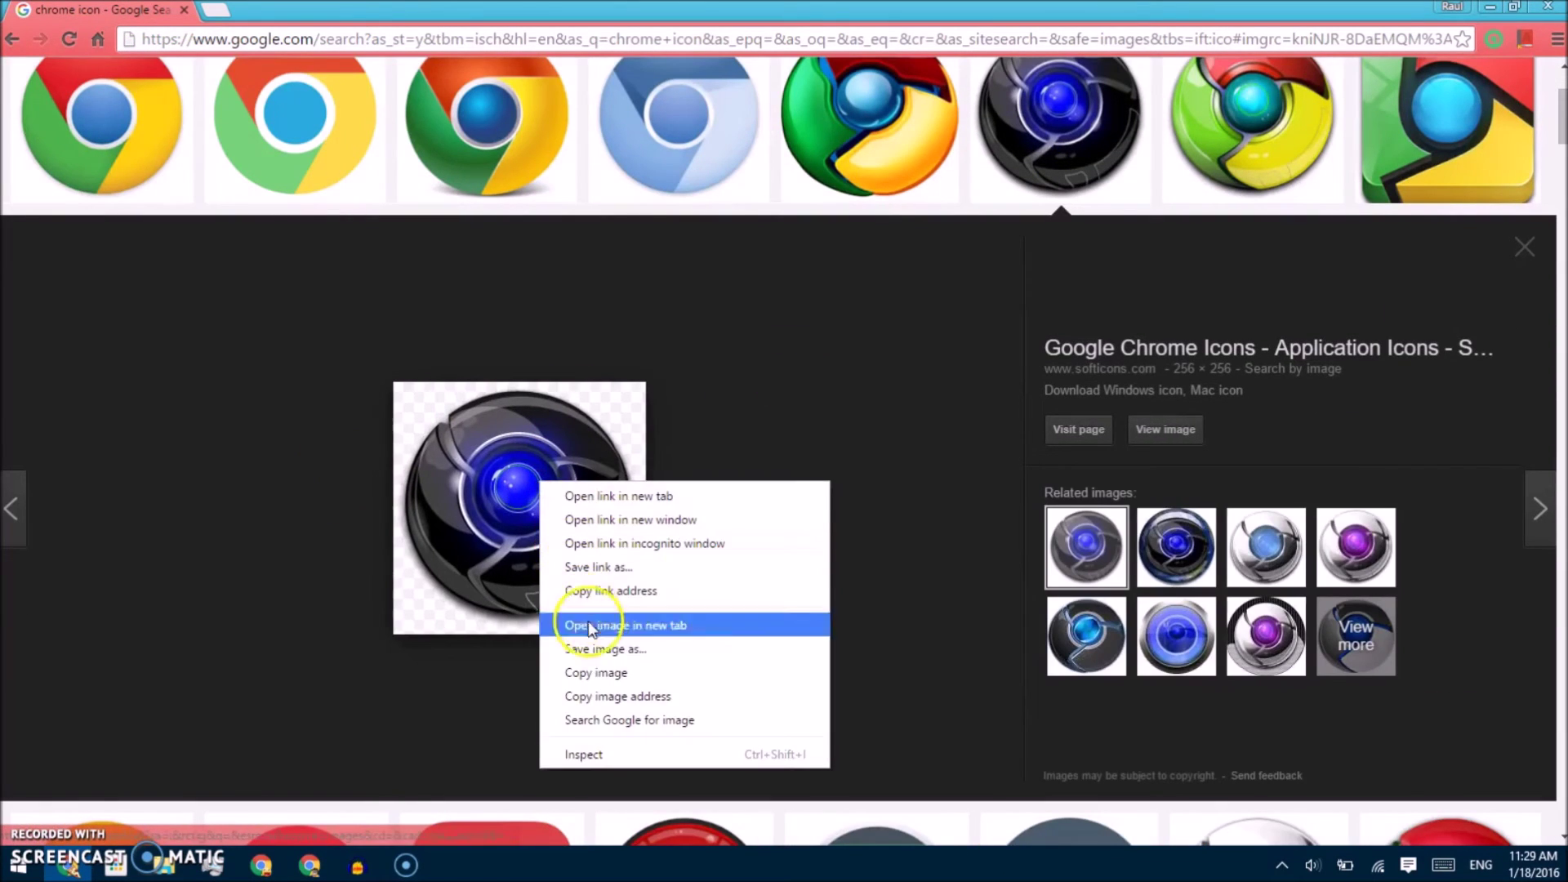
{"action": "left_click", "coordinate": [602, 647]}
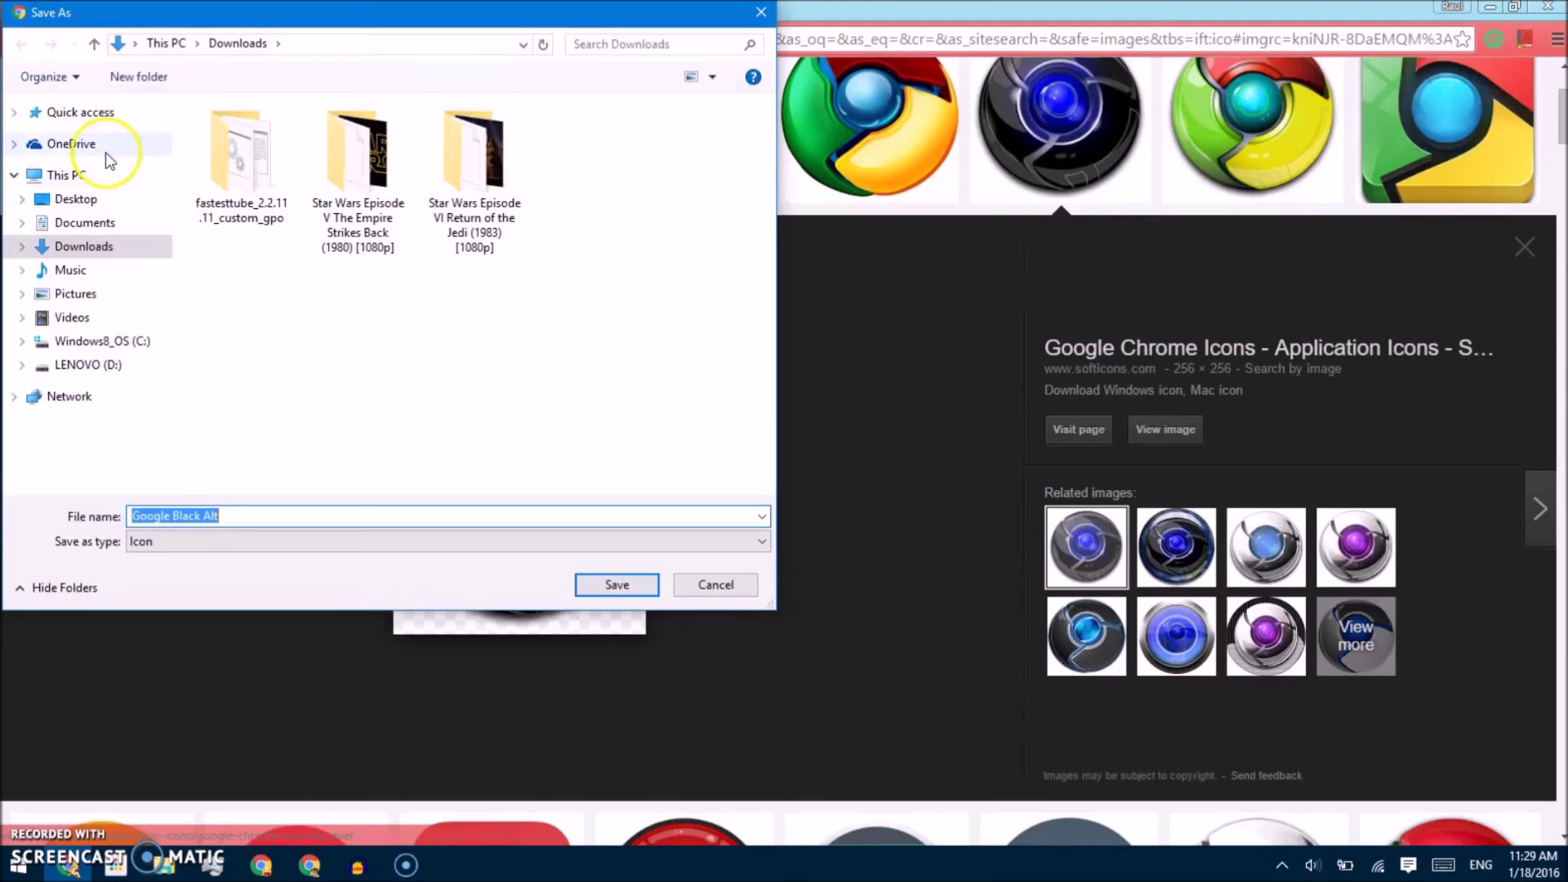
{"action": "left_click", "coordinate": [72, 199]}
{"action": "left_click", "coordinate": [645, 586]}
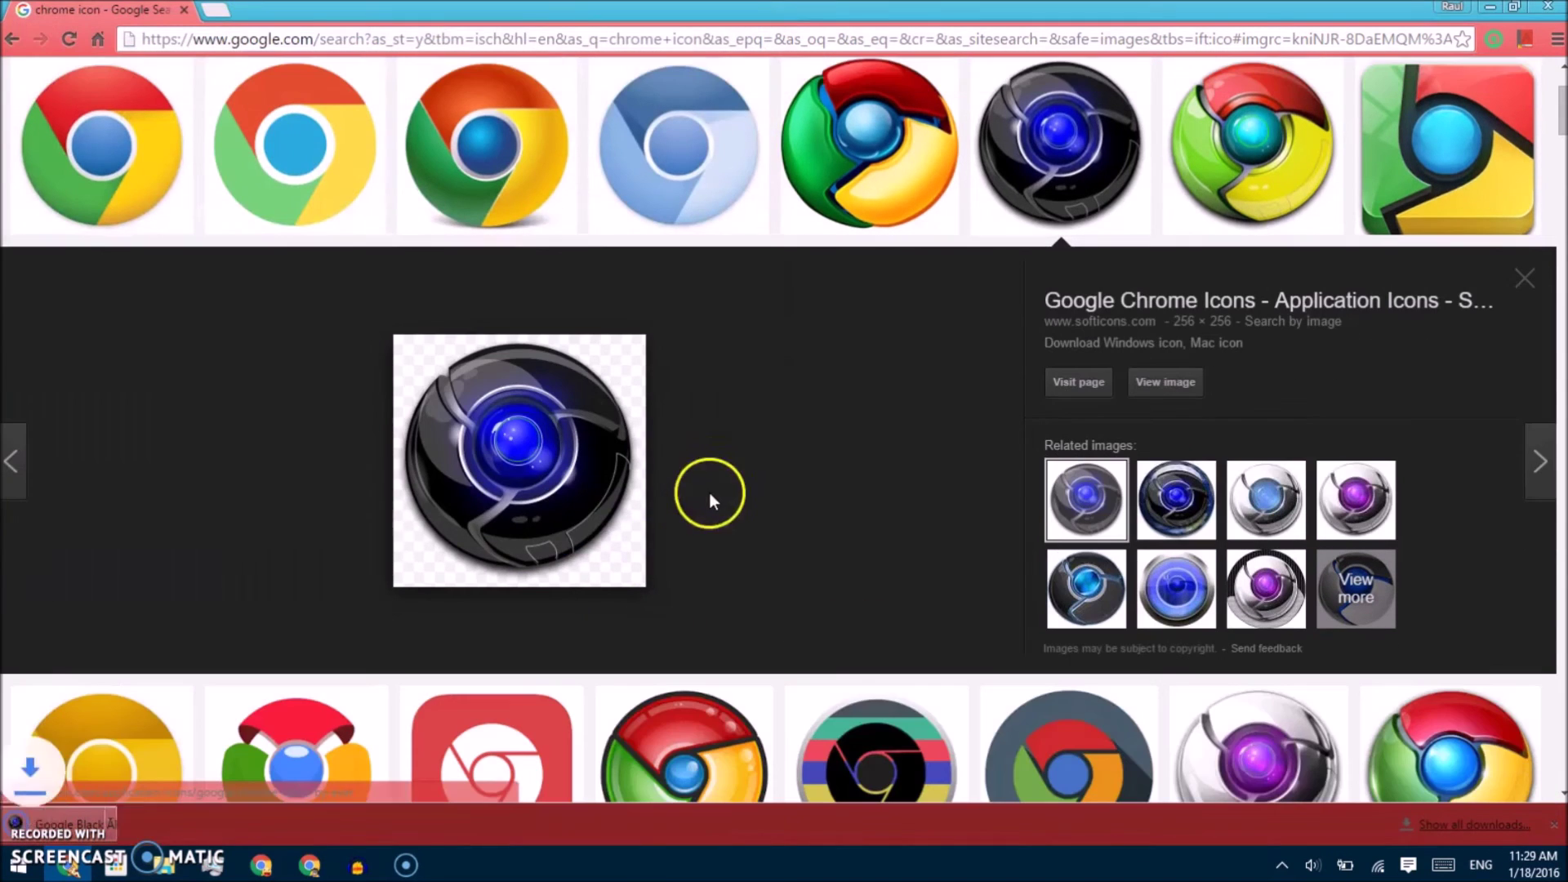
- Return to the desktop and move the Google Black Alt icon file to the free area just below the Google Chrome shortcuts
{"action": "left_click", "coordinate": [1488, 8]}
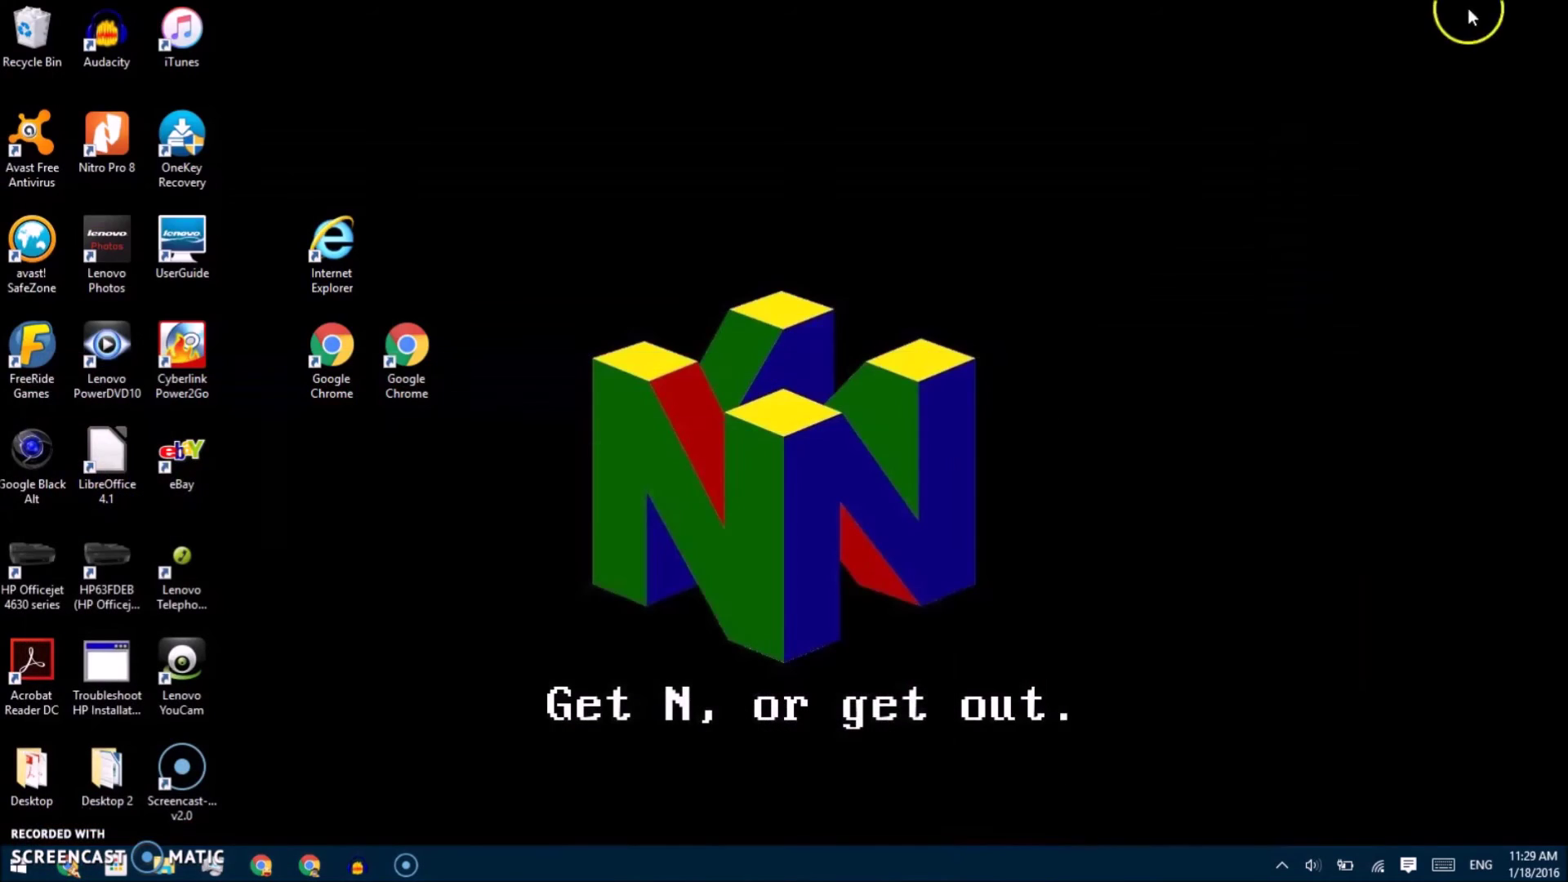
{"action": "left_click_drag", "start_coordinate": [24, 433], "coordinate": [443, 487]}
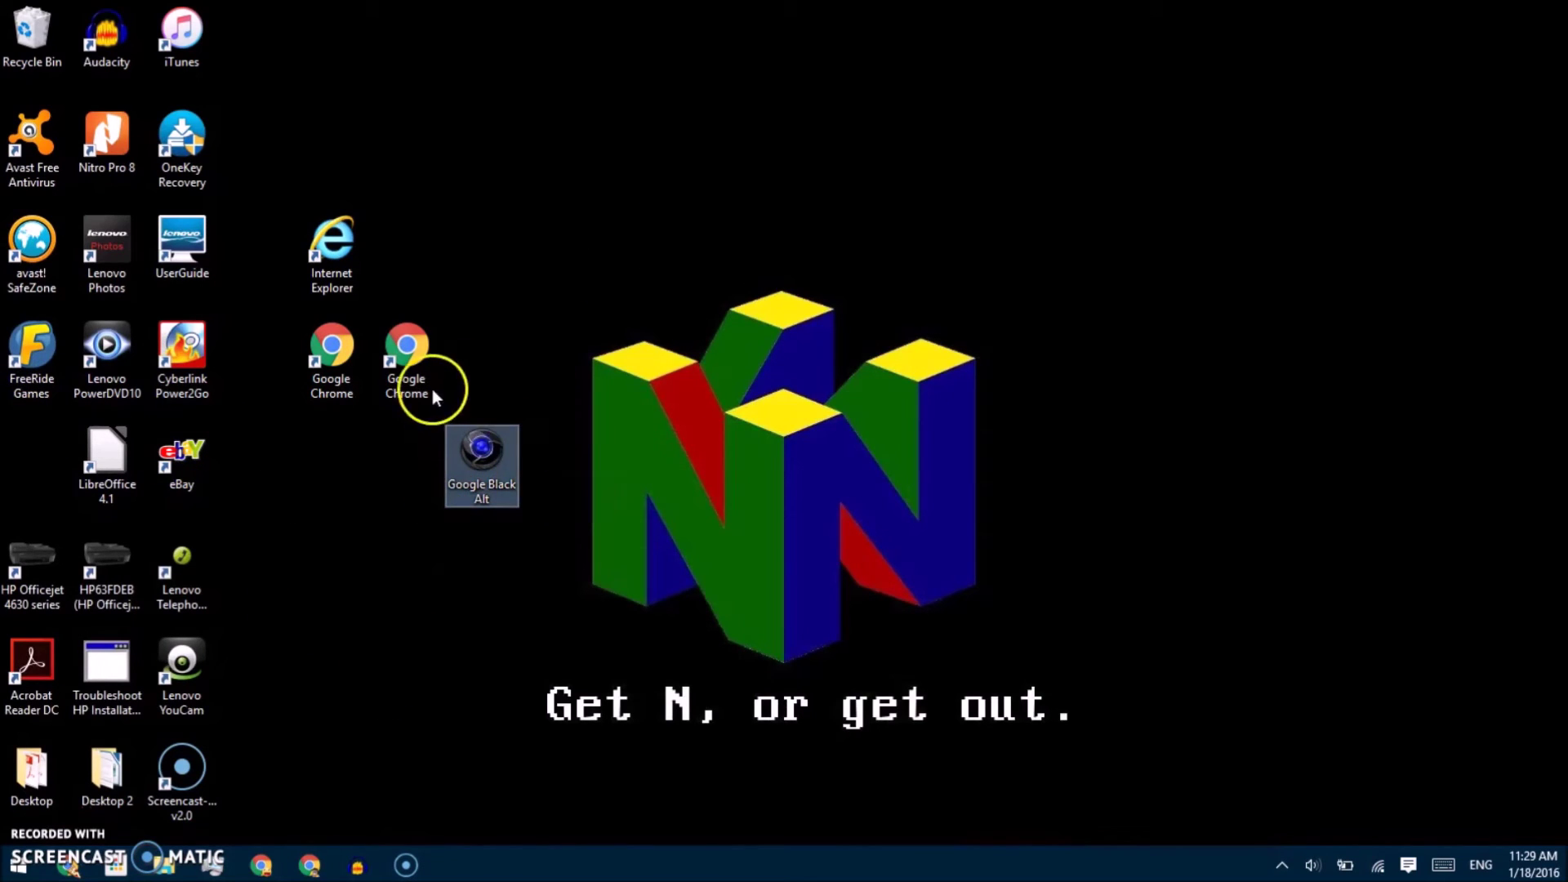
{"action": "left_click", "coordinate": [344, 369]}
- Change the second Google Chrome shortcut's icon to the Google Black Alt icon file from the Desktop
{"action": "left_click", "coordinate": [407, 353]}
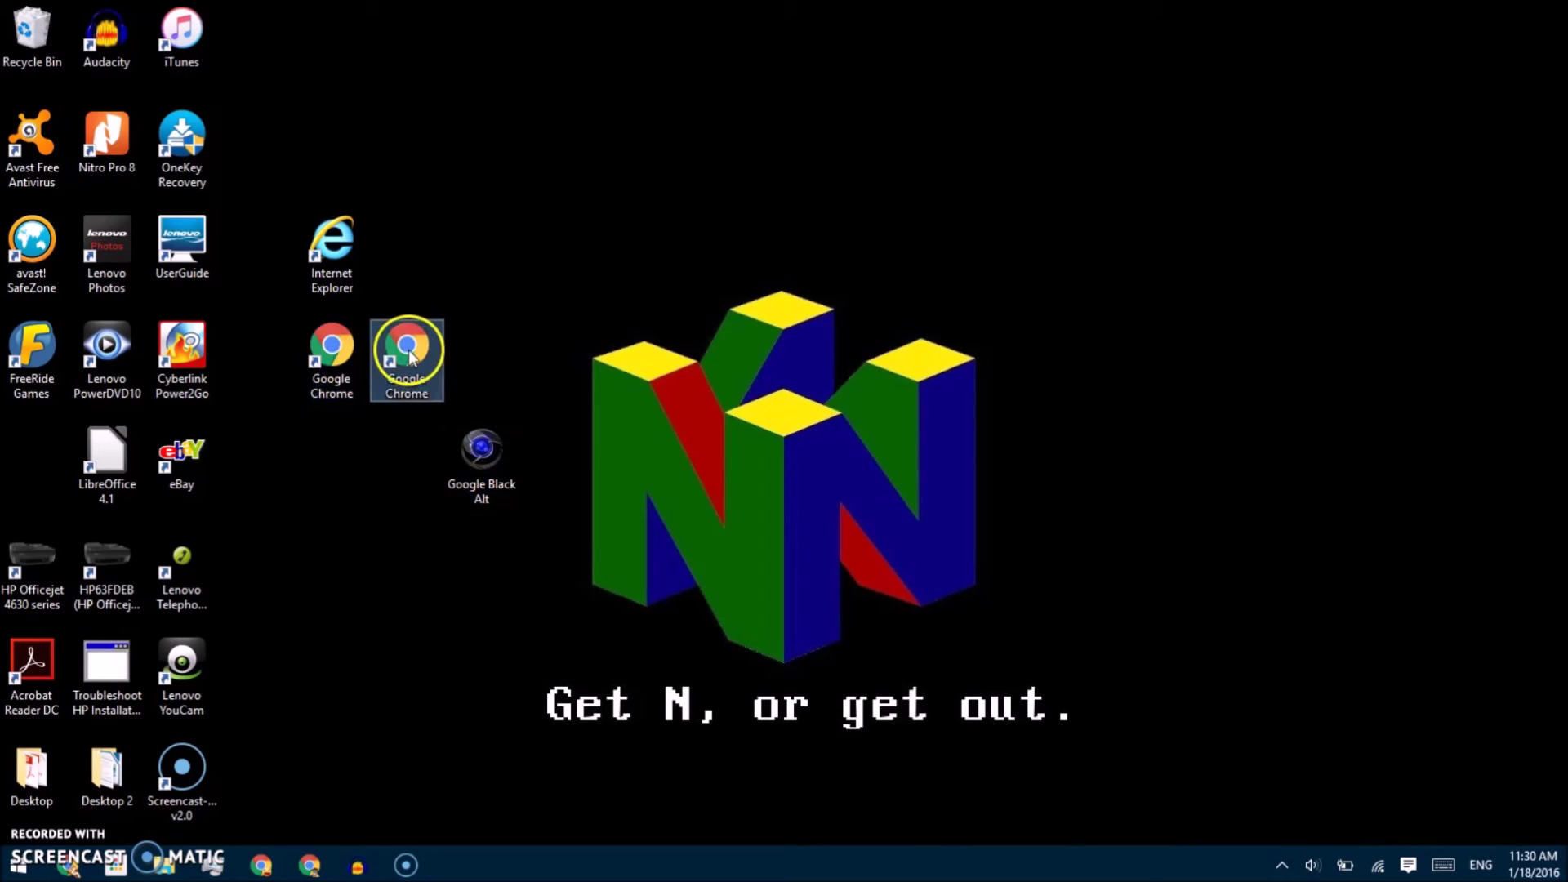
{"action": "right_click", "coordinate": [407, 353]}
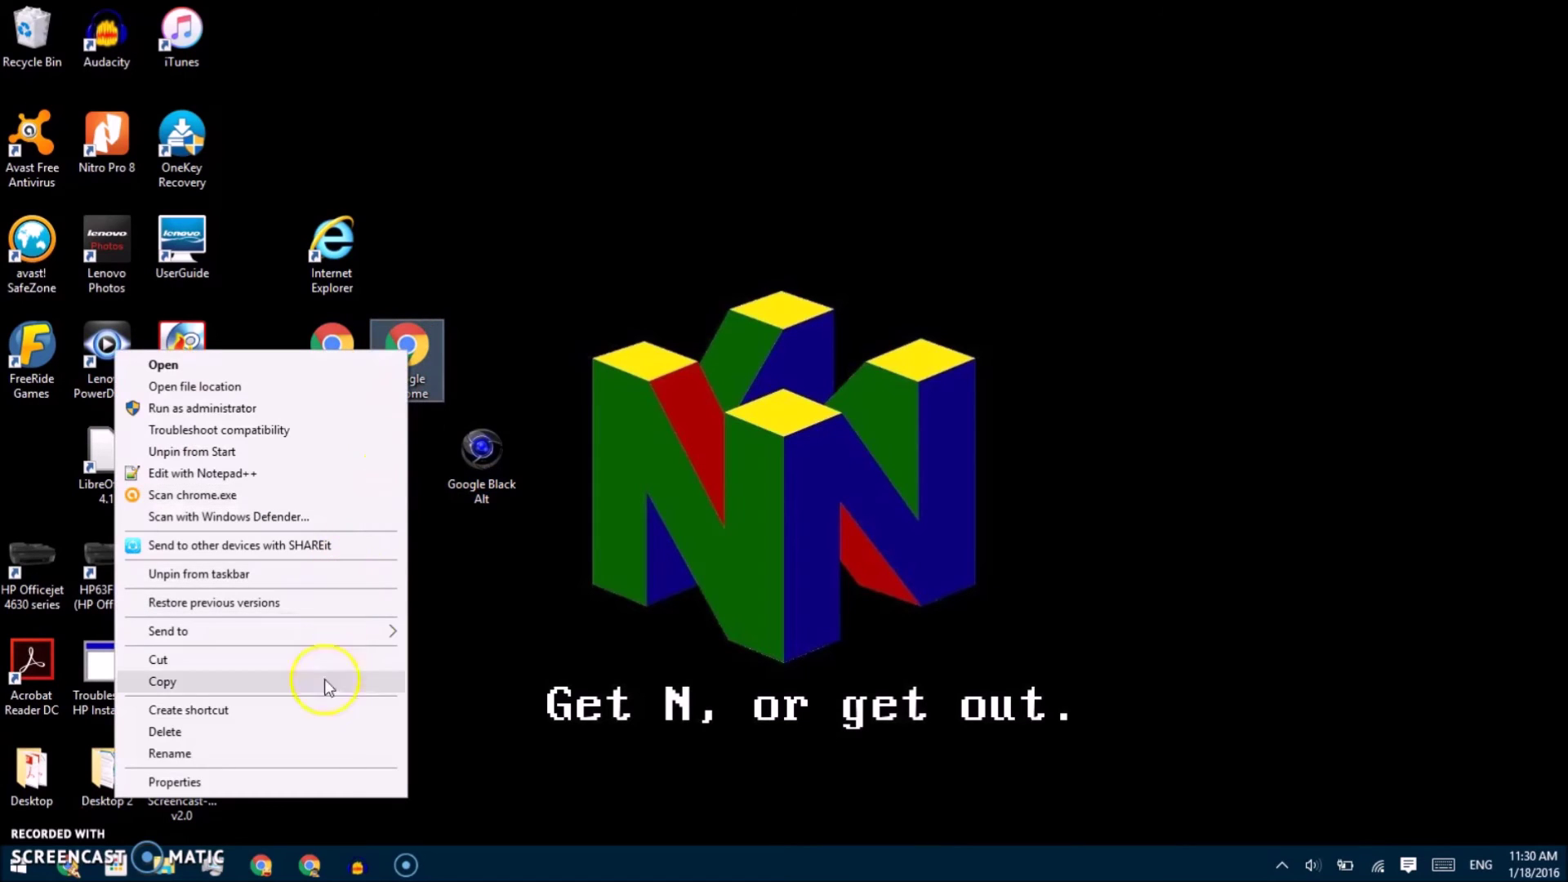
{"action": "left_click", "coordinate": [314, 781]}
{"action": "left_click", "coordinate": [605, 677]}
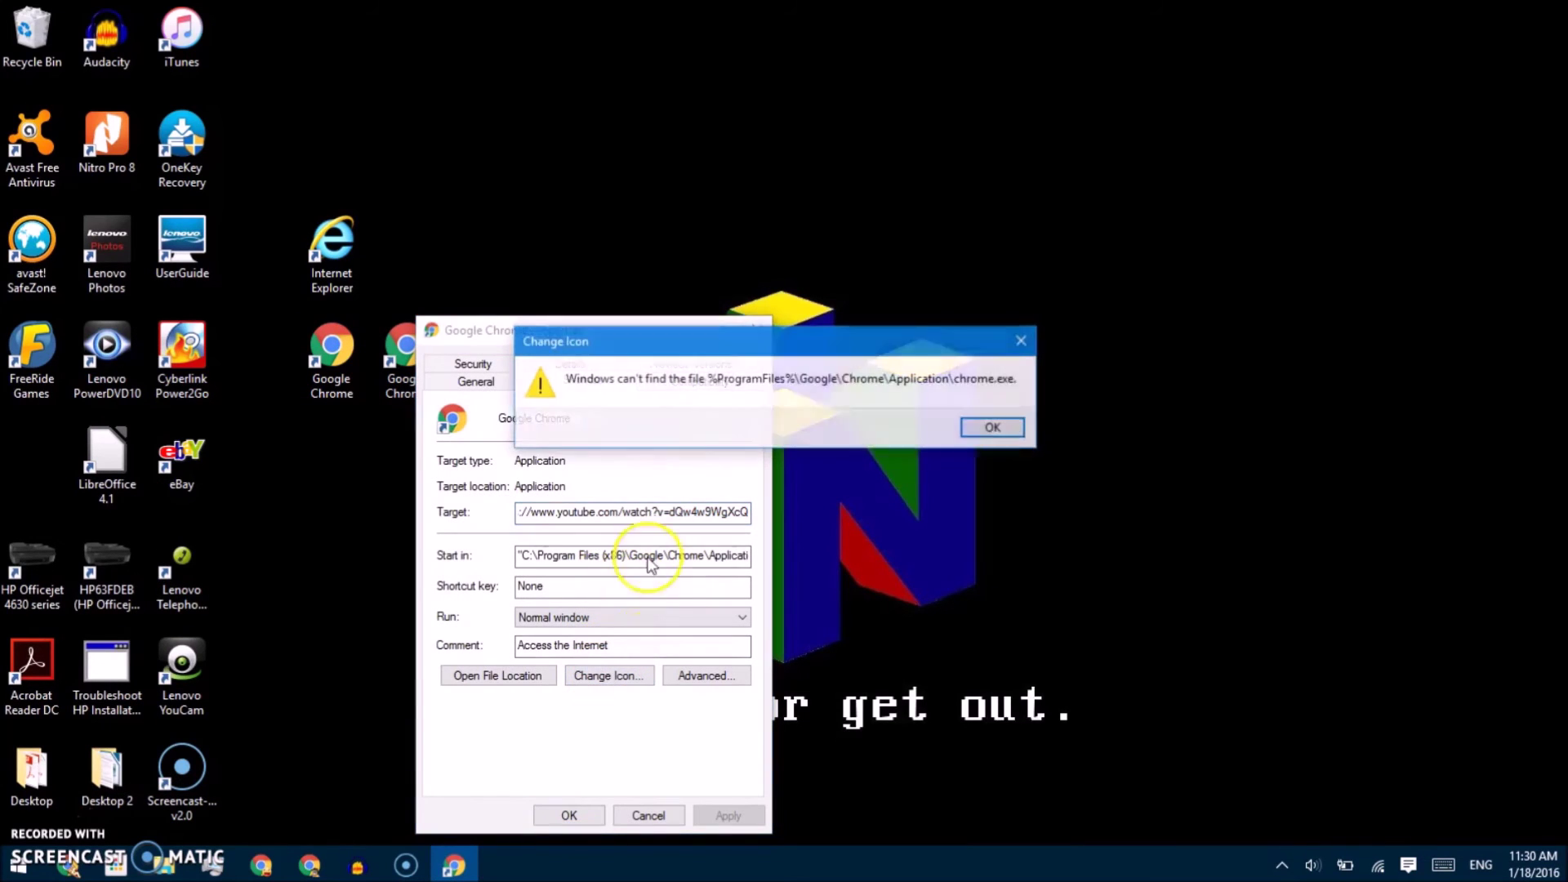
{"action": "left_click", "coordinate": [989, 426]}
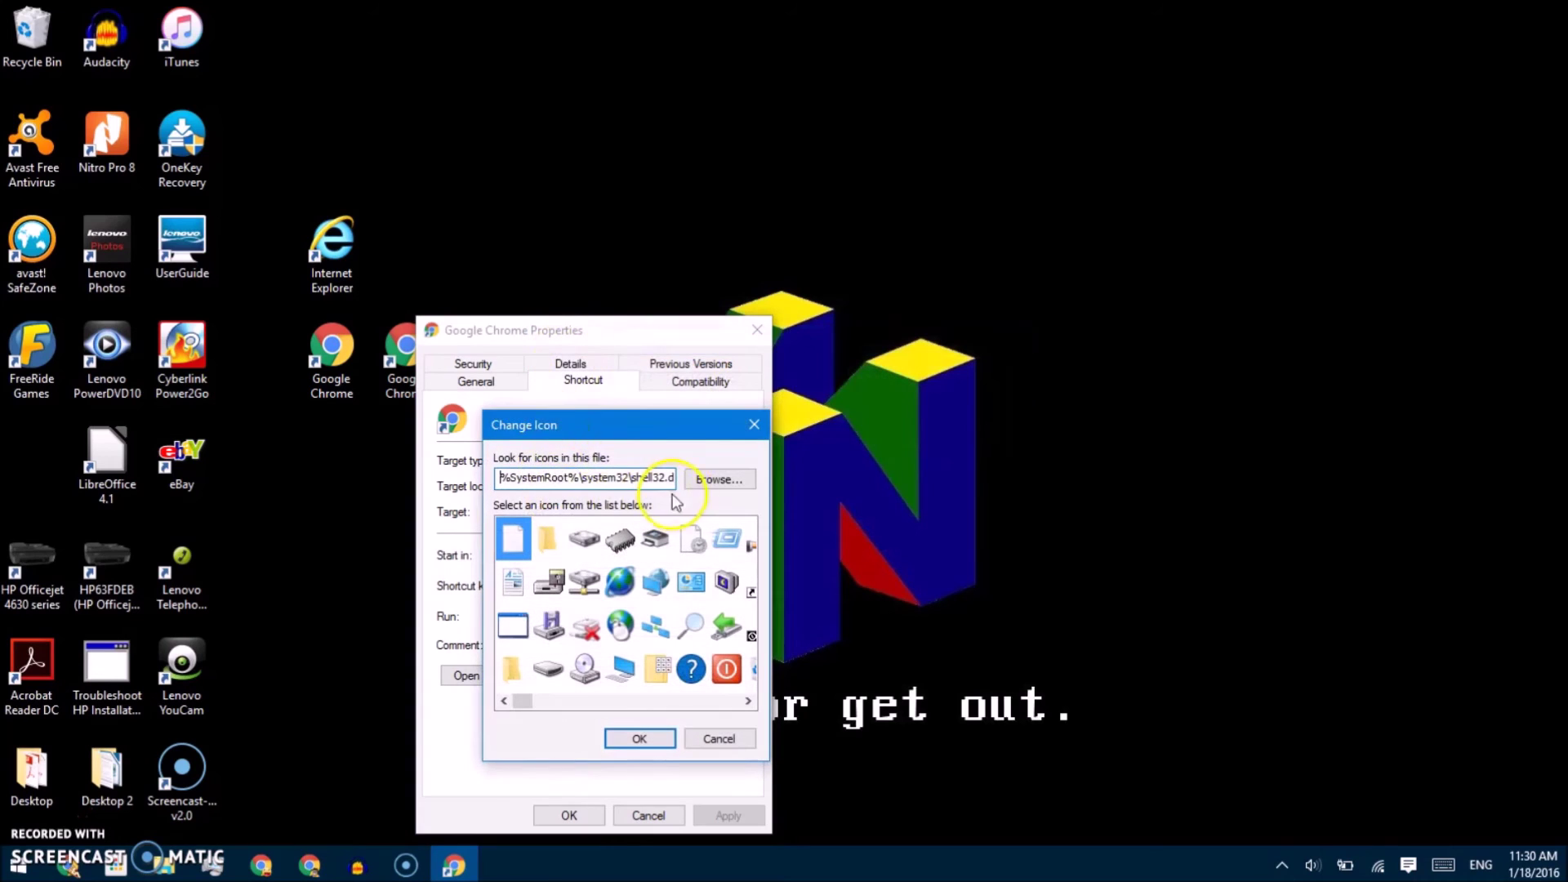
{"action": "left_click", "coordinate": [694, 479]}
{"action": "left_click", "coordinate": [572, 539]}
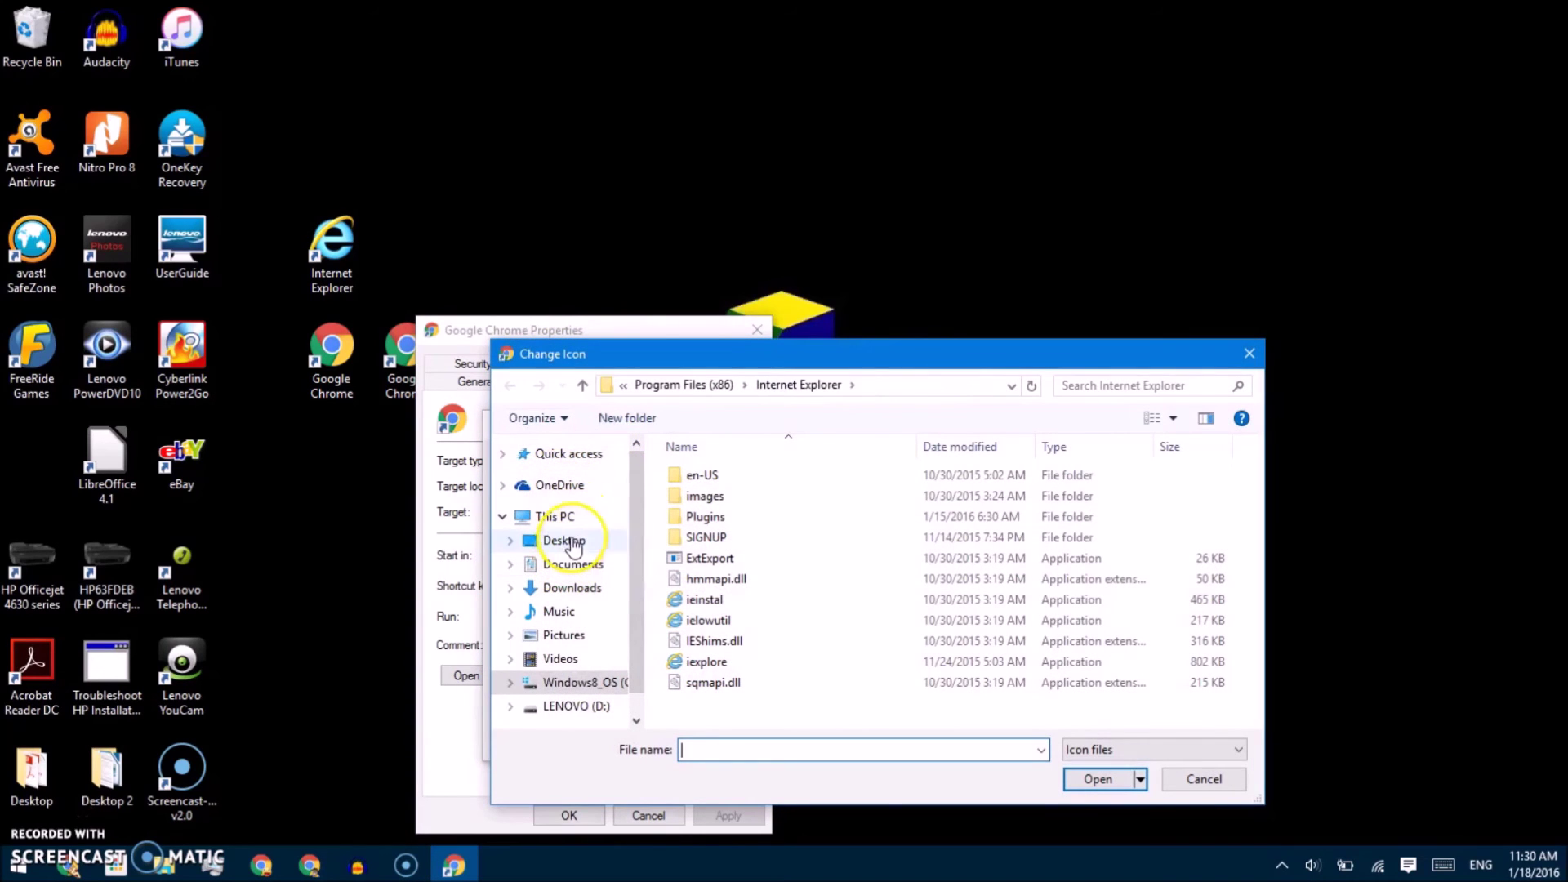
{"action": "double_click", "coordinate": [1176, 518]}
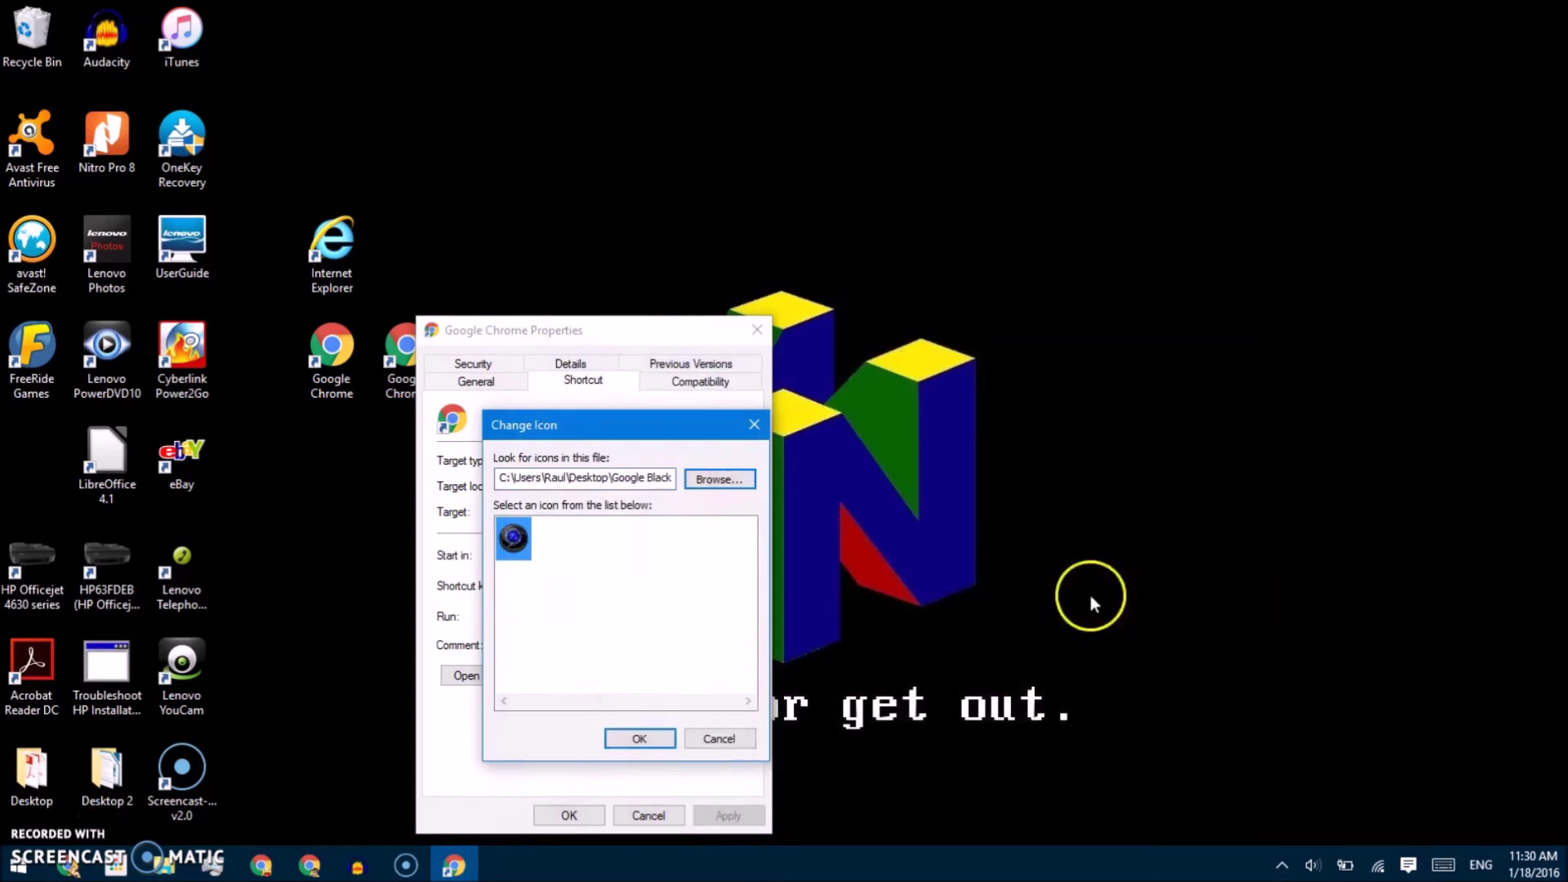
{"action": "left_click", "coordinate": [637, 736]}
{"action": "left_click", "coordinate": [569, 815]}
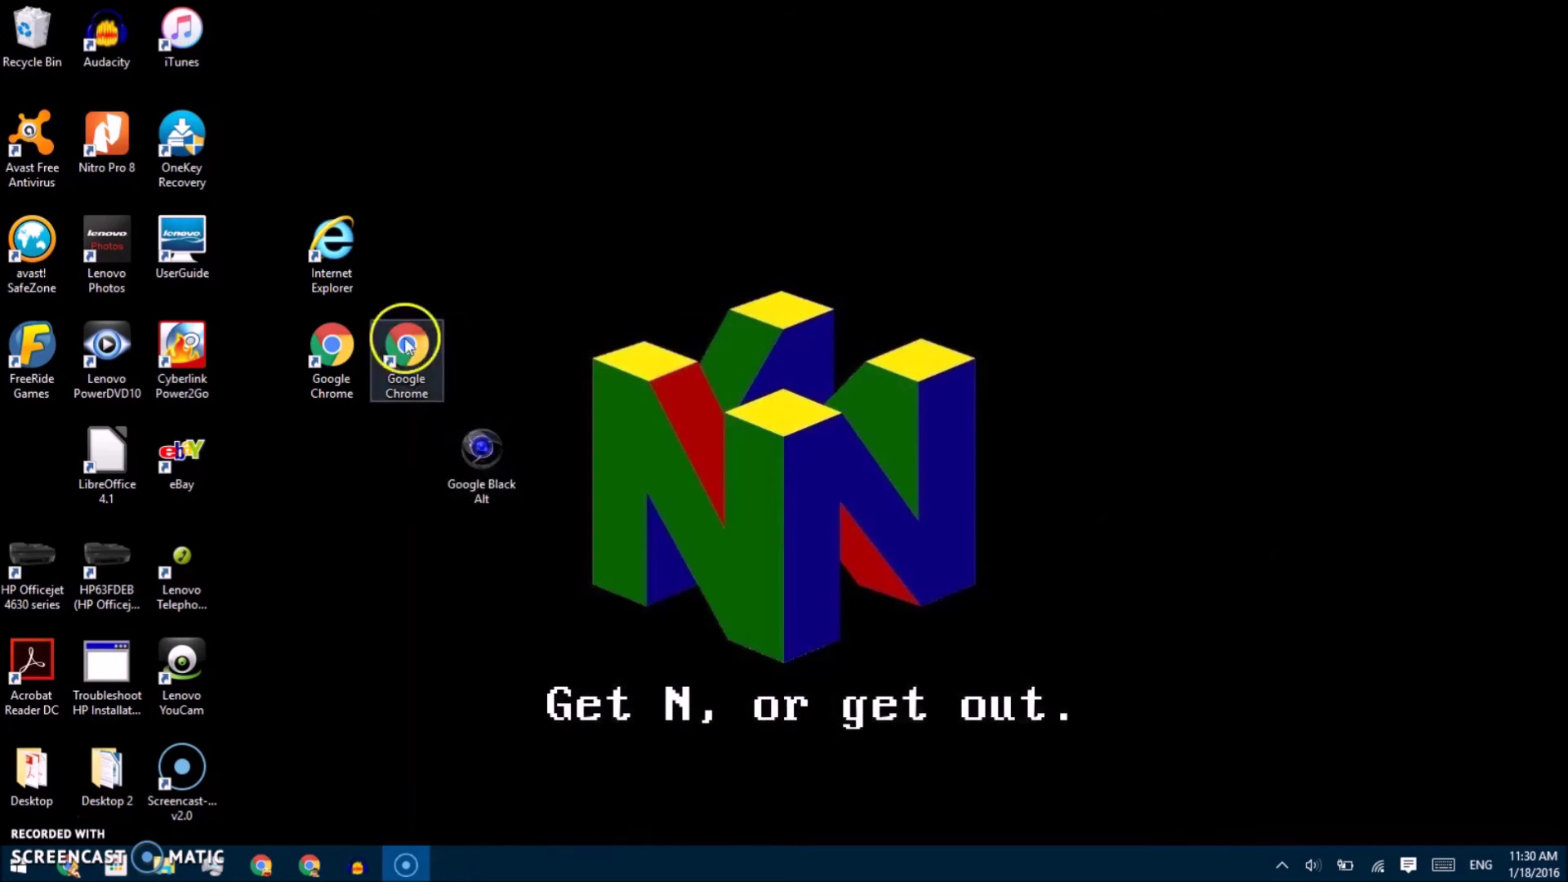
- Rename the Google Chrome shortcut with the new black icon as Google Black
{"action": "right_click", "coordinate": [409, 353]}
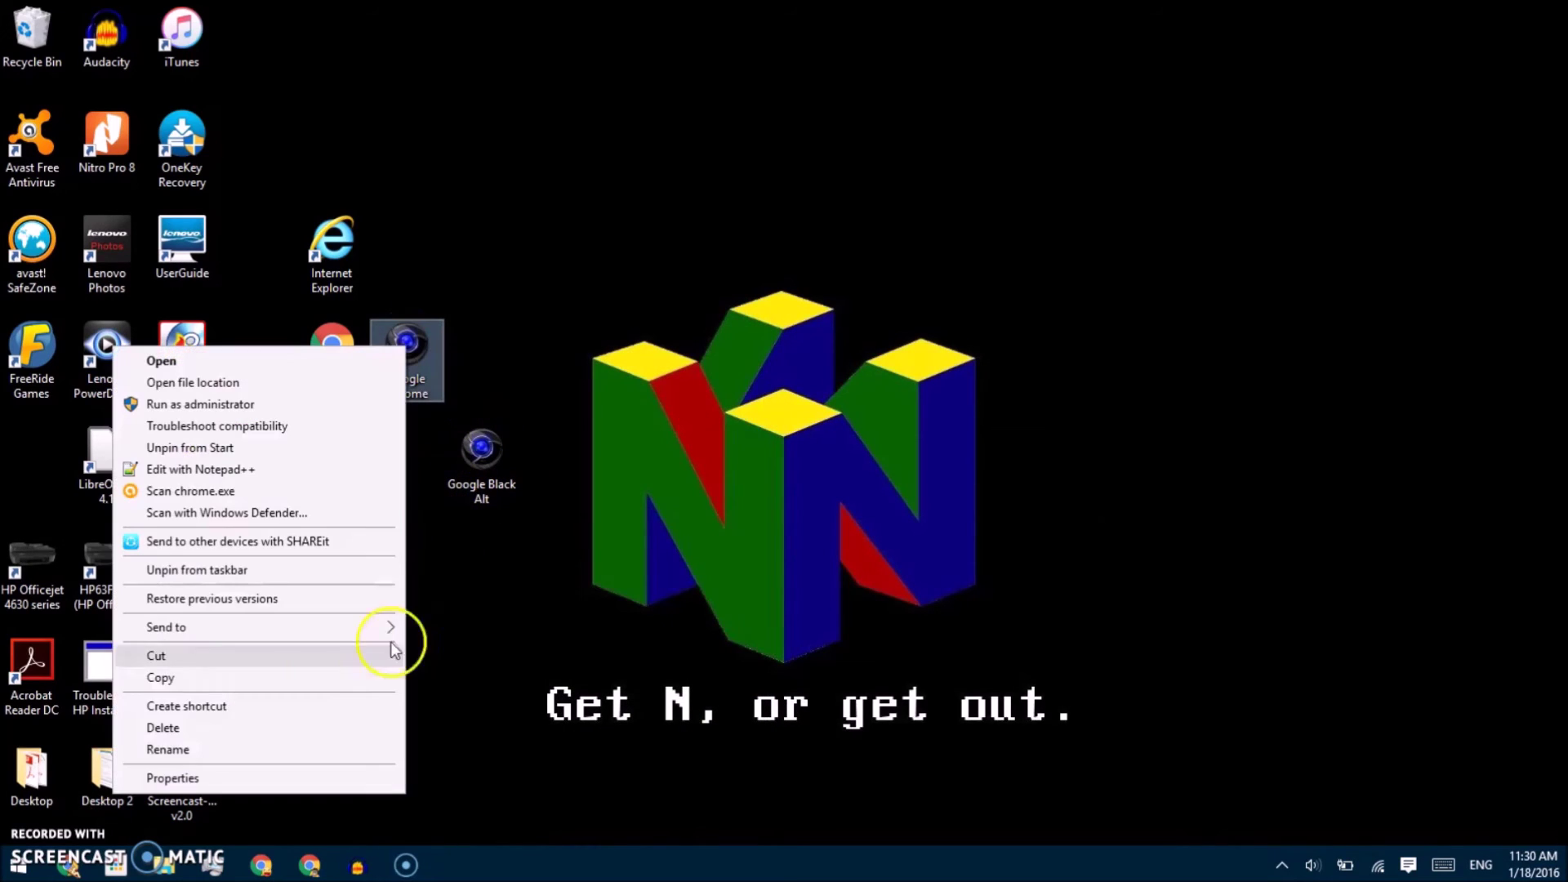
{"action": "left_click", "coordinate": [322, 747]}
{"action": "key", "text": "End"}
{"action": "key", "text": "BackSpace"}
{"action": "key", "text": "BackSpace"}
{"action": "key", "text": "BackSpace"}
{"action": "key", "text": "BackSpace"}
{"action": "key", "text": "BackSpace"}
{"action": "key", "text": "BackSpace"}
{"action": "type", "text": "Blac"}
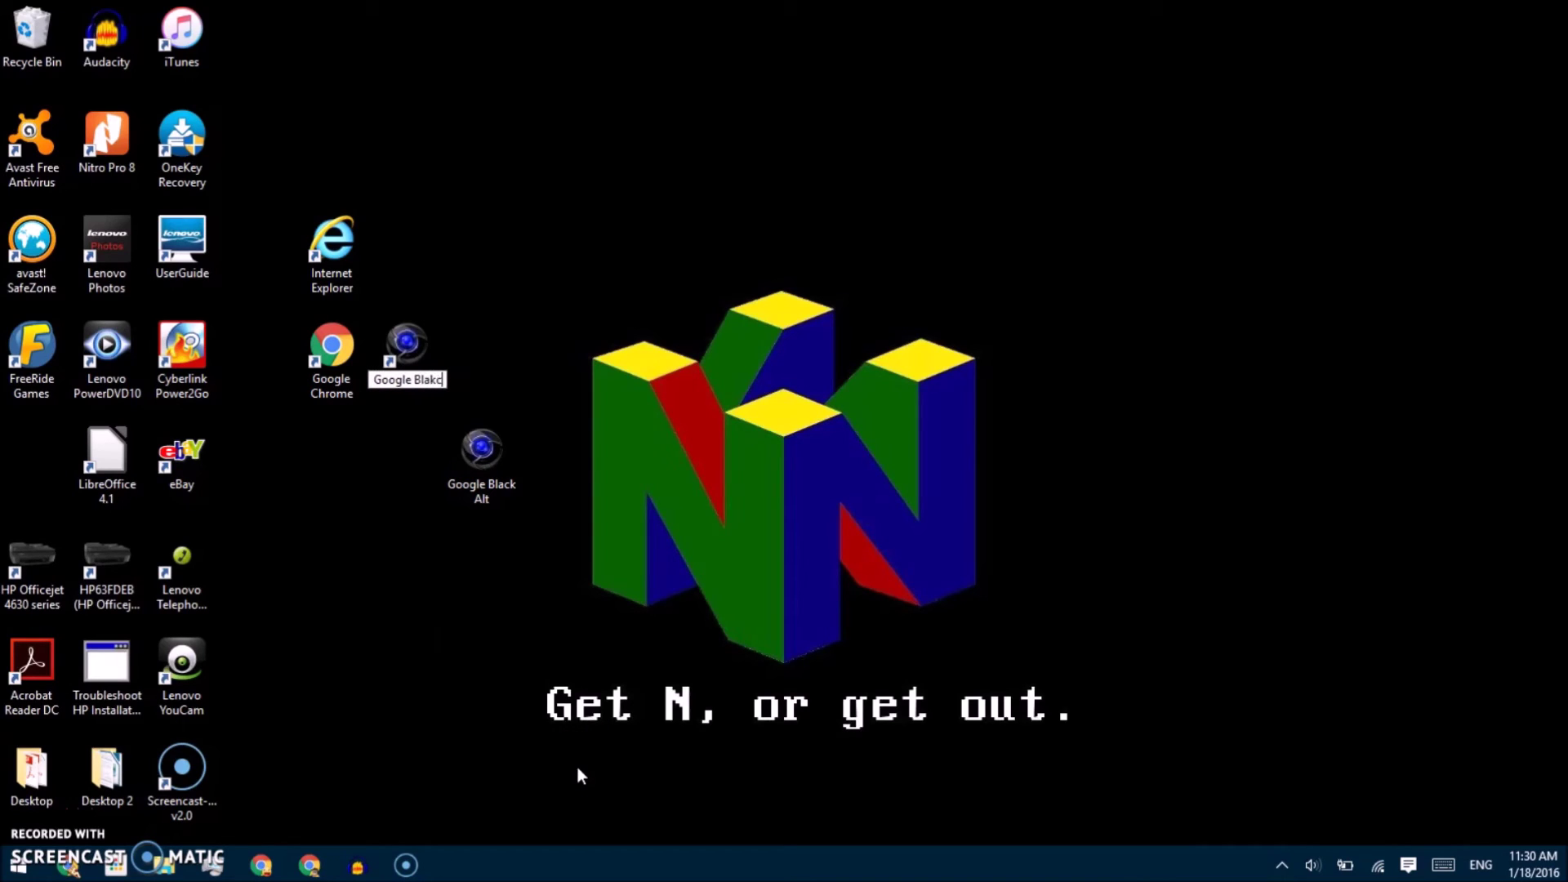
{"action": "type", "text": "k"}
{"action": "key", "text": "Return"}
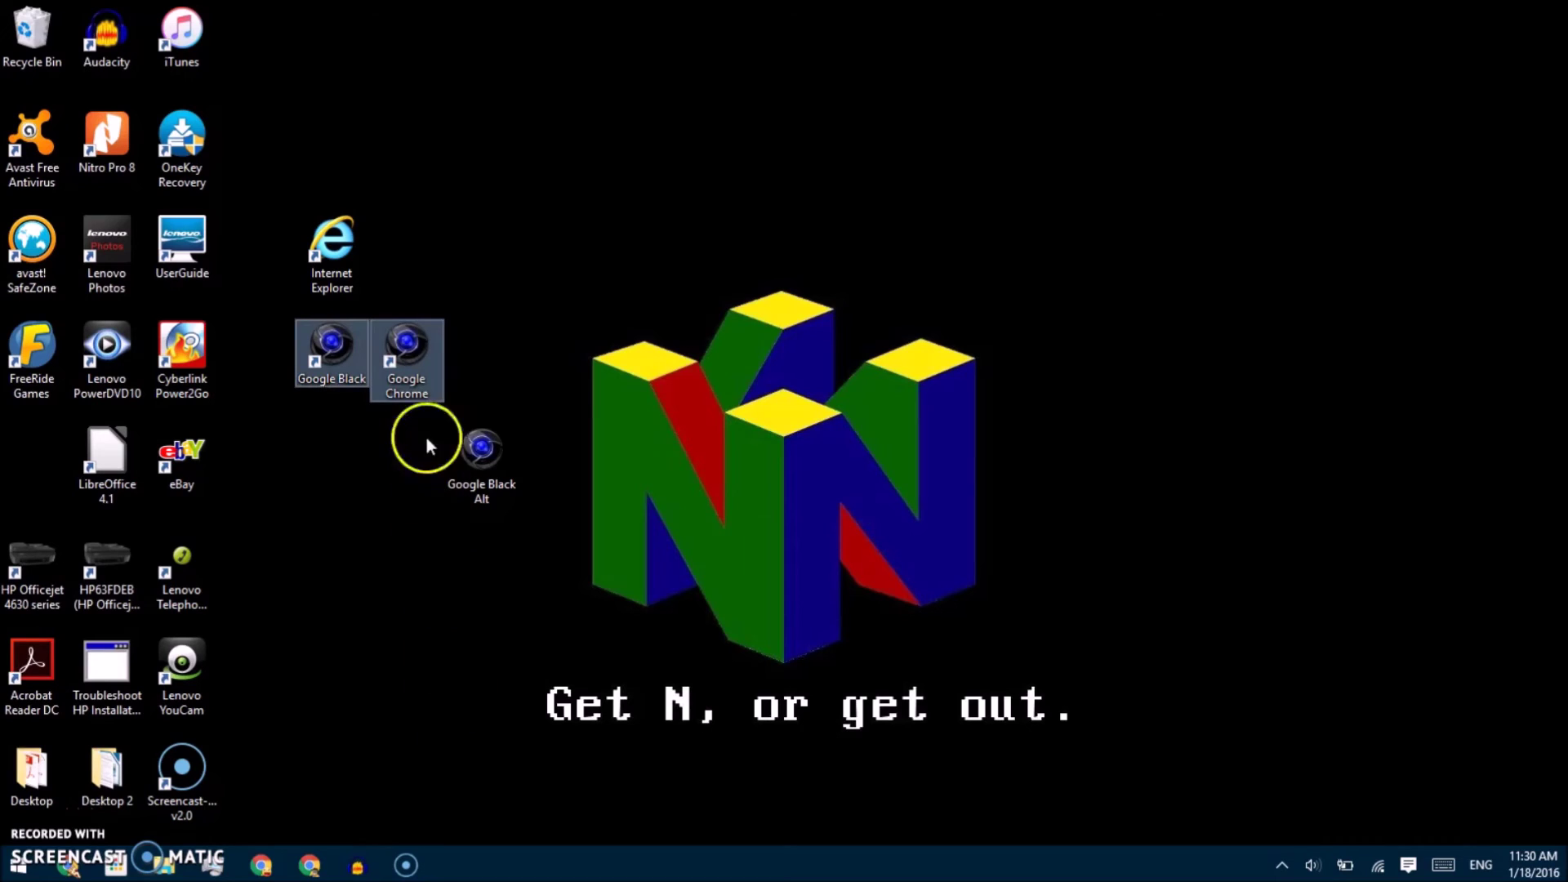
- Place the Google Chrome shortcut directly below Internet Explorer and move Google Black to the free area diagonally below Google Black Alt
{"action": "left_click_drag", "start_coordinate": [348, 332], "coordinate": [559, 567]}
{"action": "left_click_drag", "start_coordinate": [634, 360], "coordinate": [328, 360]}
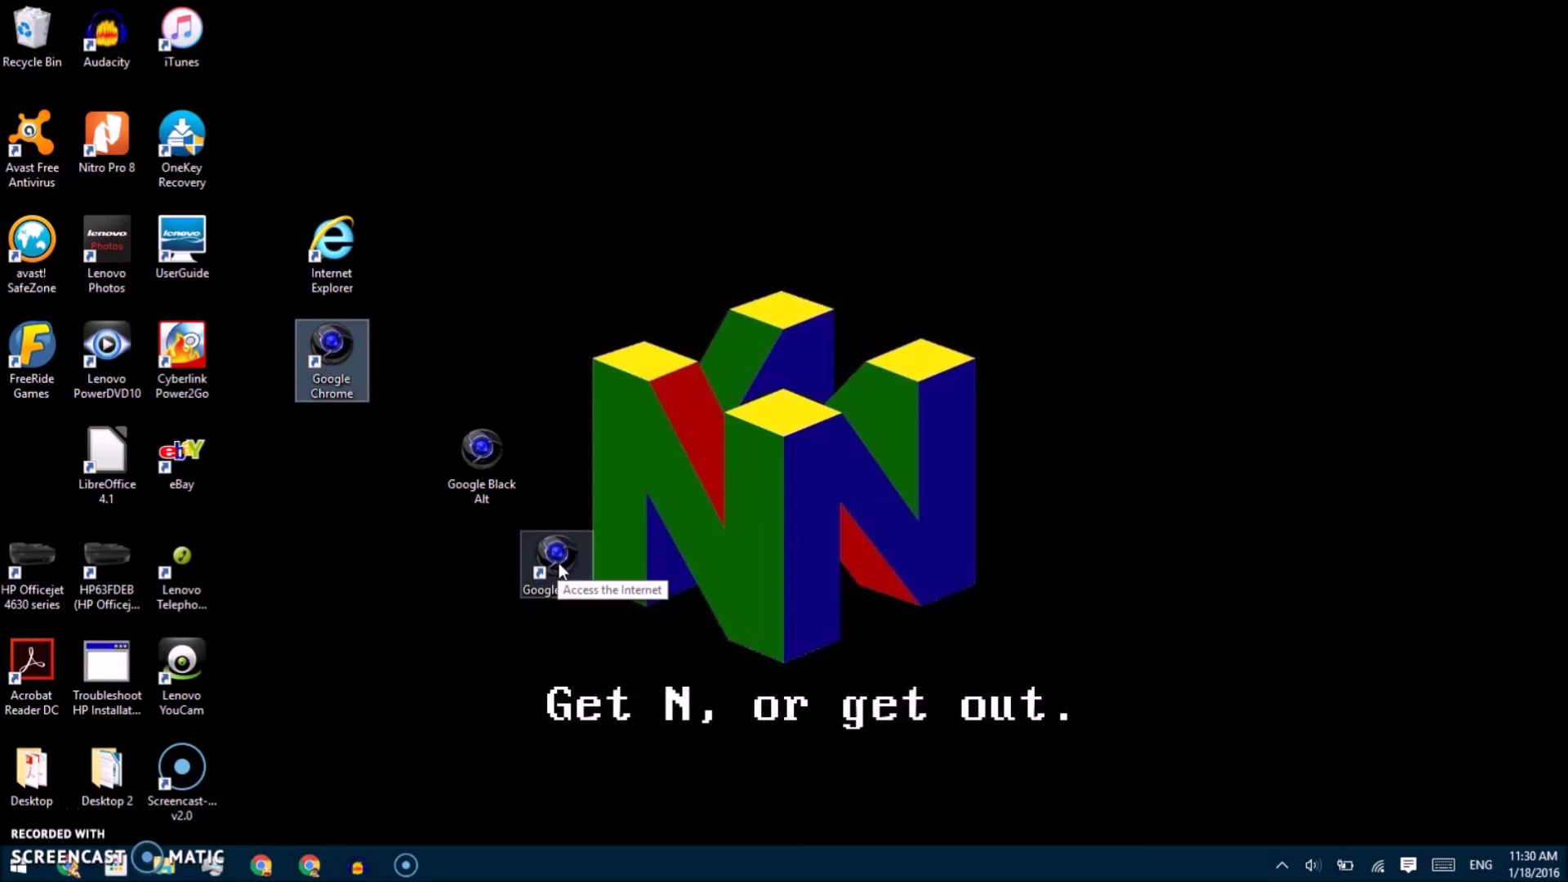
{"action": "left_click_drag", "start_coordinate": [562, 590], "coordinate": [389, 559]}
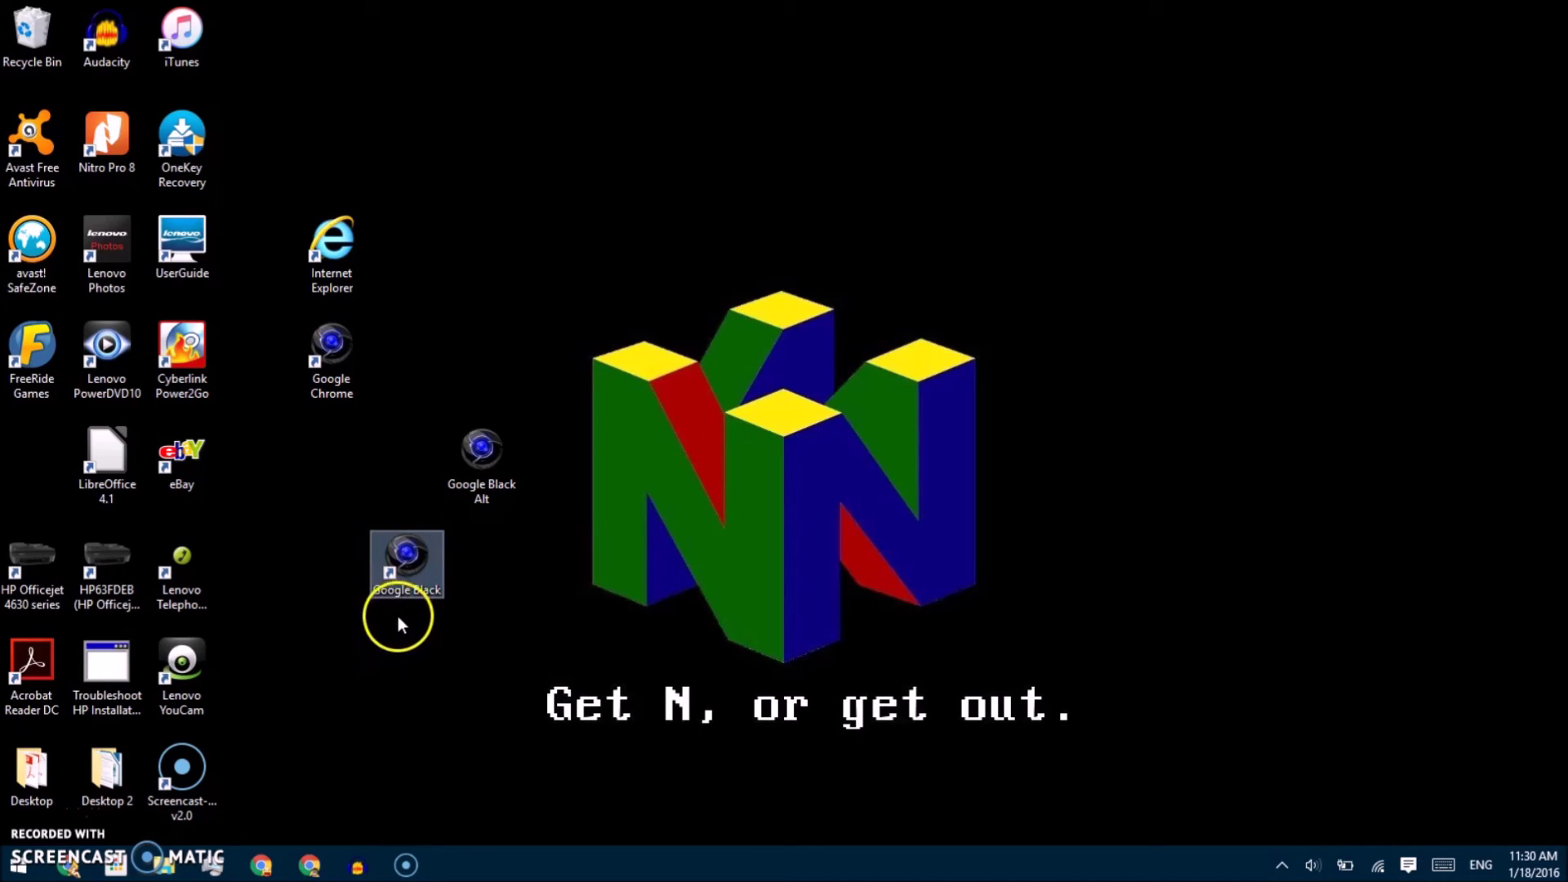
- Test the Google Black shortcut by opening it, and close the browser window with the YouTube video
{"action": "double_click", "coordinate": [405, 577]}
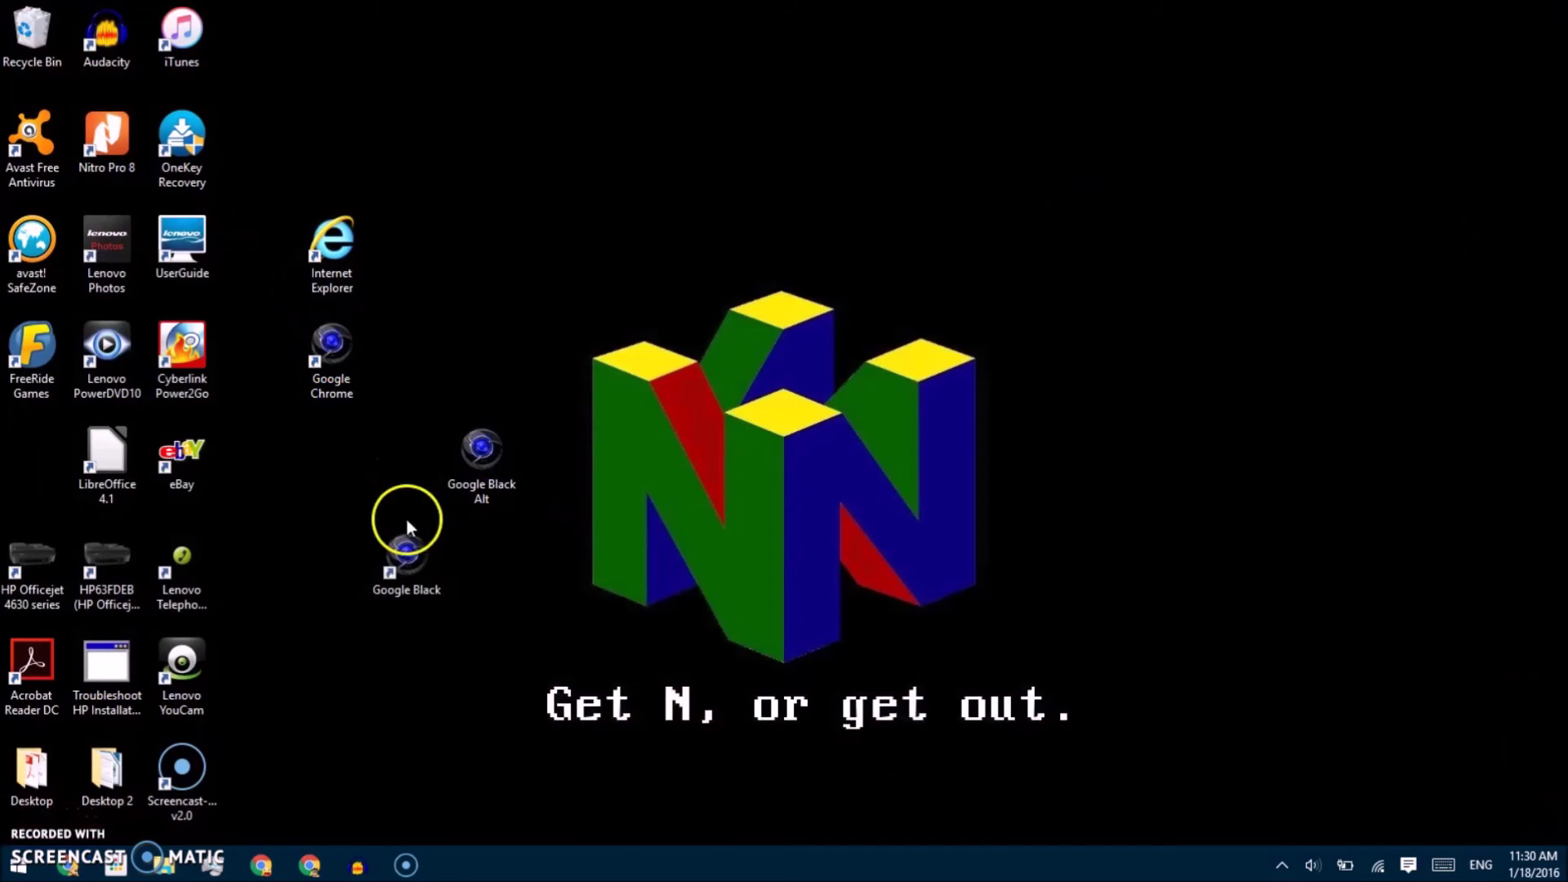
{"action": "double_click", "coordinate": [408, 560]}
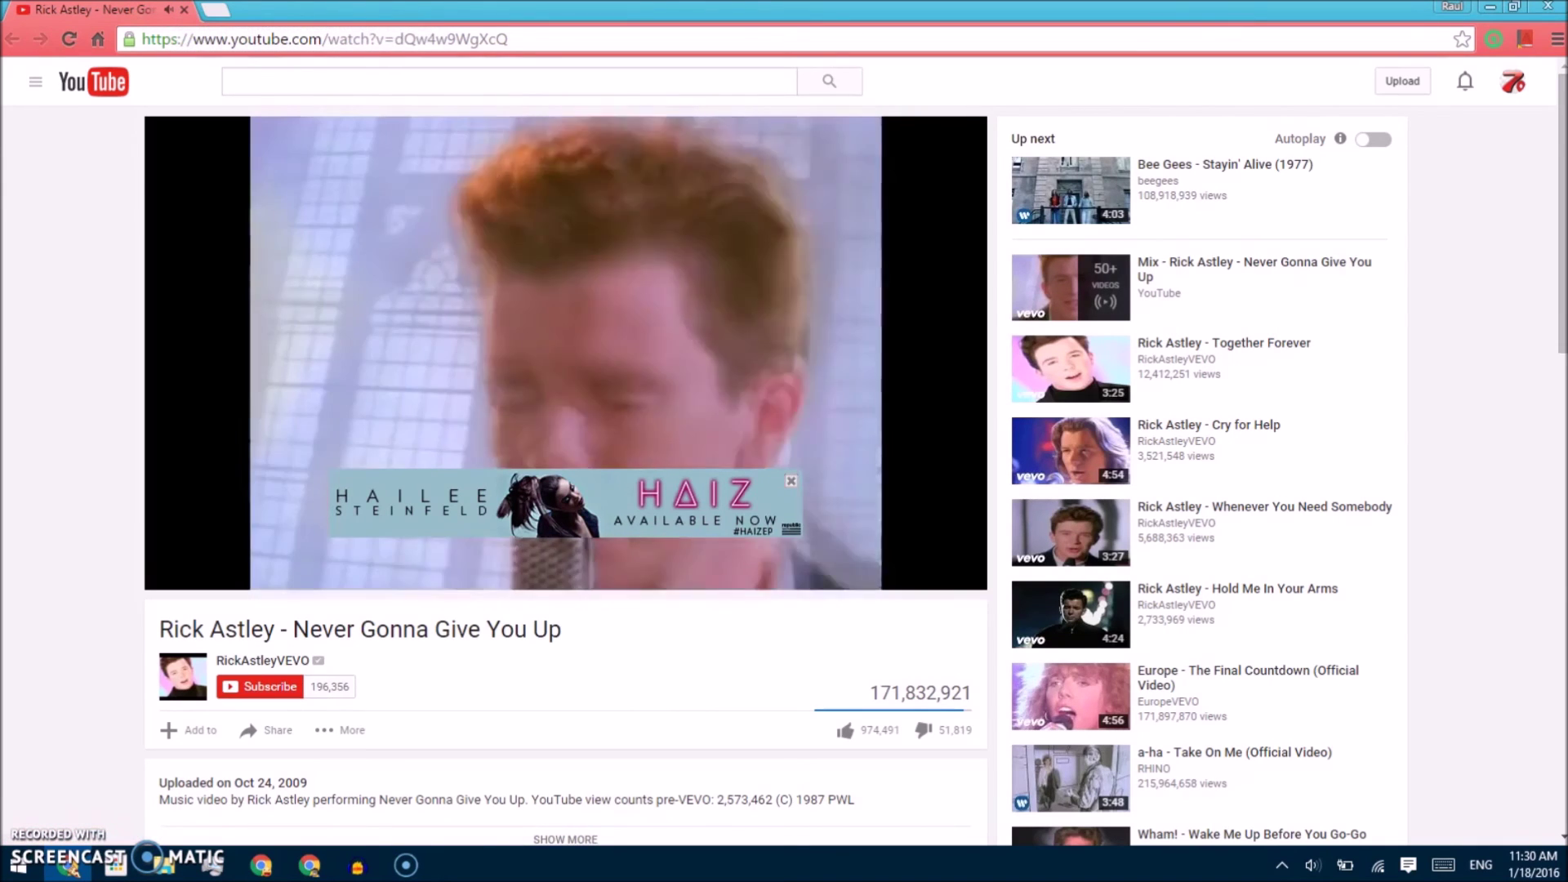
{"action": "key", "text": "alt+F4"}
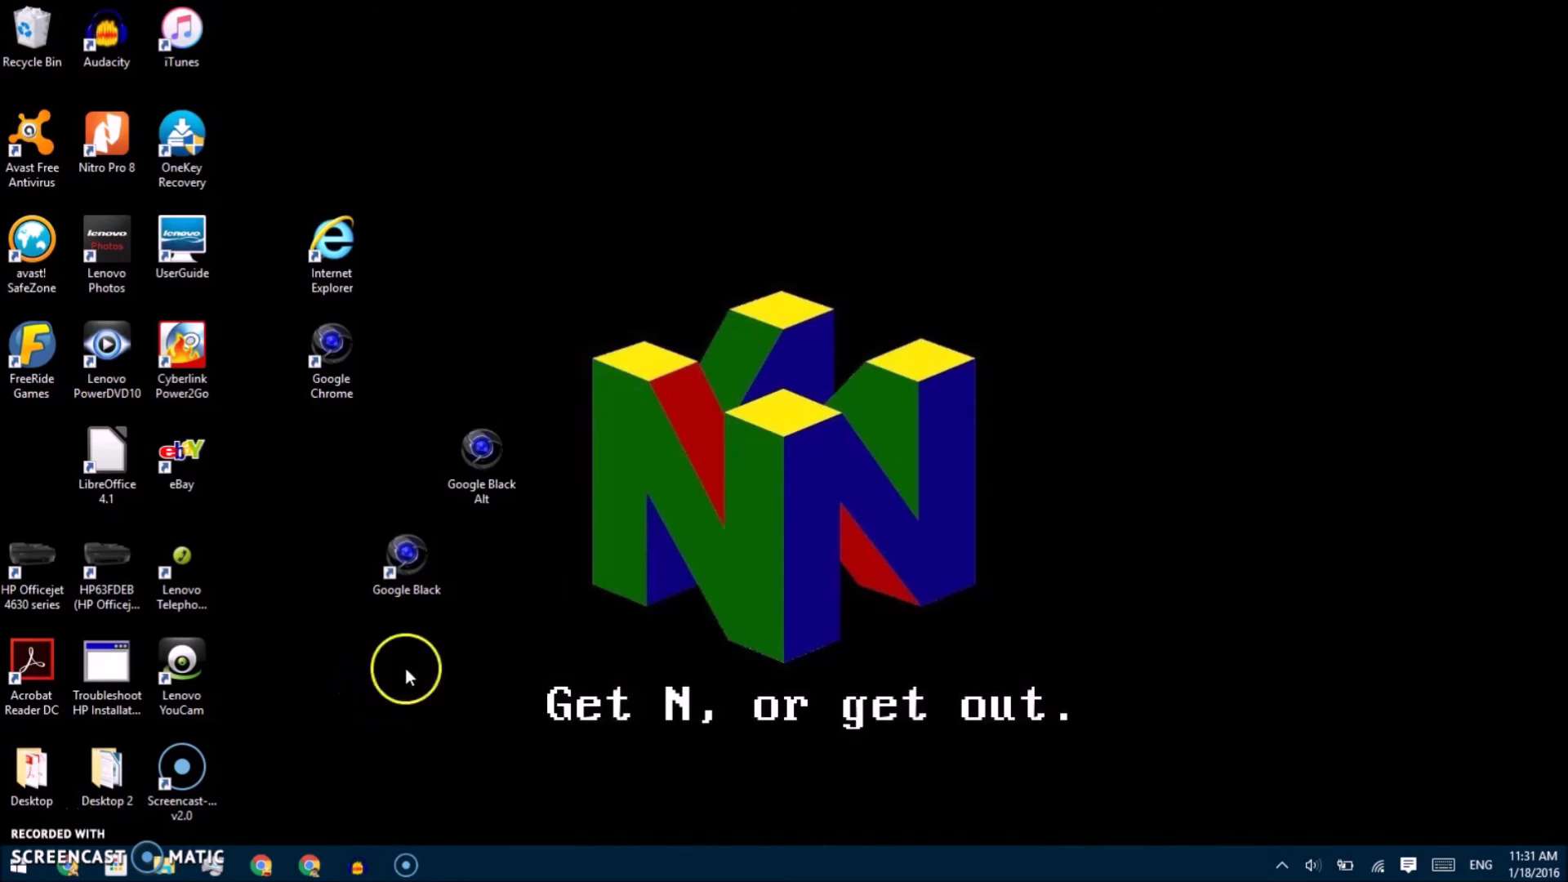
- Check the link target in the Google Black shortcut's properties
{"action": "left_click", "coordinate": [400, 562]}
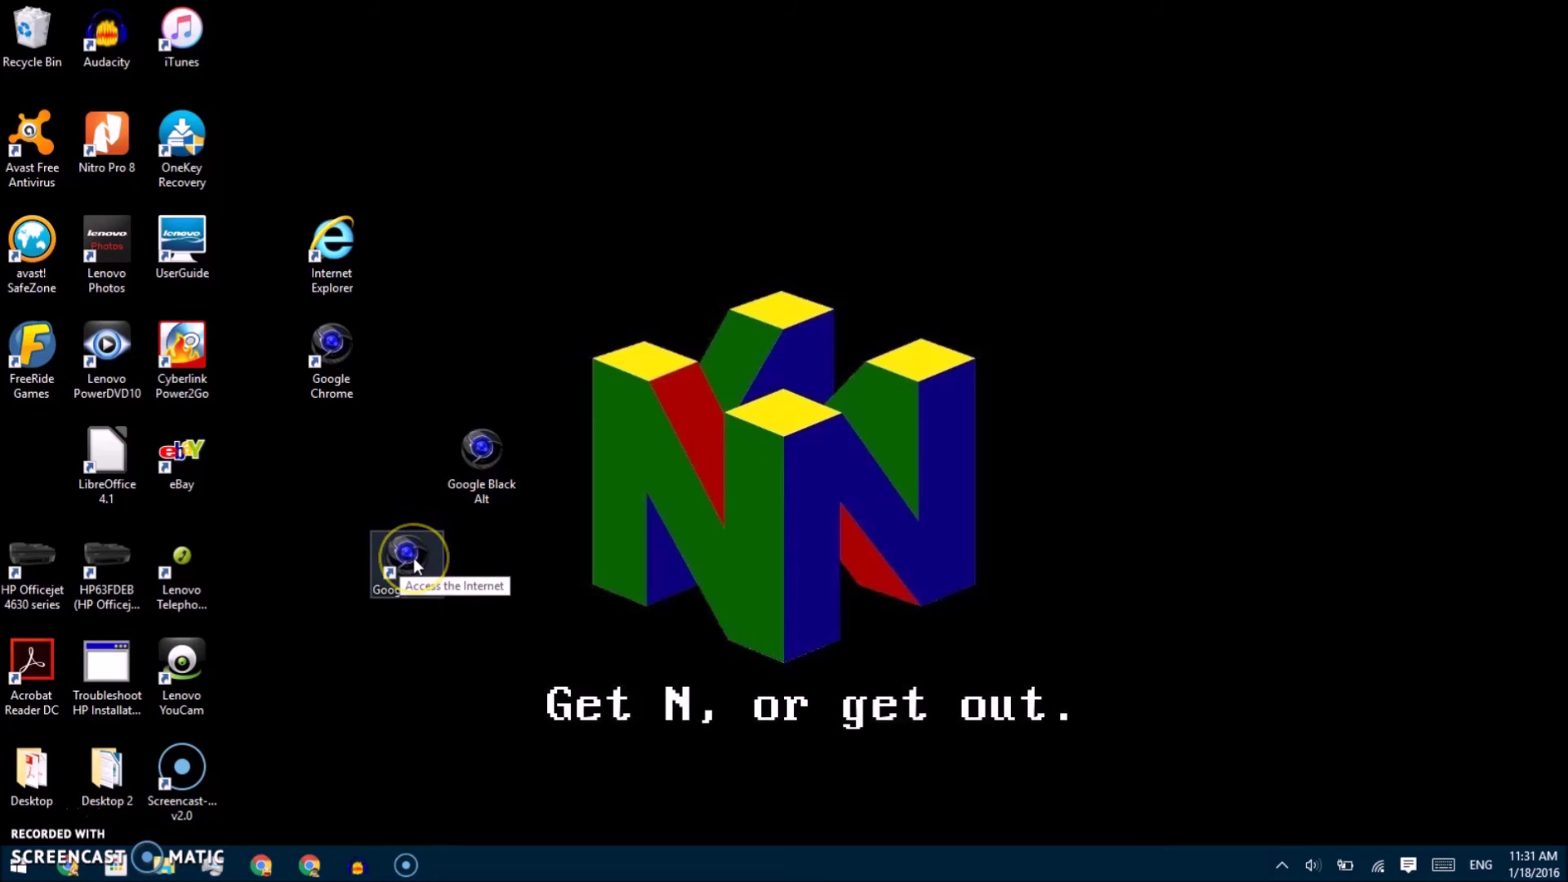
{"action": "right_click", "coordinate": [414, 557]}
{"action": "left_click", "coordinate": [353, 542]}
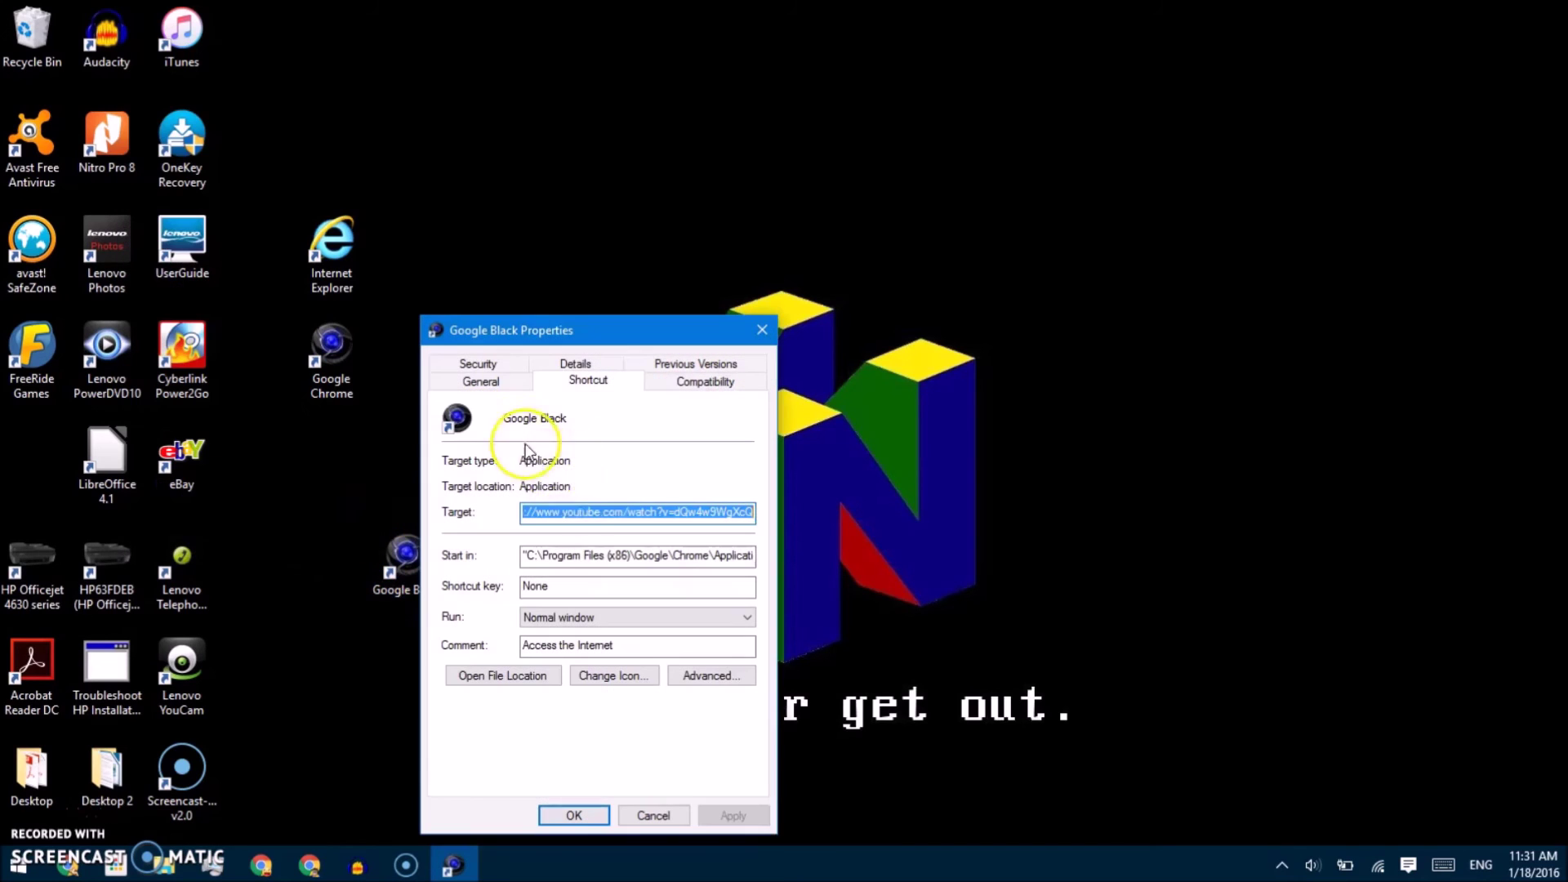
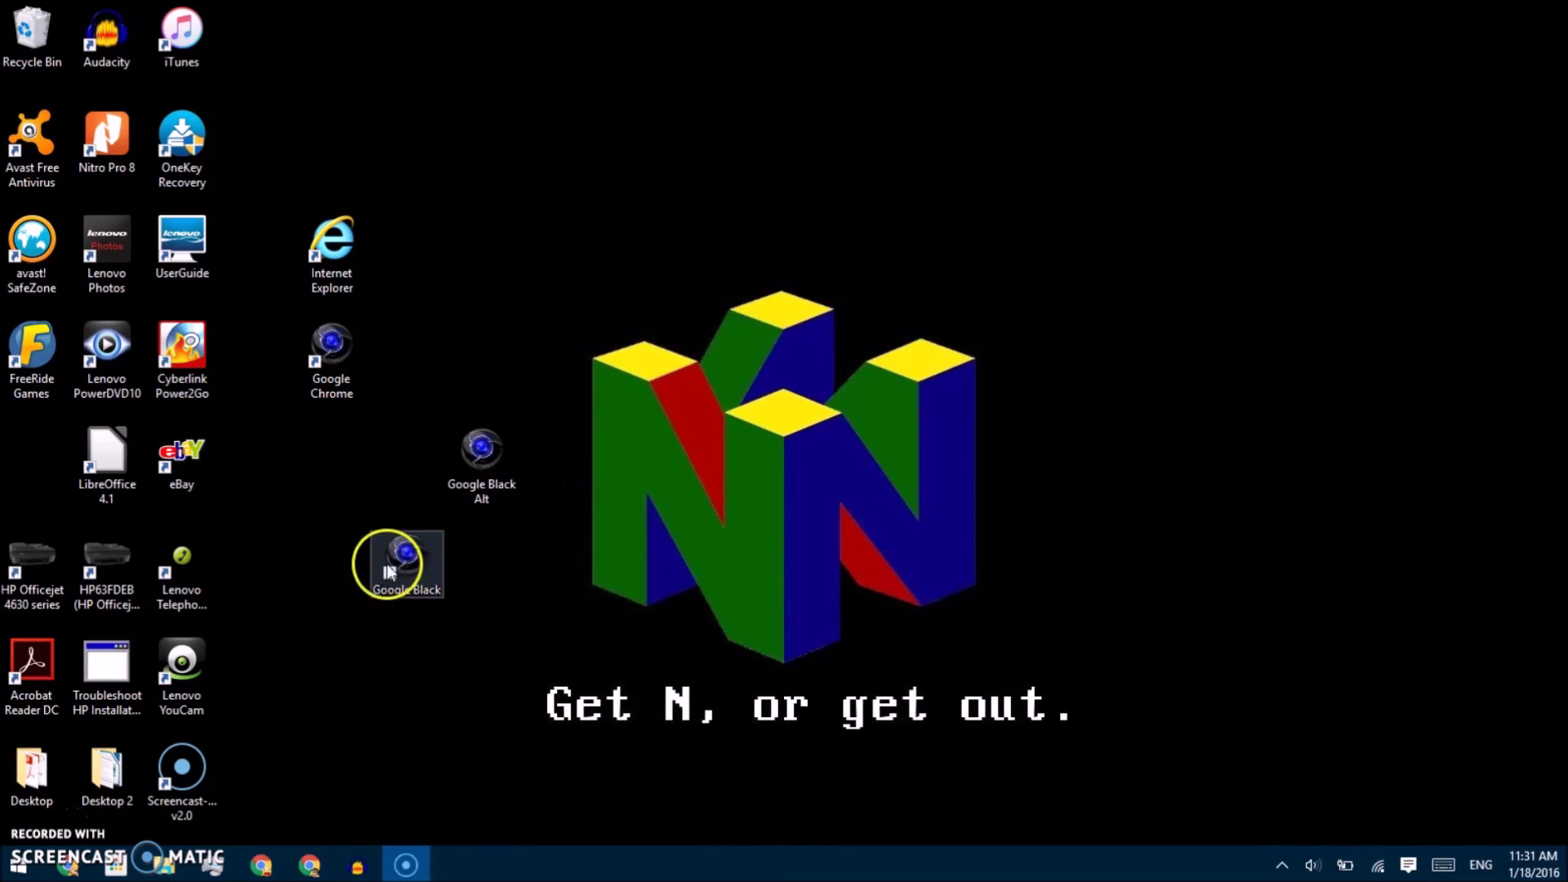
- Line up the Google Black and Google Chrome shortcuts in one row beside the Google Black Alt icon file
{"action": "left_click", "coordinate": [333, 614]}
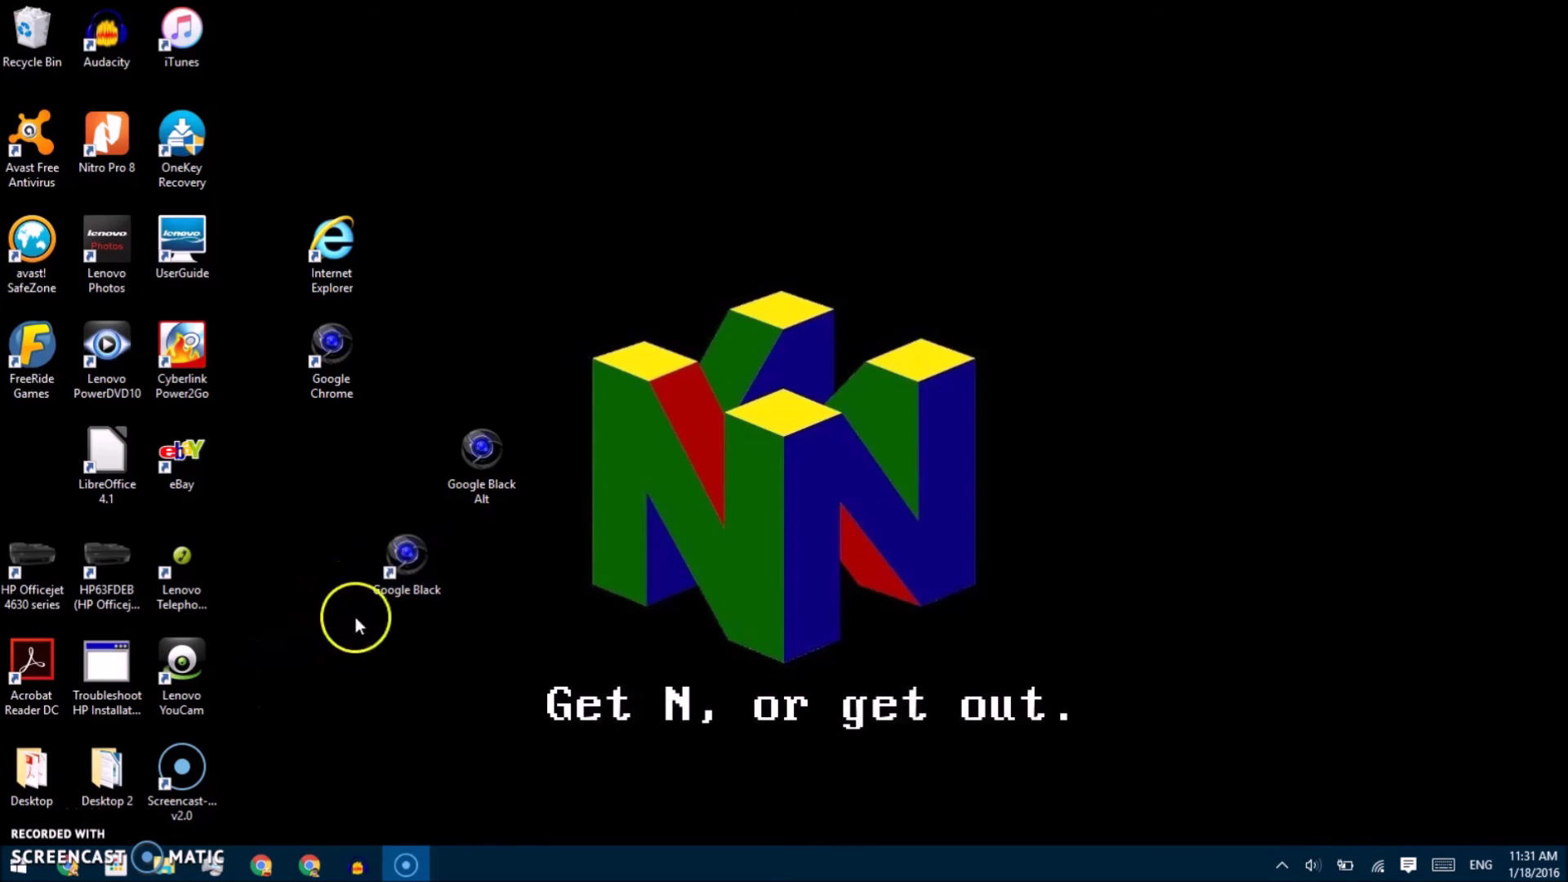
{"action": "left_click_drag", "start_coordinate": [417, 557], "coordinate": [340, 452]}
{"action": "left_click_drag", "start_coordinate": [342, 321], "coordinate": [399, 453]}
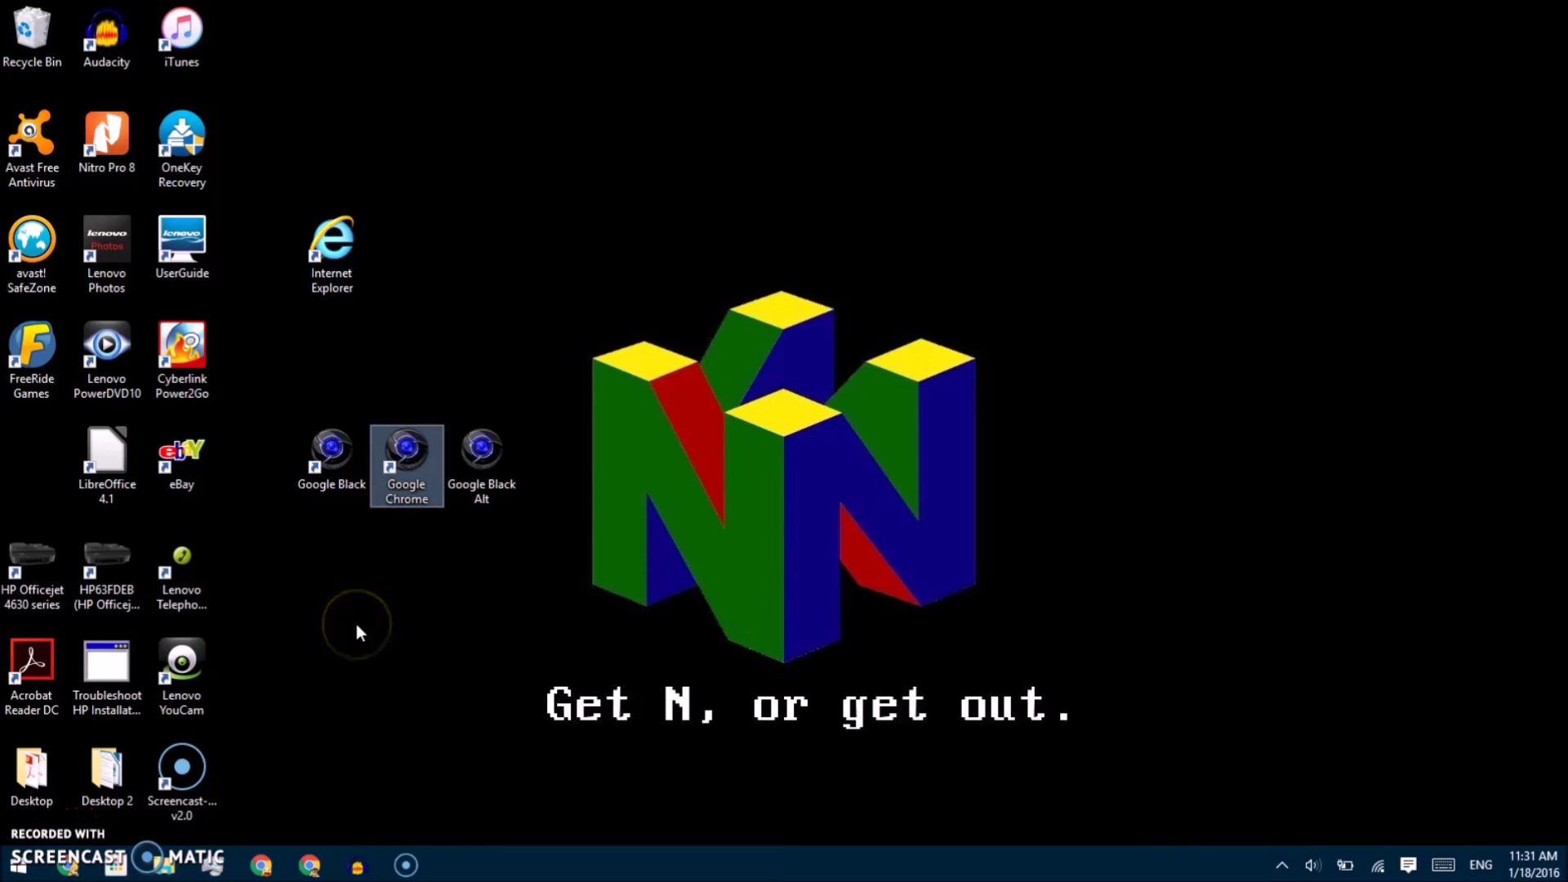
{"action": "left_click", "coordinate": [356, 624]}
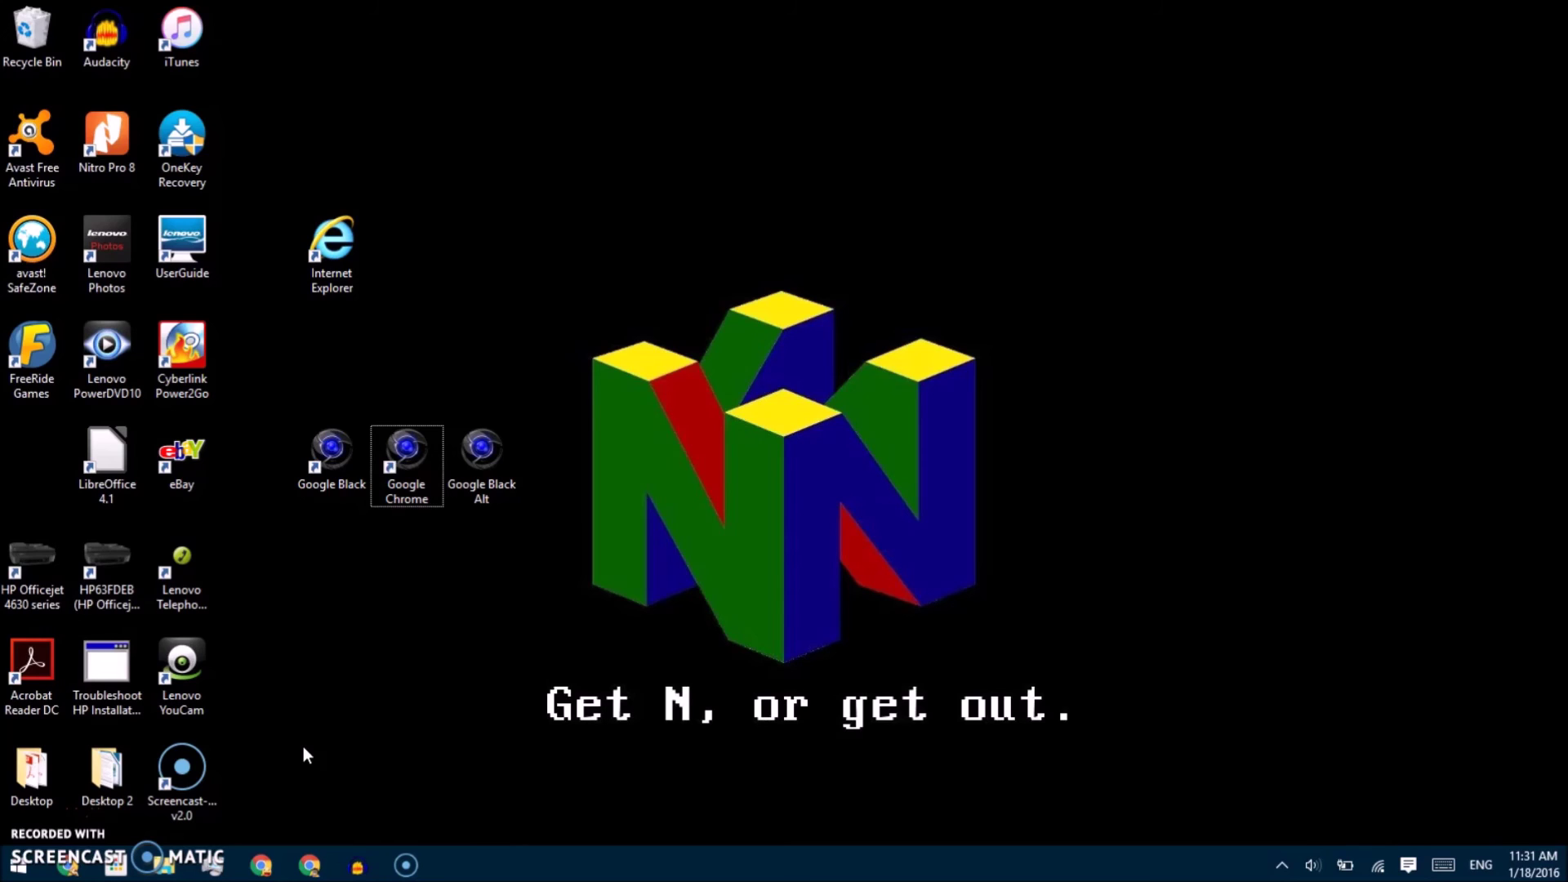
{"action": "left_click", "coordinate": [148, 646]}
{"action": "key", "text": "super+r"}
{"action": "type", "text": "cmd"}
{"action": "key", "text": "Return"}
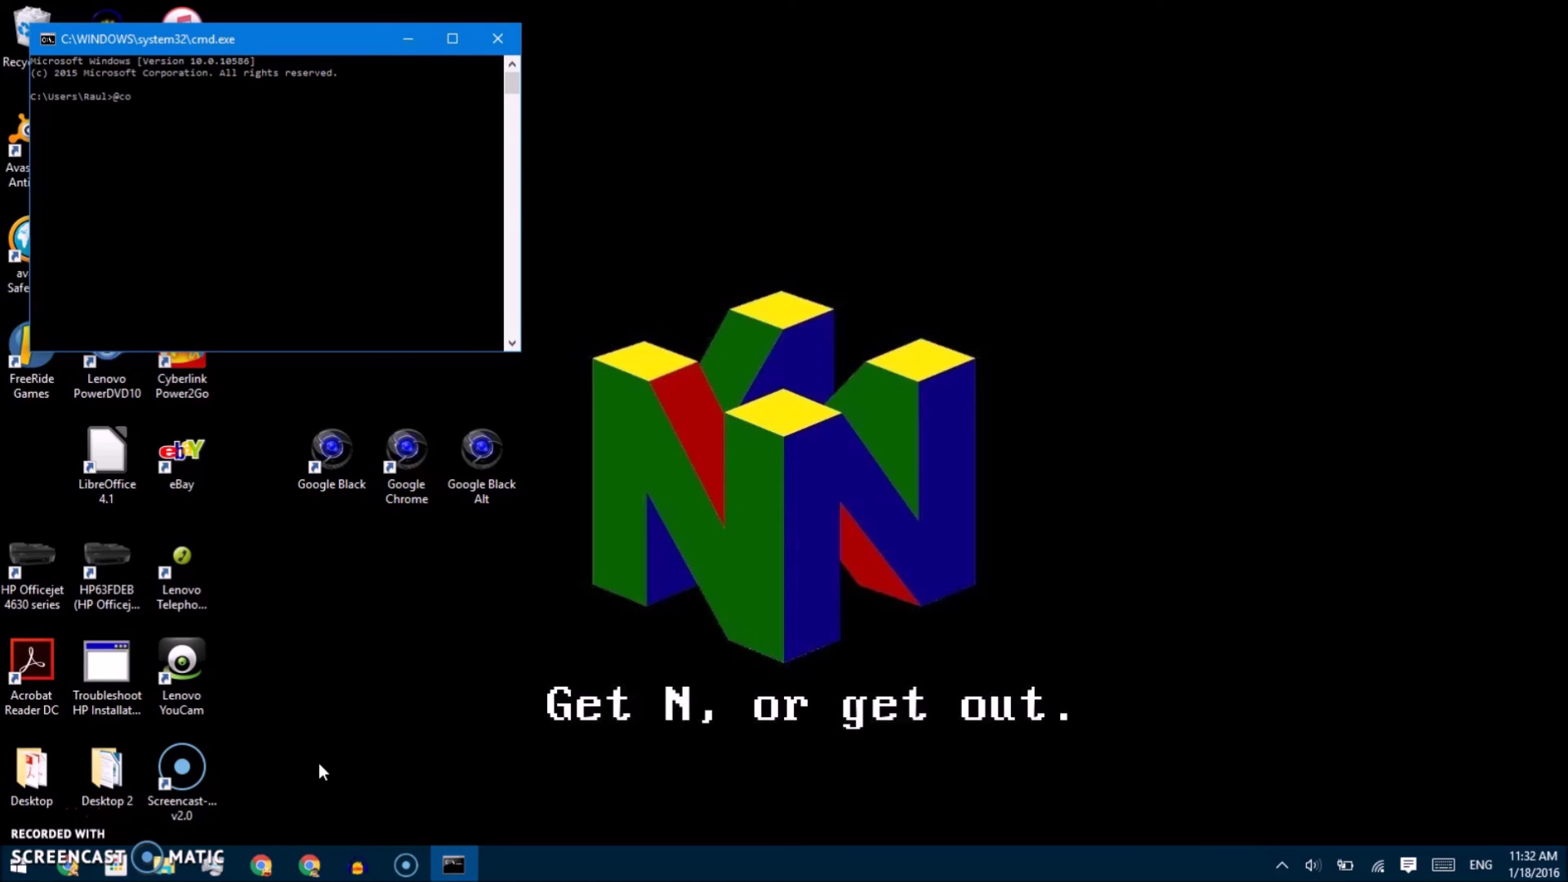
{"action": "key", "text": "Return"}
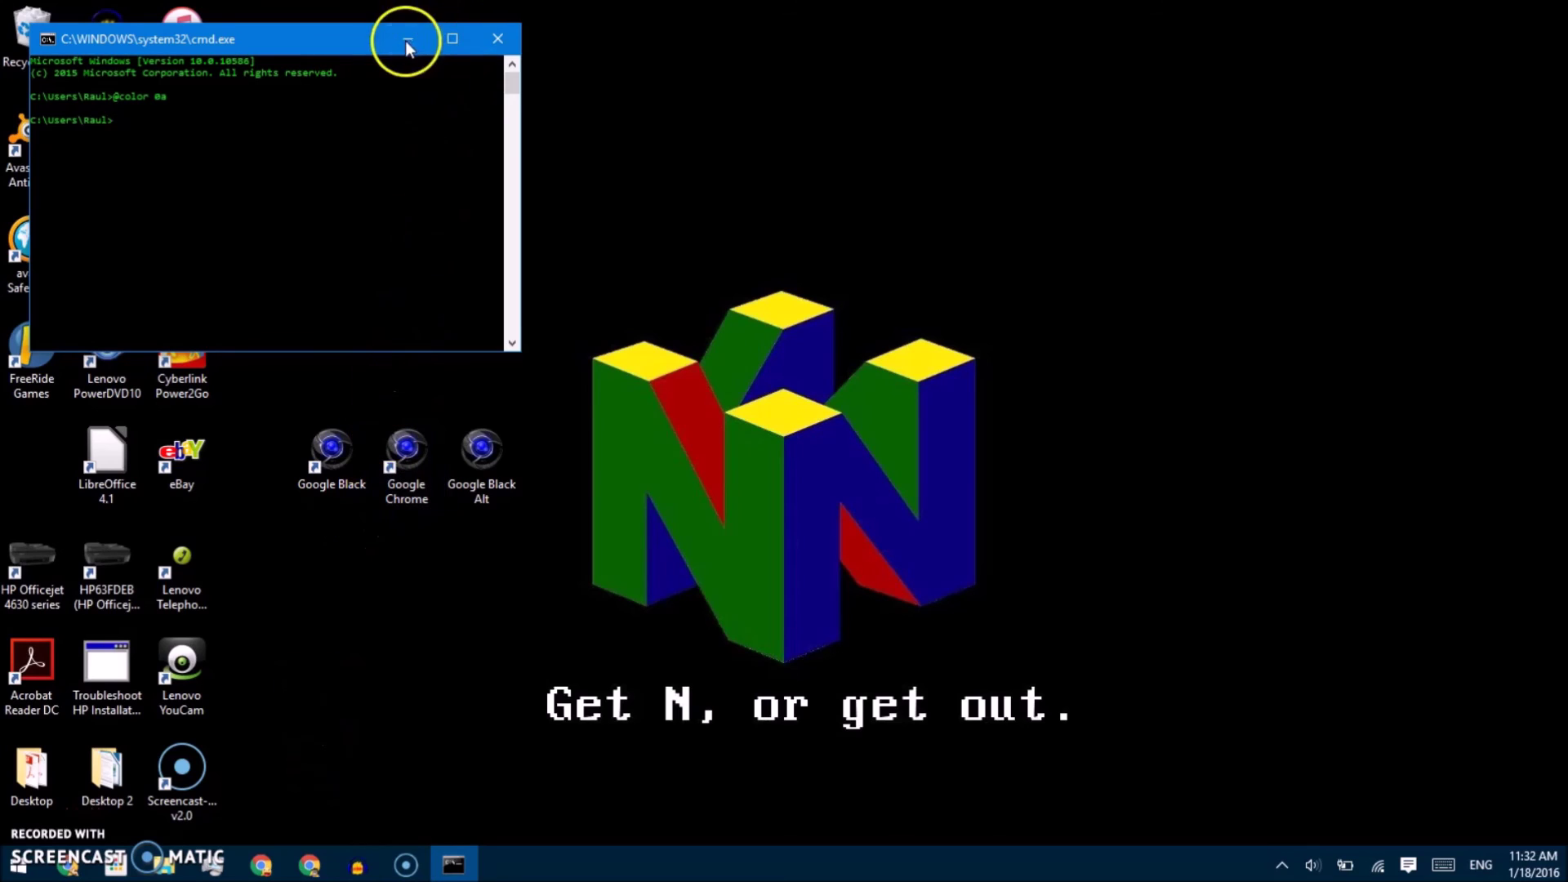
{"action": "left_click", "coordinate": [495, 41]}
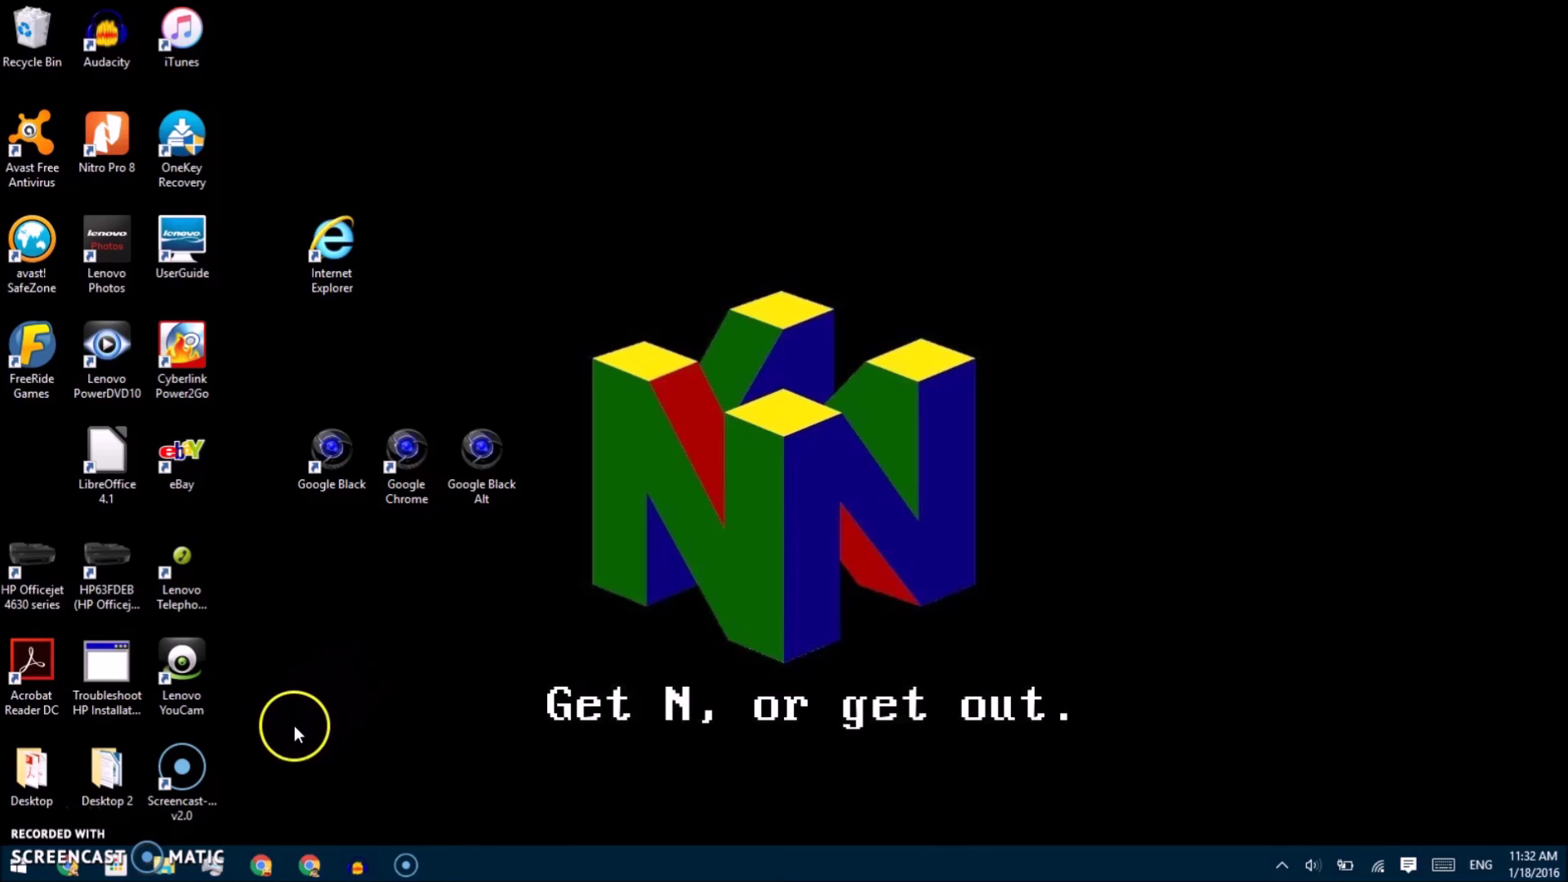
{"action": "left_click", "coordinate": [42, 817]}
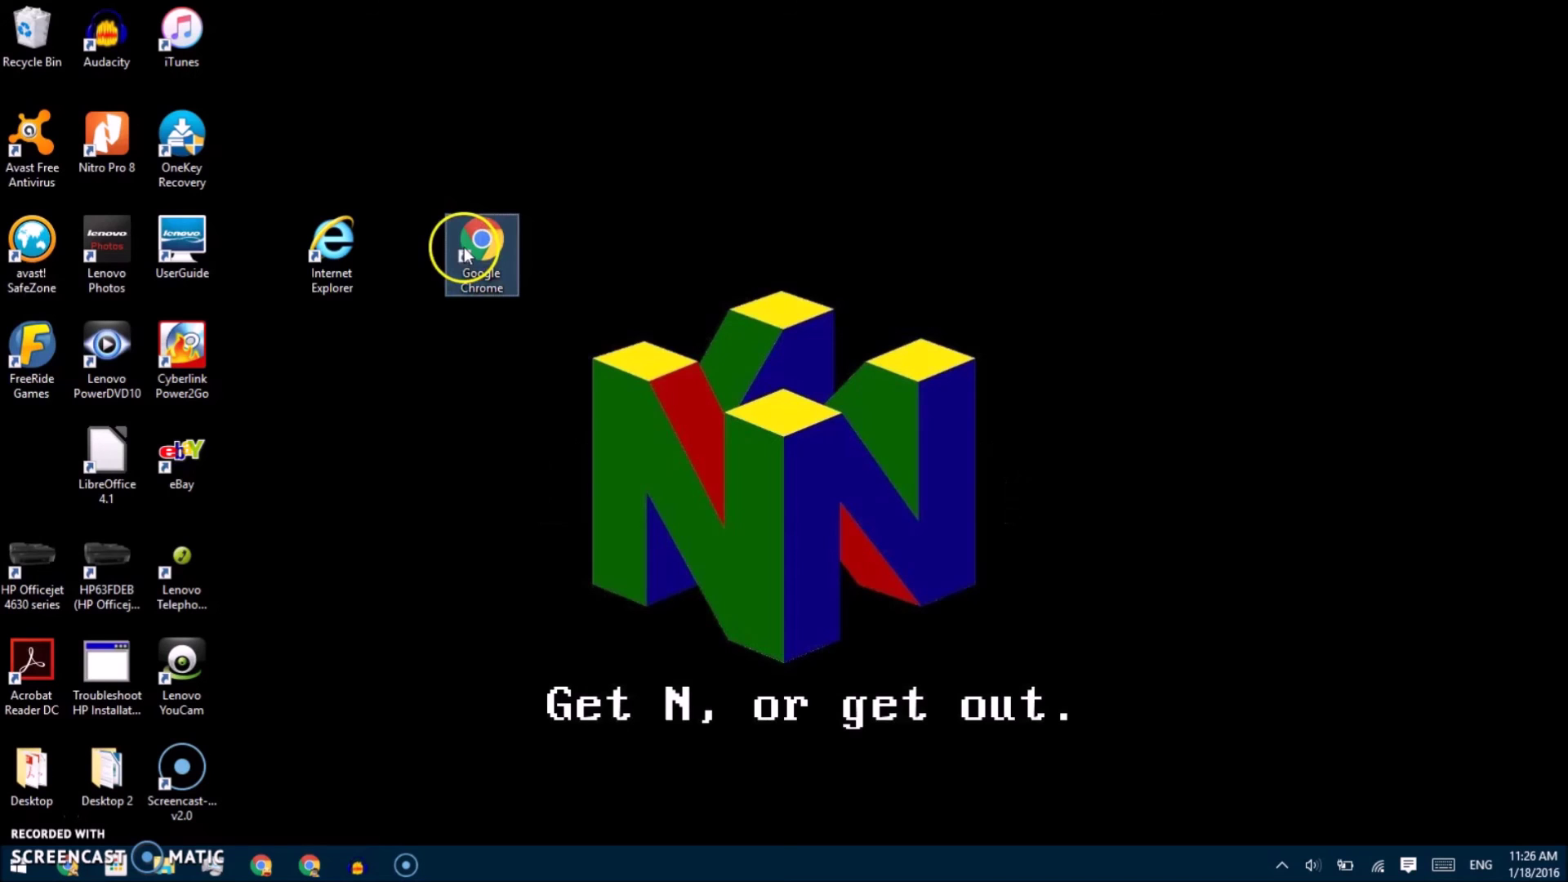
- Check the properties of the Google Chrome desktop shortcut and close them
{"action": "right_click", "coordinate": [464, 247]}
{"action": "left_click", "coordinate": [365, 468]}
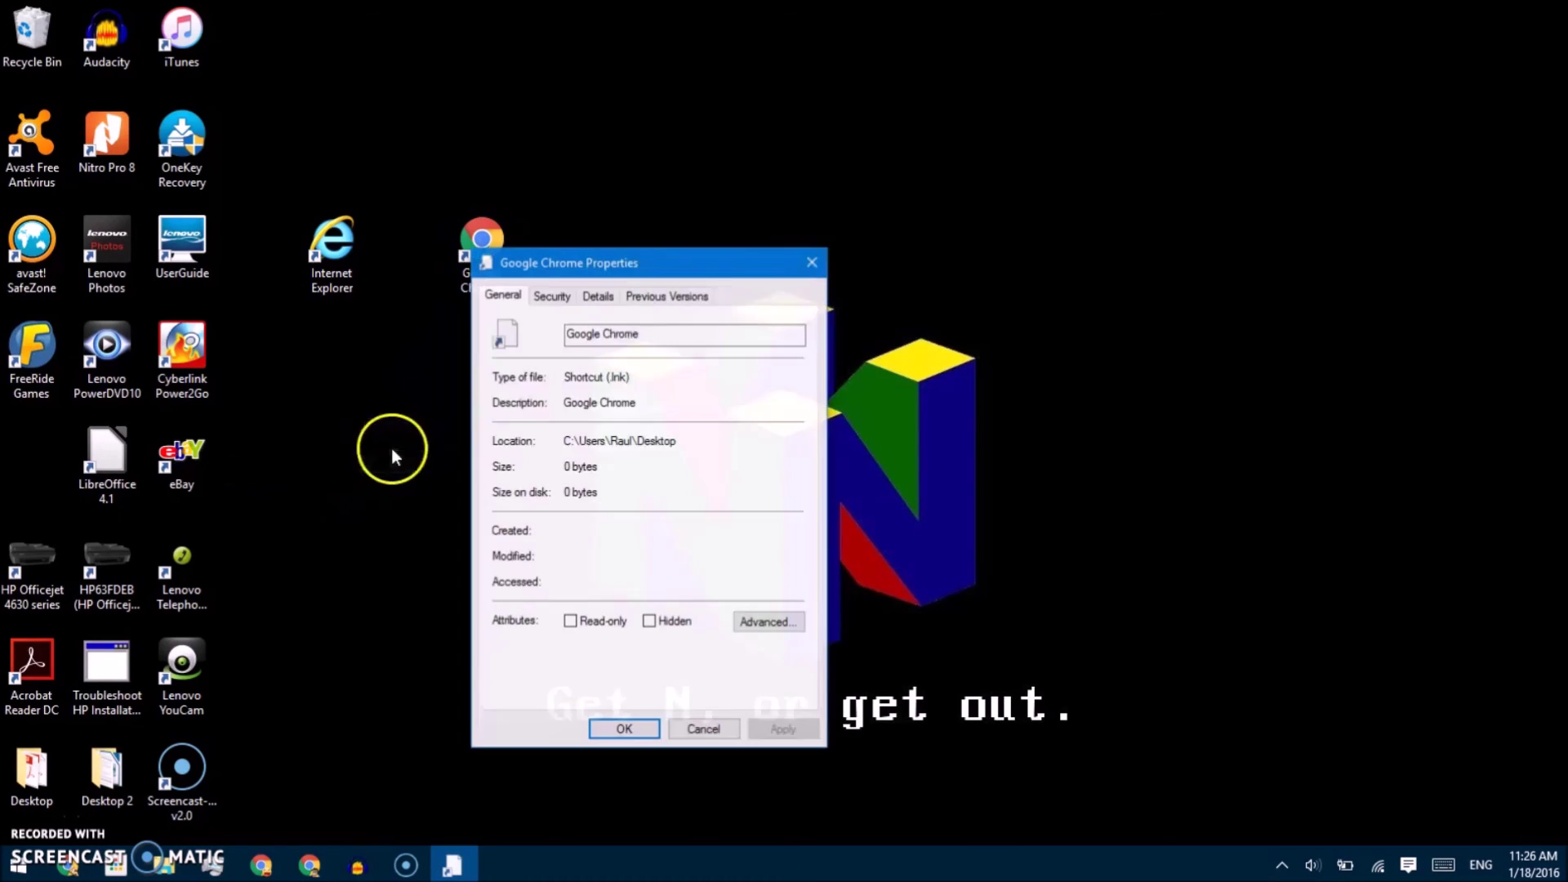
{"action": "left_click", "coordinate": [809, 264]}
- Try to create another shortcut from the Google Chrome desktop shortcut
{"action": "right_click", "coordinate": [462, 247]}
{"action": "left_click", "coordinate": [385, 367]}
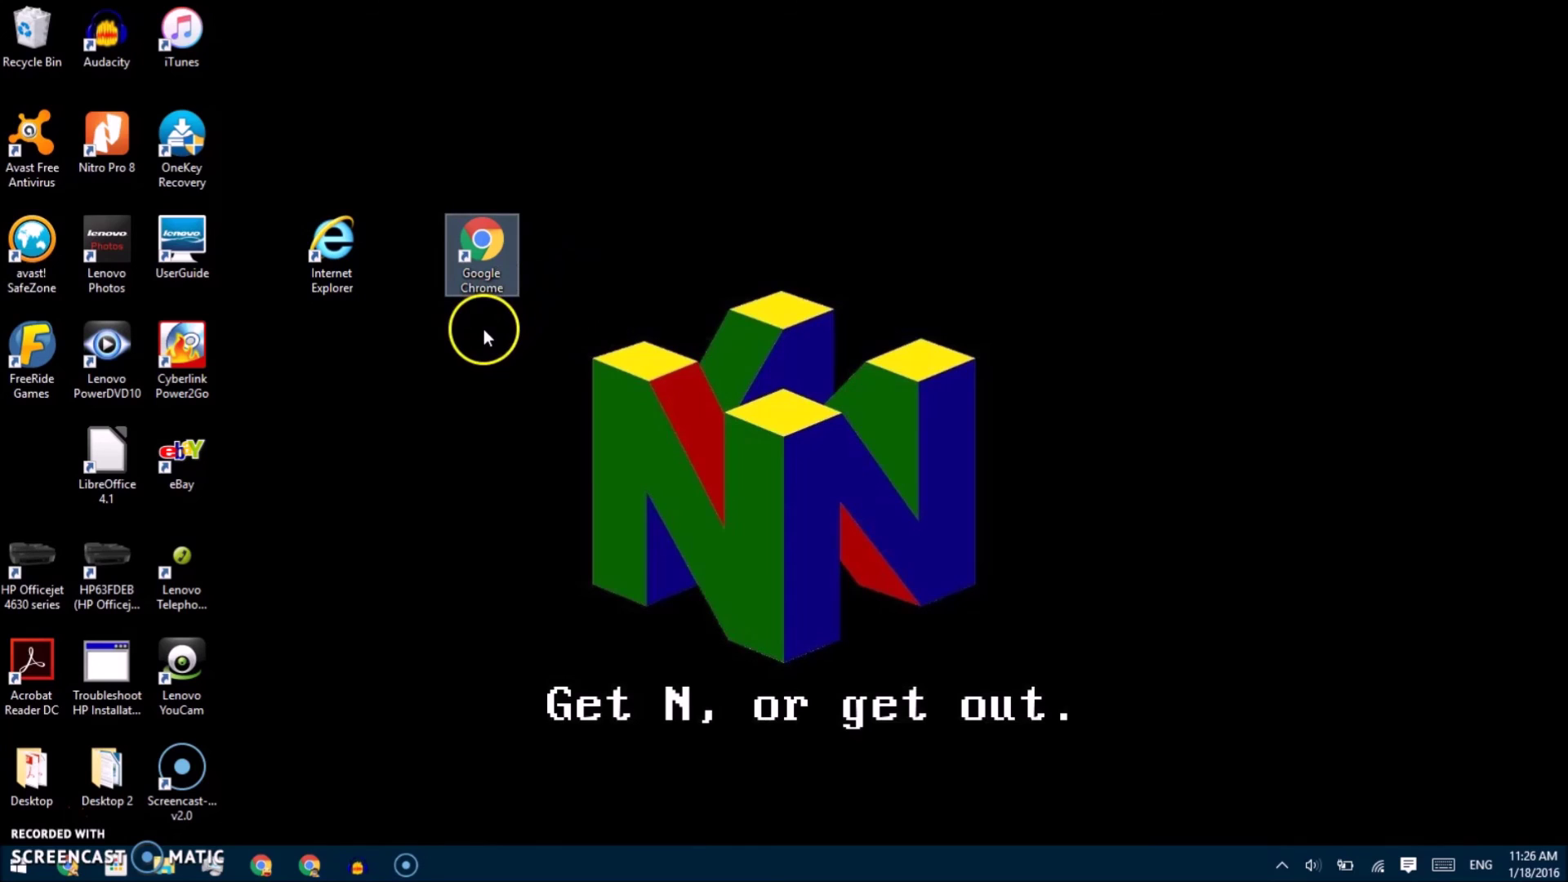
{"action": "right_click", "coordinate": [493, 247]}
{"action": "left_click", "coordinate": [368, 371]}
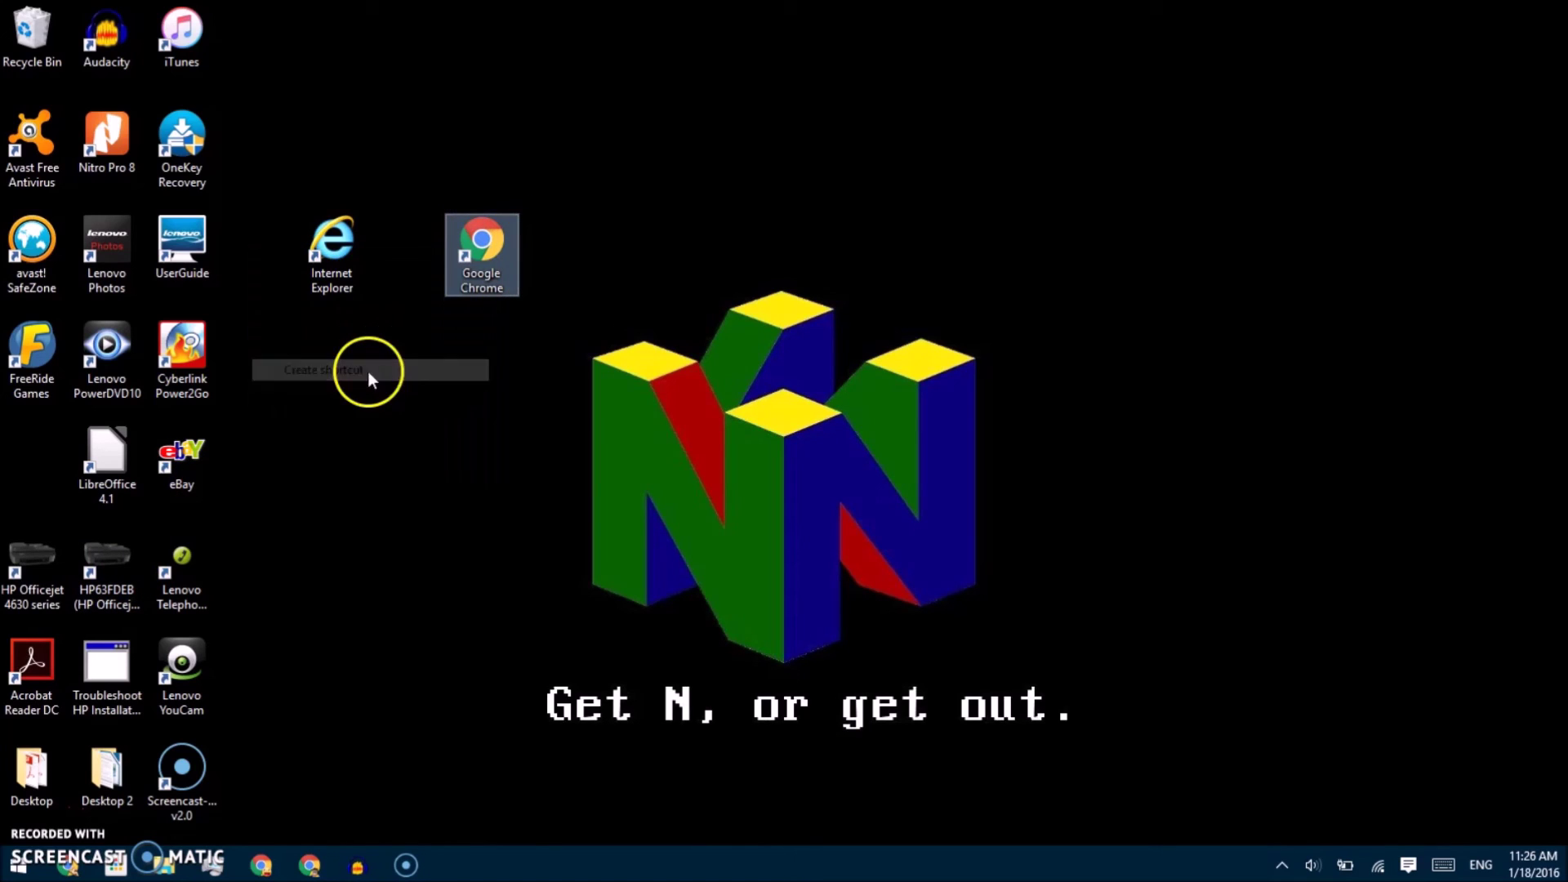
- Try to open the Google Chrome shortcut, retry the operation once and cancel it
{"action": "double_click", "coordinate": [493, 238]}
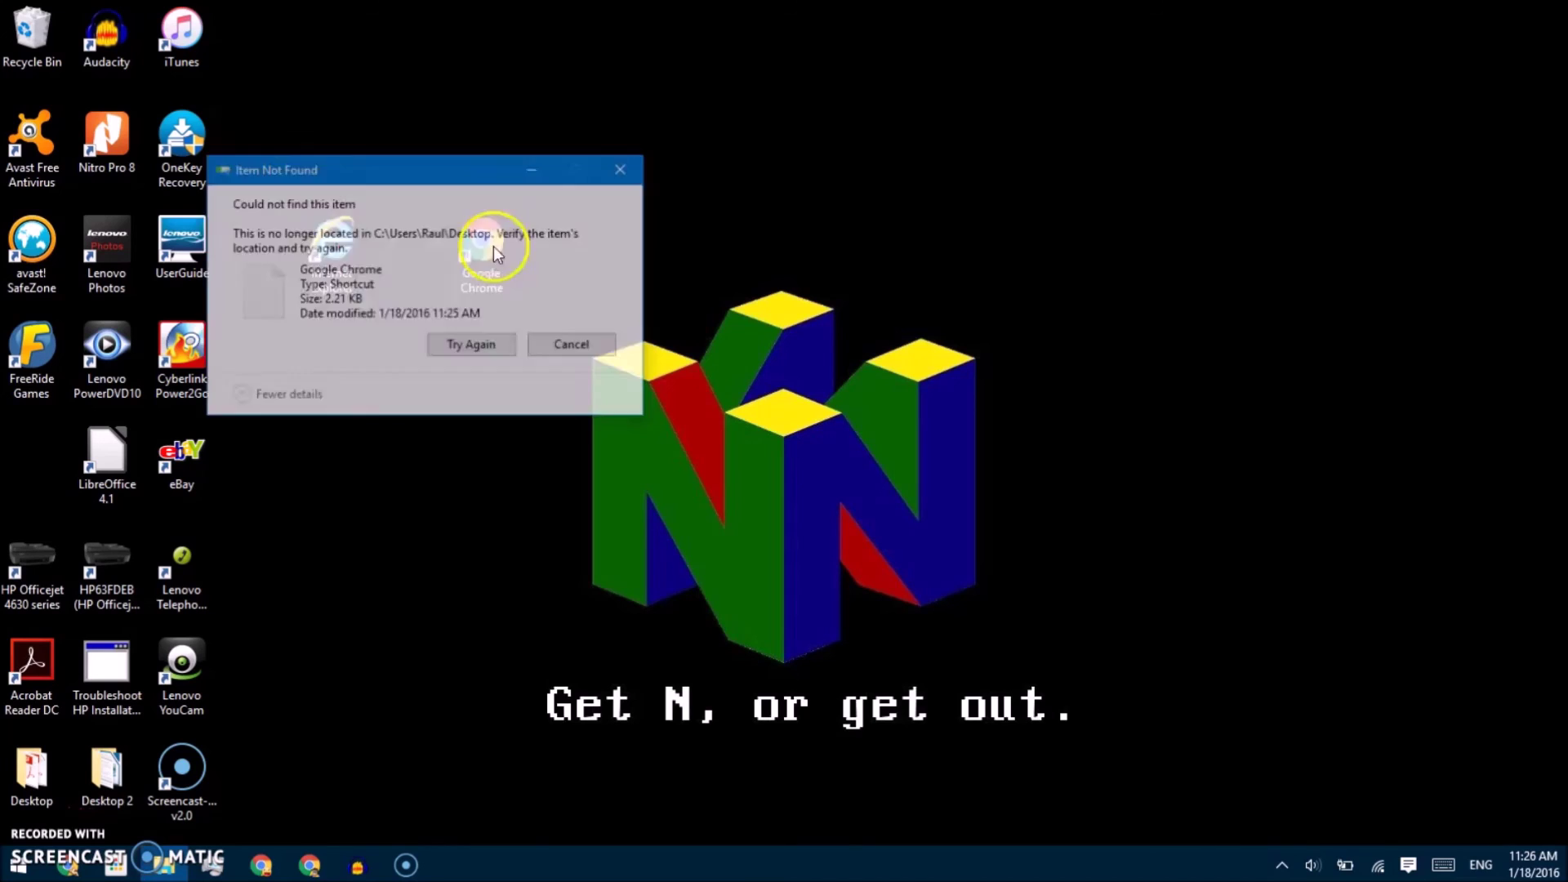
{"action": "left_click", "coordinate": [487, 347]}
{"action": "left_click", "coordinate": [529, 343]}
{"action": "left_click", "coordinate": [478, 240]}
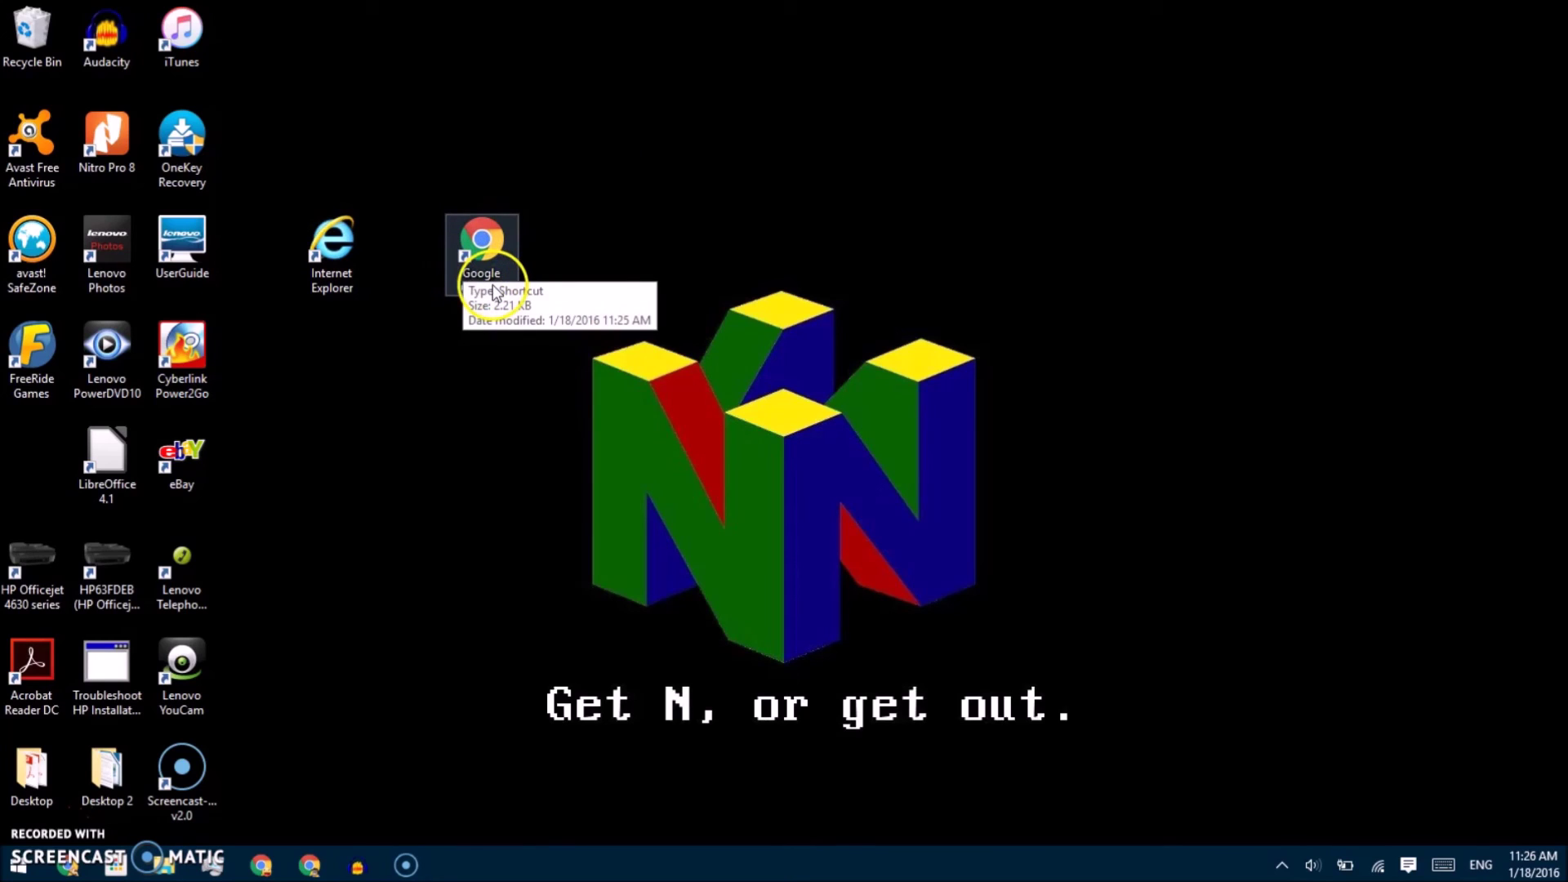
{"action": "left_click", "coordinate": [432, 454]}
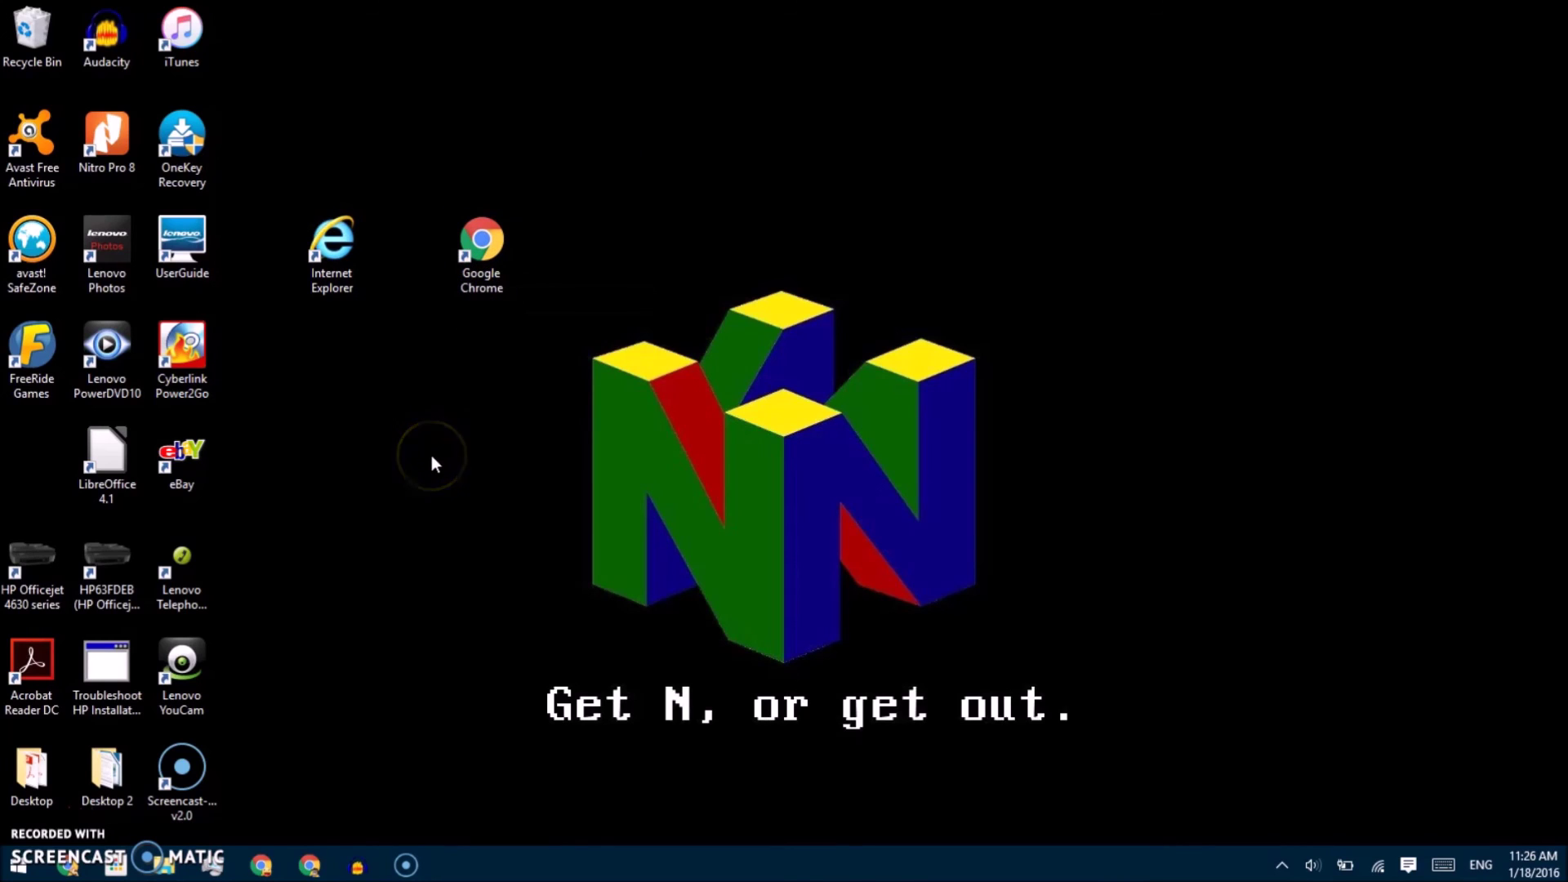
- Try to create another shortcut from the Google Chrome desktop shortcut and retry the copy operation once
{"action": "right_click", "coordinate": [492, 261]}
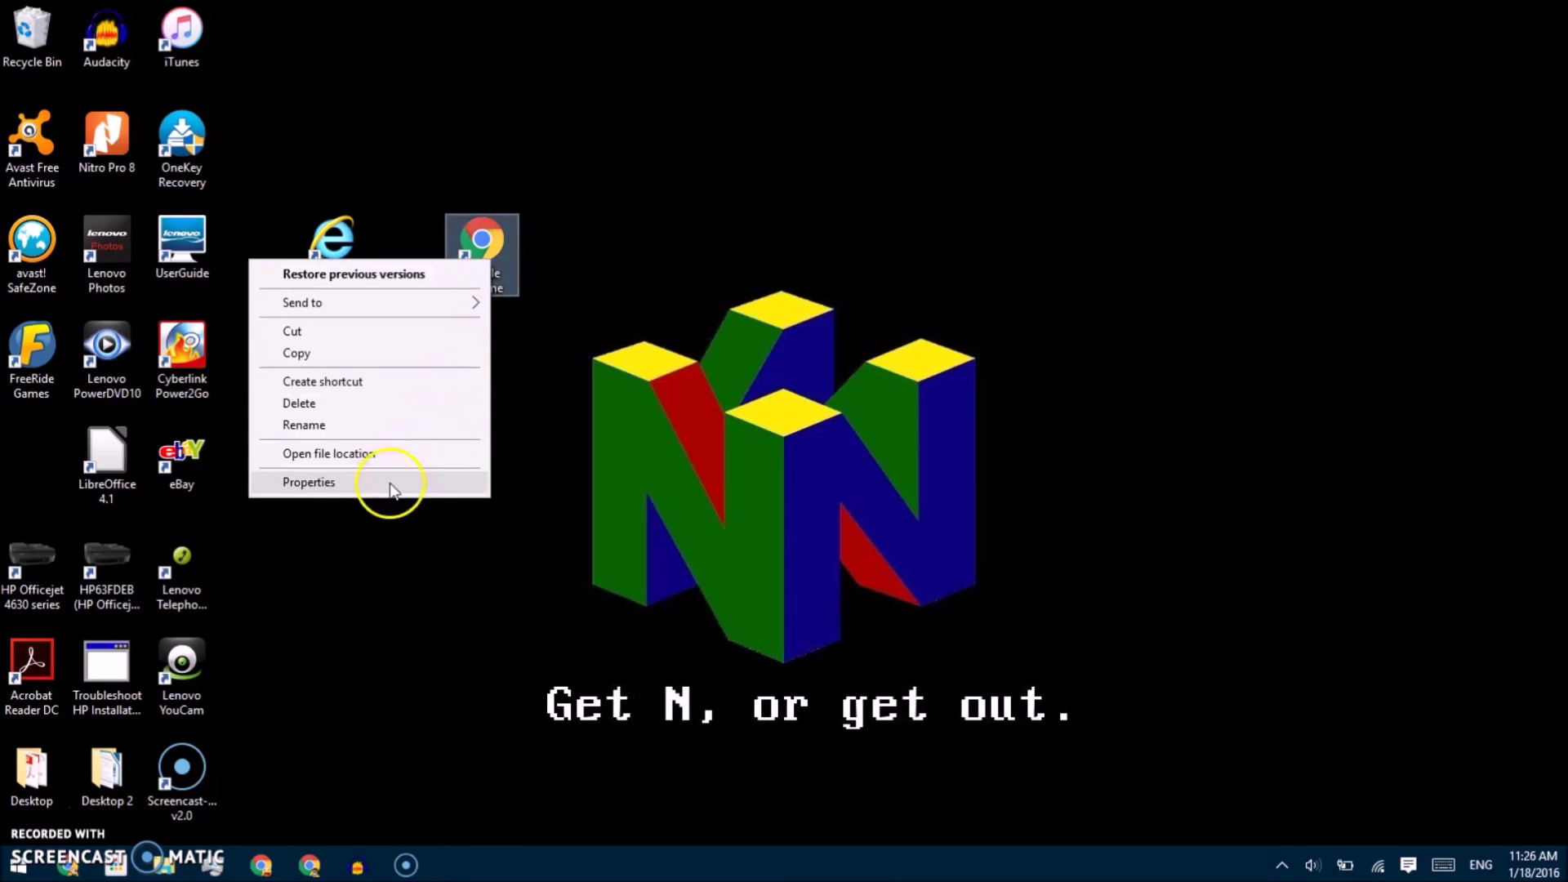
{"action": "left_click", "coordinate": [380, 384]}
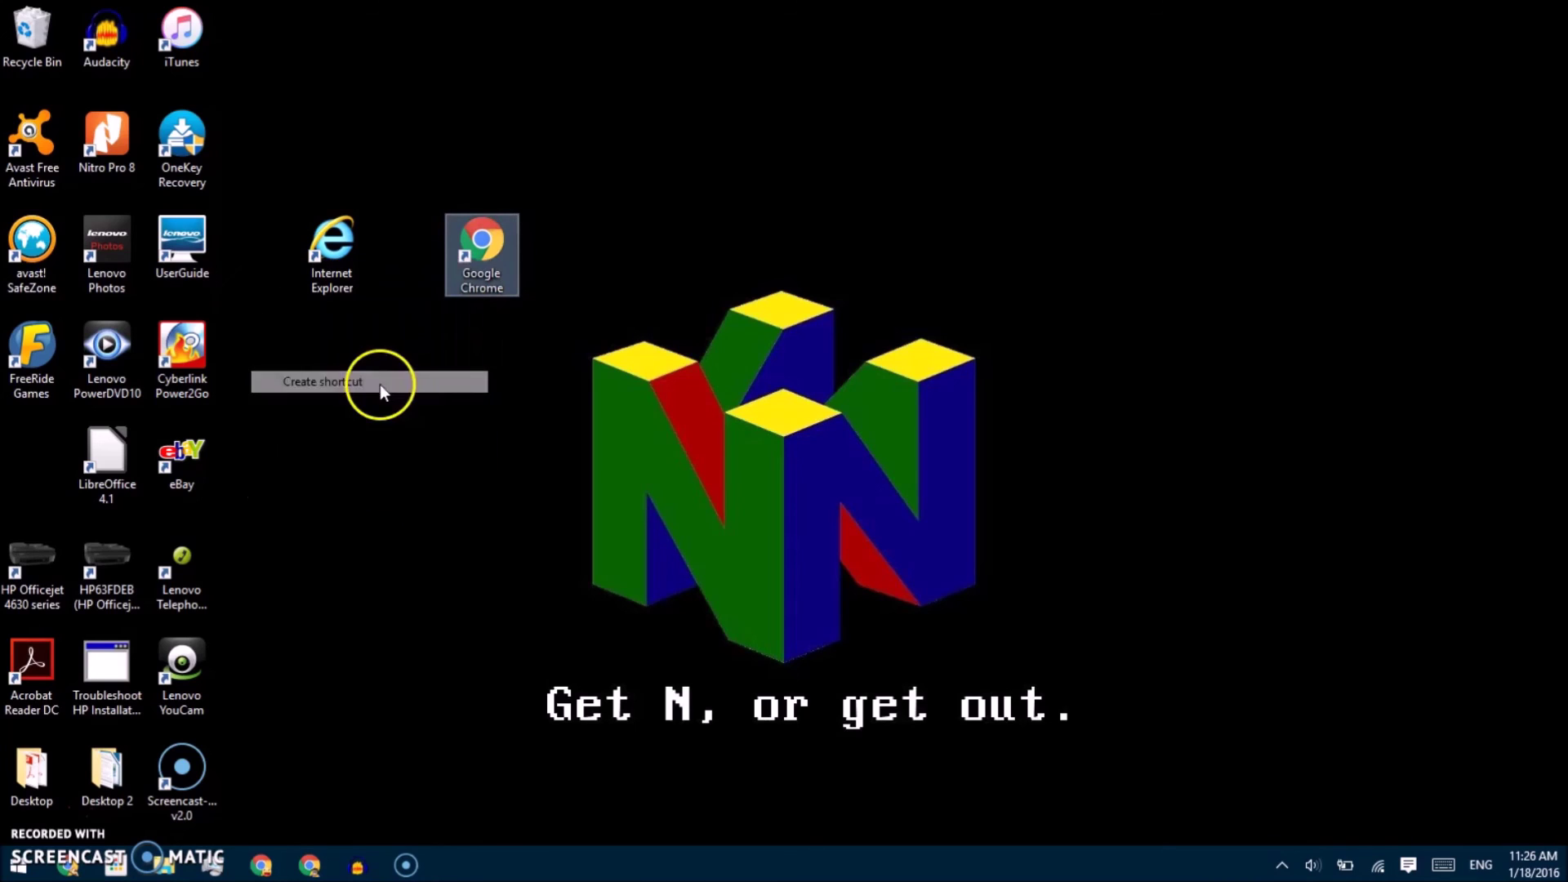
{"action": "double_click", "coordinate": [462, 260]}
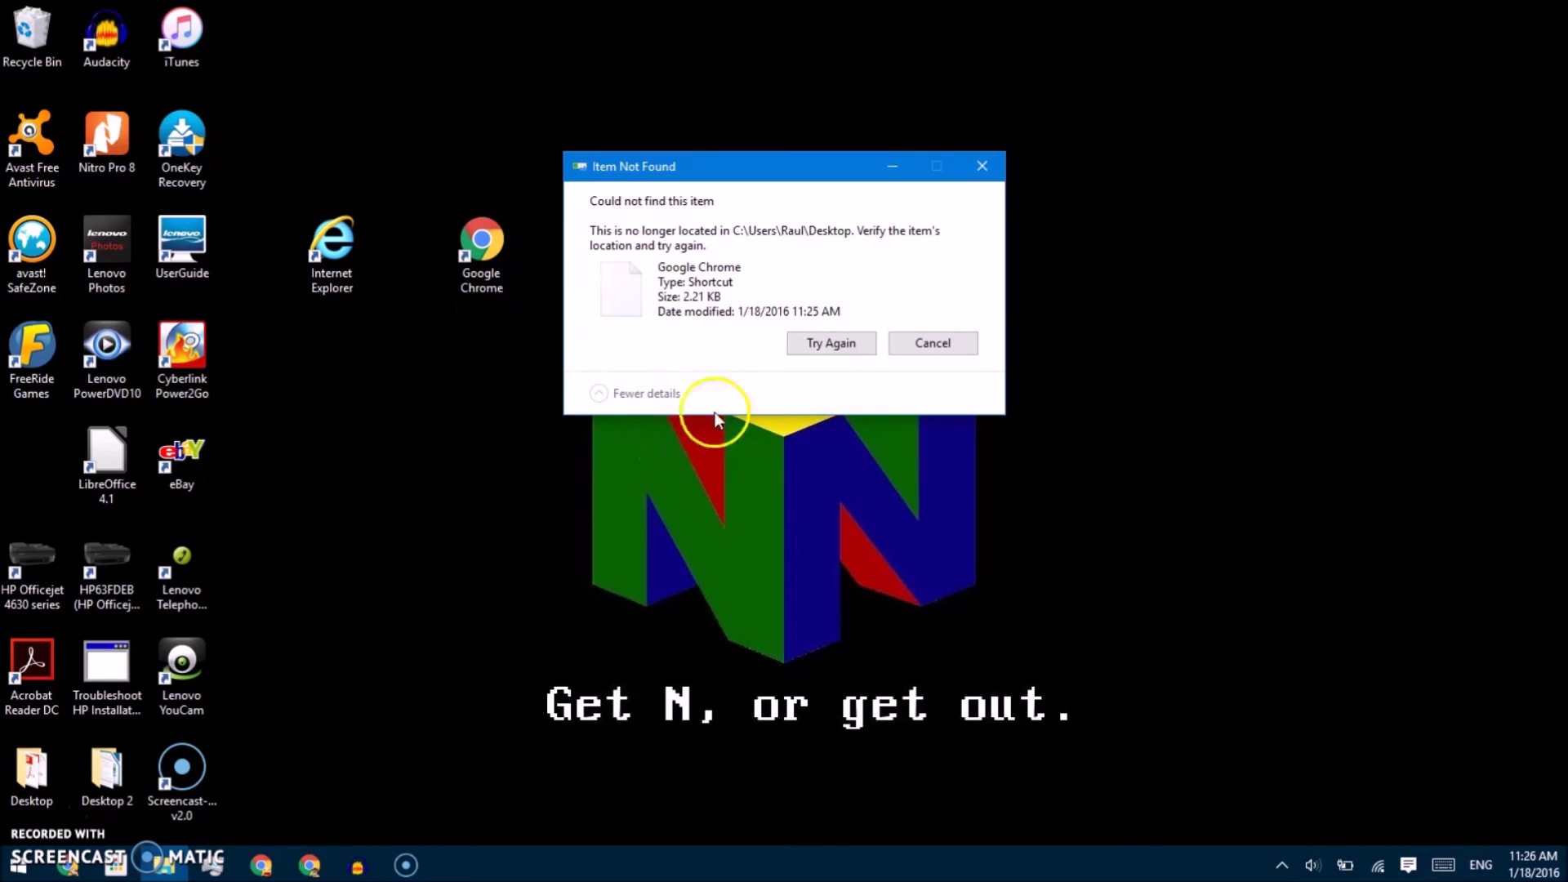
{"action": "left_click", "coordinate": [835, 341]}
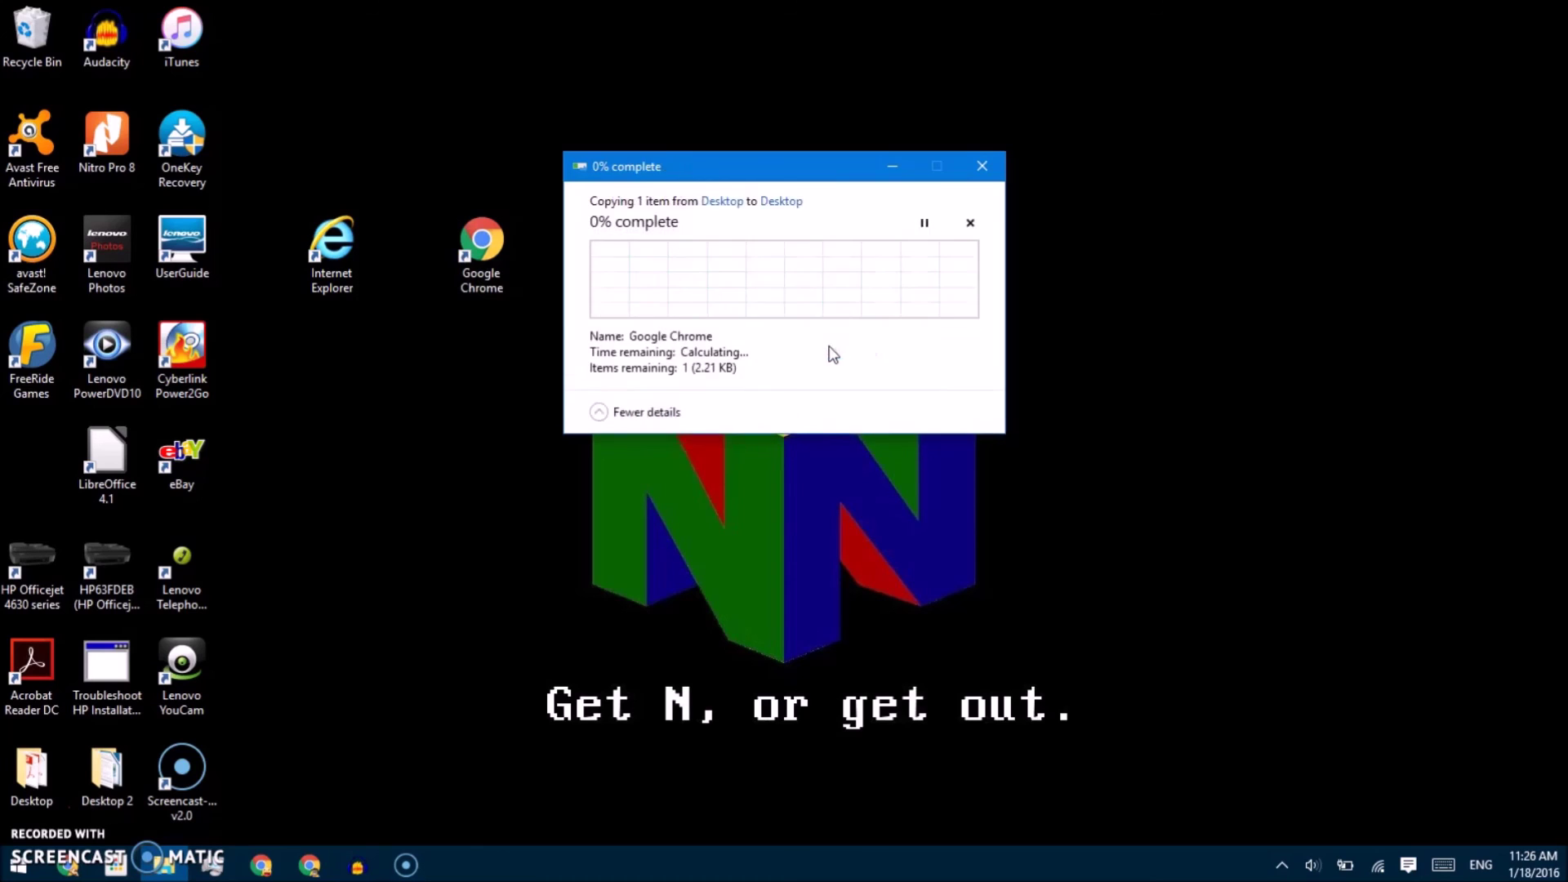
- Refresh the desktop and move the Google Chrome shortcut out of the icon columns onto the wallpaper's N logo
{"action": "right_click", "coordinate": [781, 444]}
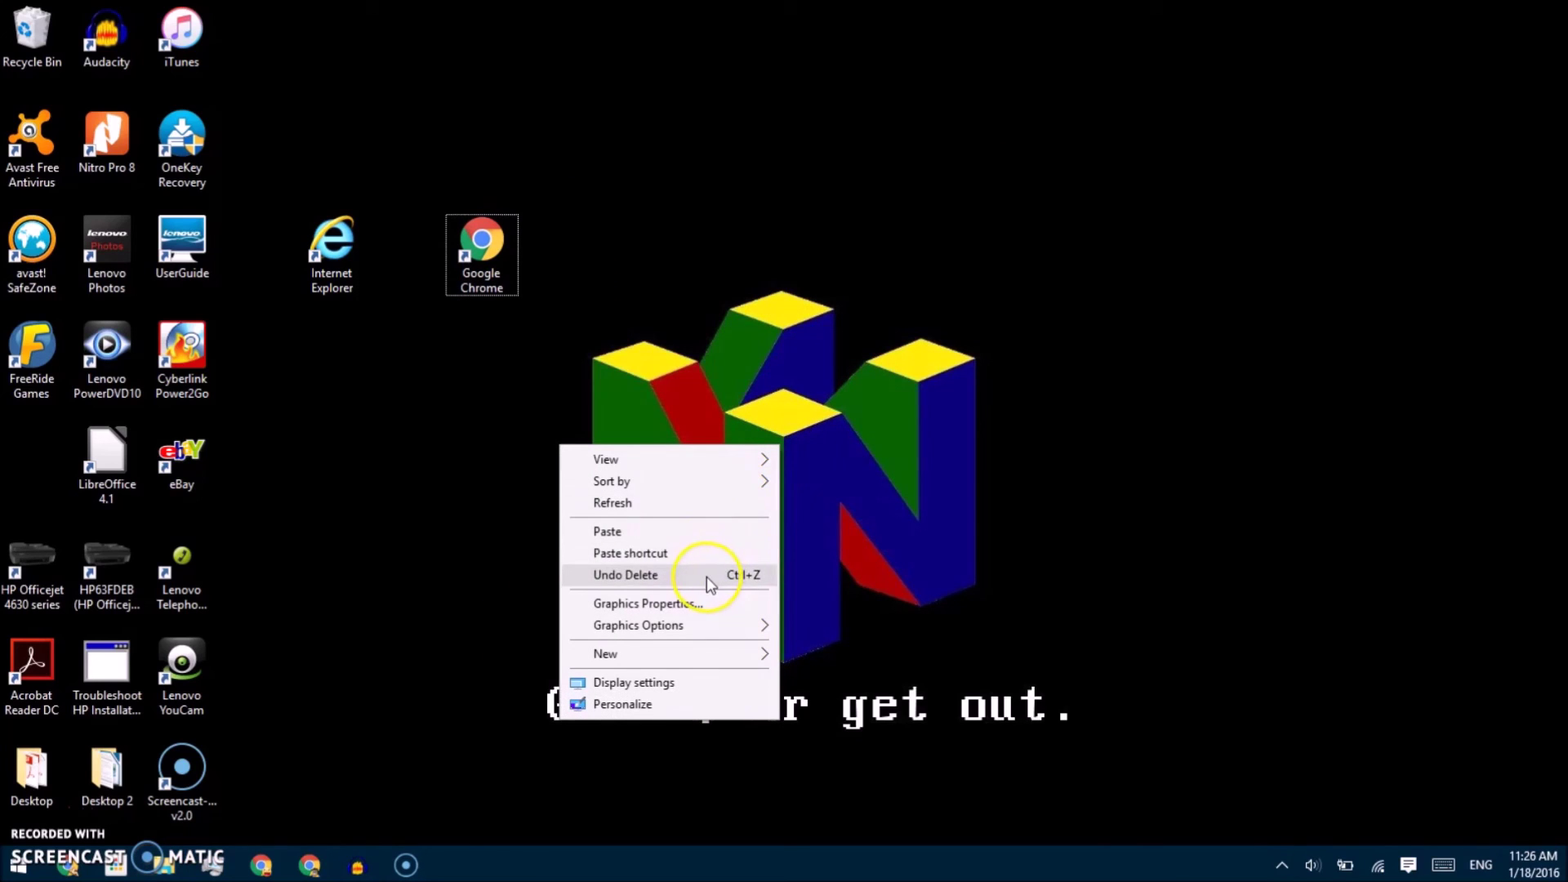
{"action": "left_click", "coordinate": [713, 504]}
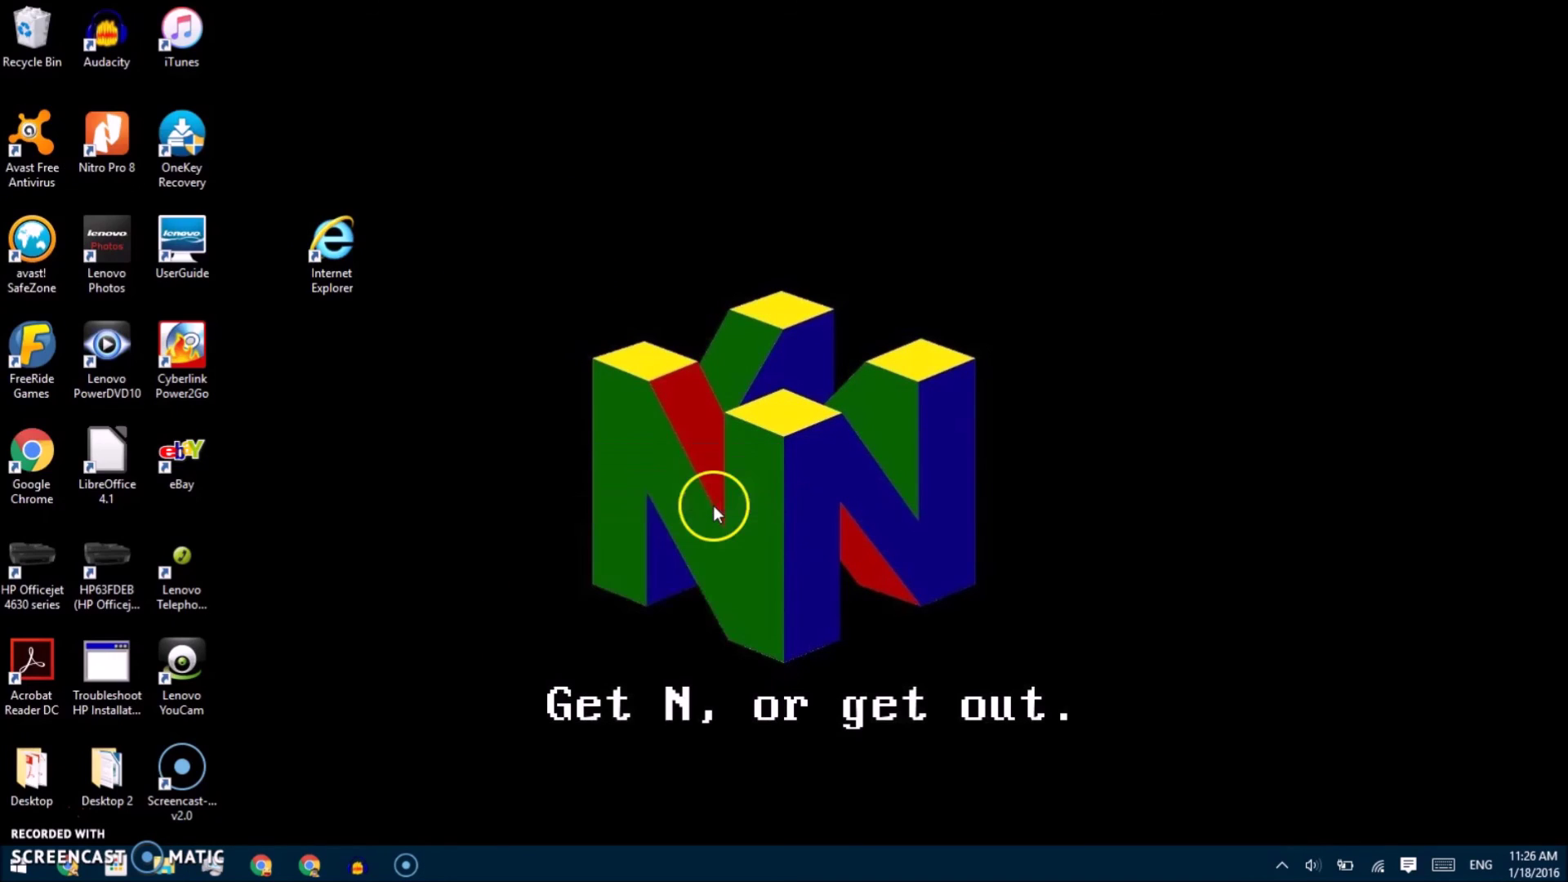
{"action": "left_click_drag", "start_coordinate": [546, 365], "coordinate": [625, 351]}
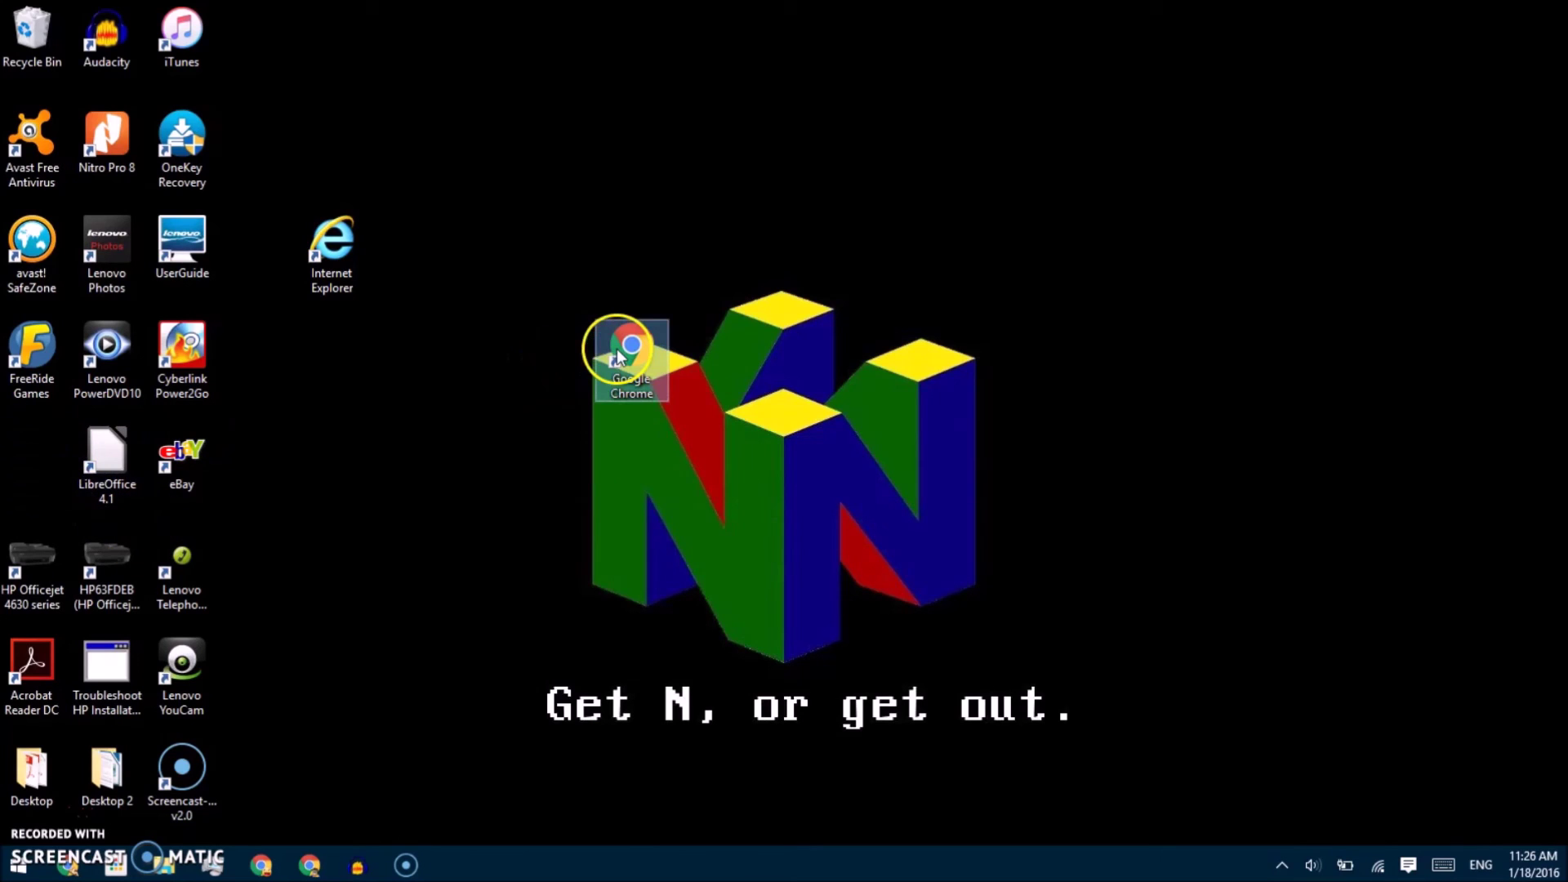
- Create a second shortcut from the relocated Google Chrome shortcut and place the copy just below the original
{"action": "right_click", "coordinate": [625, 351]}
{"action": "left_click", "coordinate": [451, 722]}
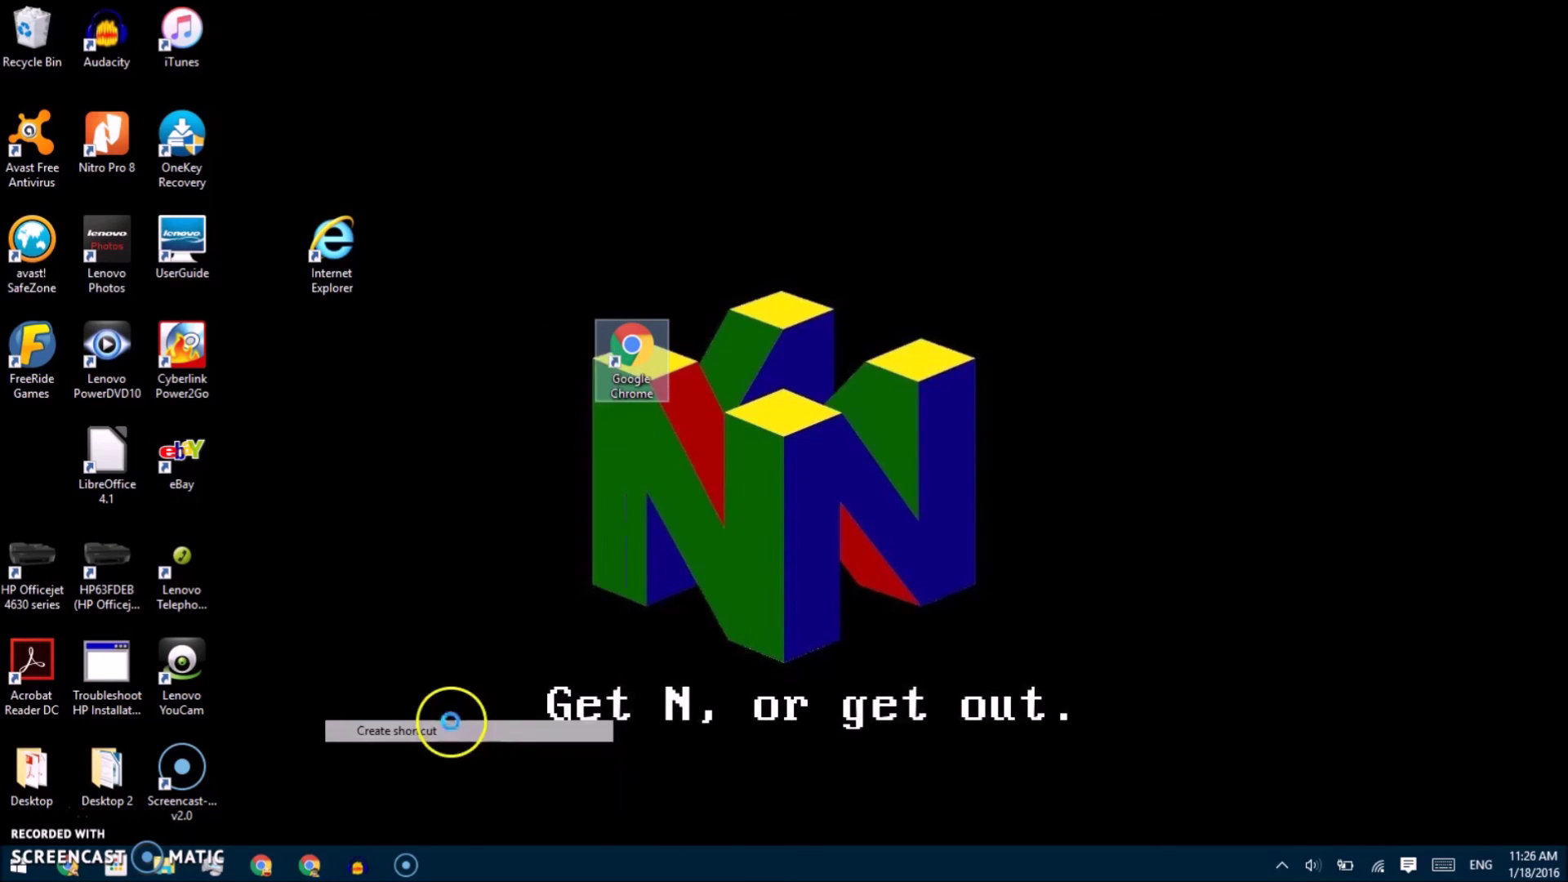
{"action": "left_click", "coordinate": [839, 433]}
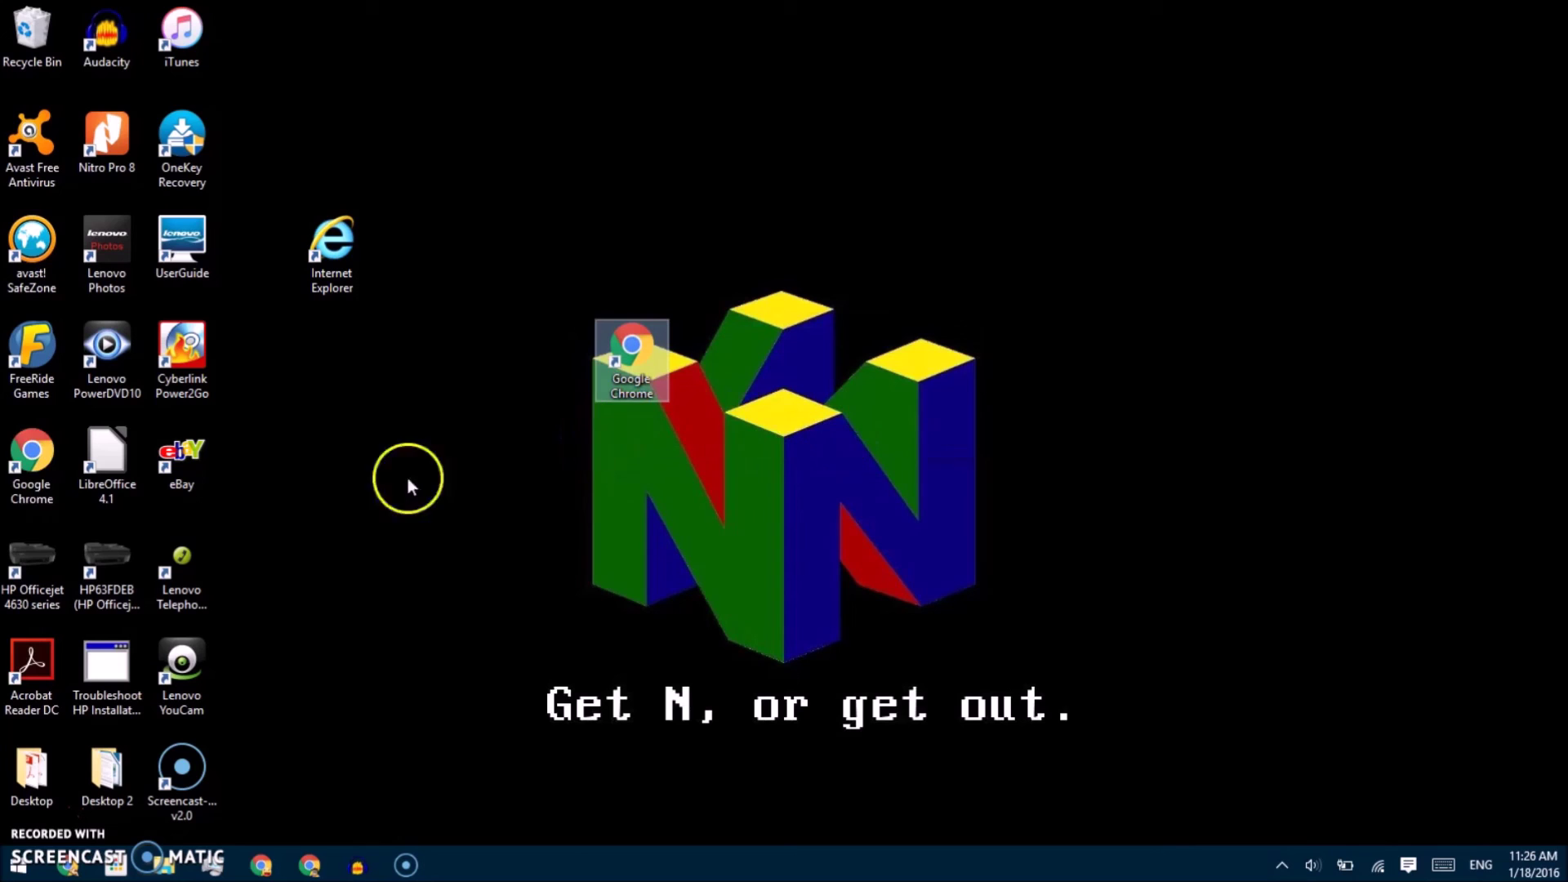
{"action": "left_click_drag", "start_coordinate": [31, 457], "coordinate": [535, 464]}
- Open the properties of the copied Google Chrome shortcut, move the dialog clear of the icons and open its target path for editing
{"action": "right_click", "coordinate": [536, 464]}
{"action": "left_click", "coordinate": [441, 830]}
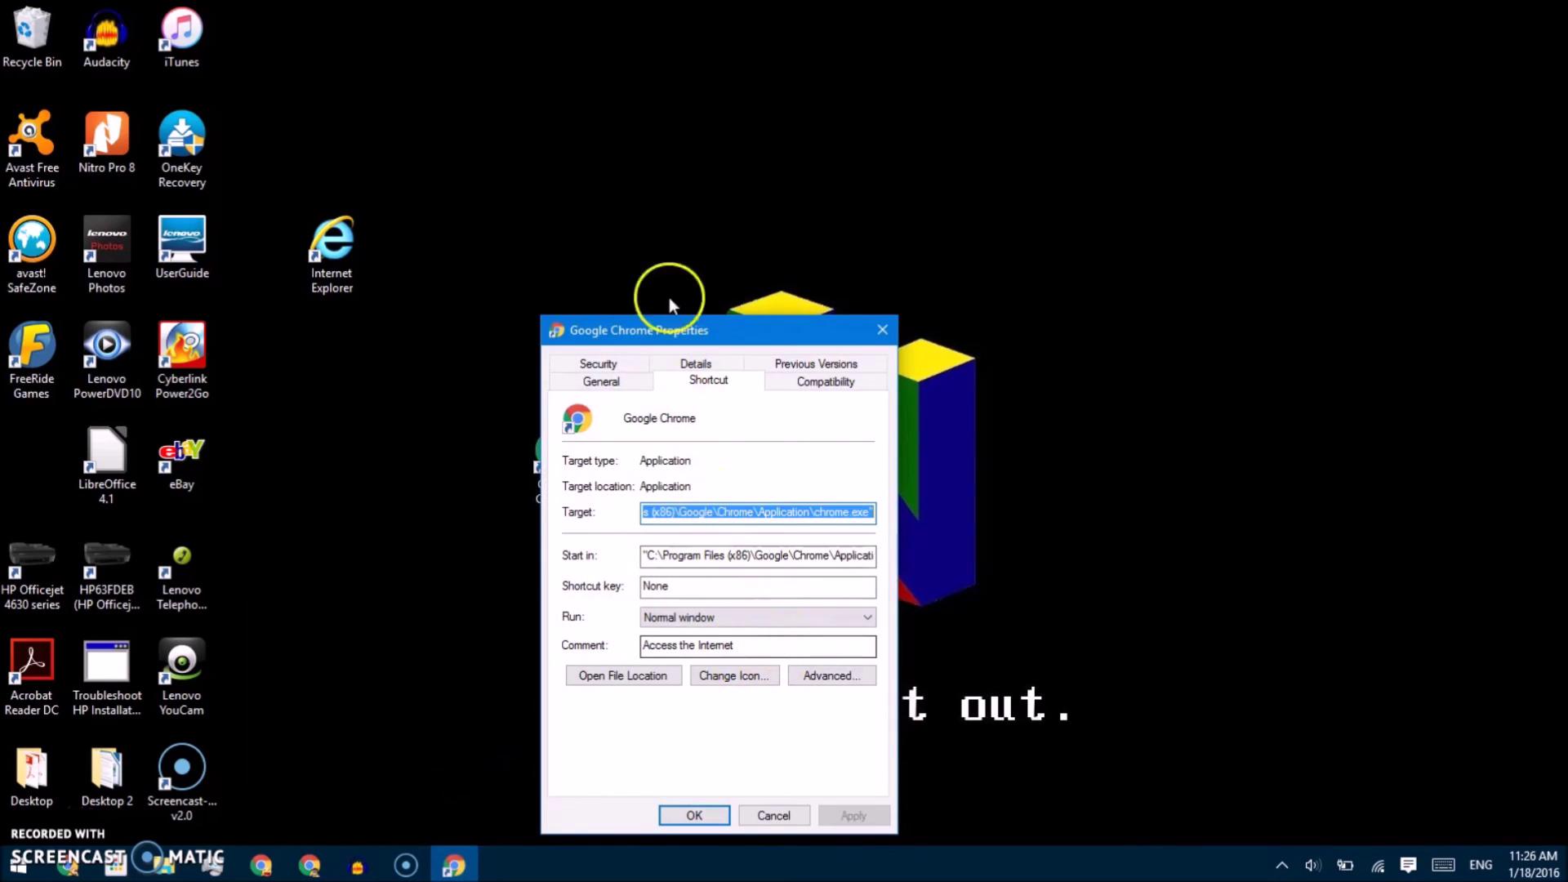
{"action": "left_click_drag", "start_coordinate": [649, 336], "coordinate": [933, 205]}
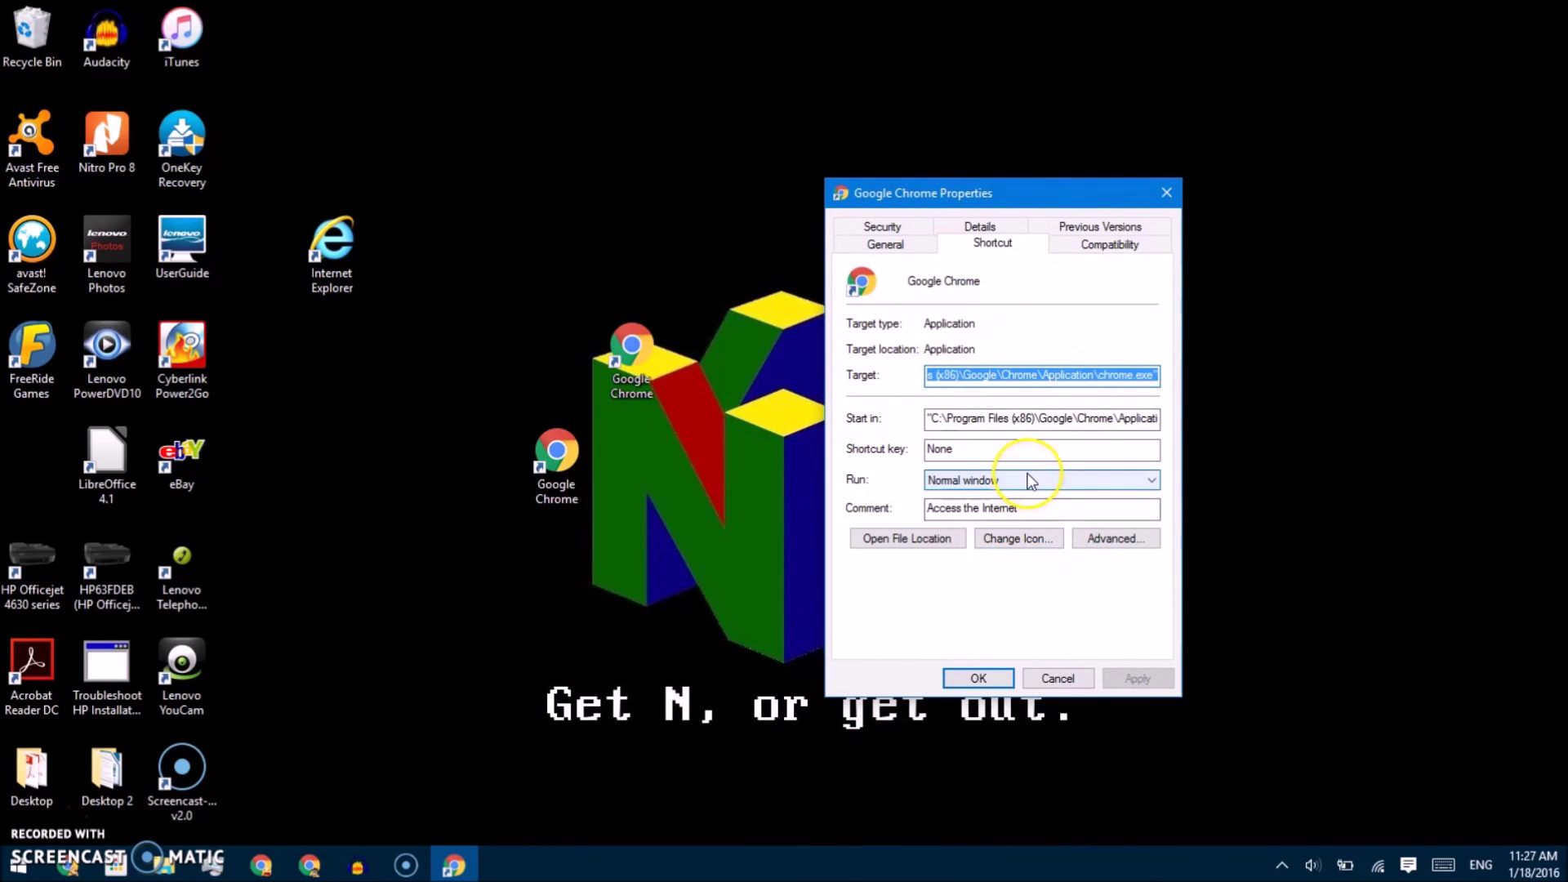
{"action": "left_click", "coordinate": [1064, 419]}
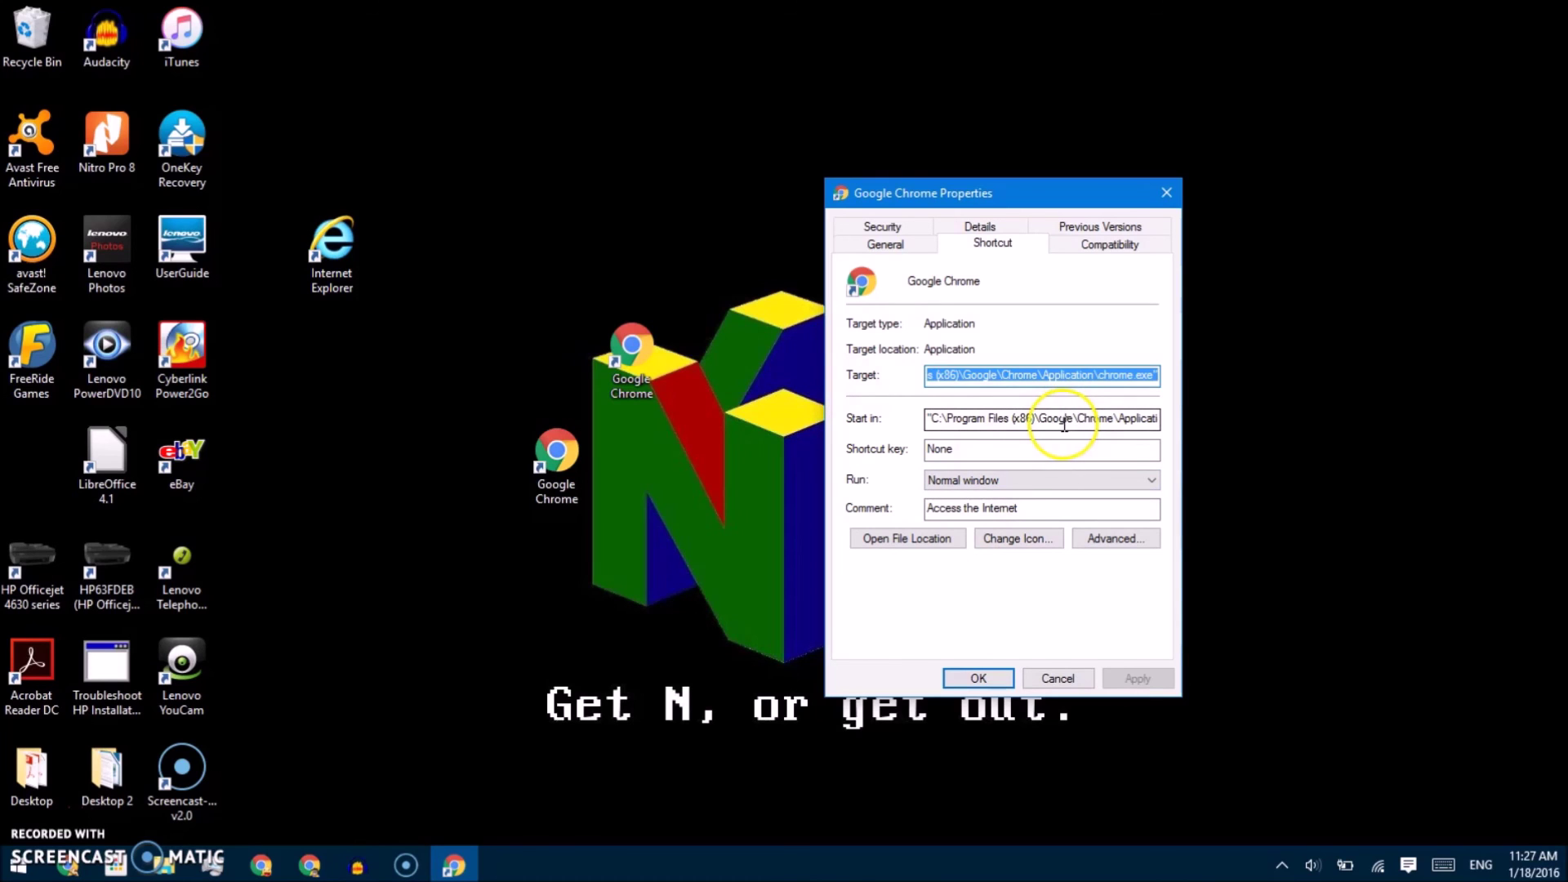
{"action": "left_click", "coordinate": [1101, 375]}
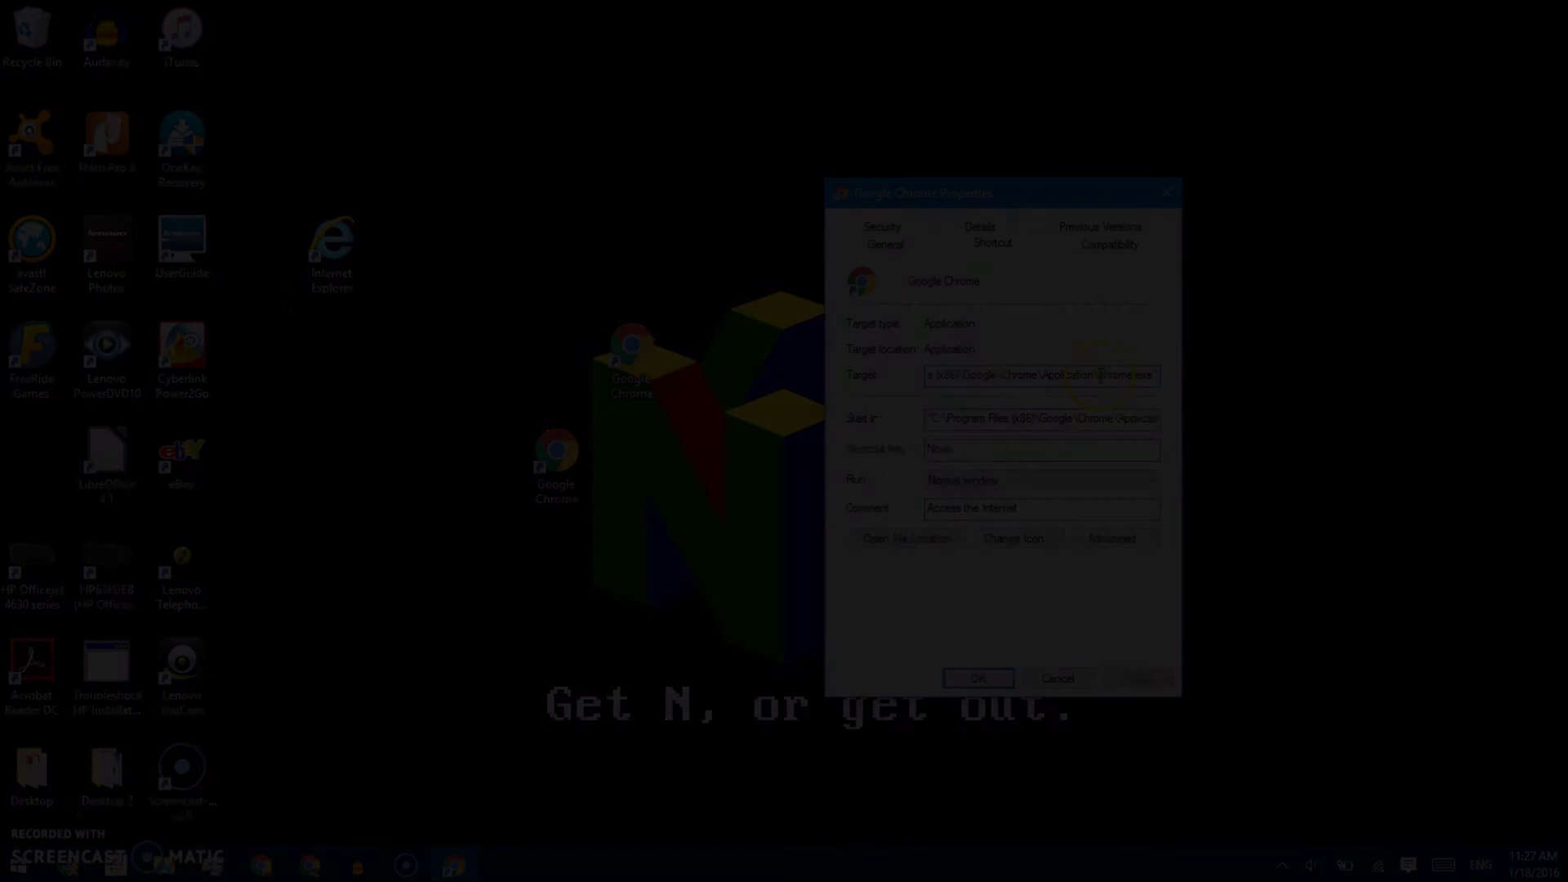